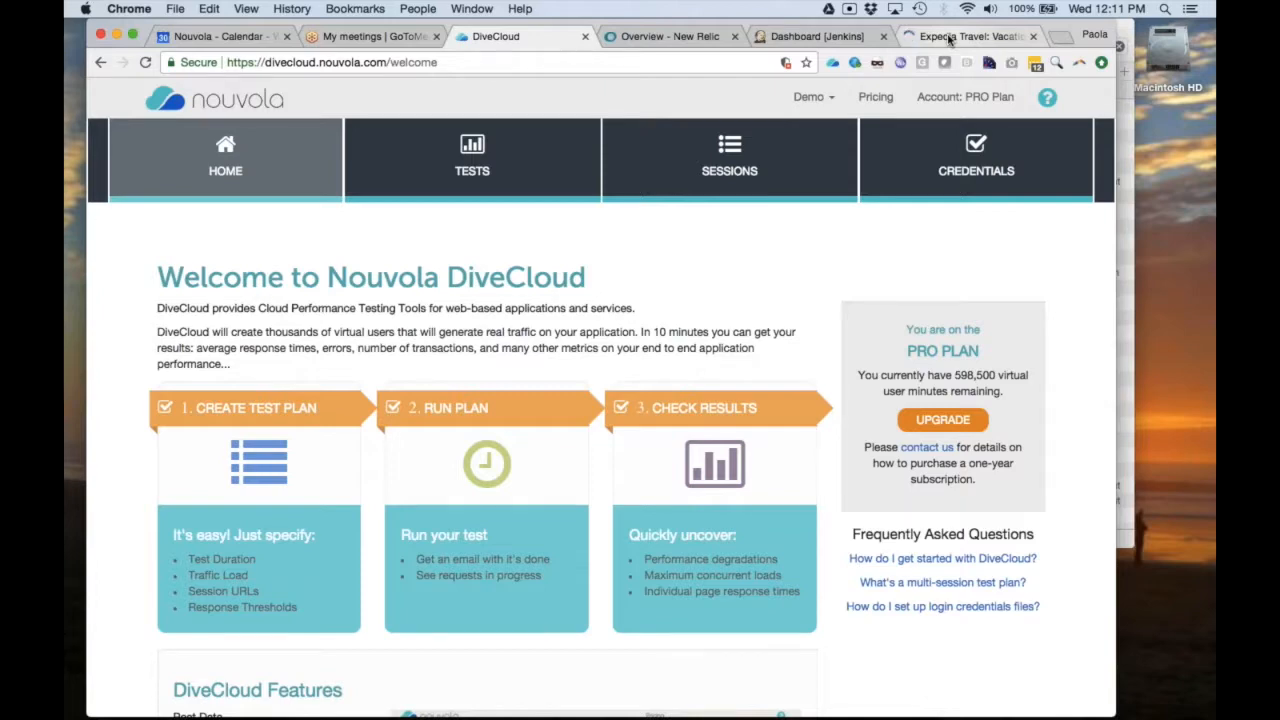
# - Switch to the Expedia page, dismiss its travel advice banner, and start a Nouvola DiveTrace recording
pyautogui.click(953, 37)
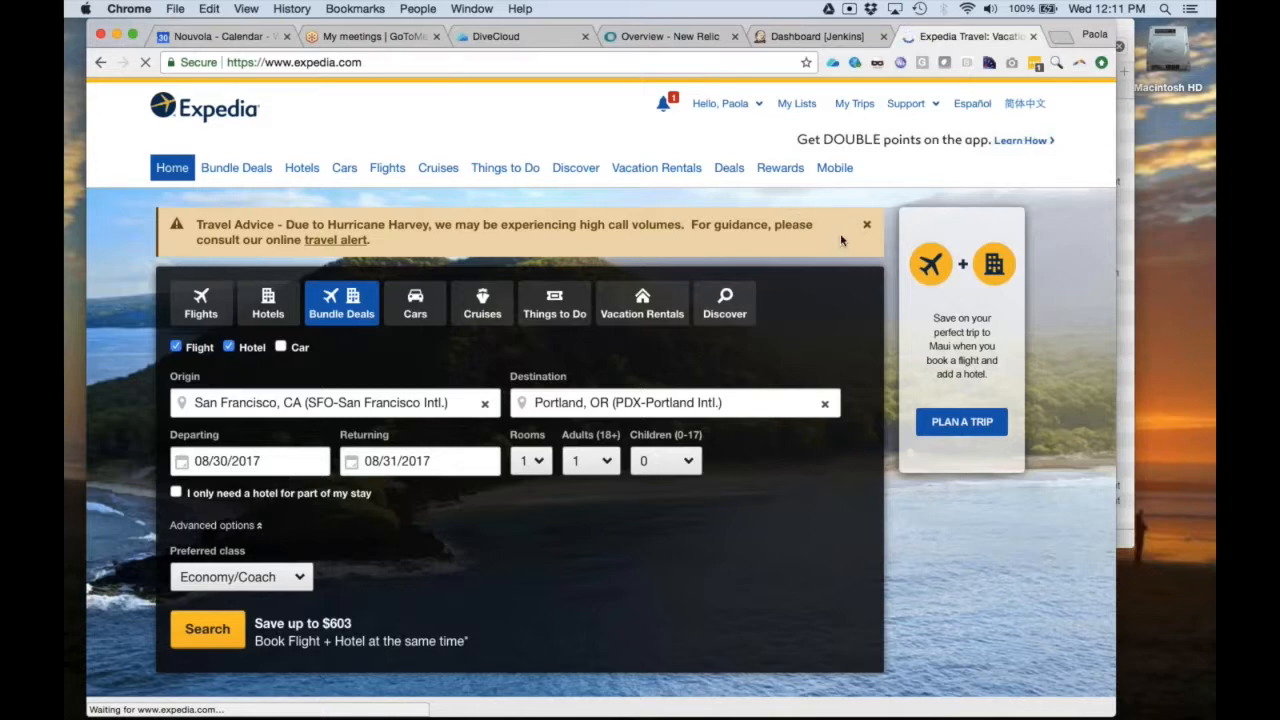
pyautogui.click(869, 227)
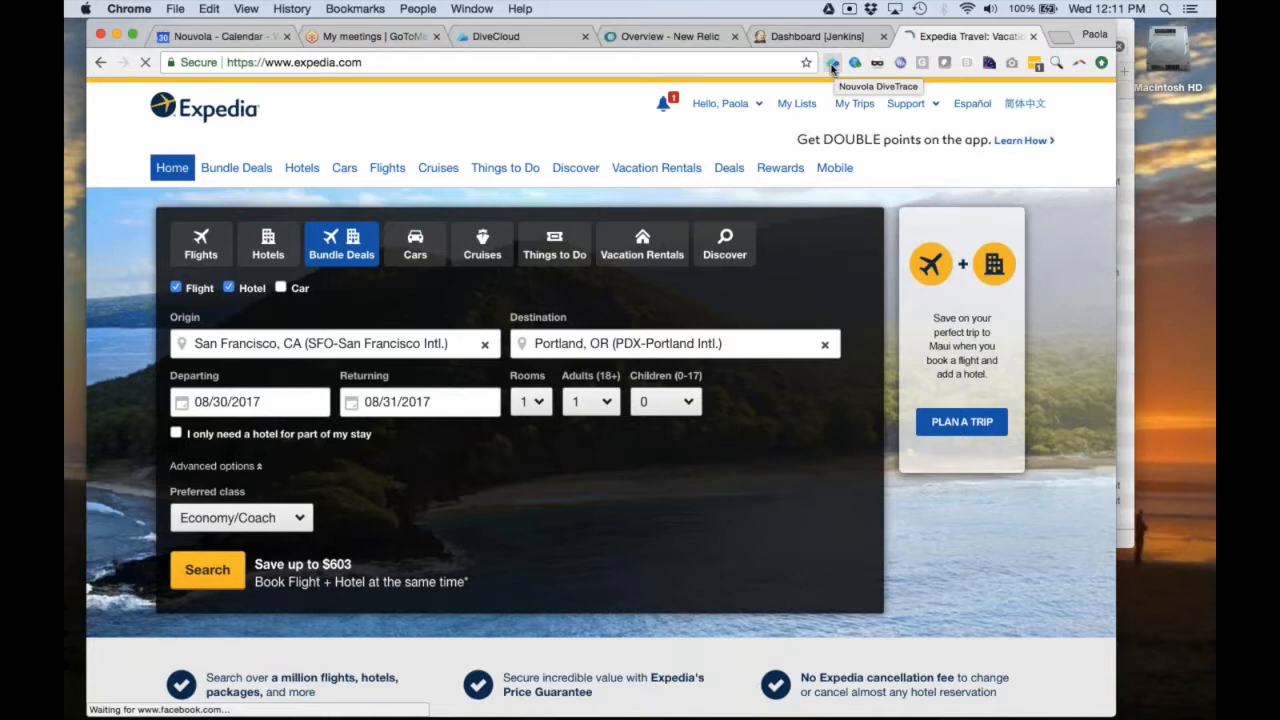
pyautogui.click(832, 64)
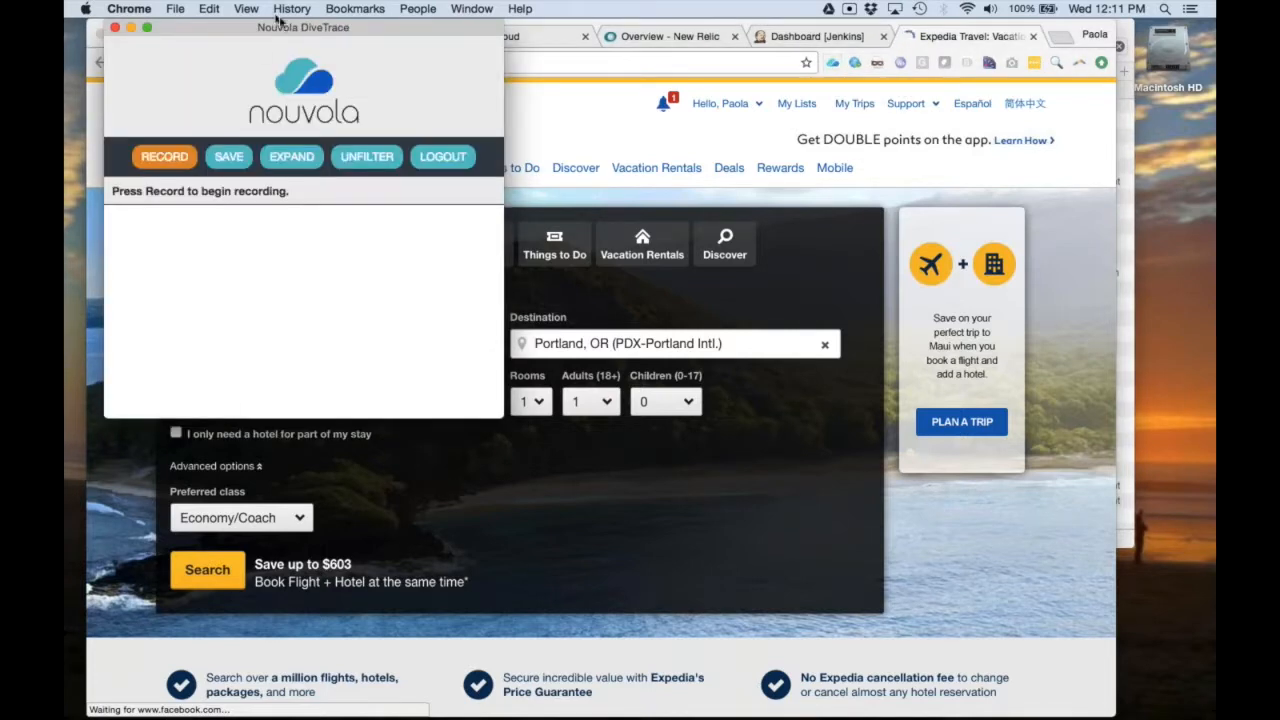
pyautogui.moveTo(290, 33); pyautogui.dragTo(251, 57)
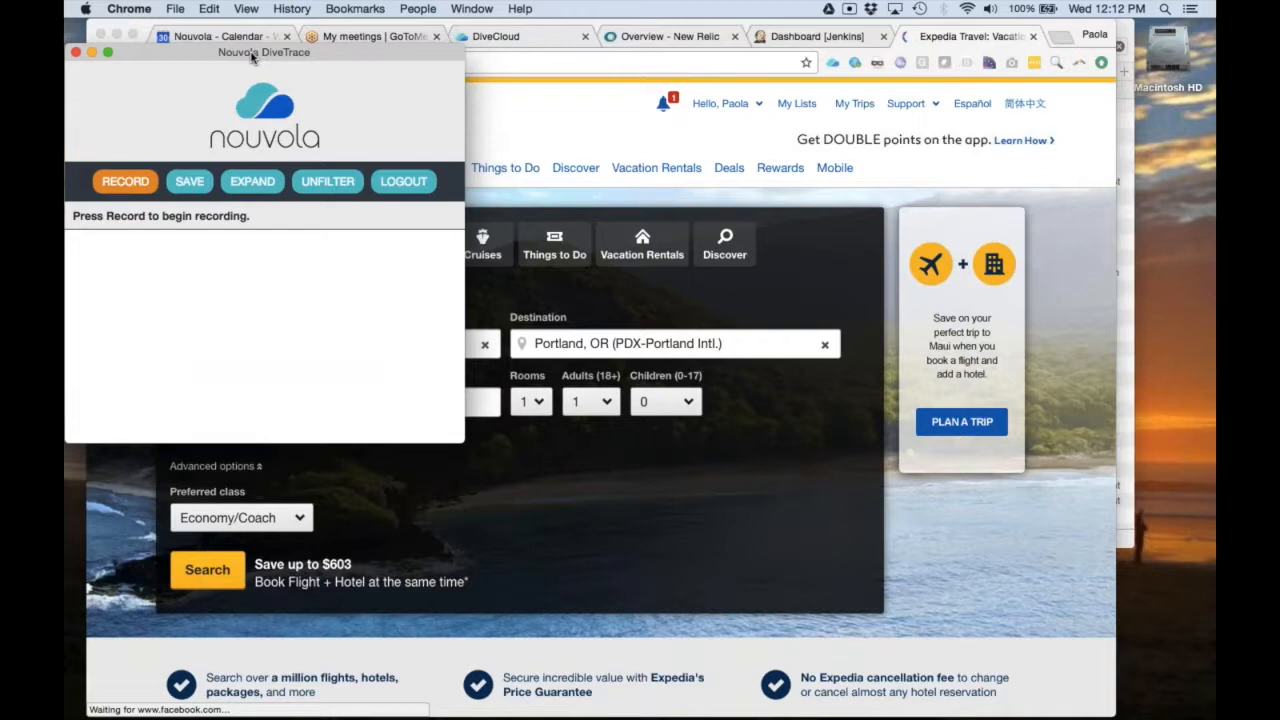
pyautogui.click(126, 183)
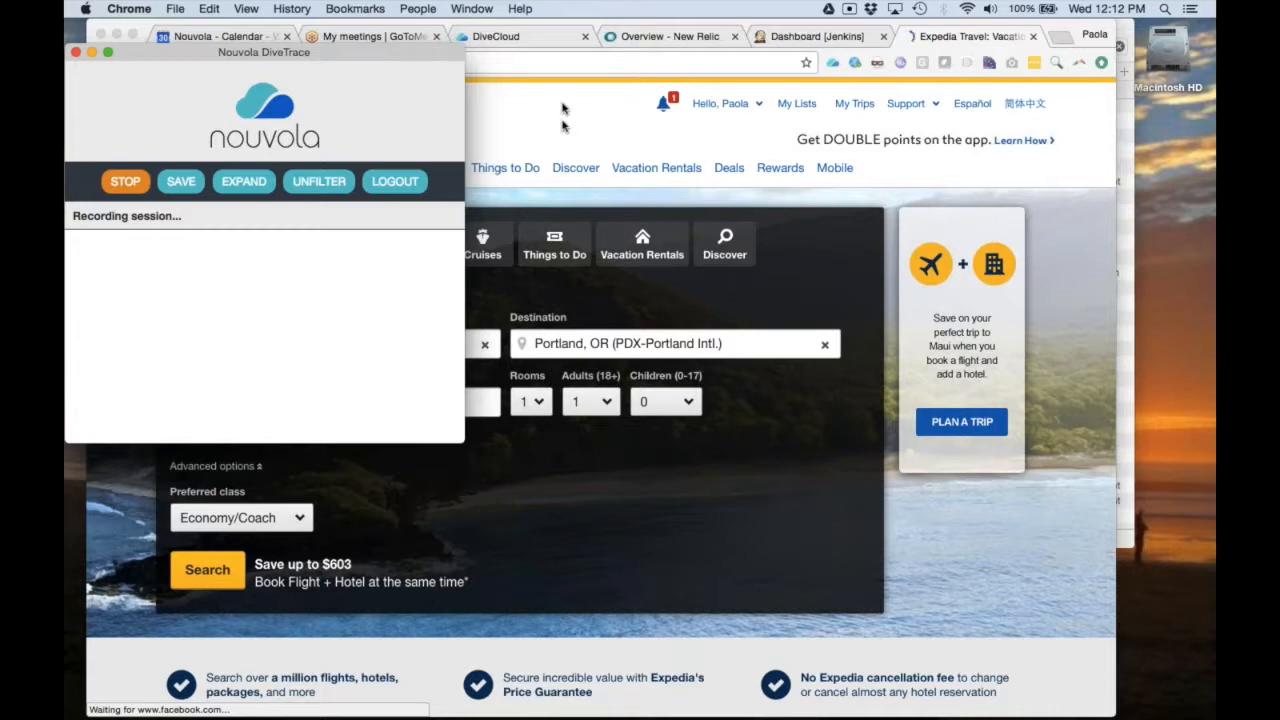
# - Run the San Francisco to Portland flight and hotel search on Expedia and look through the requests DiveTrace captures
pyautogui.moveTo(612, 27); pyautogui.dragTo(678, 26)
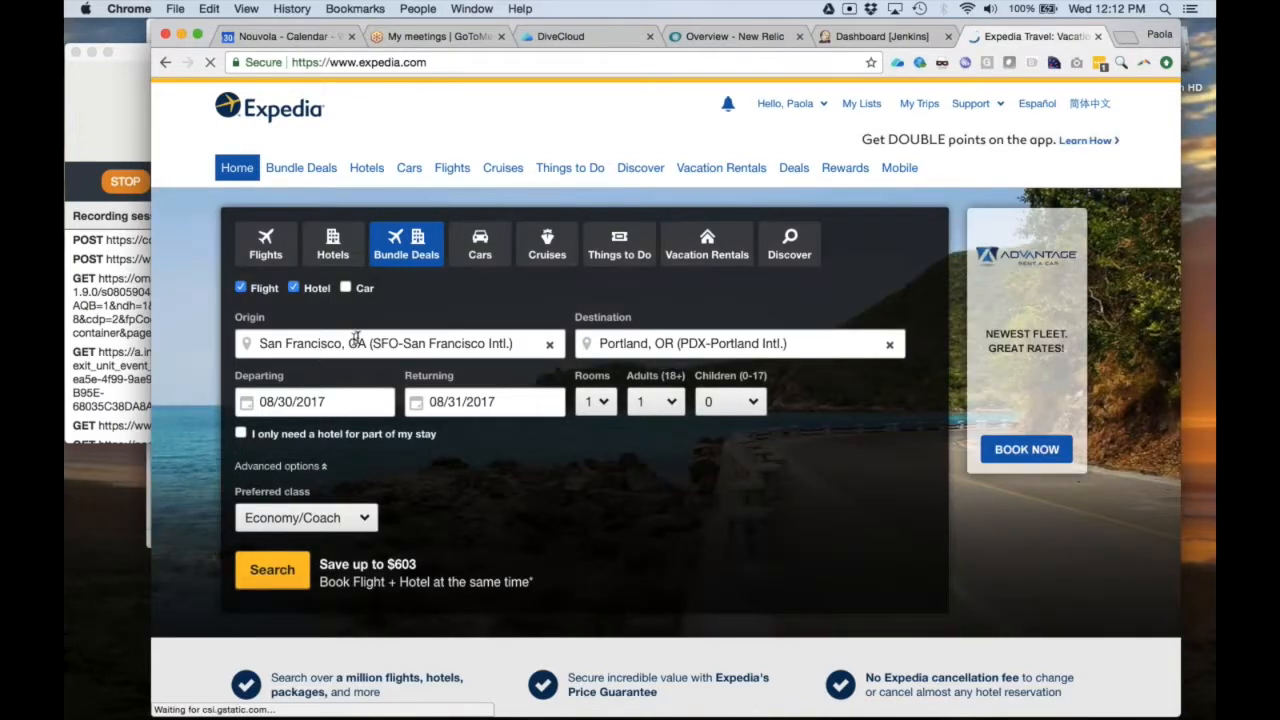
pyautogui.click(276, 578)
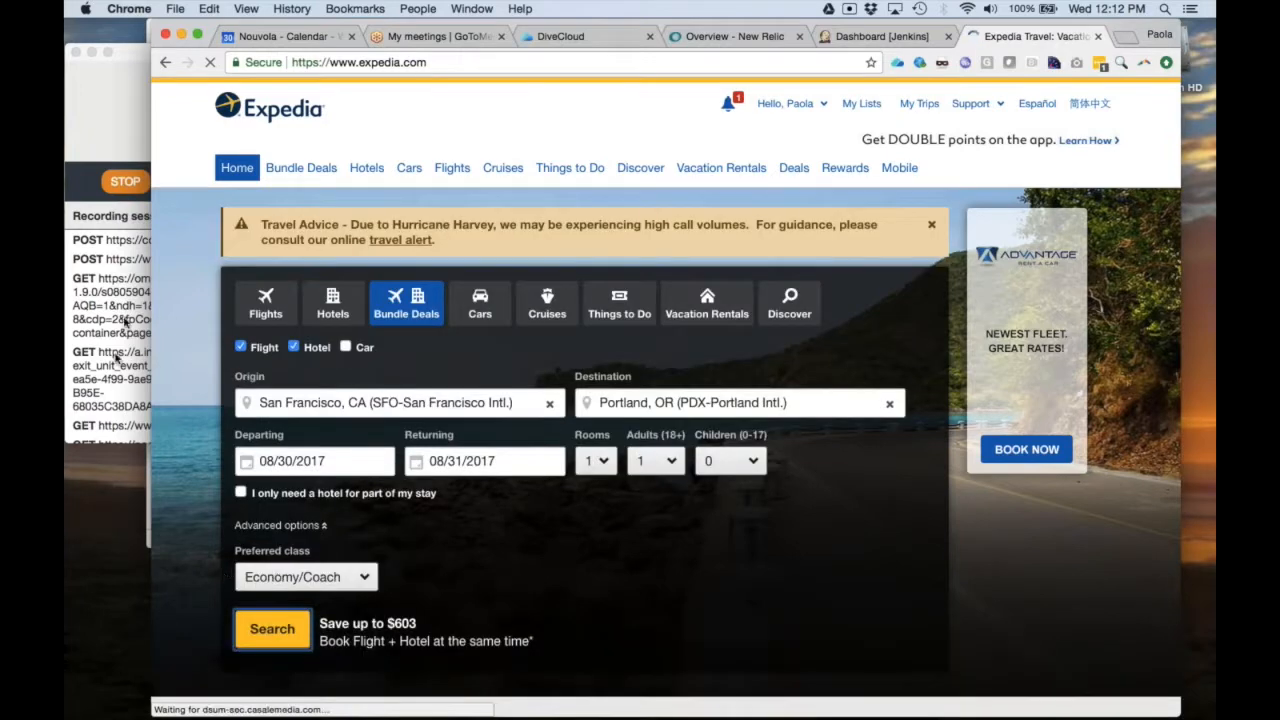
pyautogui.click(70, 316)
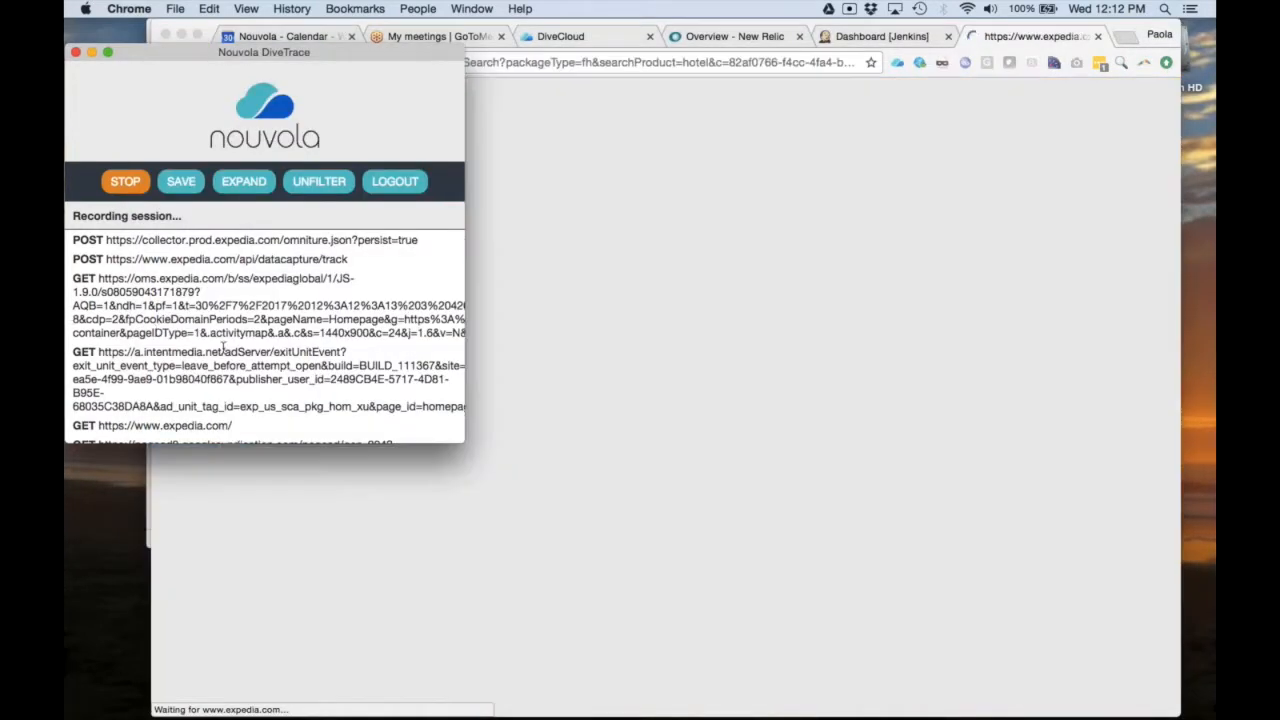
pyautogui.scroll(-5, 224, 352)
pyautogui.scroll(-10, 224, 352)
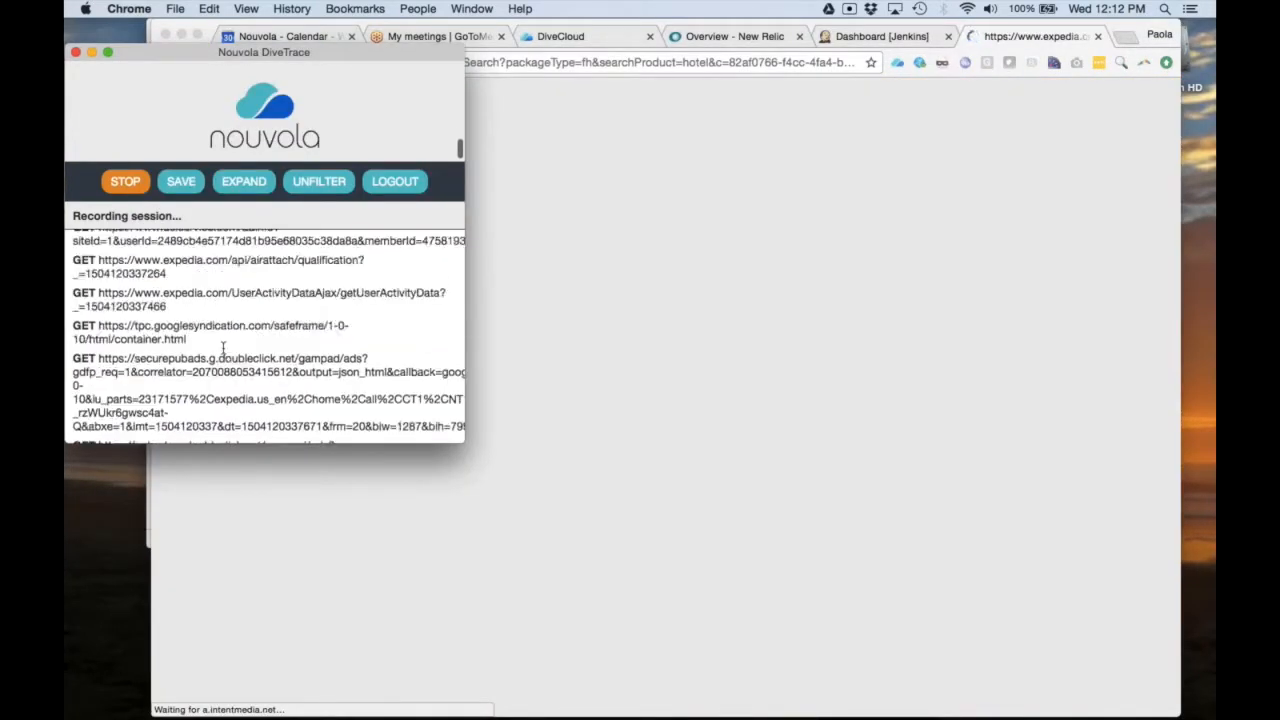
pyautogui.scroll(-10, 224, 349)
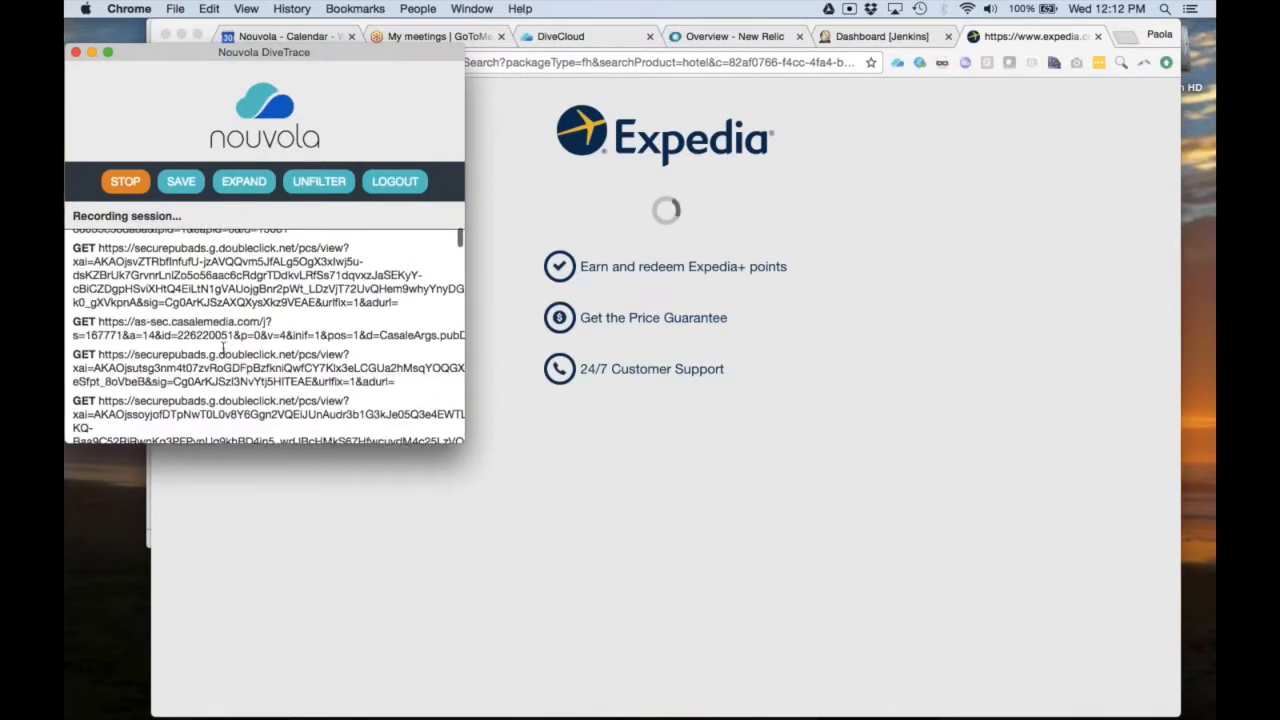
pyautogui.scroll(-10, 224, 349)
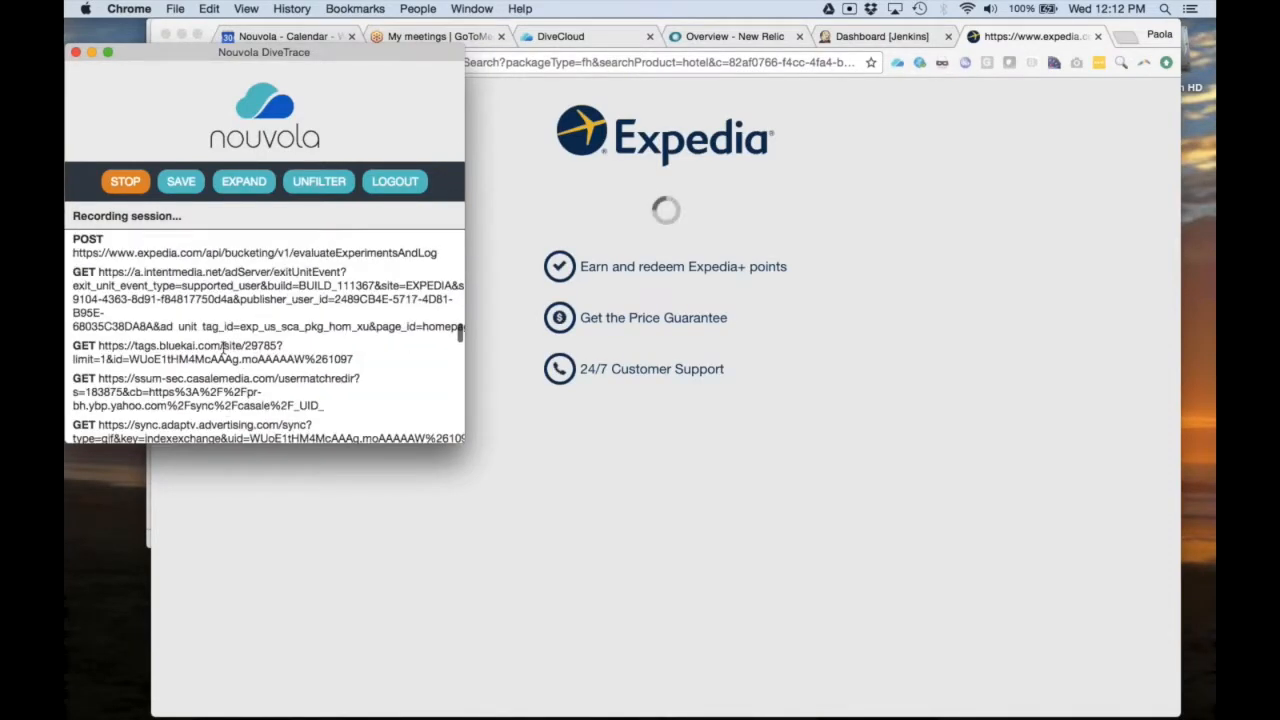
pyautogui.scroll(-10, 224, 352)
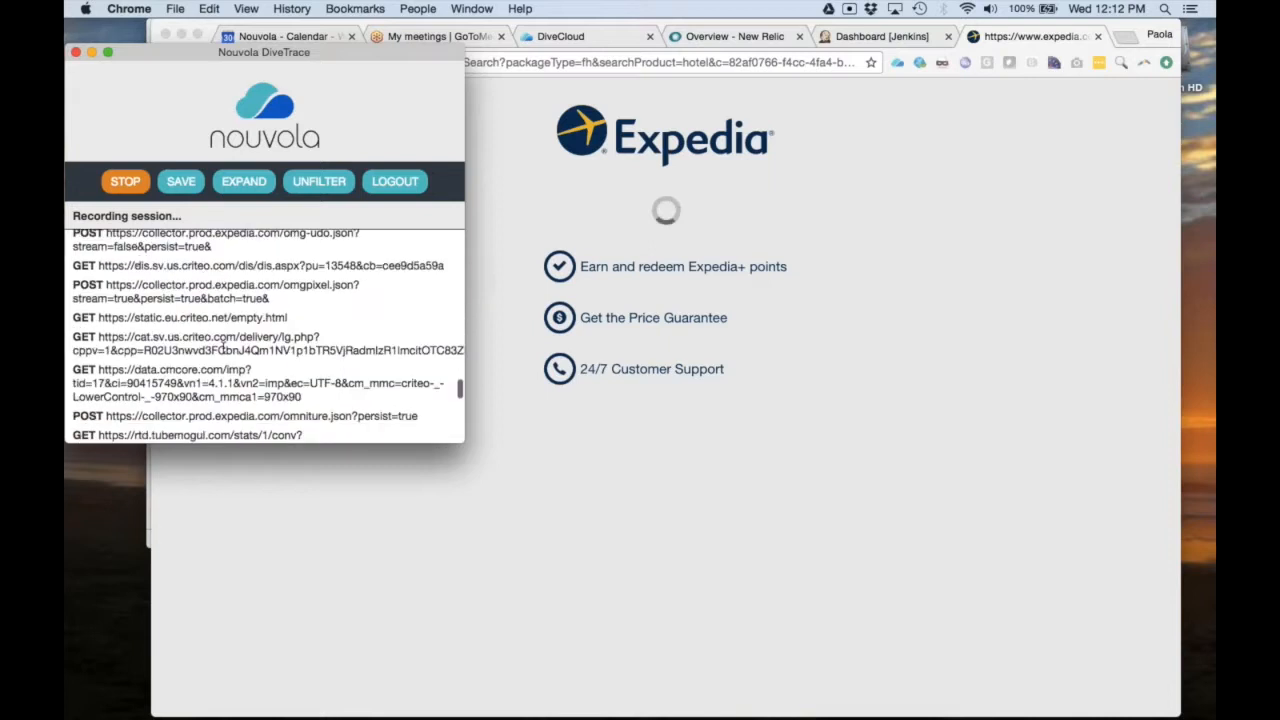
# - Stop the DiveTrace recording and save the session as ExpediaSessionDemo
pyautogui.click(125, 183)
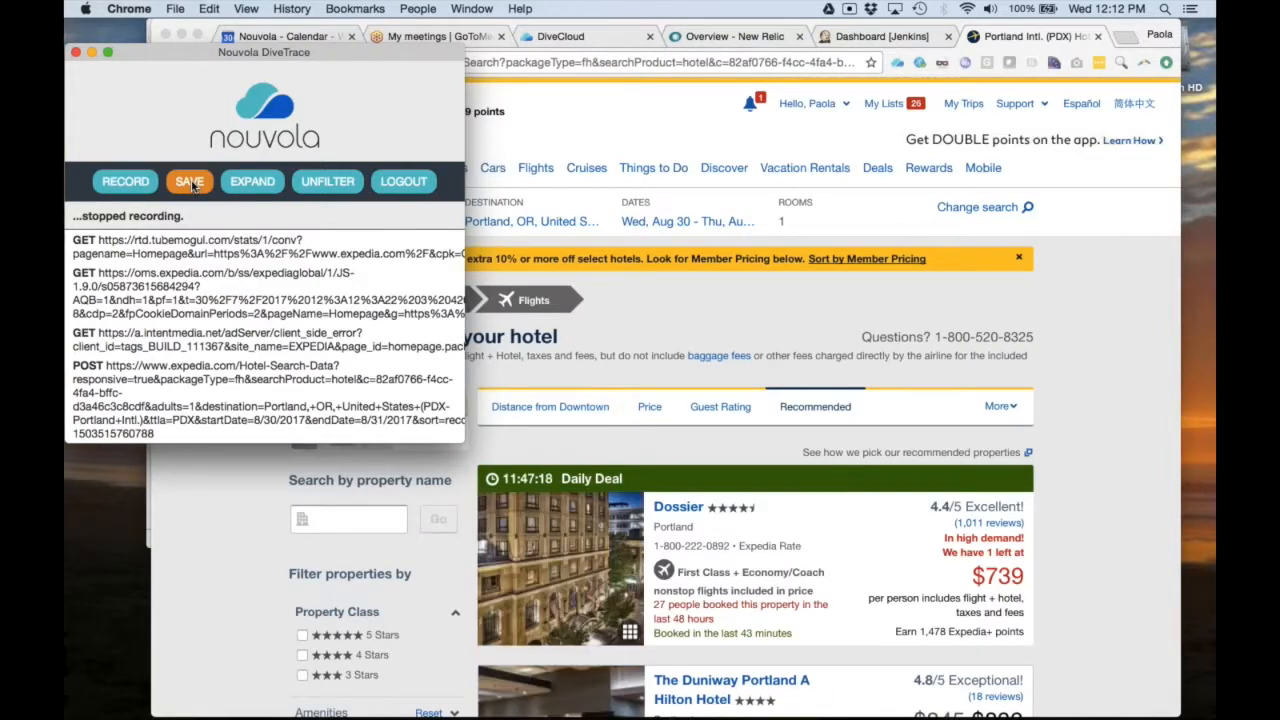
pyautogui.click(191, 183)
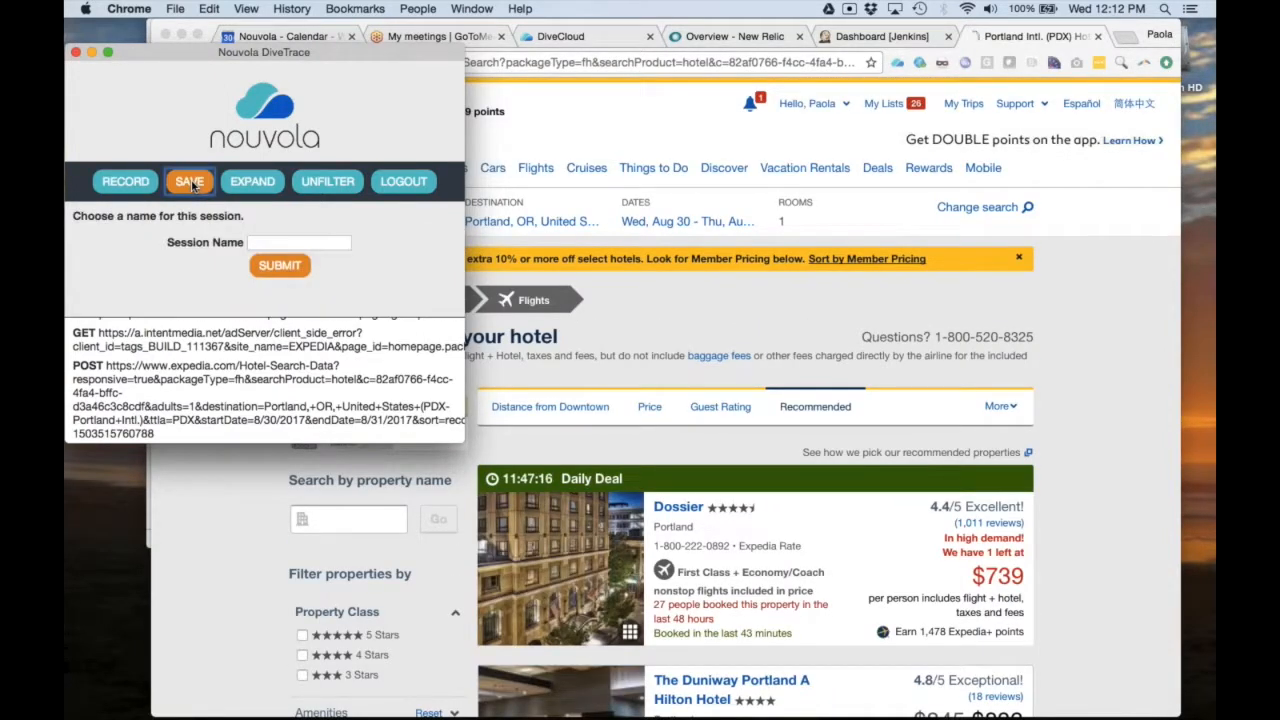
pyautogui.click(290, 243)
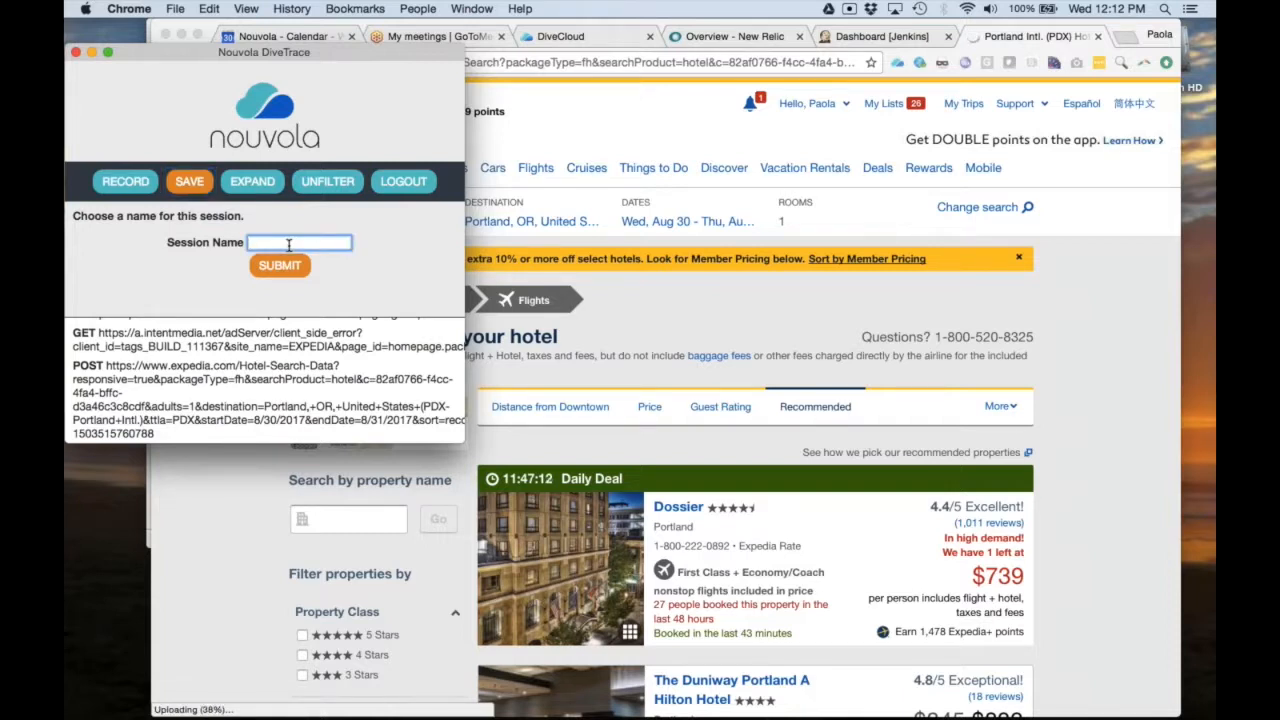
pyautogui.write('ExpediaSessionDemo')
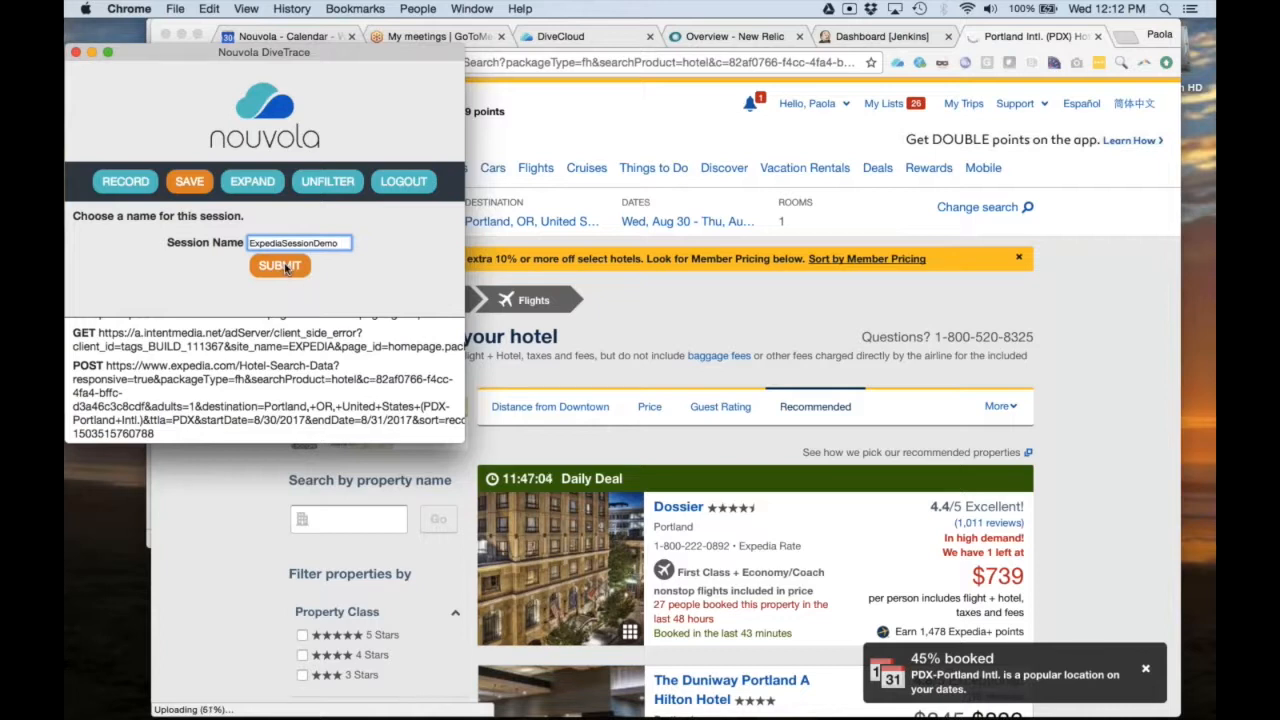
pyautogui.click(280, 267)
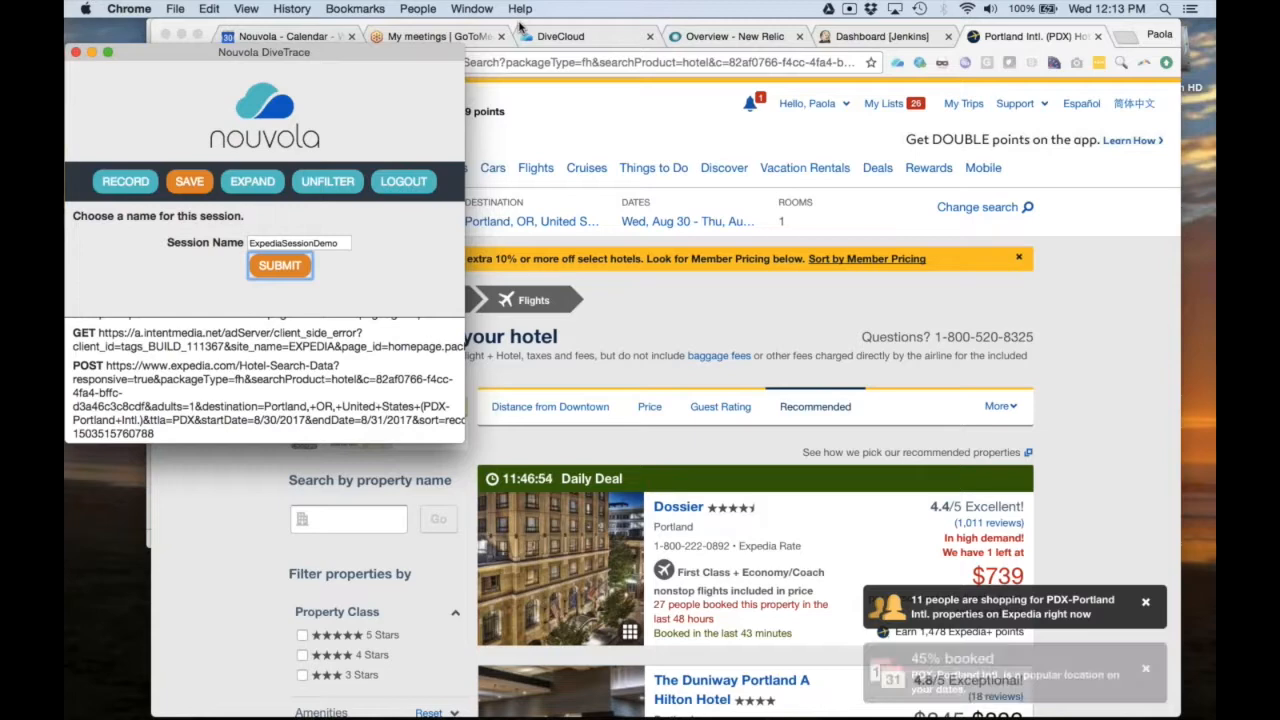
# - Switch to DiveCloud, open the saved ExpediaSessionDemo session and review its list of recorded requests
pyautogui.click(566, 33)
pyautogui.moveTo(800, 172)
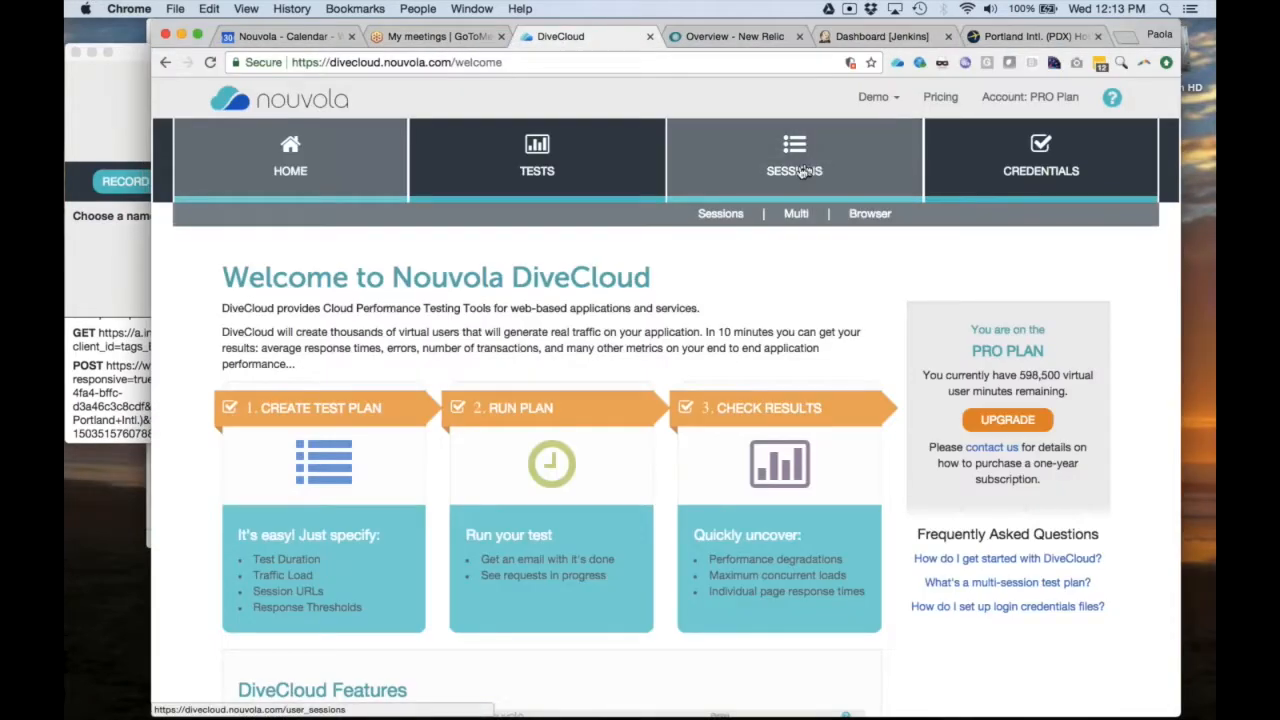
pyautogui.click(729, 175)
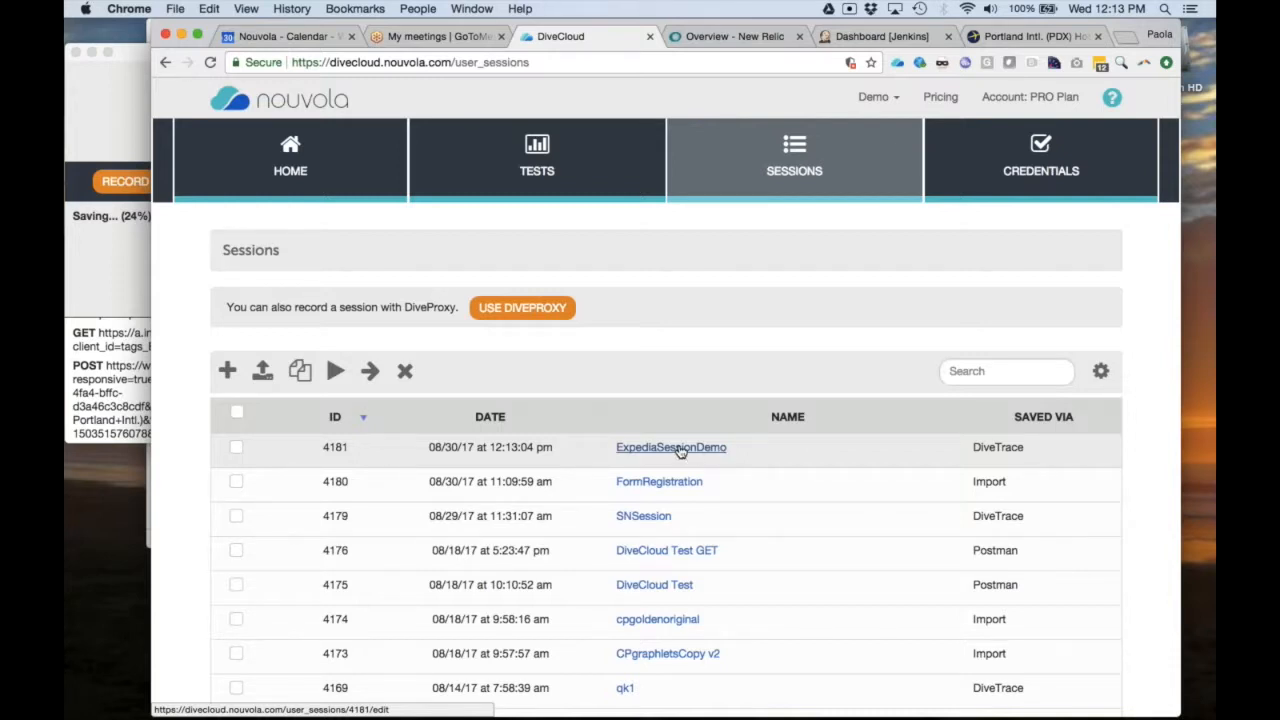
pyautogui.click(679, 449)
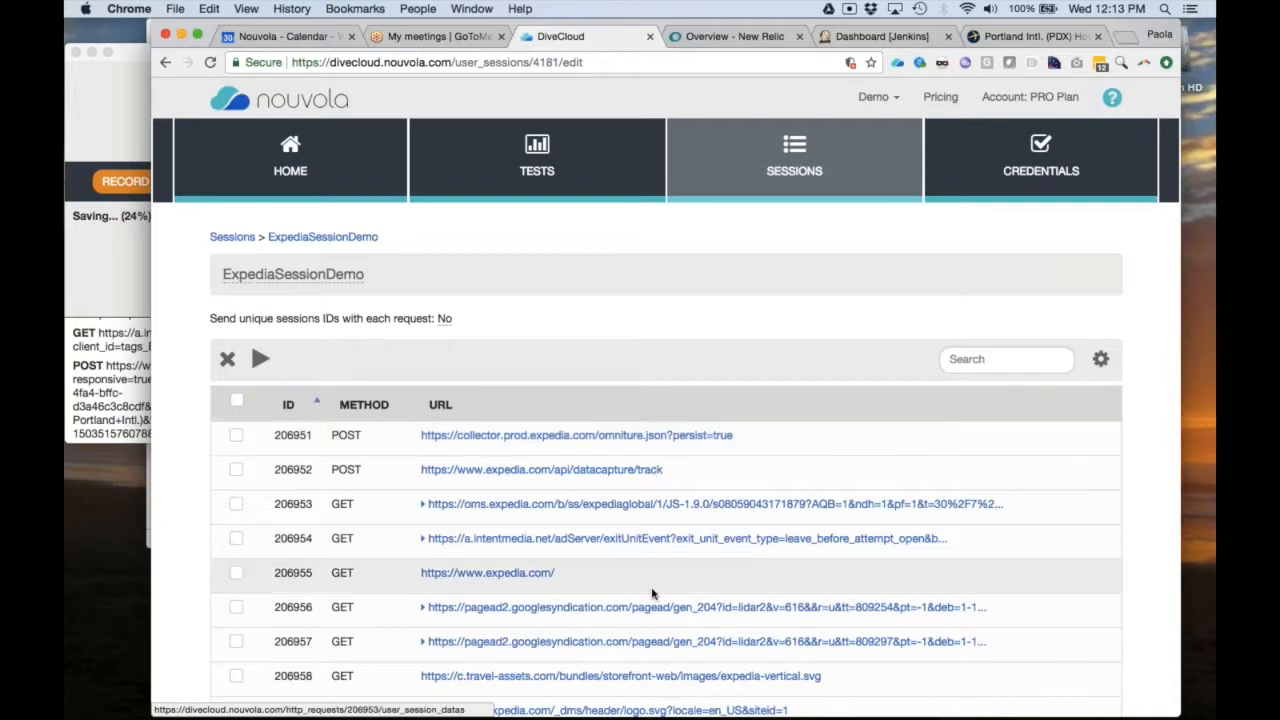
pyautogui.scroll(-20, 651, 600)
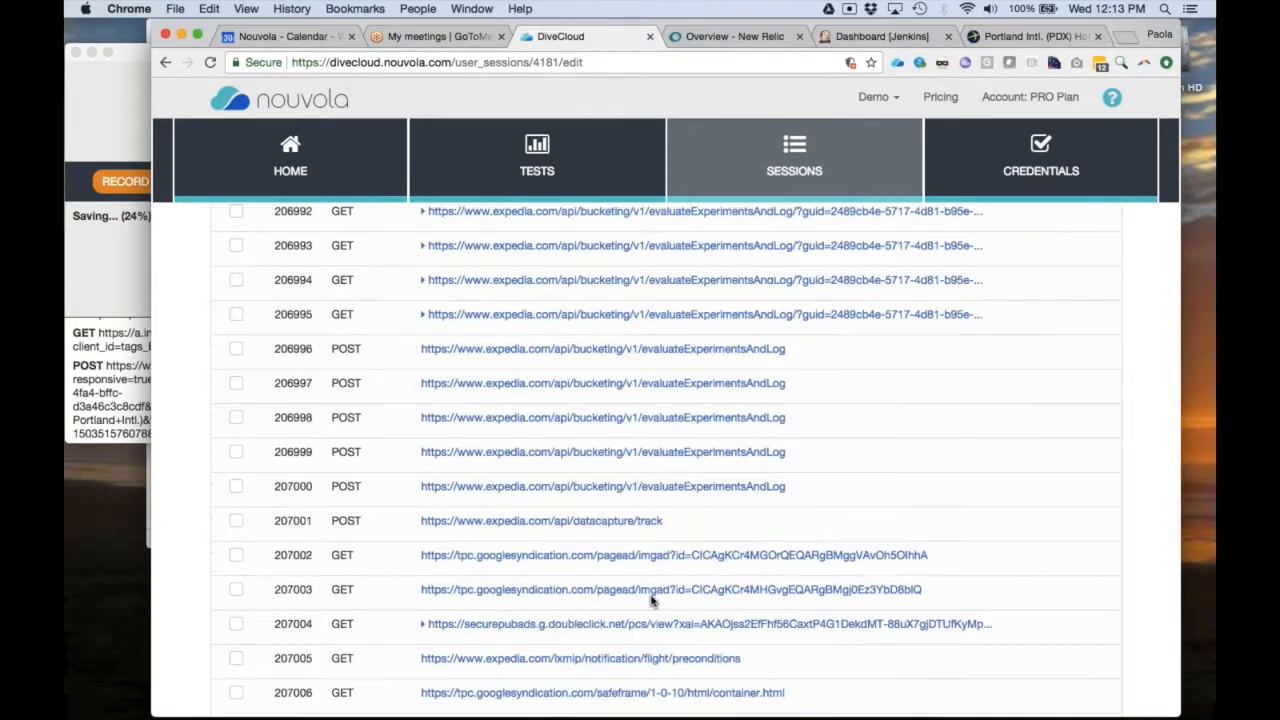
pyautogui.scroll(-4, 651, 600)
pyautogui.scroll(12, 651, 600)
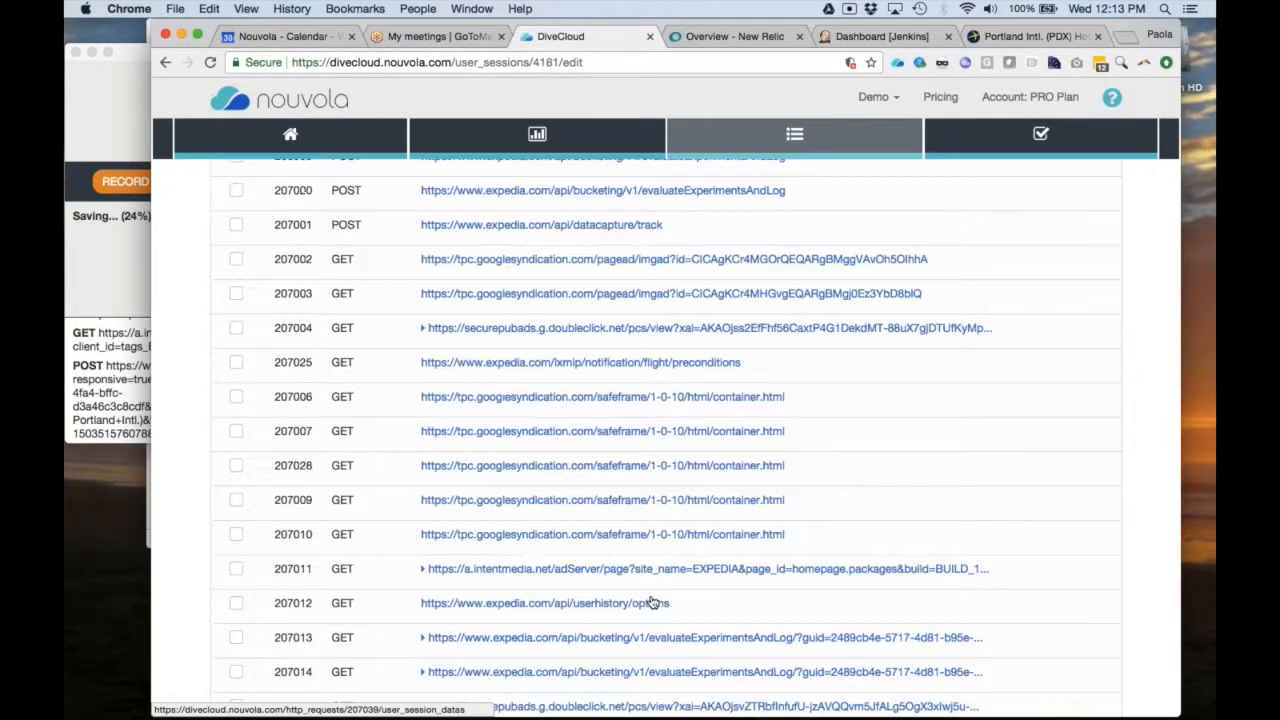
pyautogui.scroll(15, 651, 600)
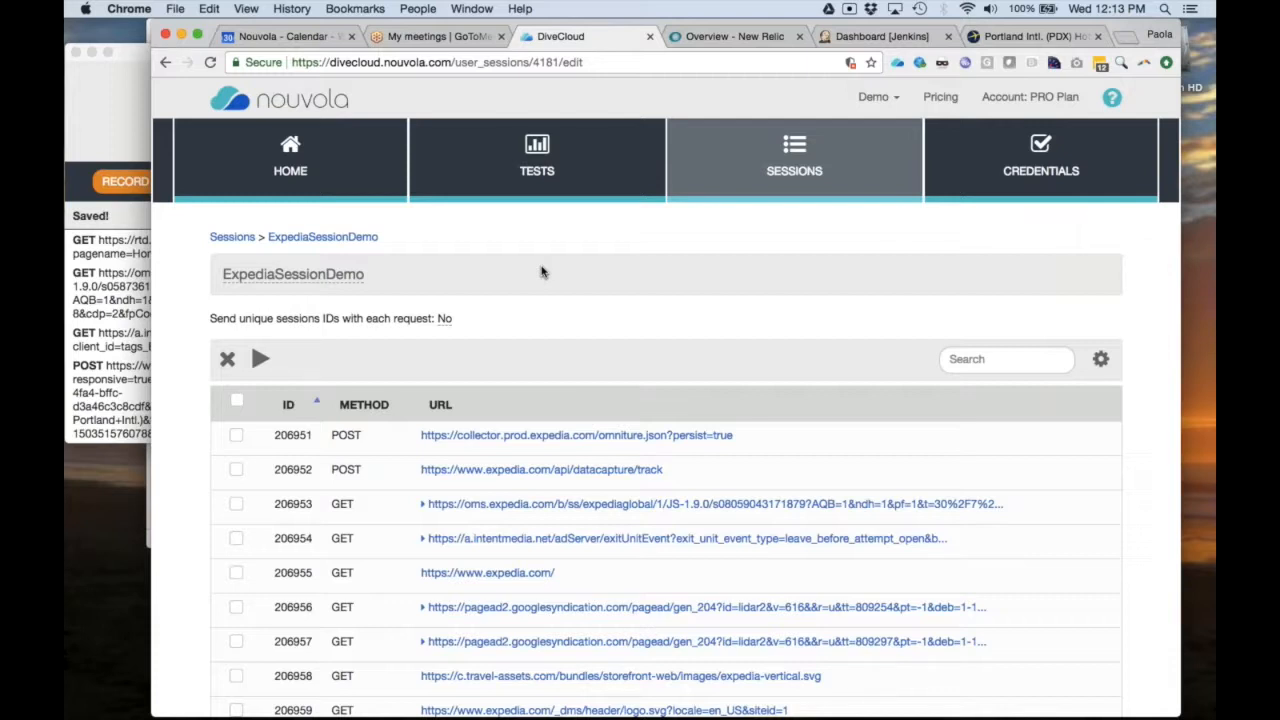
# - Create a new test plan in DiveCloud and name it ExpediaDemoTest
pyautogui.moveTo(485, 183)
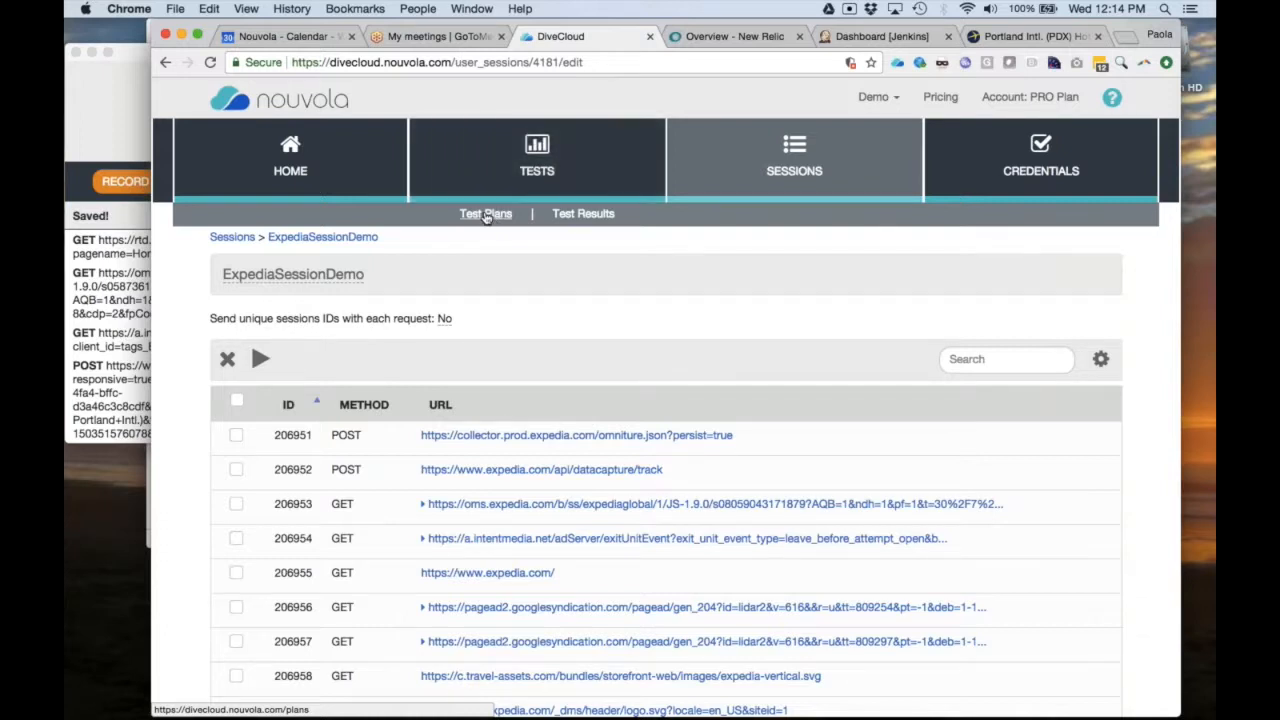
pyautogui.click(486, 217)
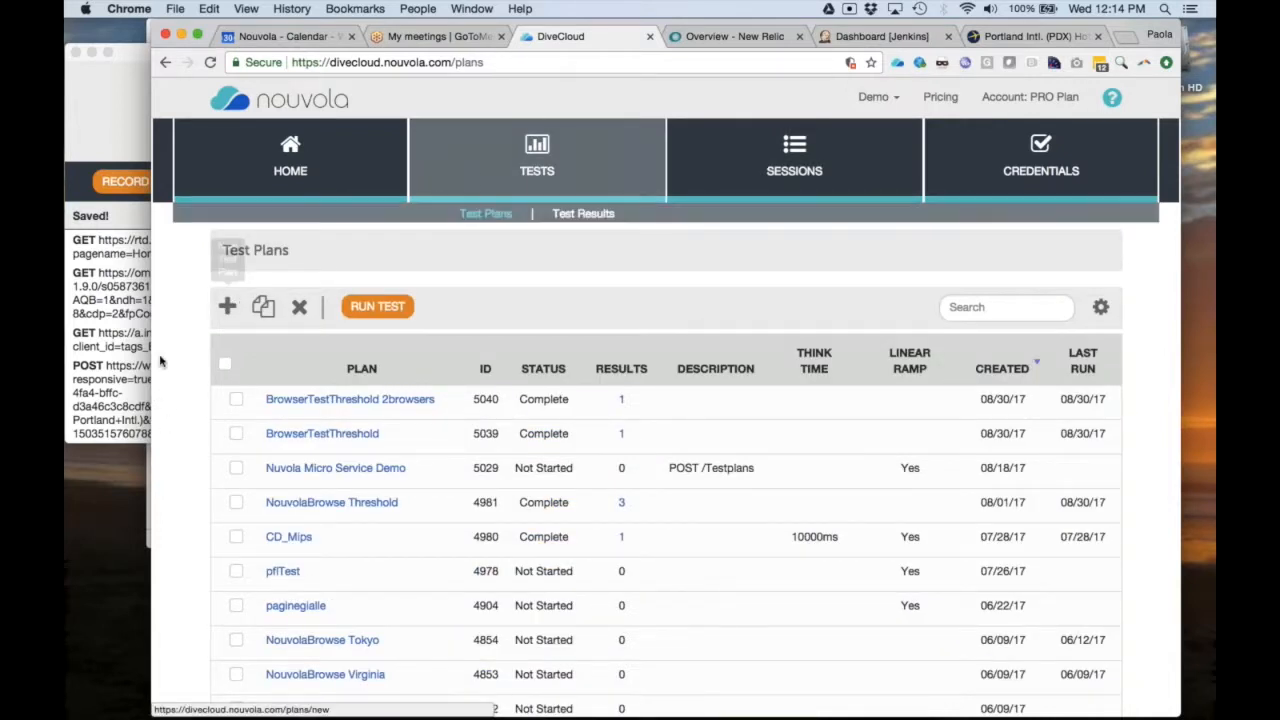
pyautogui.click(227, 307)
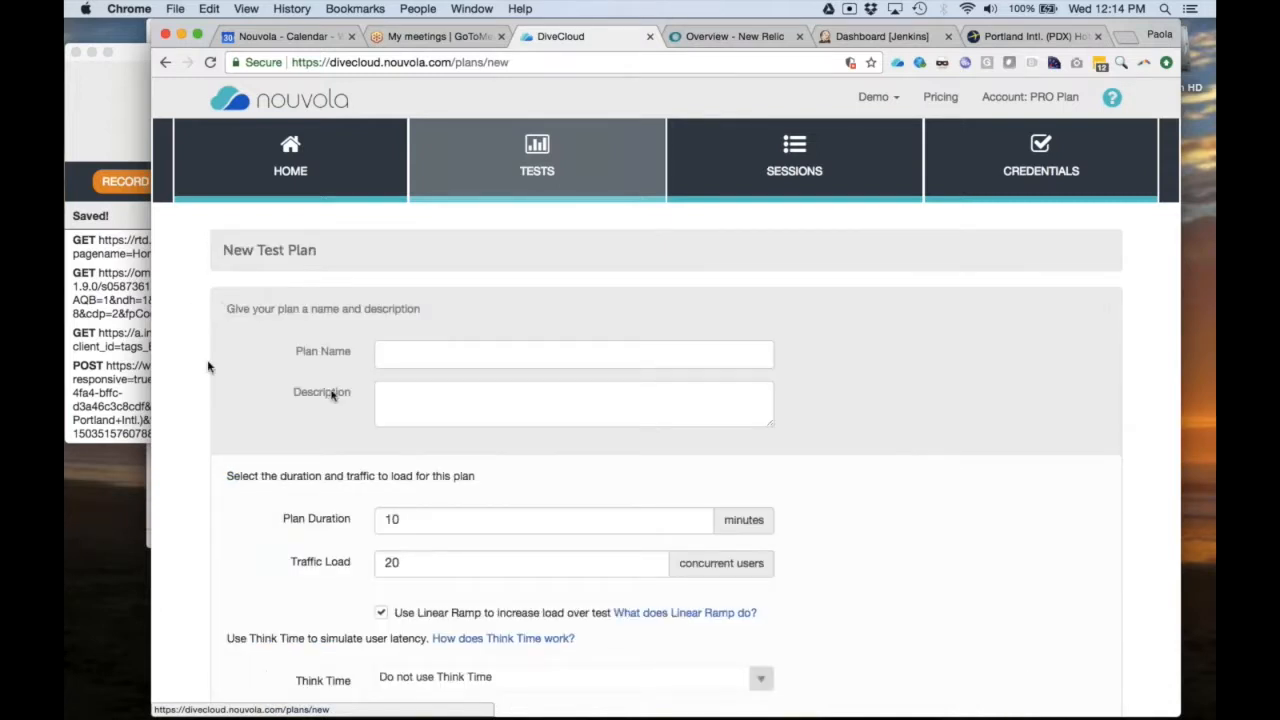
pyautogui.click(437, 353)
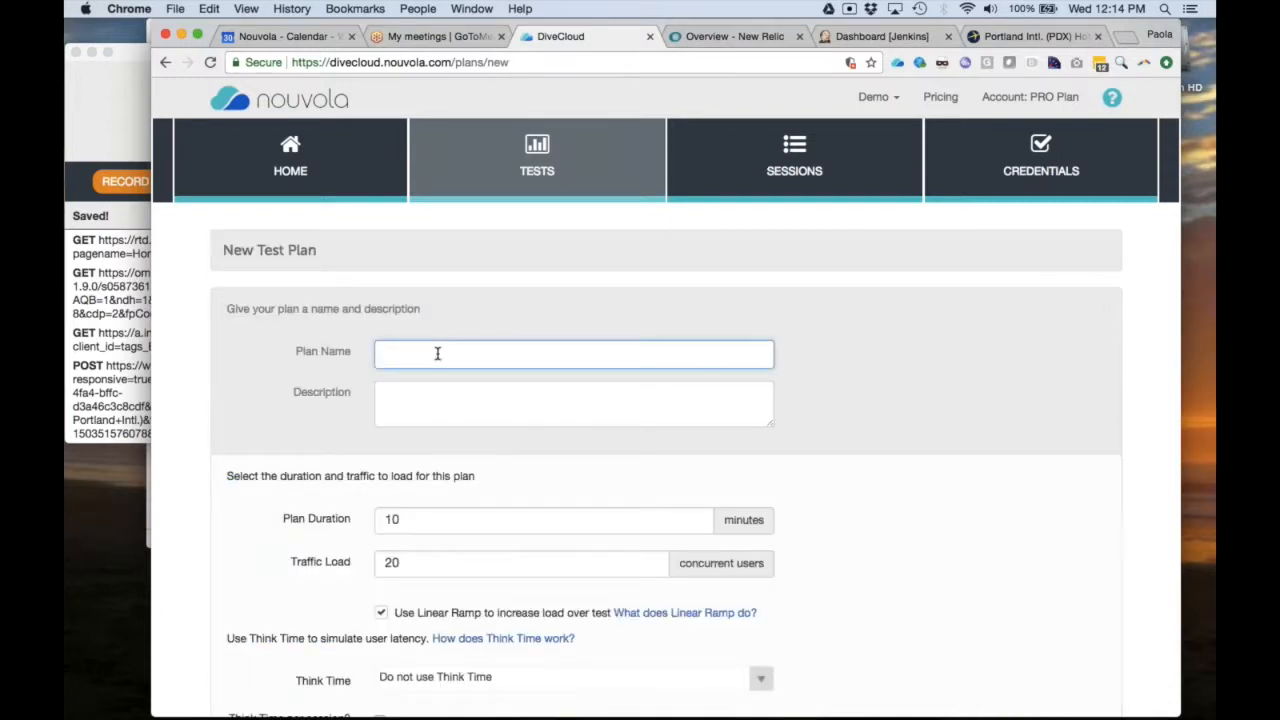
pyautogui.write('ExpediaDemoTest')
# - Set the test plan's traffic load to 1000 concurrent users
pyautogui.scroll(-3, 445, 550)
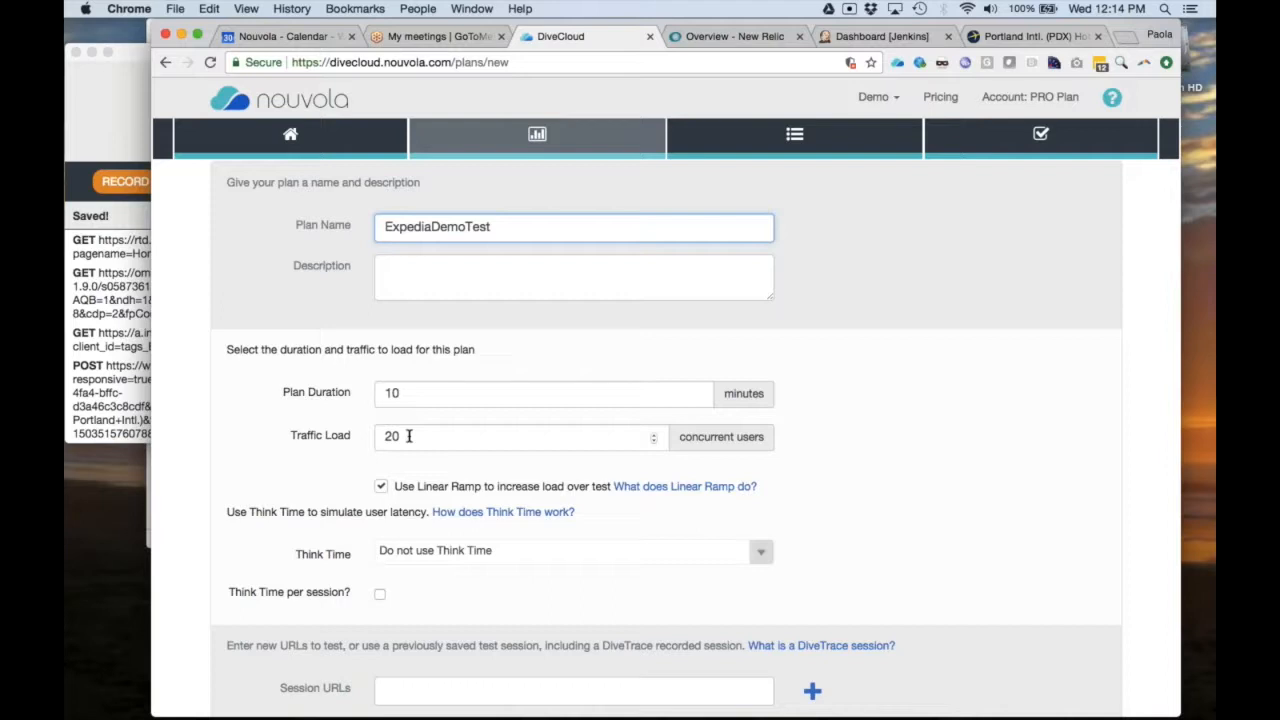
pyautogui.click(399, 439)
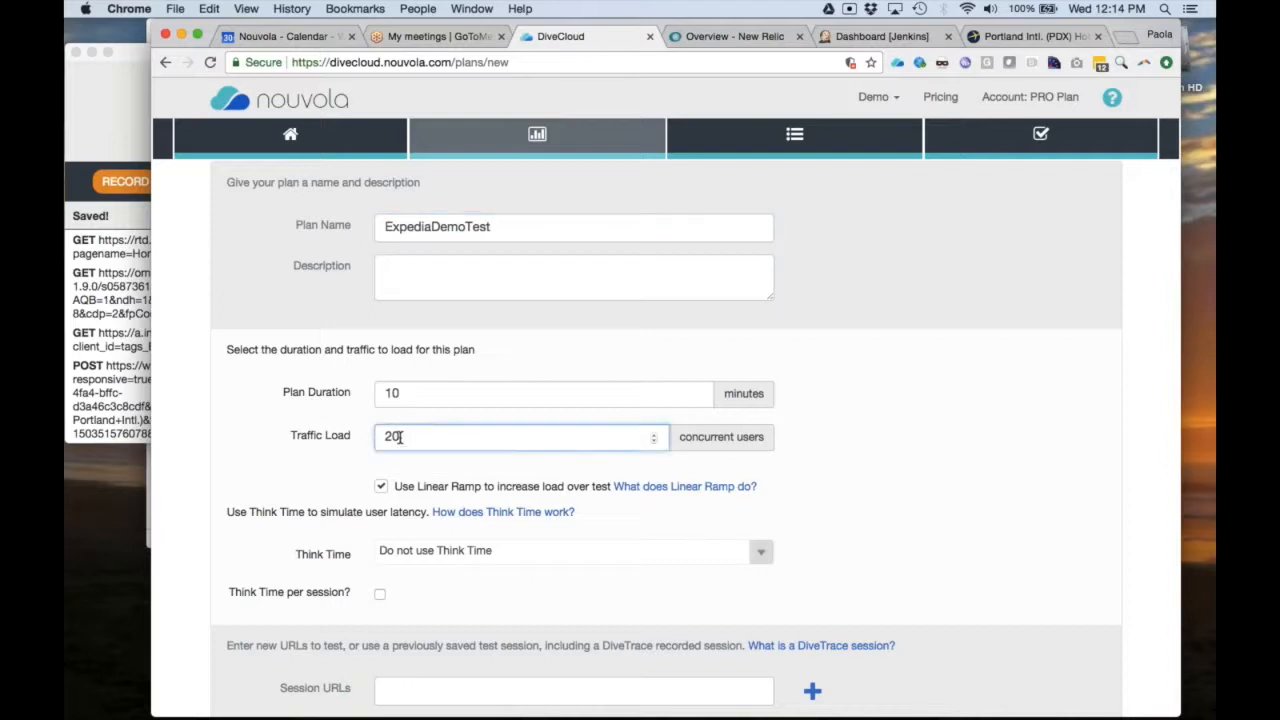
pyautogui.press('BackSpace')
pyautogui.press('BackSpace')
pyautogui.write('1000')
# - Look back over the recorded requests in DiveTrace and review the test plan's ramp, think time, session and threshold settings
pyautogui.click(108, 377)
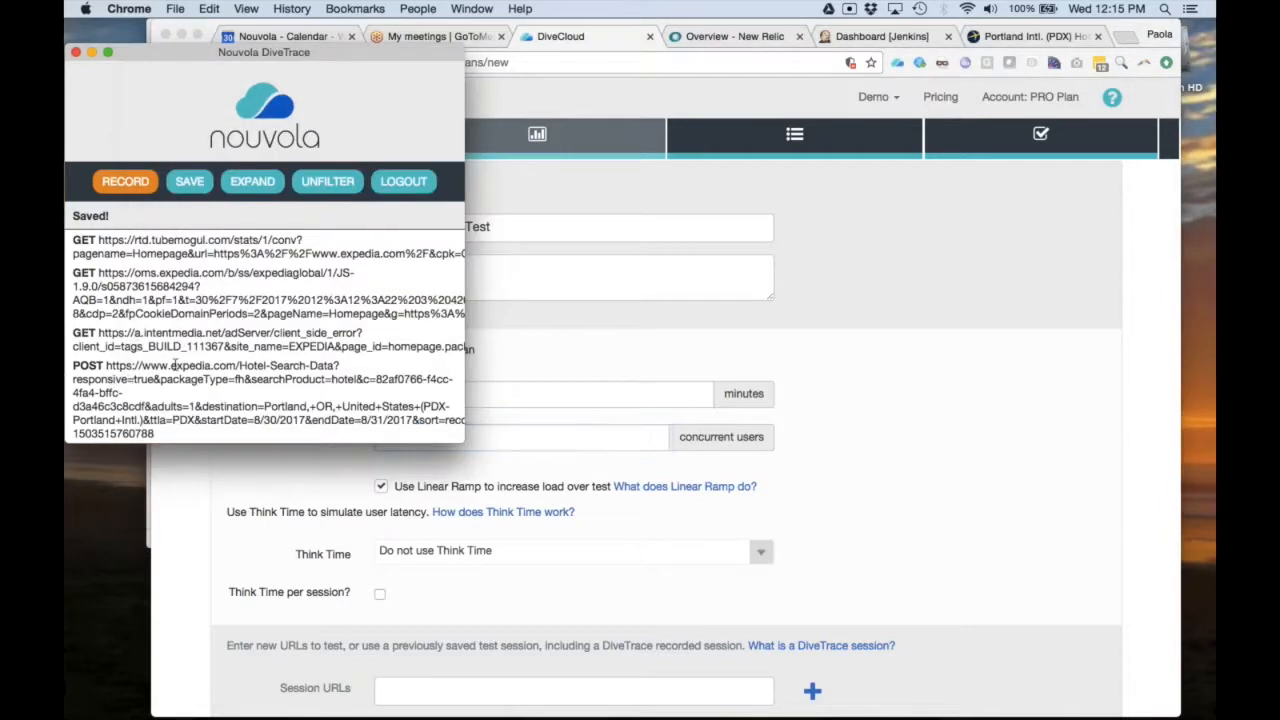
pyautogui.scroll(10, 176, 358)
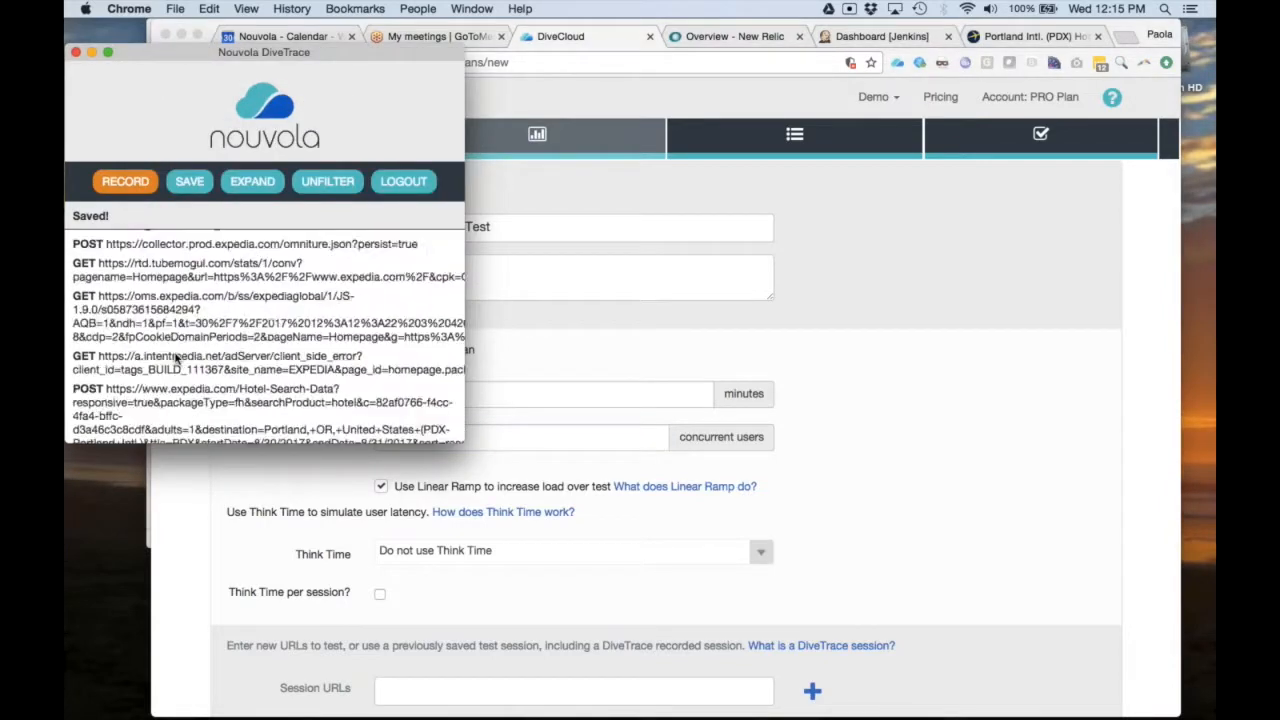
pyautogui.click(943, 446)
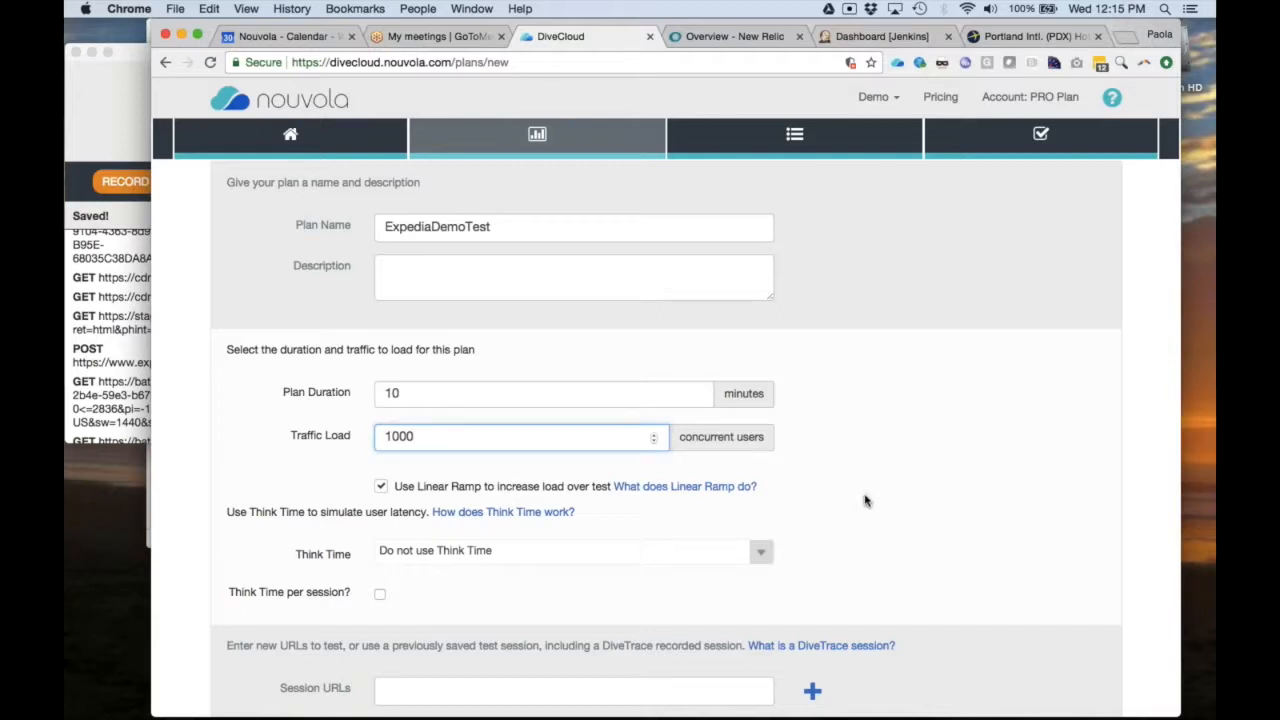
pyautogui.scroll(-3, 866, 500)
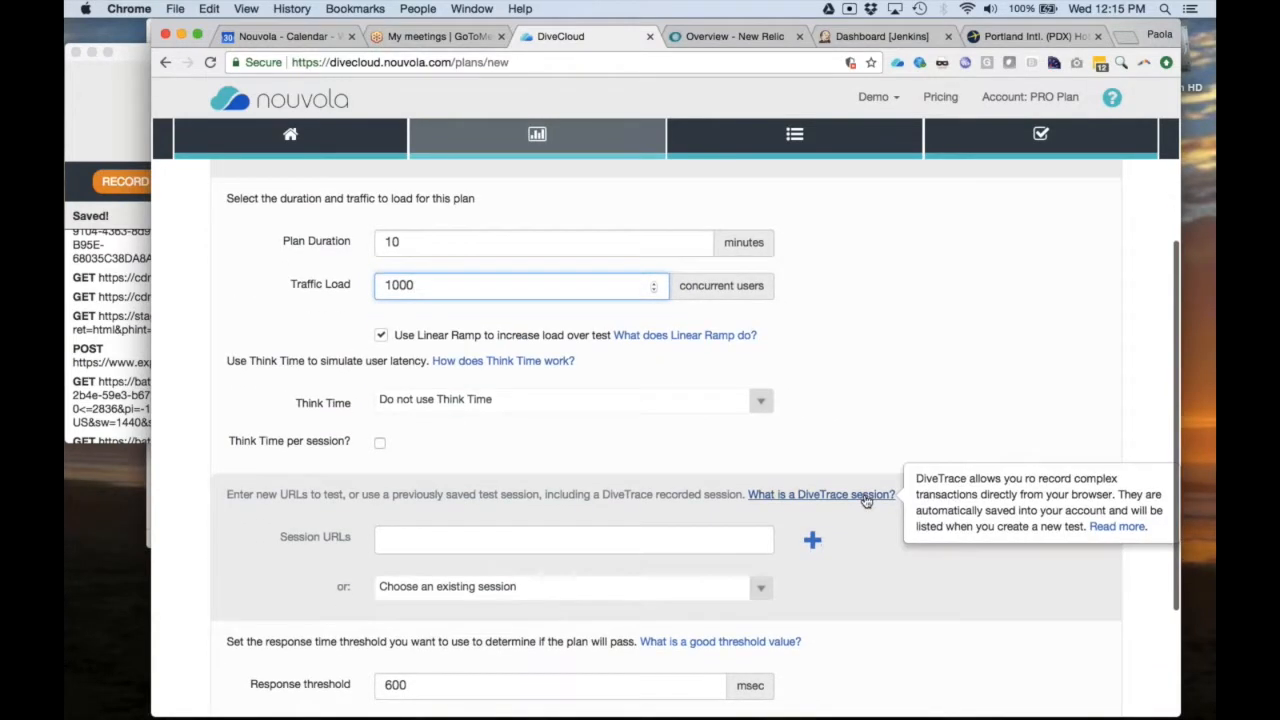
pyautogui.scroll(-1, 866, 500)
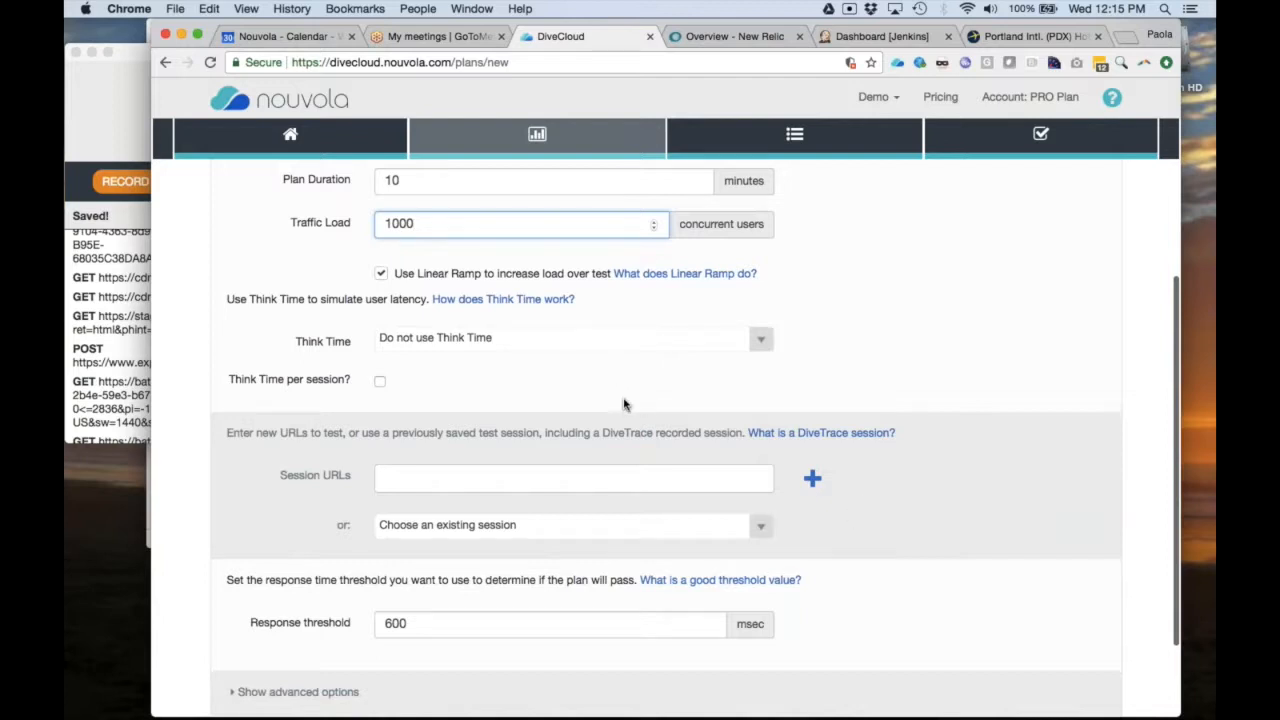
pyautogui.scroll(-1, 623, 403)
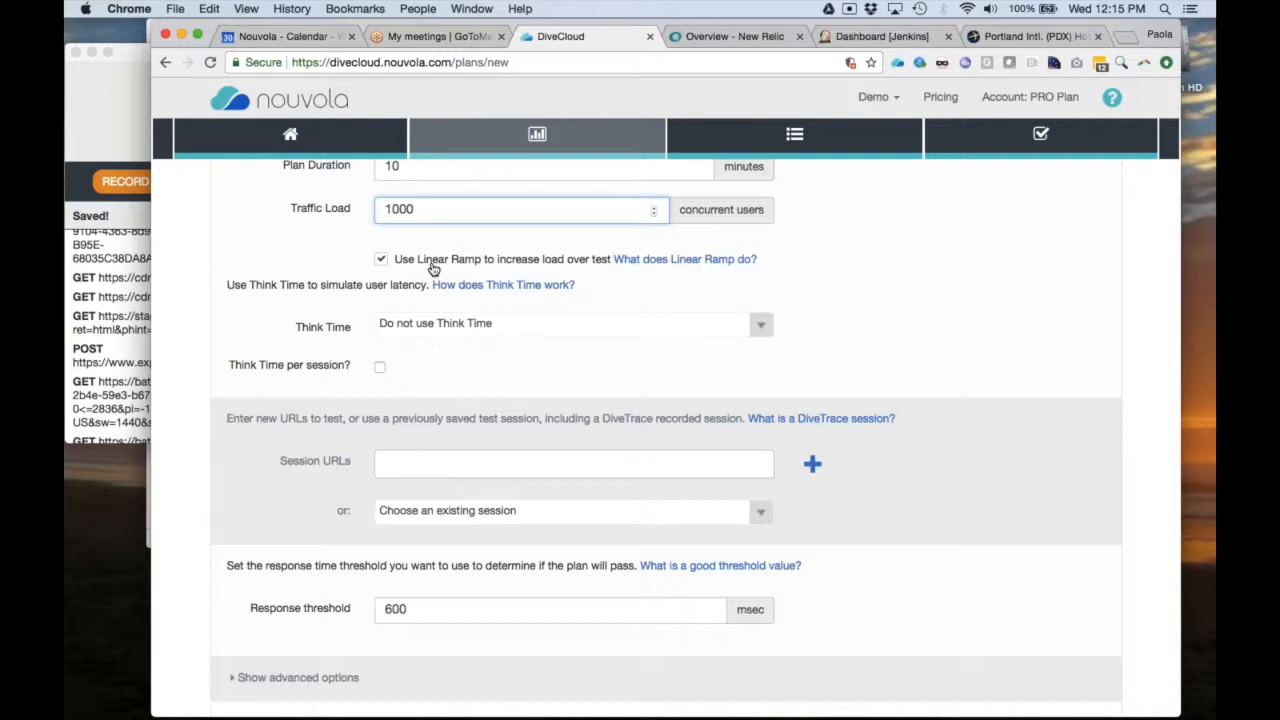
# - Examine the test plan's available think time choices and compare them against the recorded requests in DiveTrace
pyautogui.scroll(1, 433, 268)
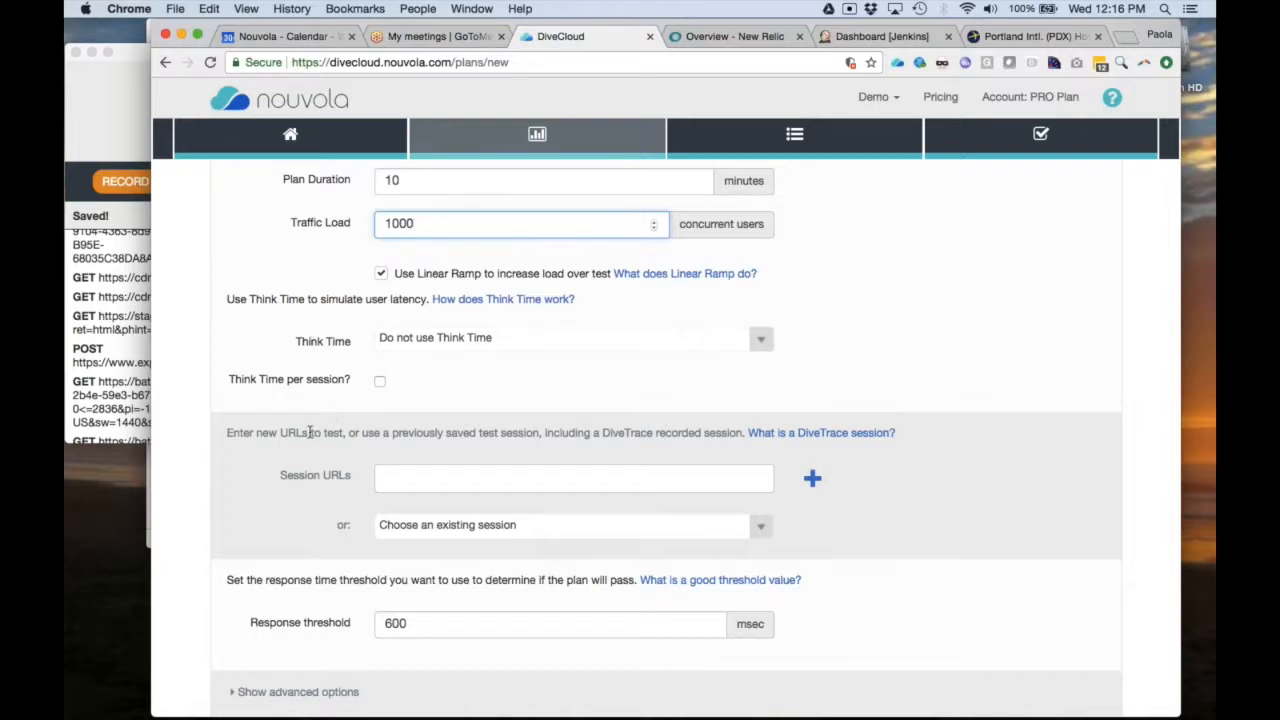
pyautogui.scroll(-2, 310, 432)
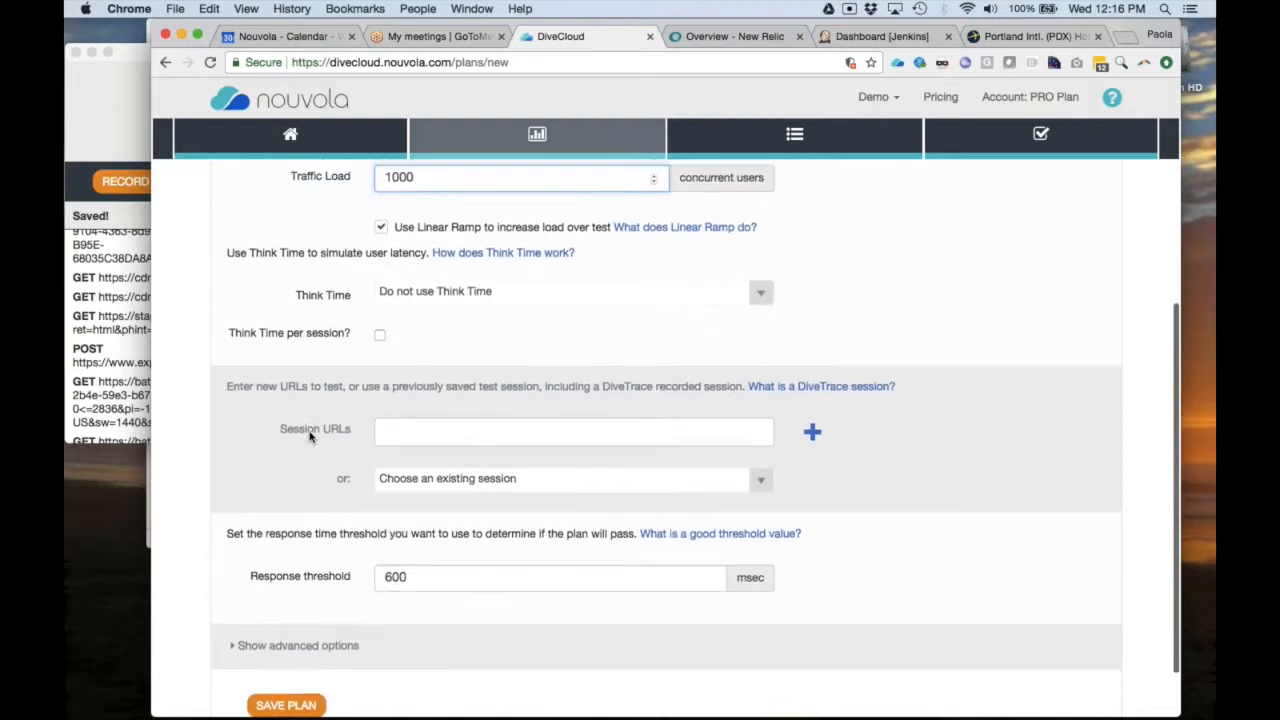
pyautogui.scroll(1, 310, 432)
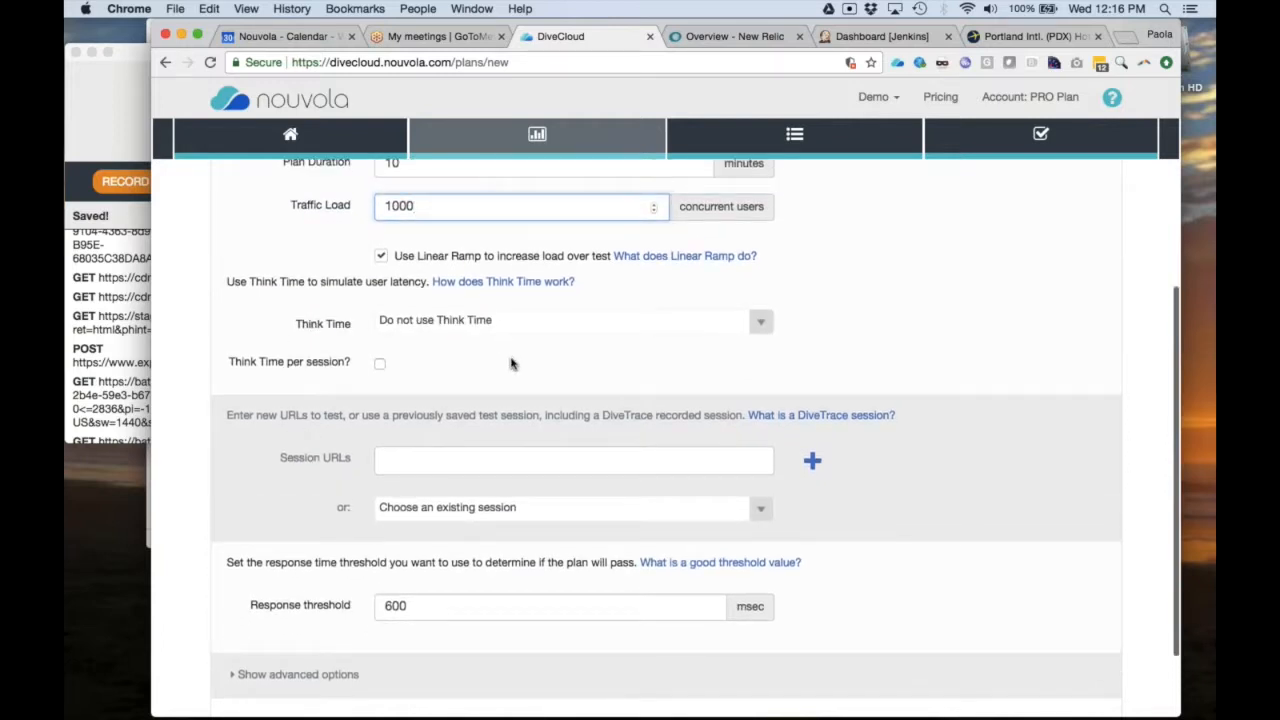
pyautogui.click(472, 325)
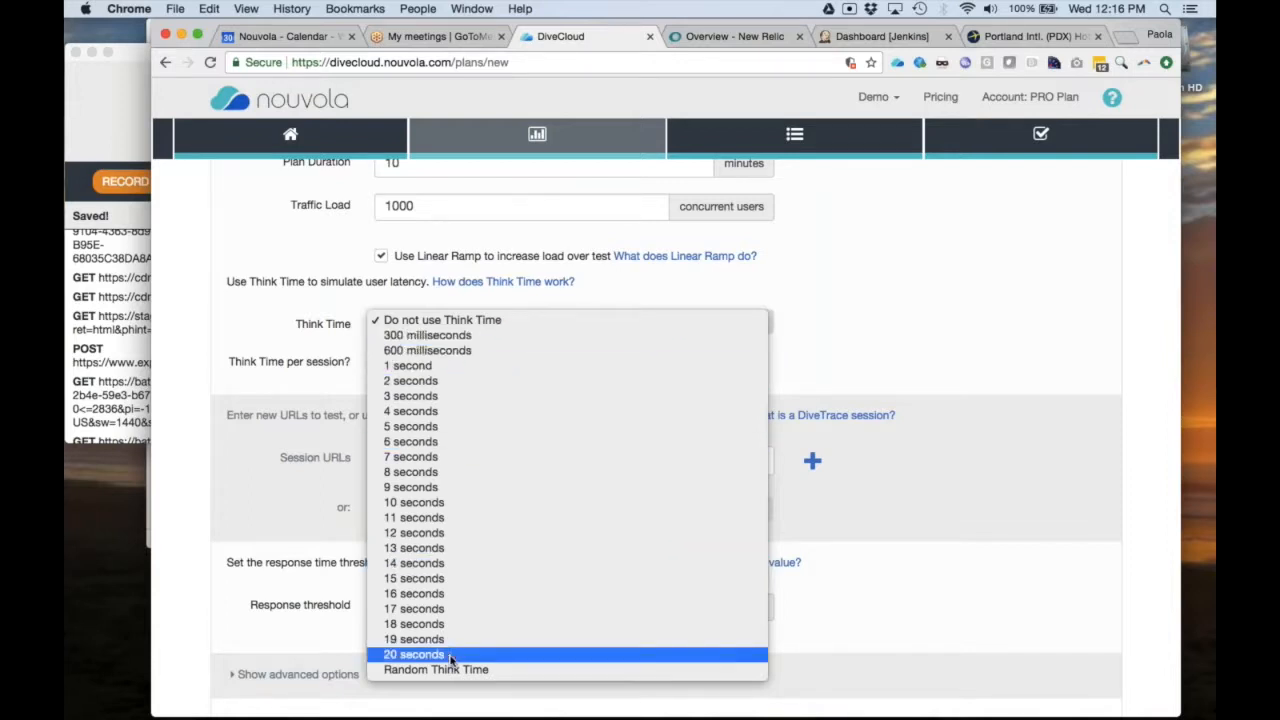
pyautogui.click(872, 361)
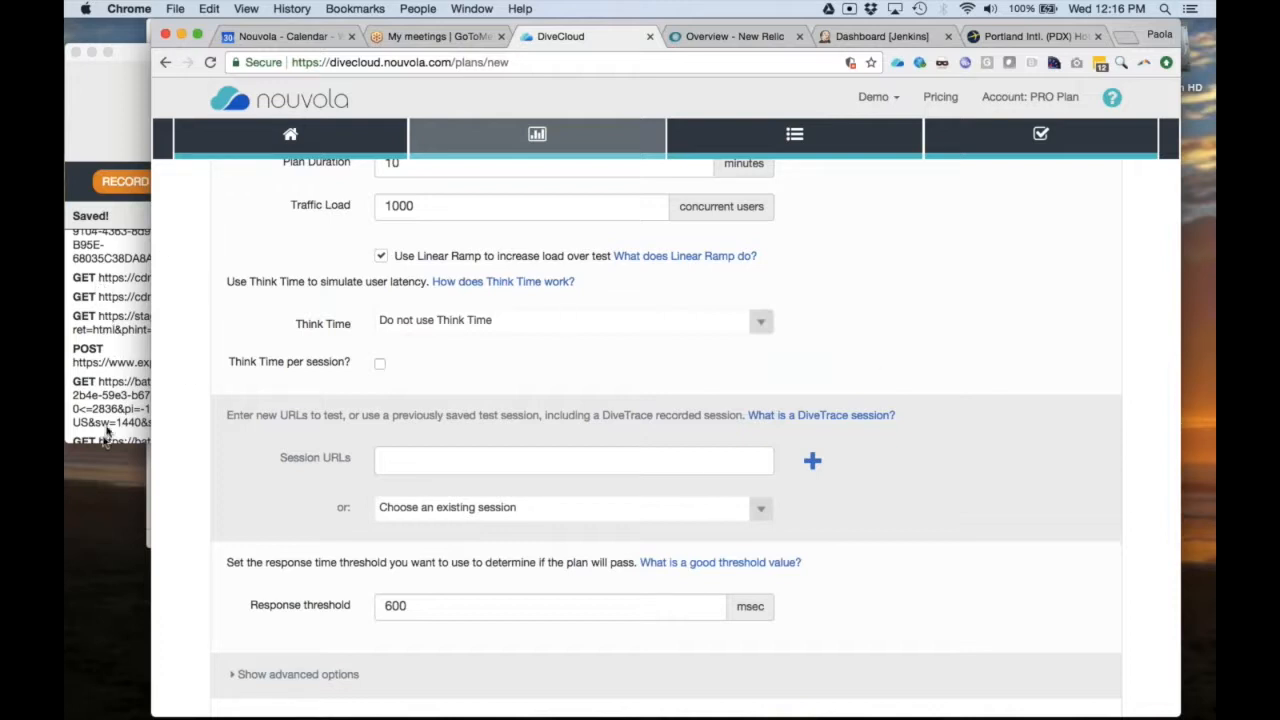
pyautogui.scroll(-1, 108, 340)
pyautogui.scroll(3, 110, 330)
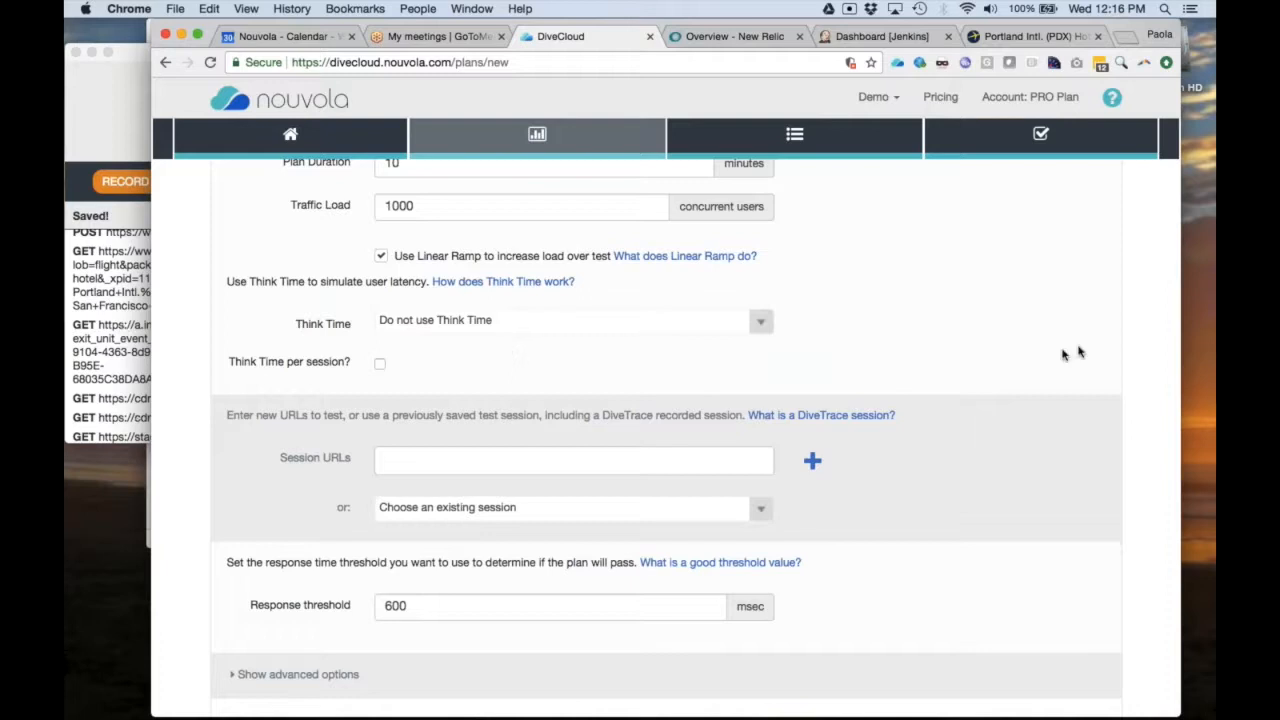
# - Assign the existing ExpediaSessionDemo session to the test plan
pyautogui.scroll(-3, 985, 486)
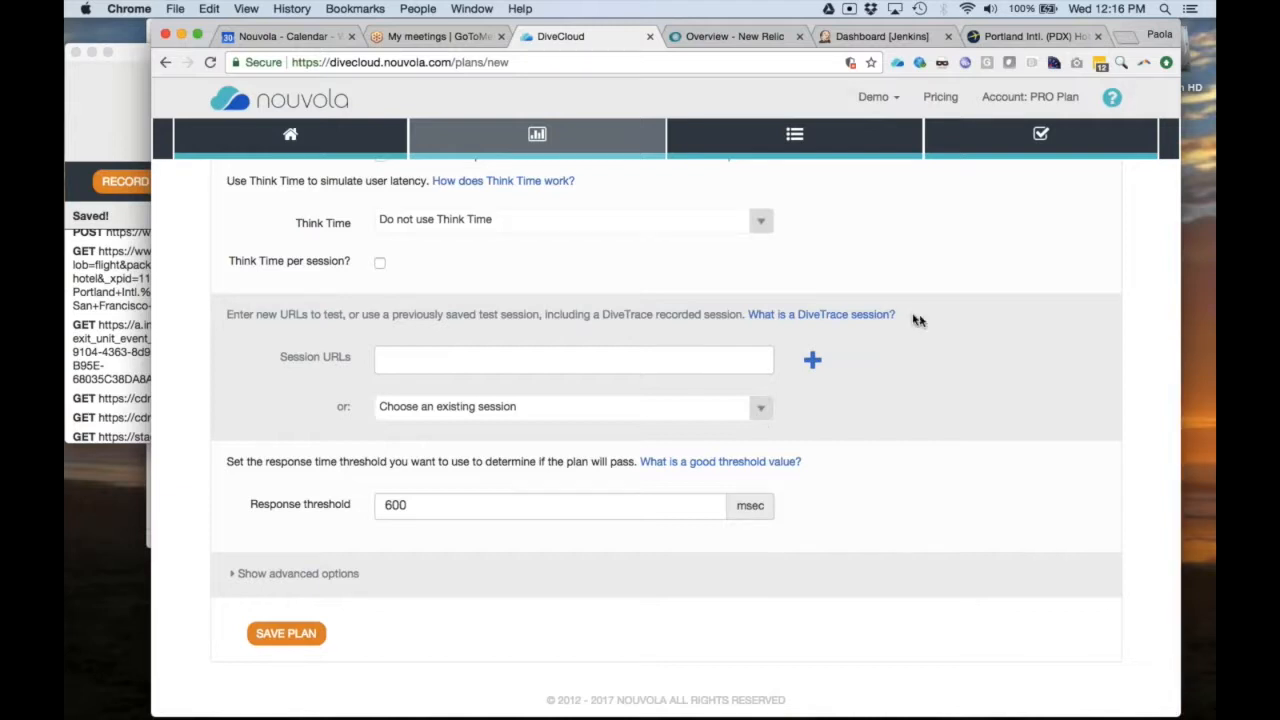
pyautogui.scroll(2, 914, 317)
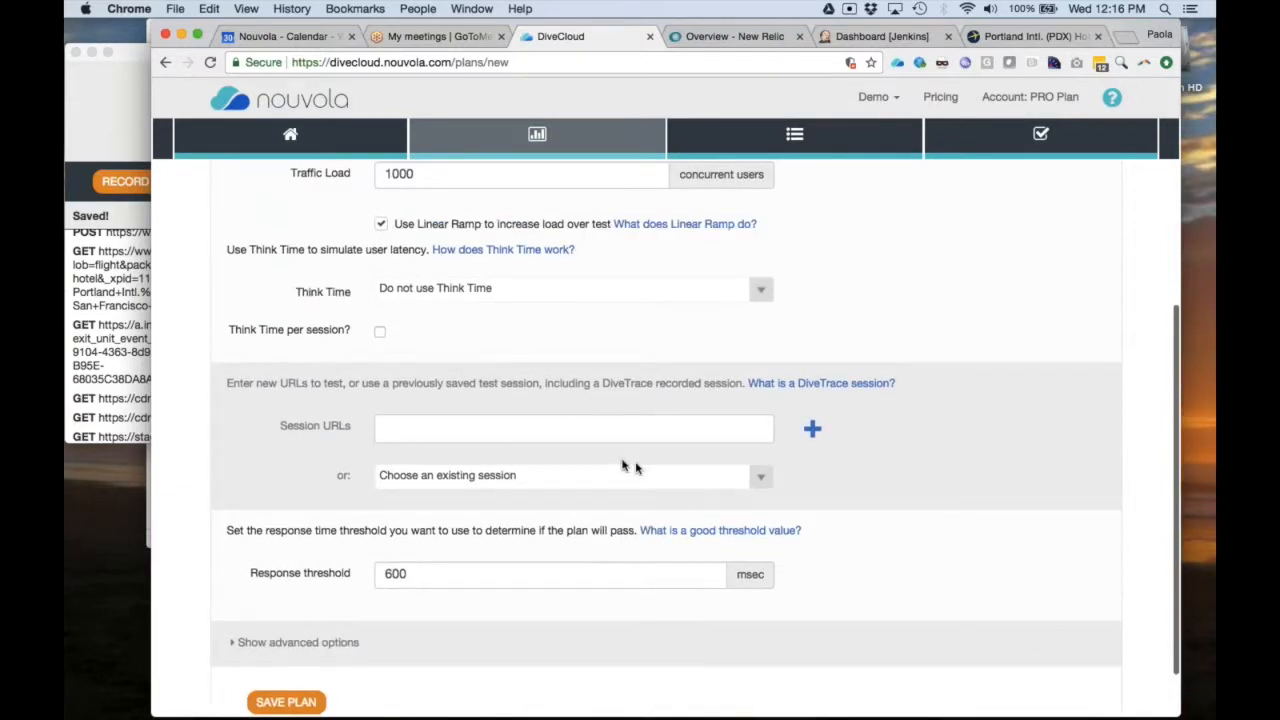
pyautogui.click(667, 482)
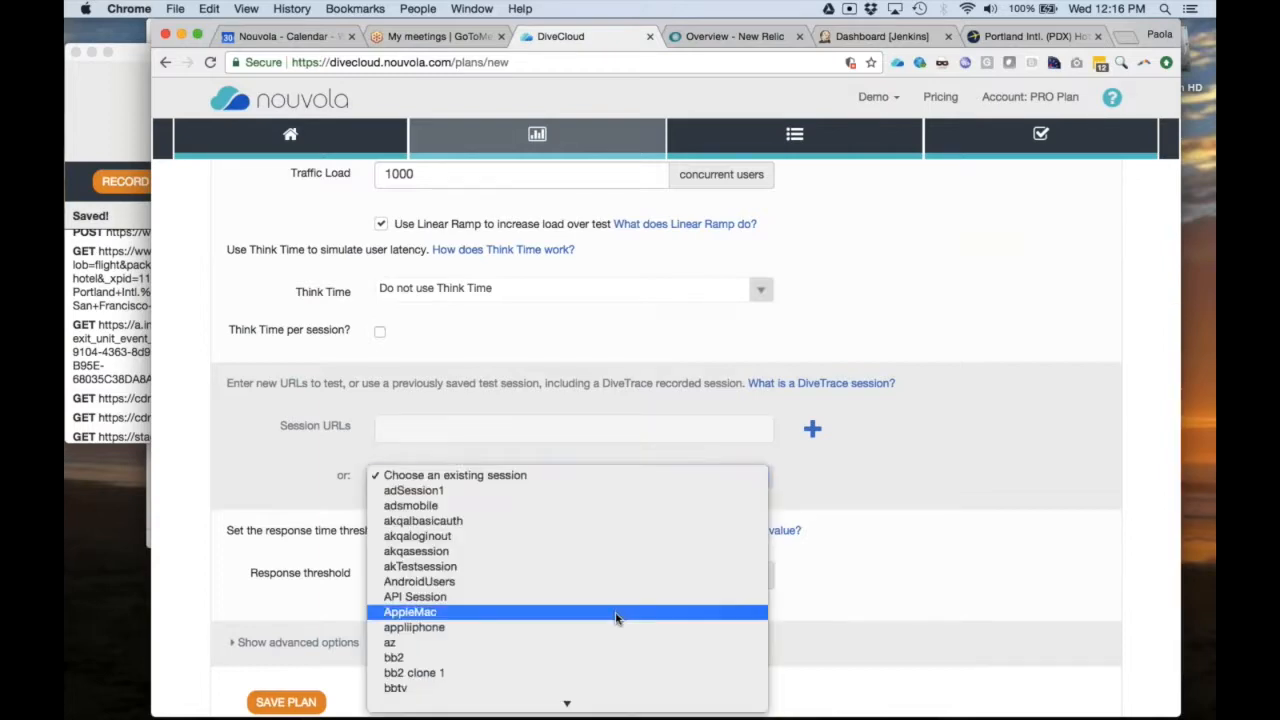
pyautogui.scroll(-5, 614, 618)
pyautogui.scroll(-10, 616, 618)
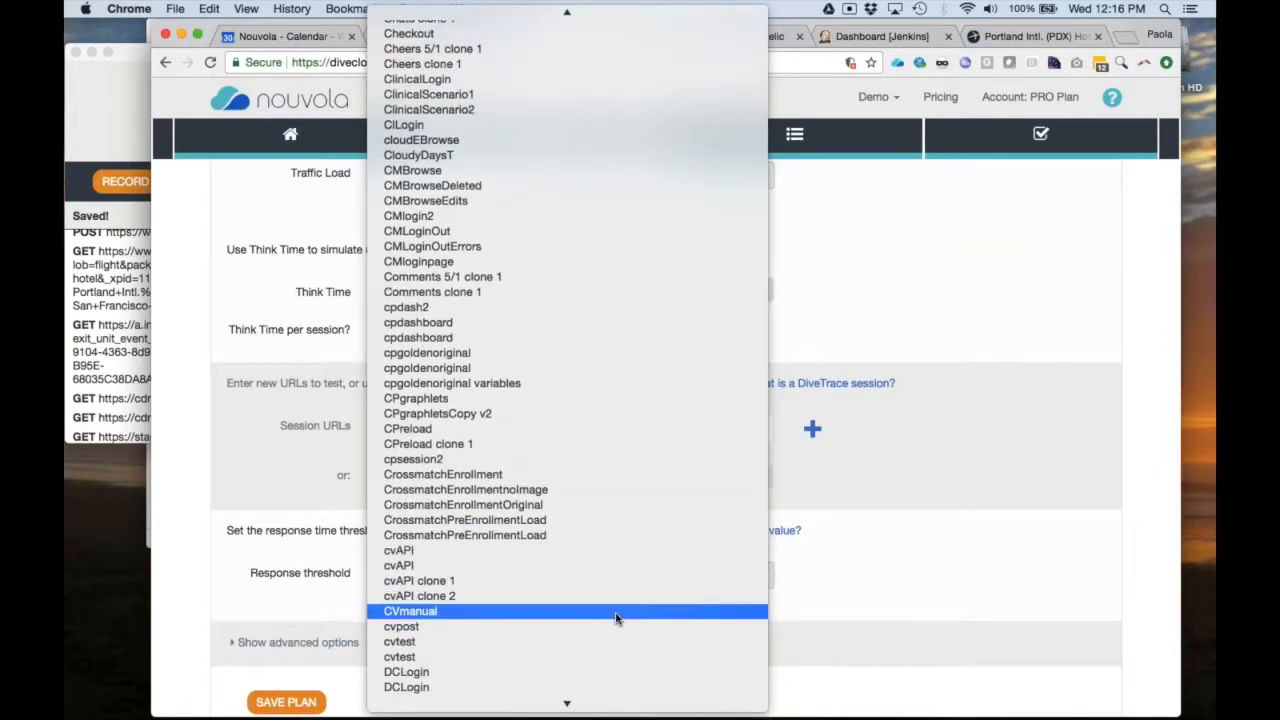
pyautogui.scroll(-5, 616, 614)
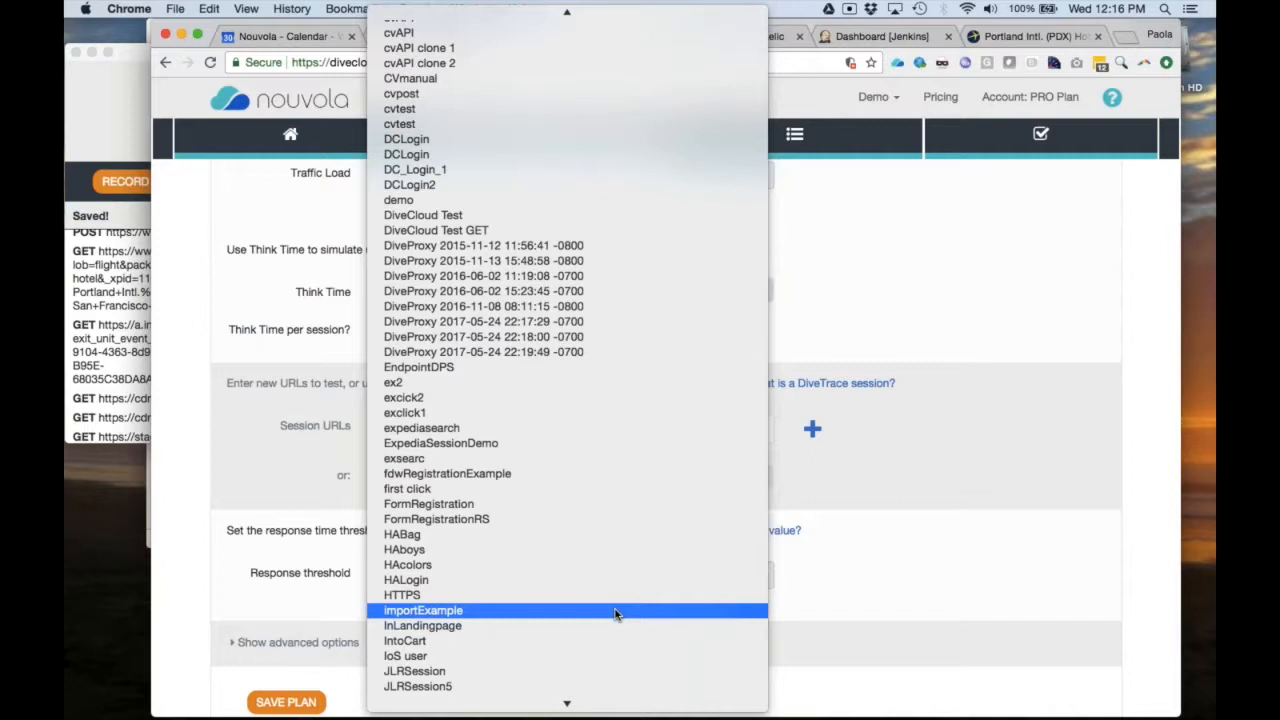
pyautogui.click(555, 443)
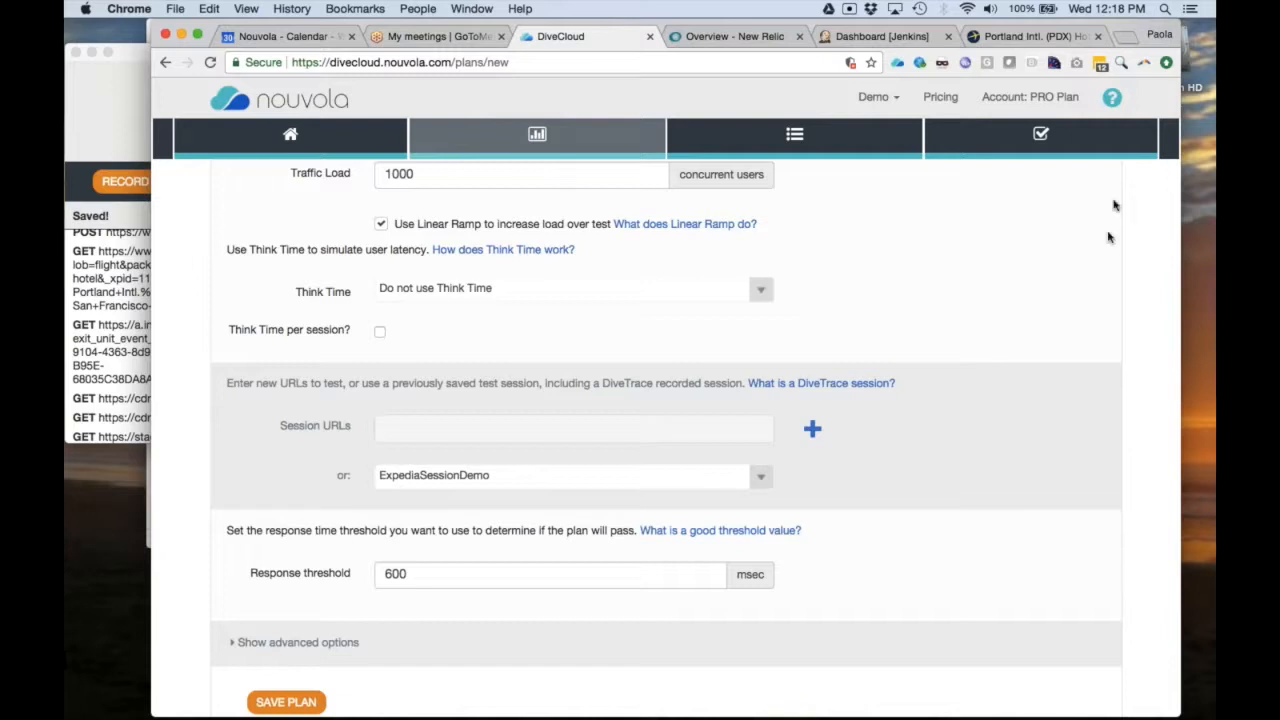
# - Turn the test plan's linear ramp option off and back on
pyautogui.click(1204, 58)
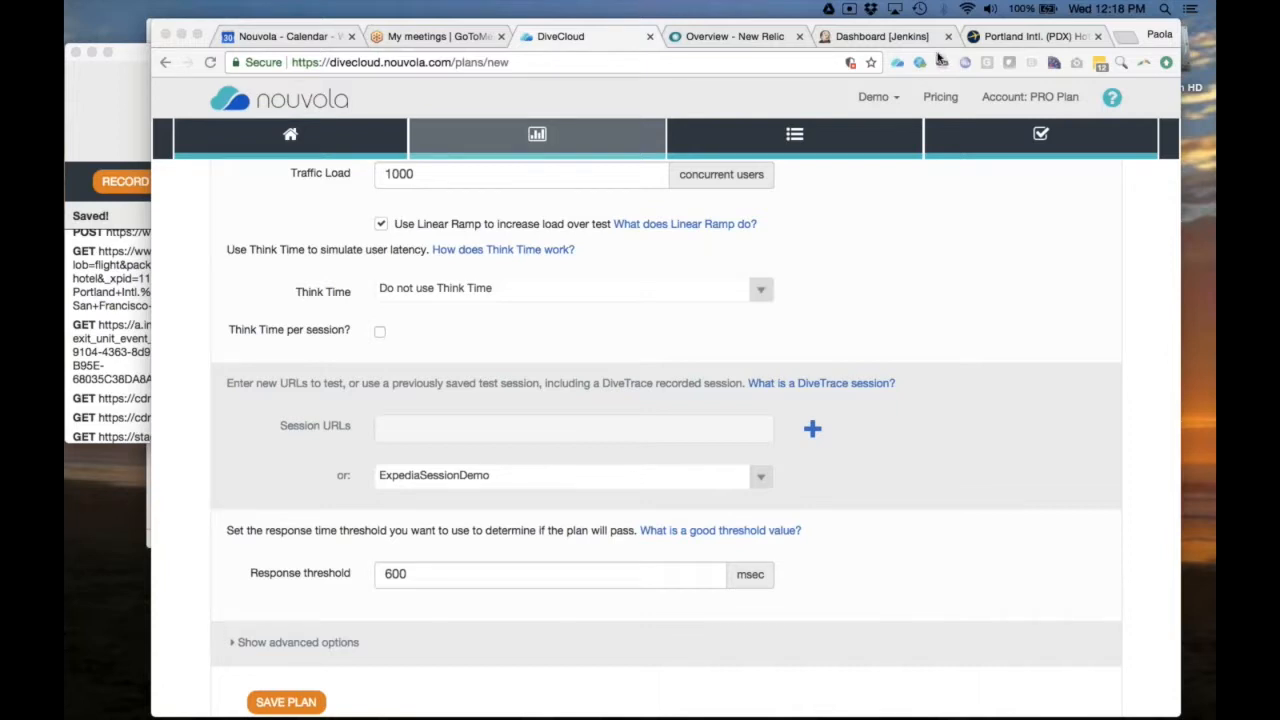
pyautogui.scroll(3, 828, 314)
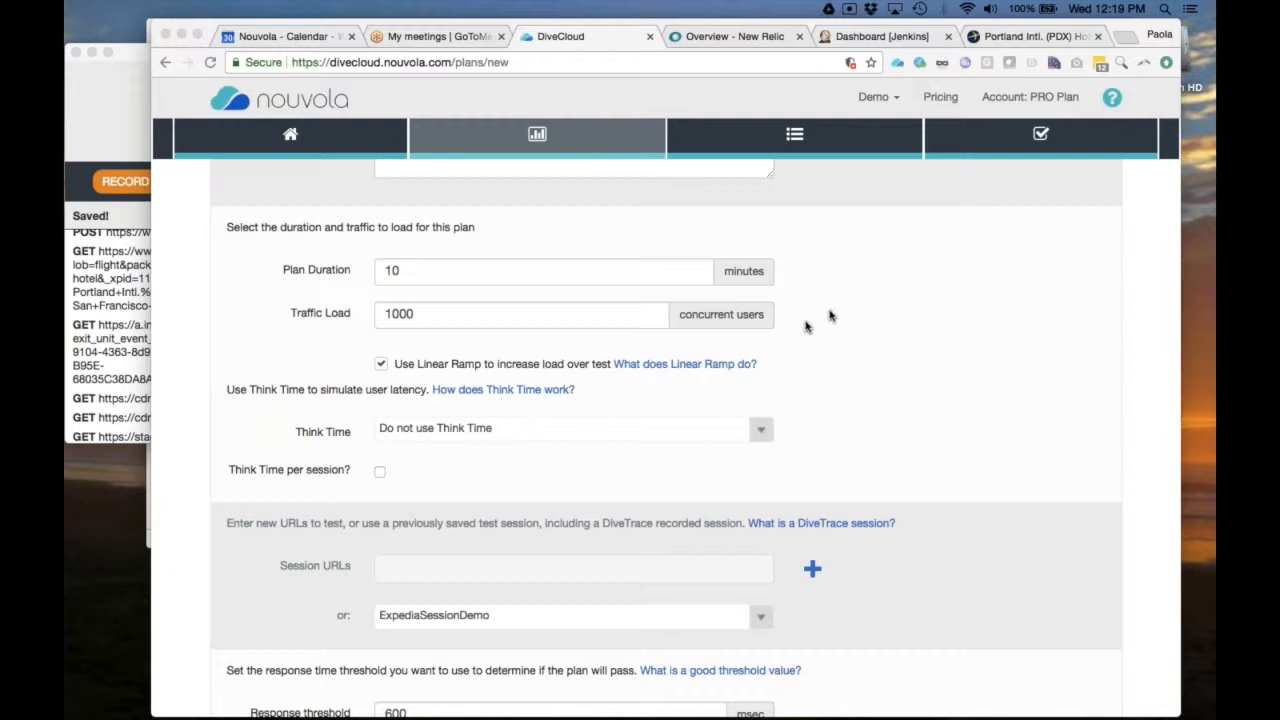
pyautogui.click(381, 366)
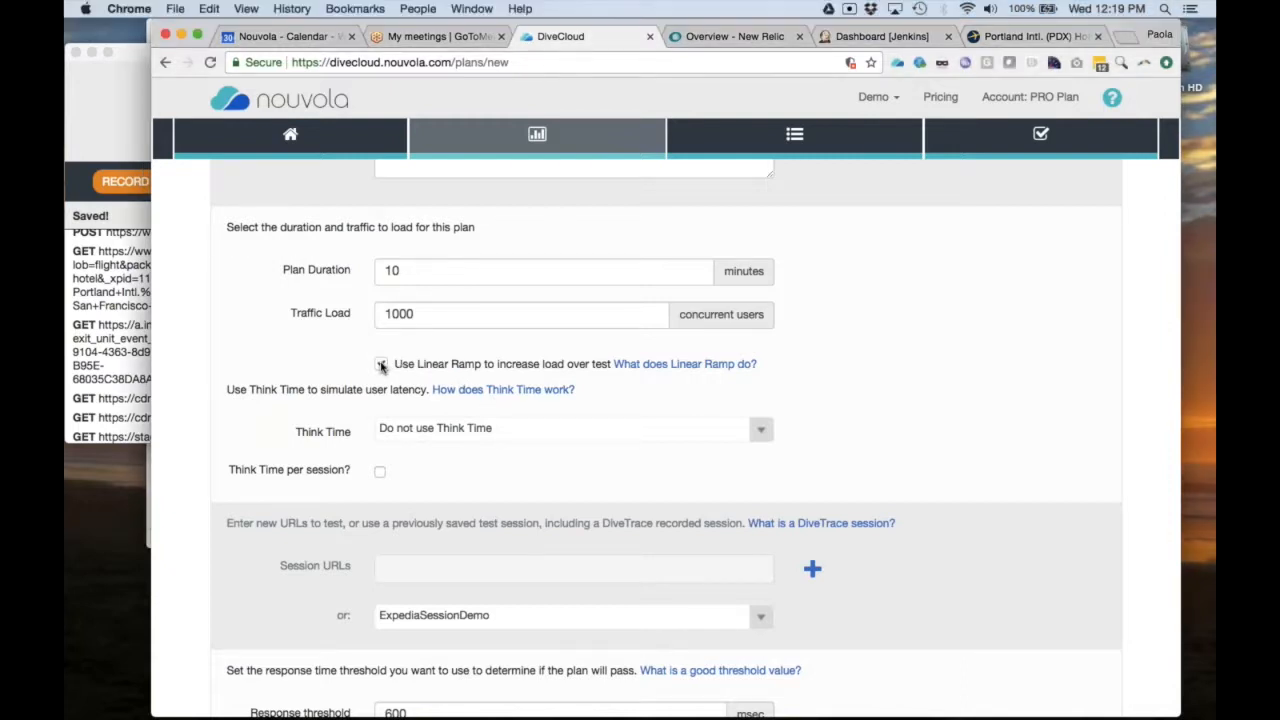
pyautogui.click(381, 366)
pyautogui.click(382, 365)
# - Expand the test plan's advanced options and show the geographic region selection as a world map
pyautogui.scroll(-1, 997, 486)
pyautogui.scroll(-2, 997, 486)
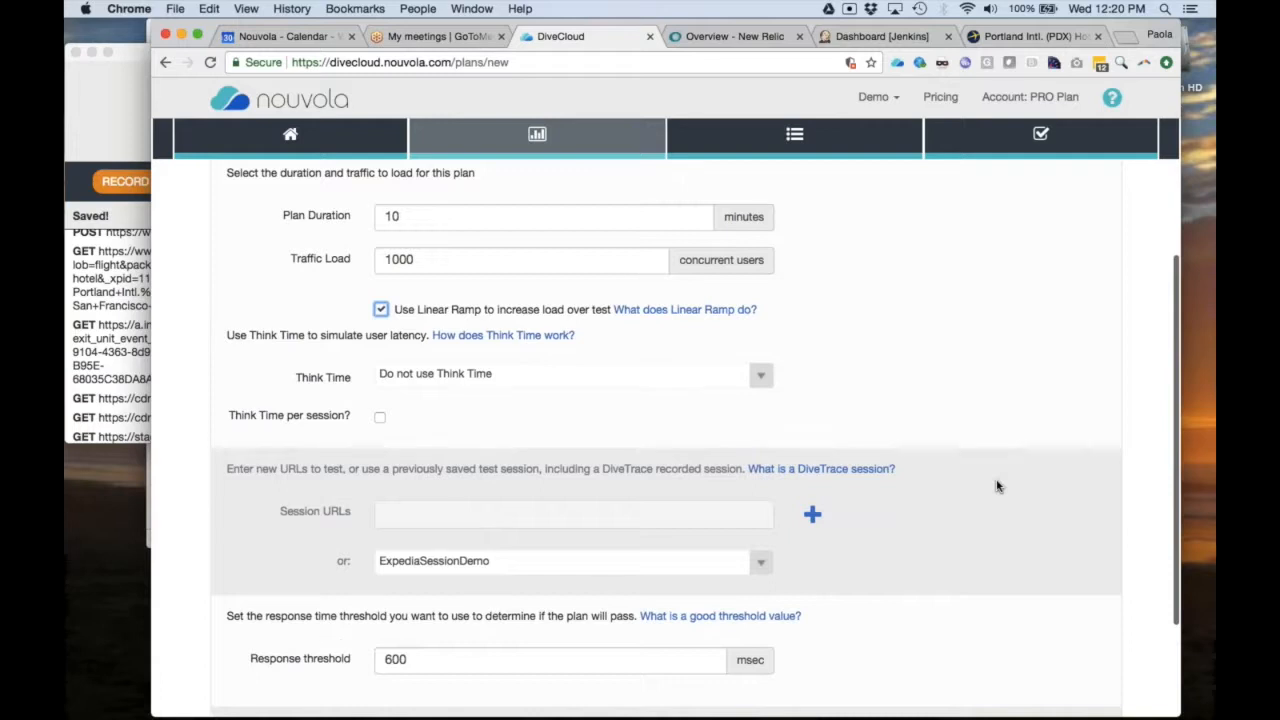
pyautogui.scroll(-3, 997, 486)
pyautogui.scroll(-2, 997, 486)
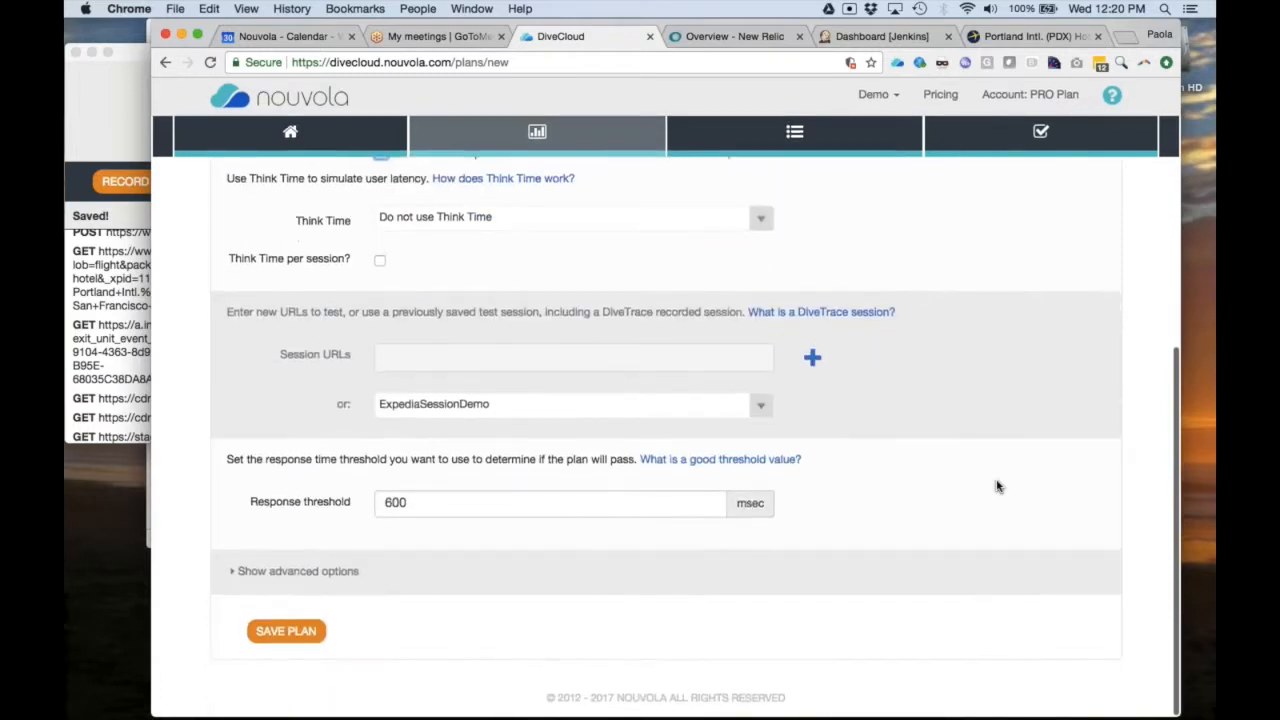
pyautogui.click(230, 582)
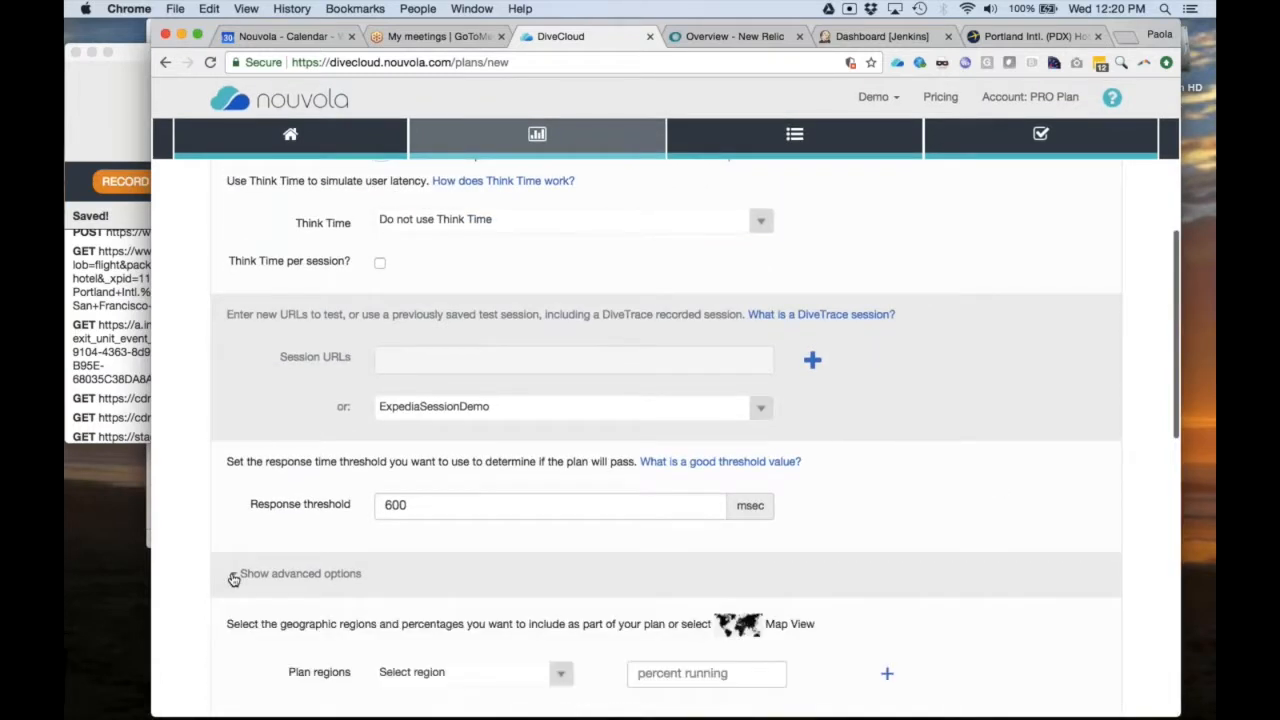
pyautogui.scroll(-1, 232, 580)
pyautogui.scroll(-1, 233, 580)
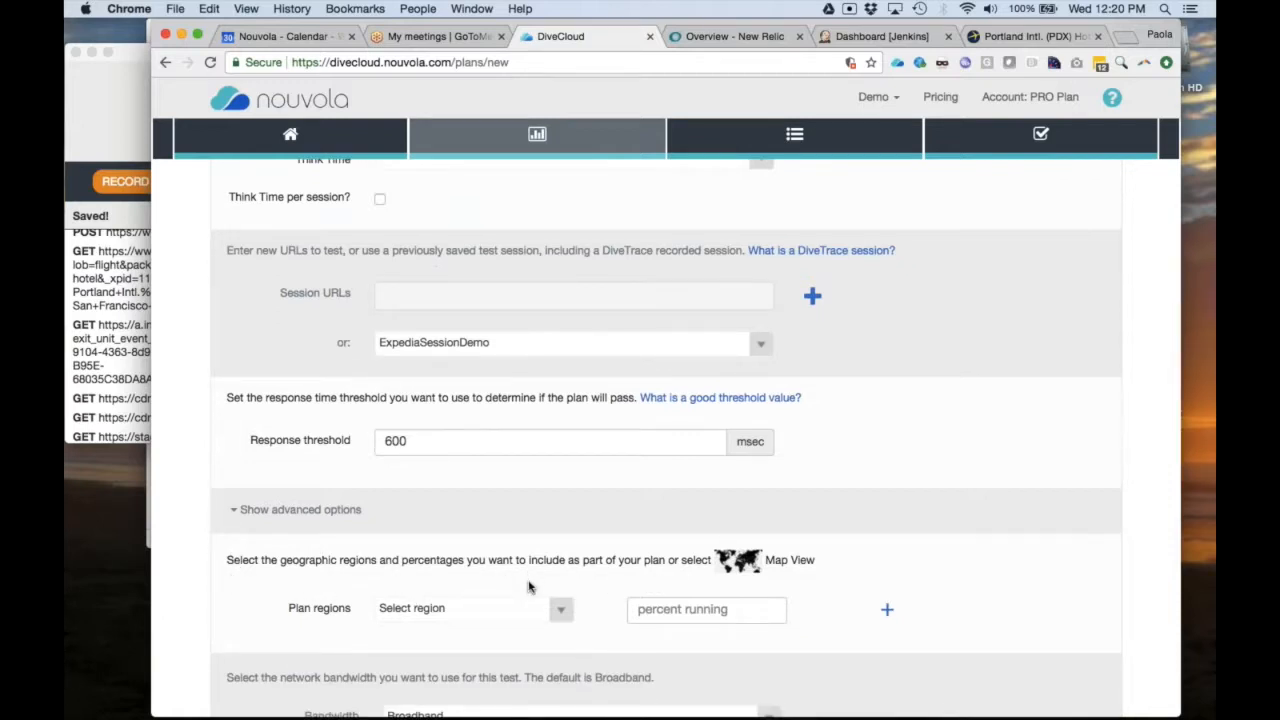
pyautogui.click(740, 562)
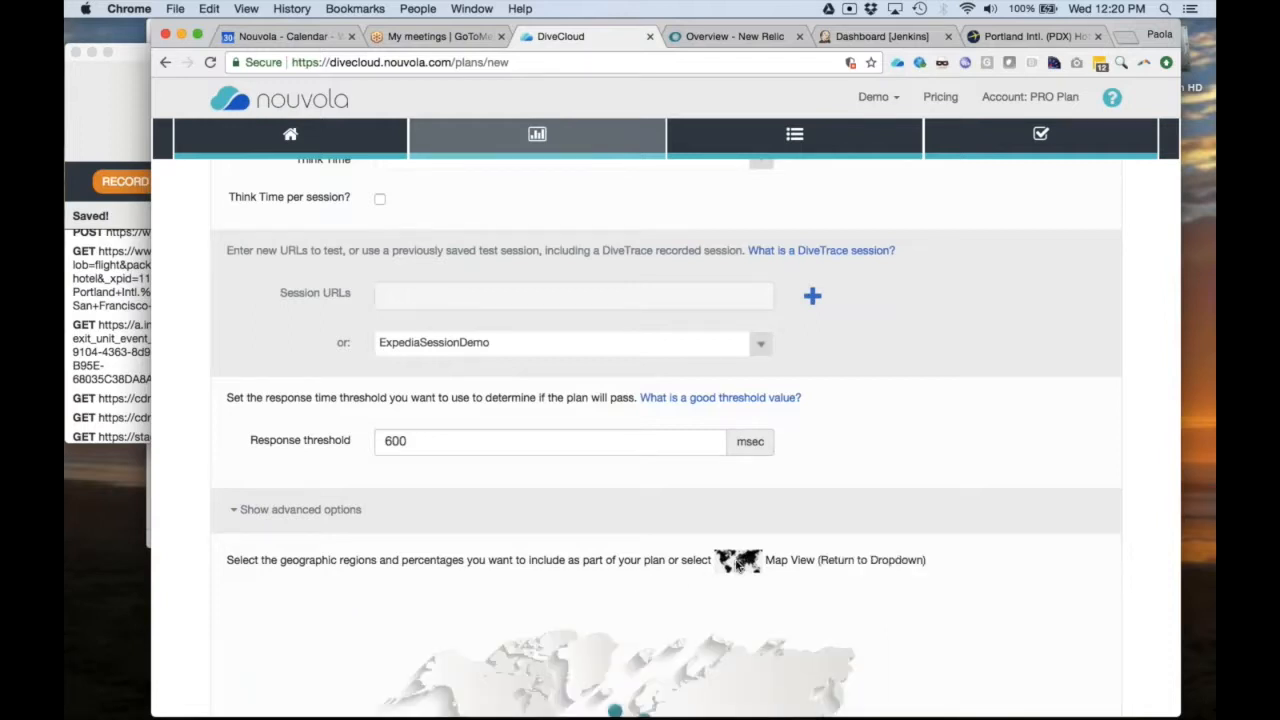
pyautogui.scroll(-5, 740, 562)
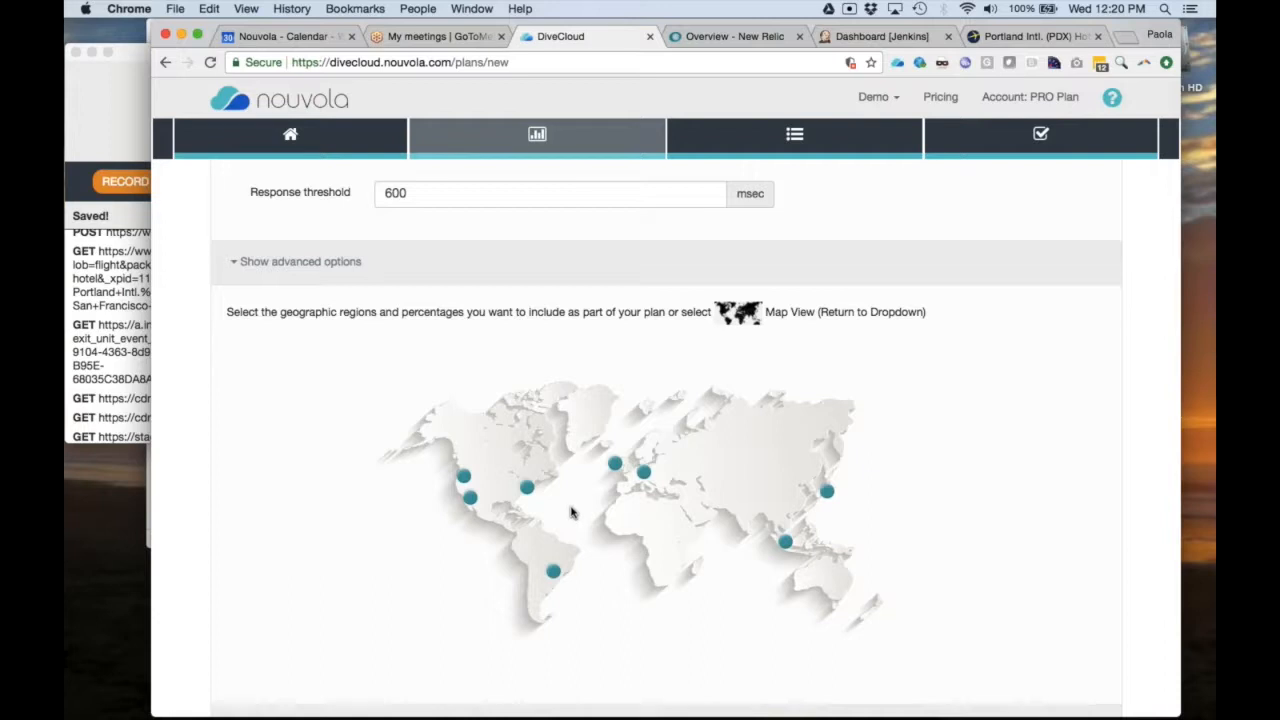
pyautogui.scroll(-1, 572, 512)
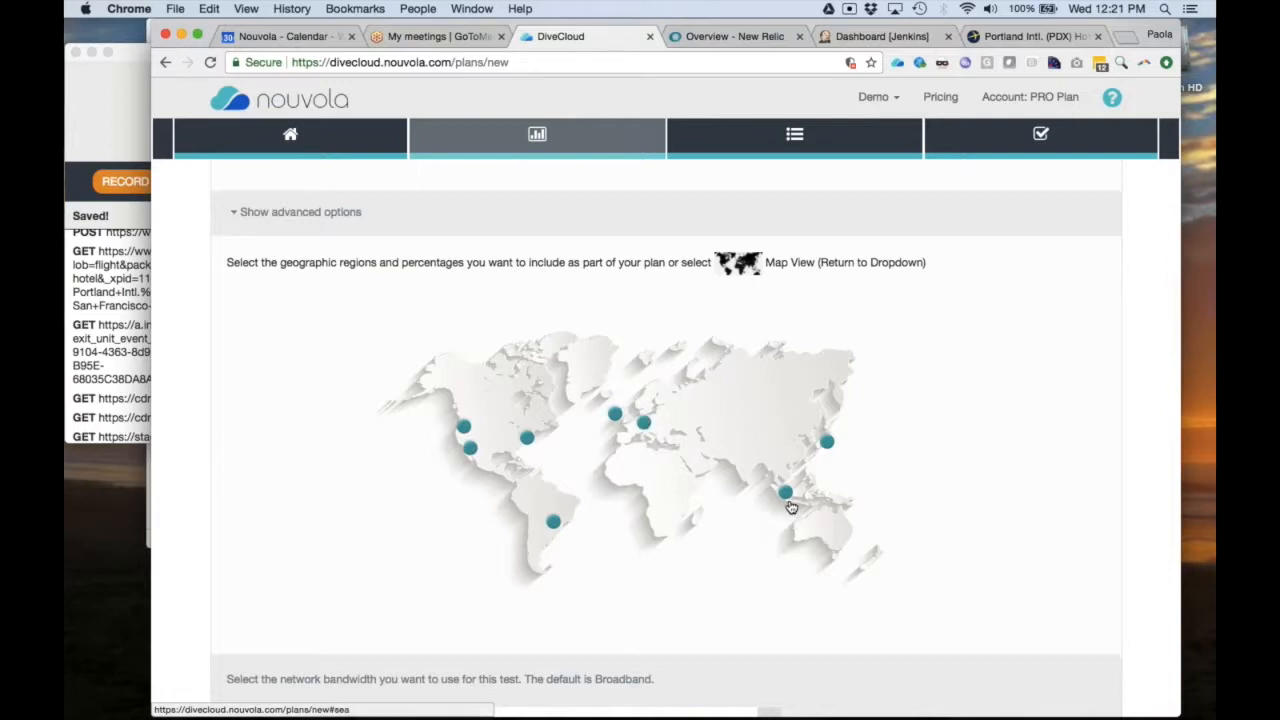
# - Add Central Europe, Northeast North America, Southwest North America and South America to the plan's regions
pyautogui.click(645, 427)
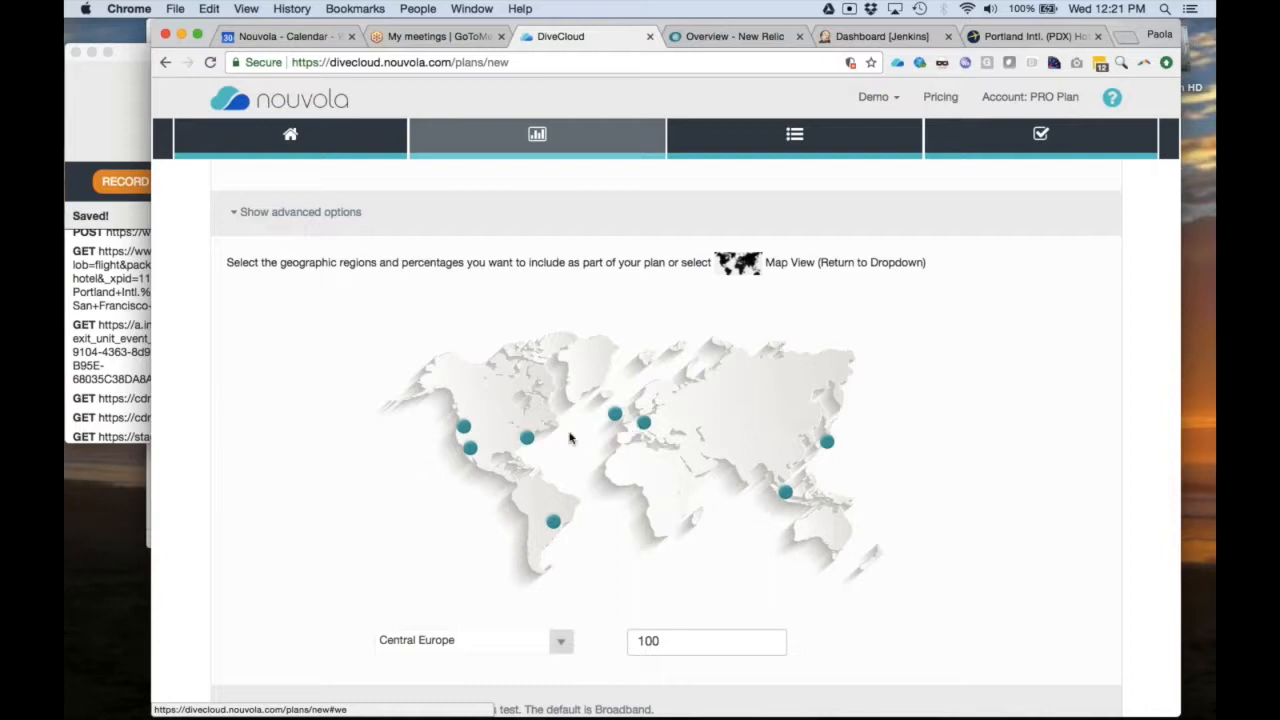
pyautogui.click(528, 443)
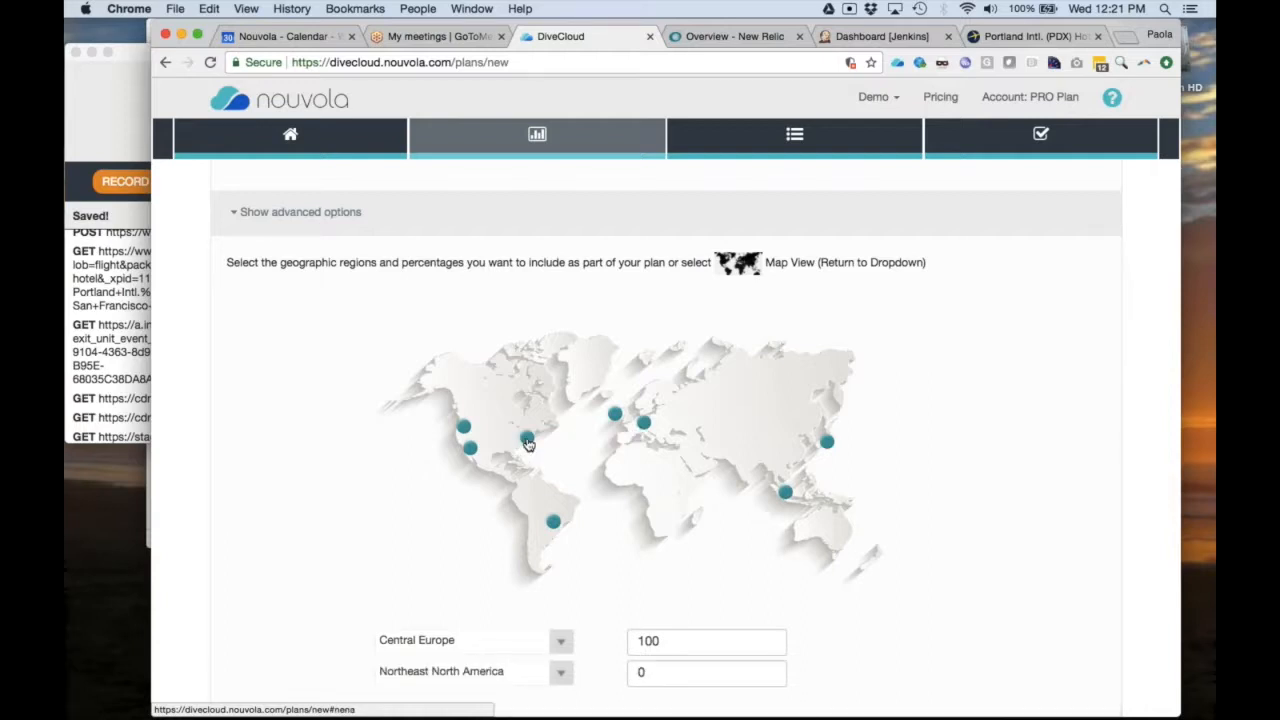
pyautogui.click(470, 448)
pyautogui.scroll(-2, 403, 563)
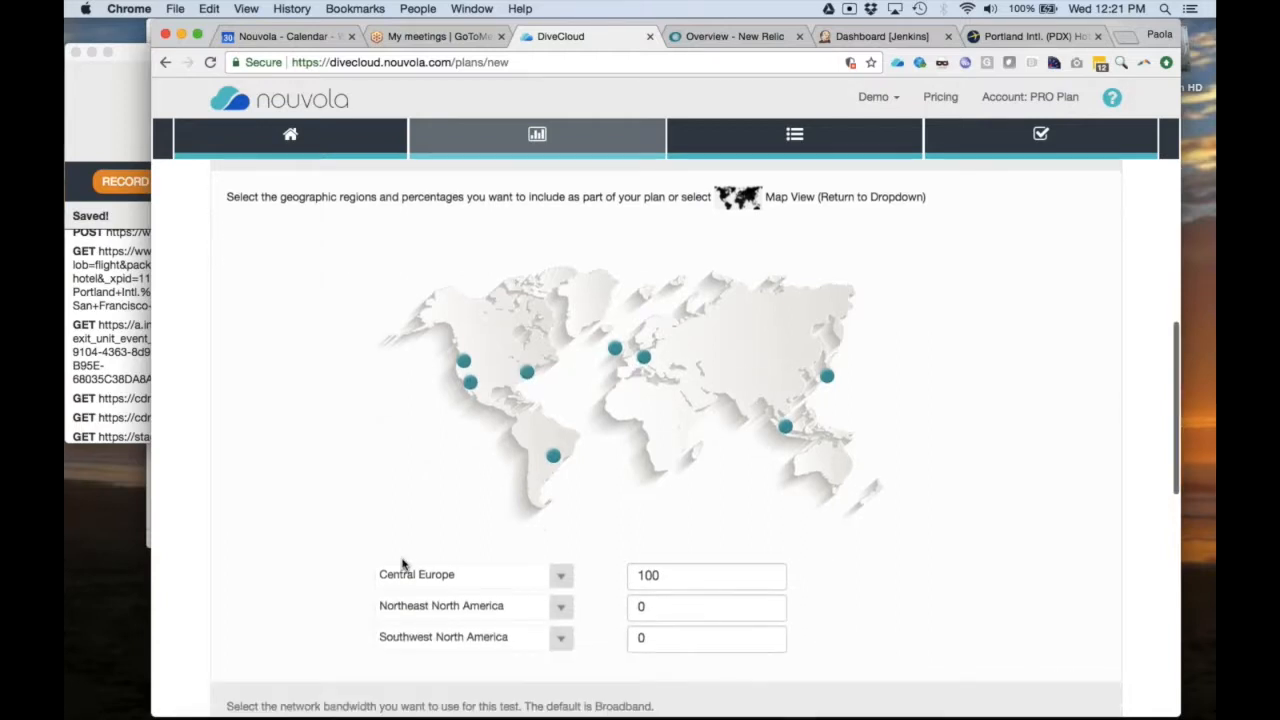
pyautogui.click(551, 474)
# - Set the traffic share to 25 percent each for Central Europe and Northeast North America
pyautogui.doubleClick(648, 570)
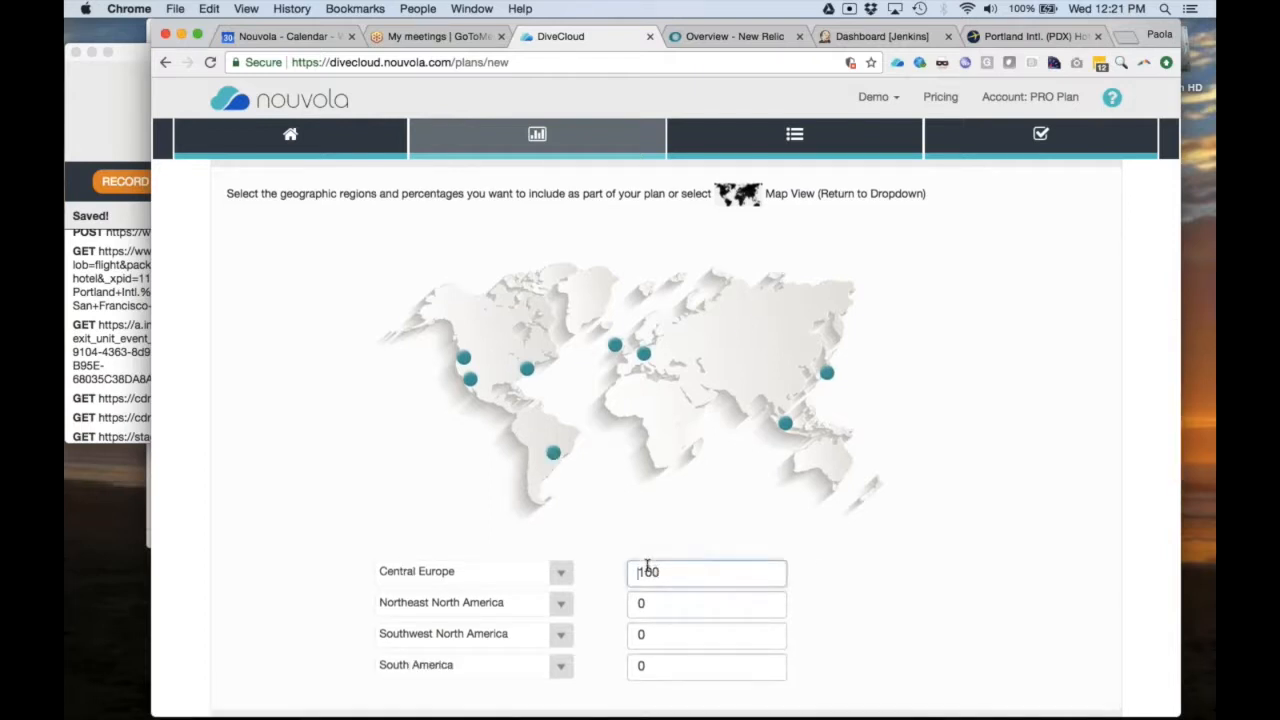
pyautogui.write('25')
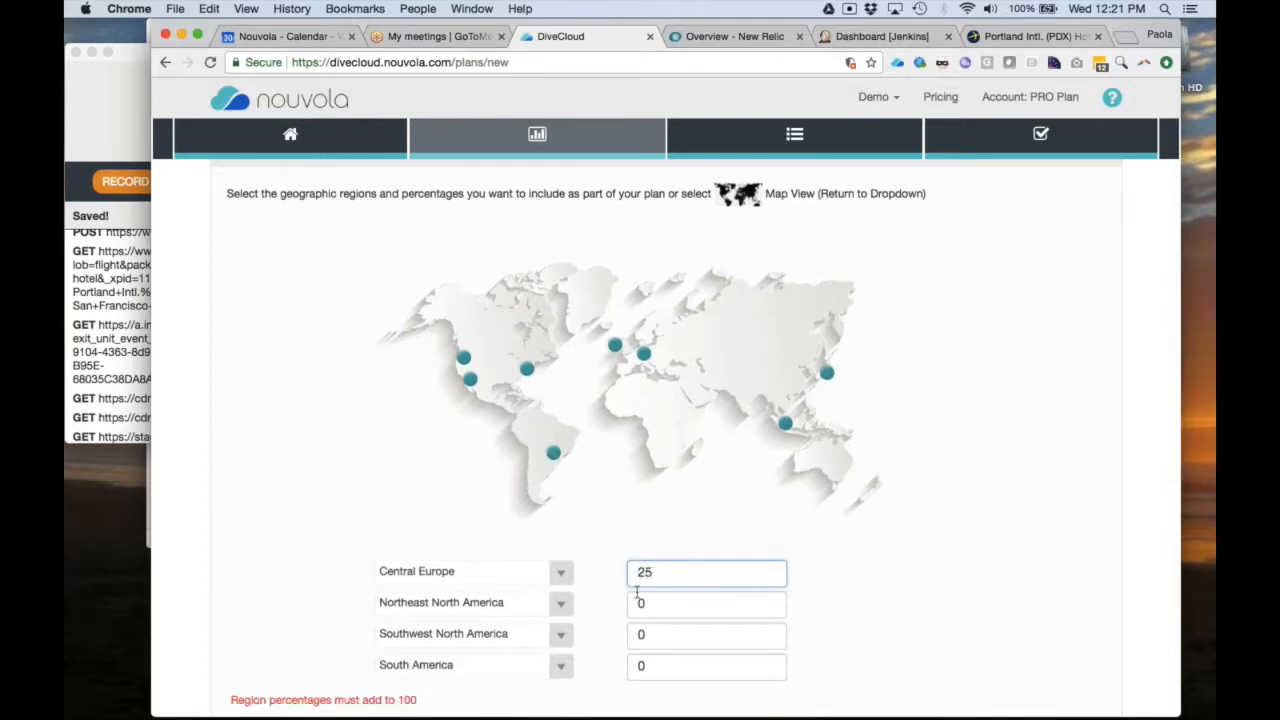
pyautogui.click(641, 603)
pyautogui.doubleClick(642, 603)
pyautogui.write('25')
# - Set the traffic share to 30 percent for Southwest North America and 20 percent for South America
pyautogui.doubleClick(642, 633)
pyautogui.press('BackSpace')
pyautogui.write('20')
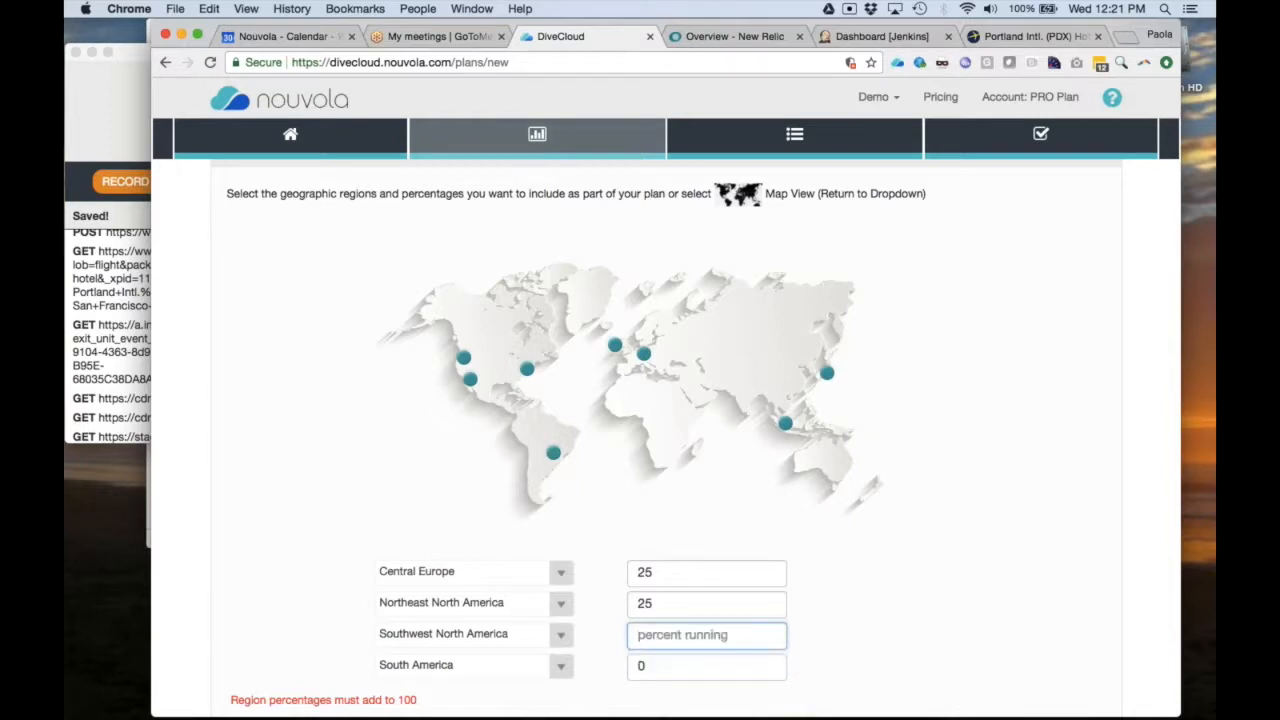
pyautogui.write('30')
pyautogui.click(654, 668)
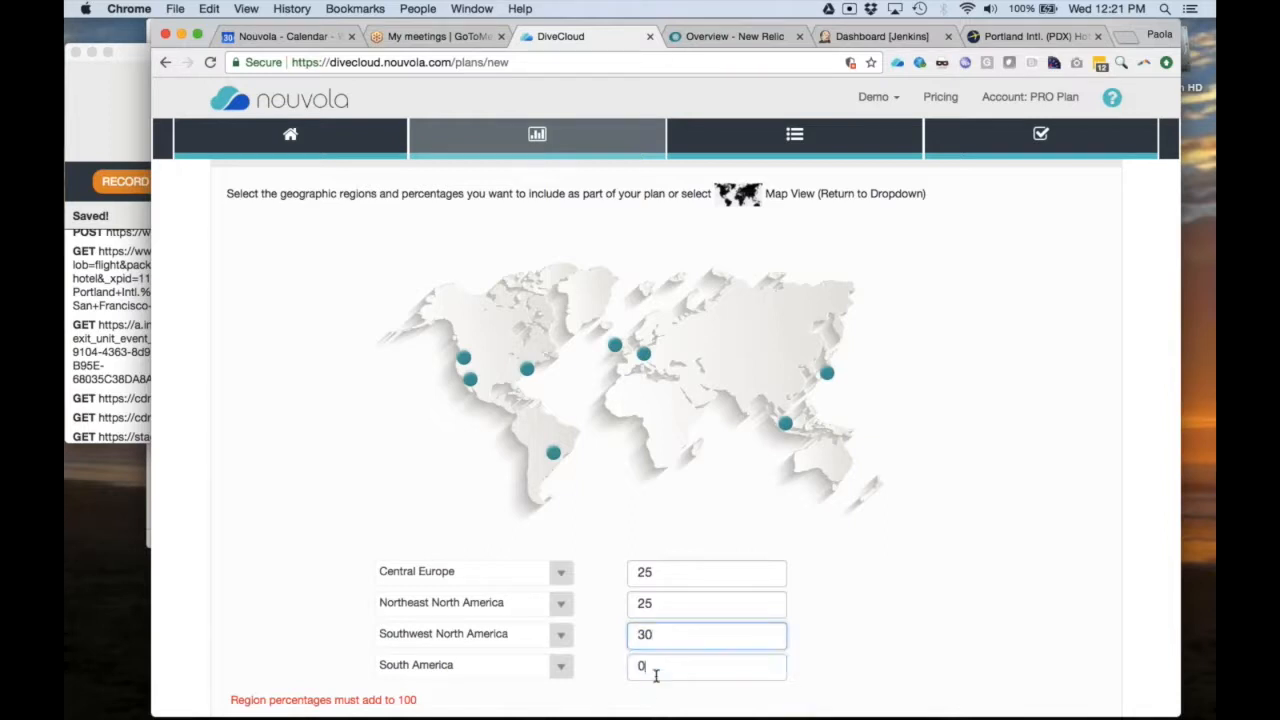
pyautogui.press('BackSpace')
pyautogui.write('20')
pyautogui.click(794, 654)
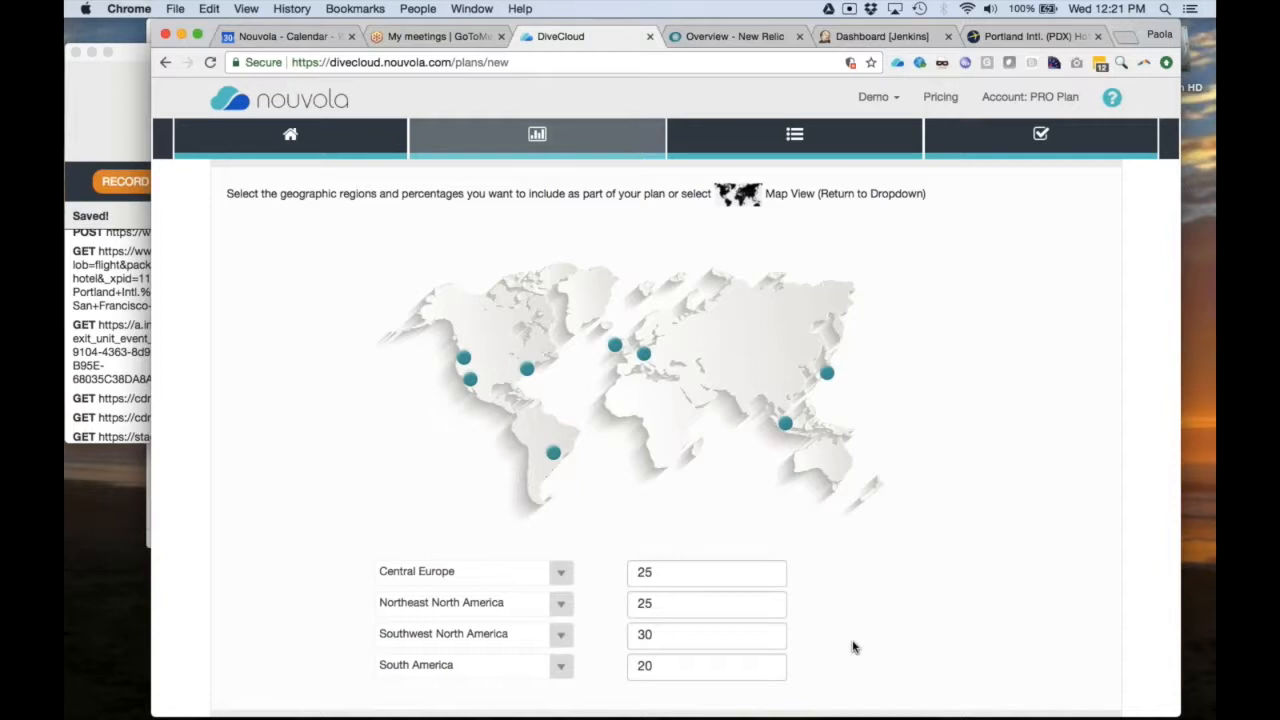
# - Review the plan's duration, traffic load and session settings against the regional traffic split
pyautogui.scroll(5, 397, 382)
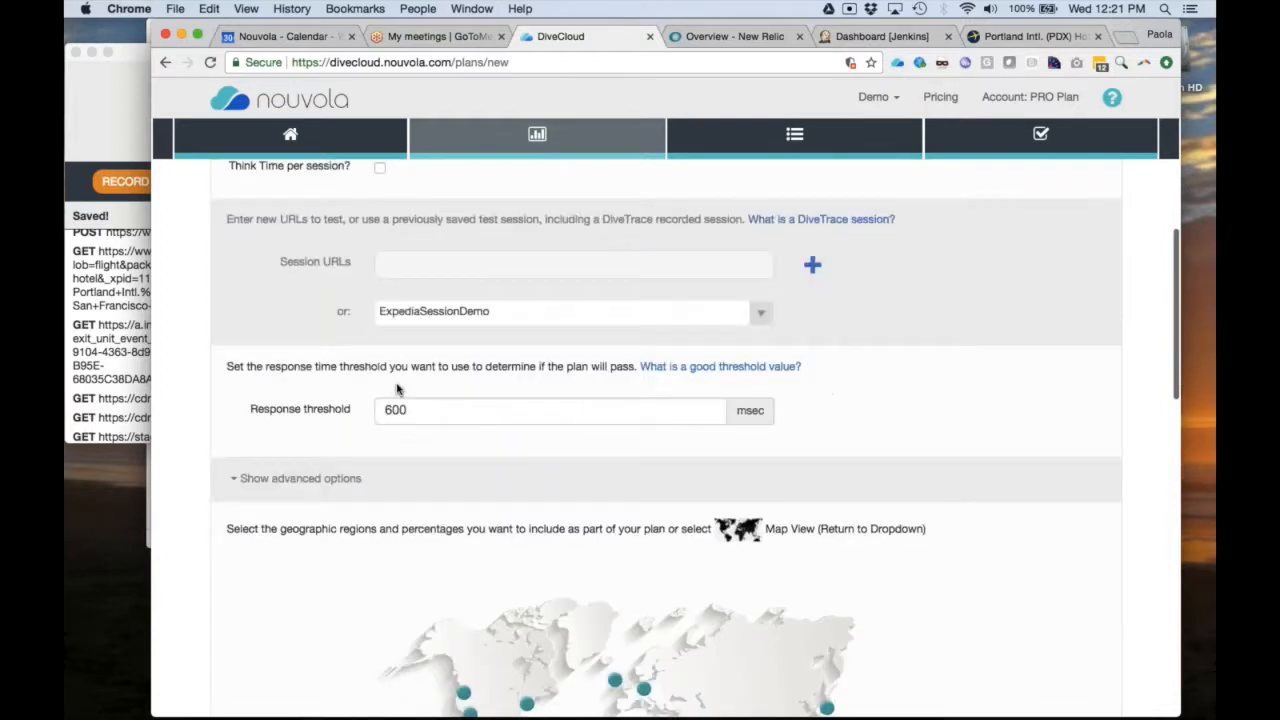
pyautogui.scroll(3, 397, 384)
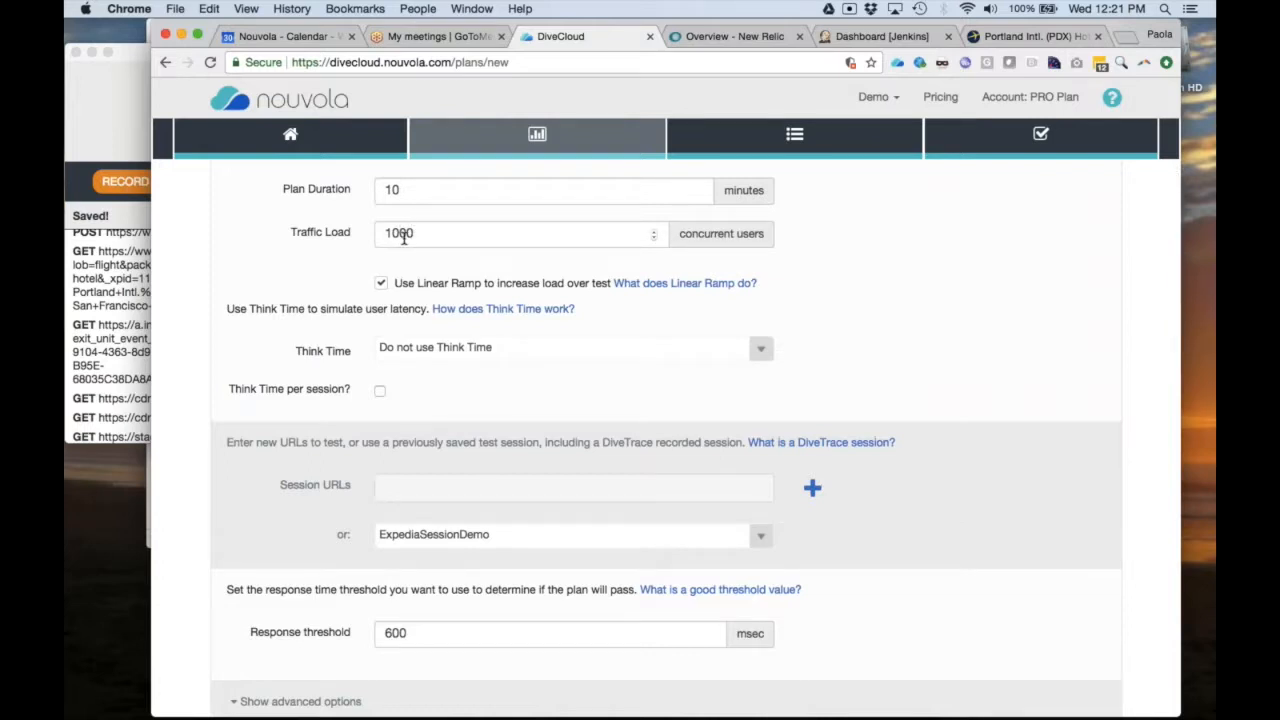
pyautogui.scroll(-5, 930, 647)
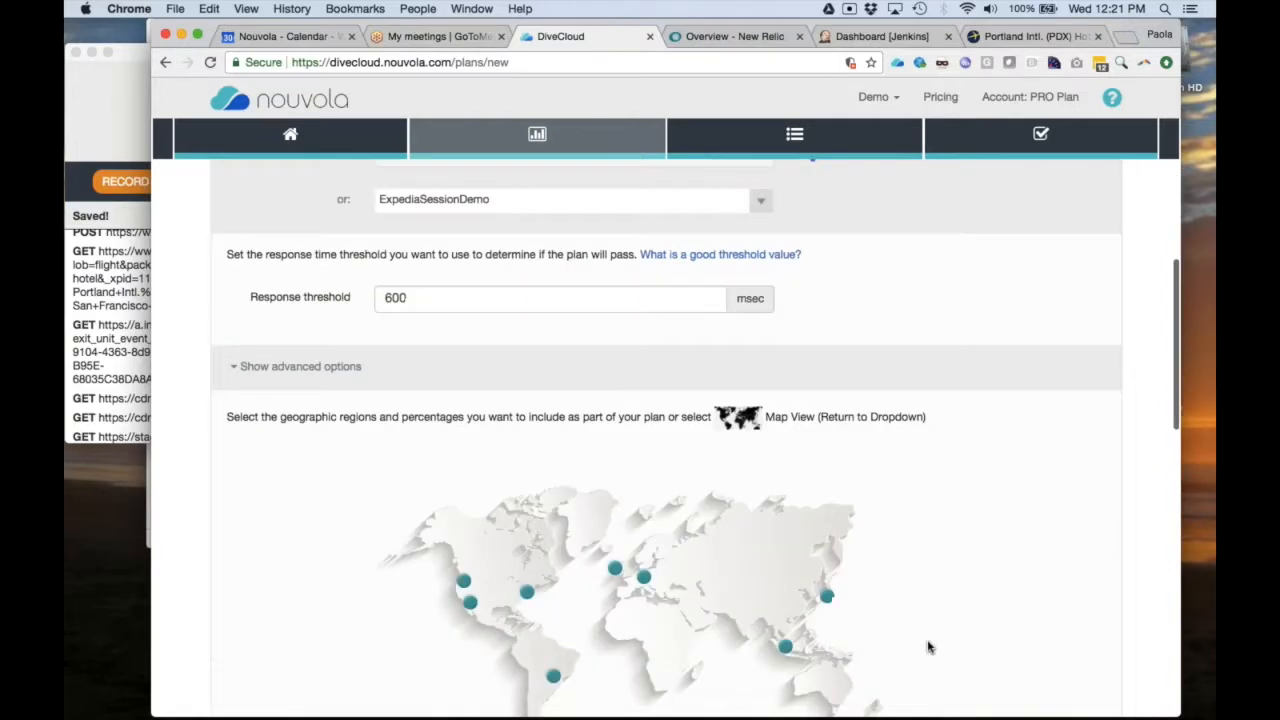
pyautogui.scroll(-2, 930, 647)
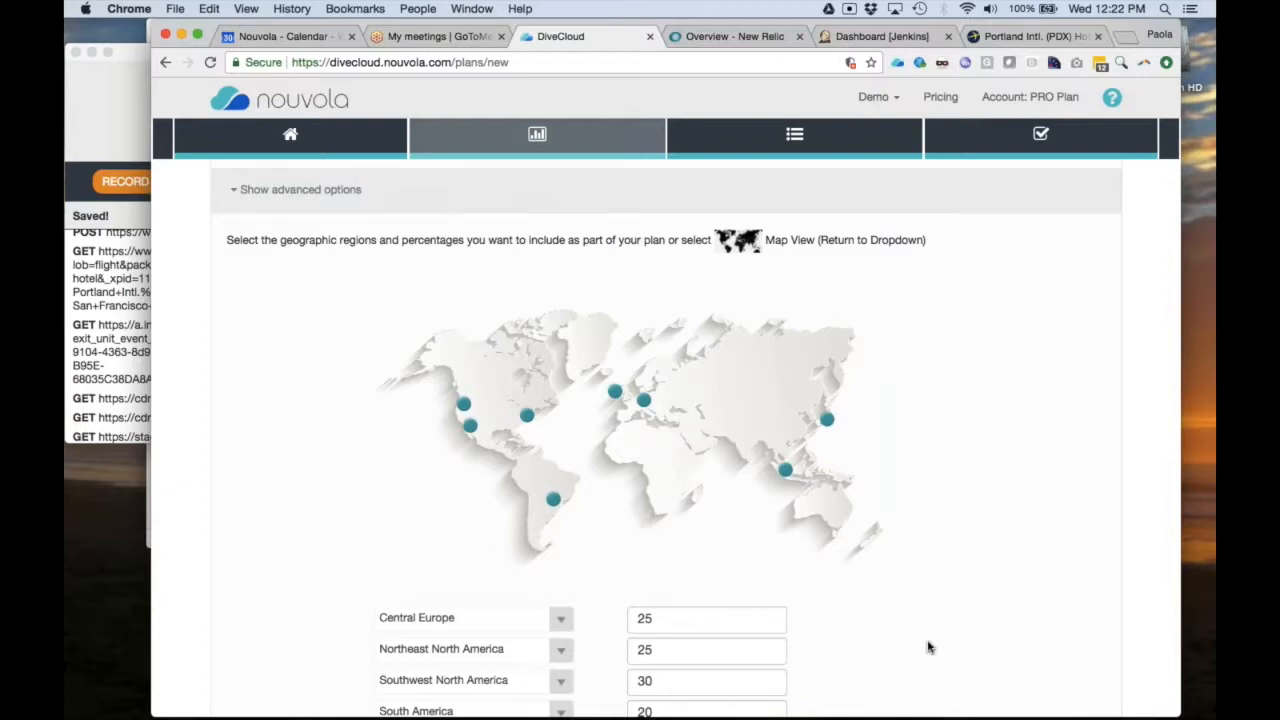
pyautogui.scroll(-3, 928, 648)
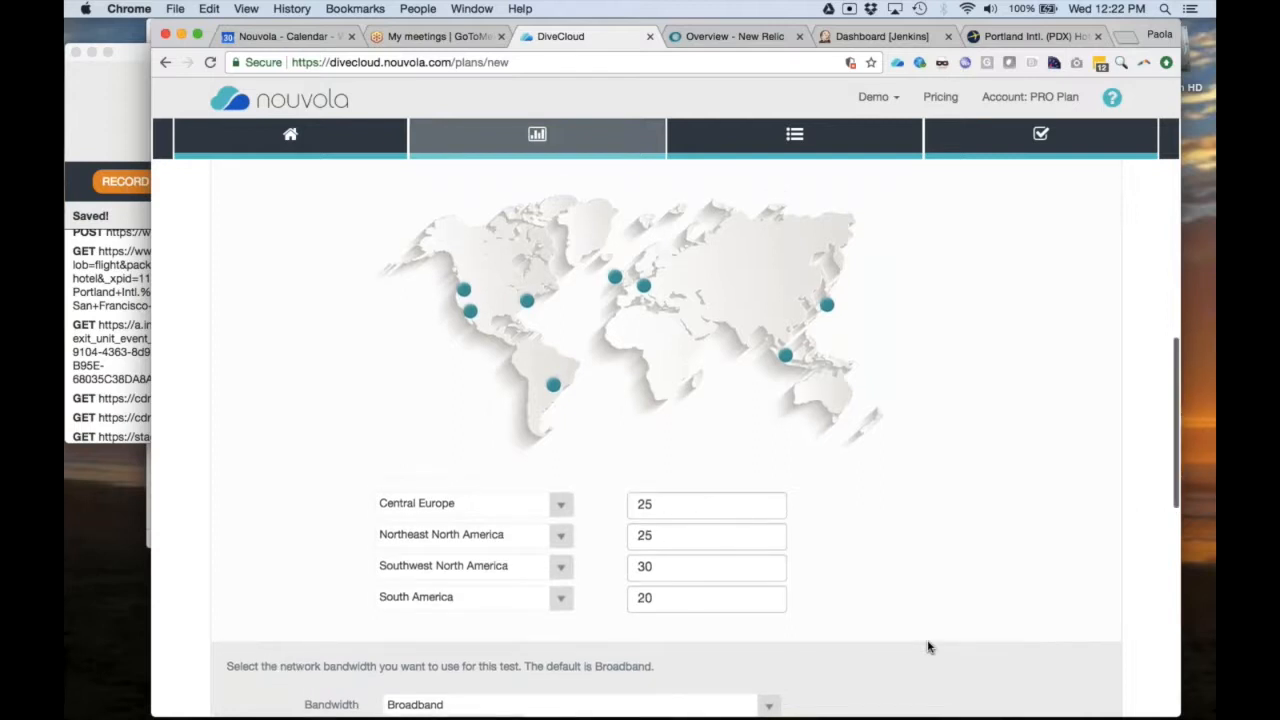
# - Check the four regions' traffic shares and save the load test plan
pyautogui.scroll(1, 928, 648)
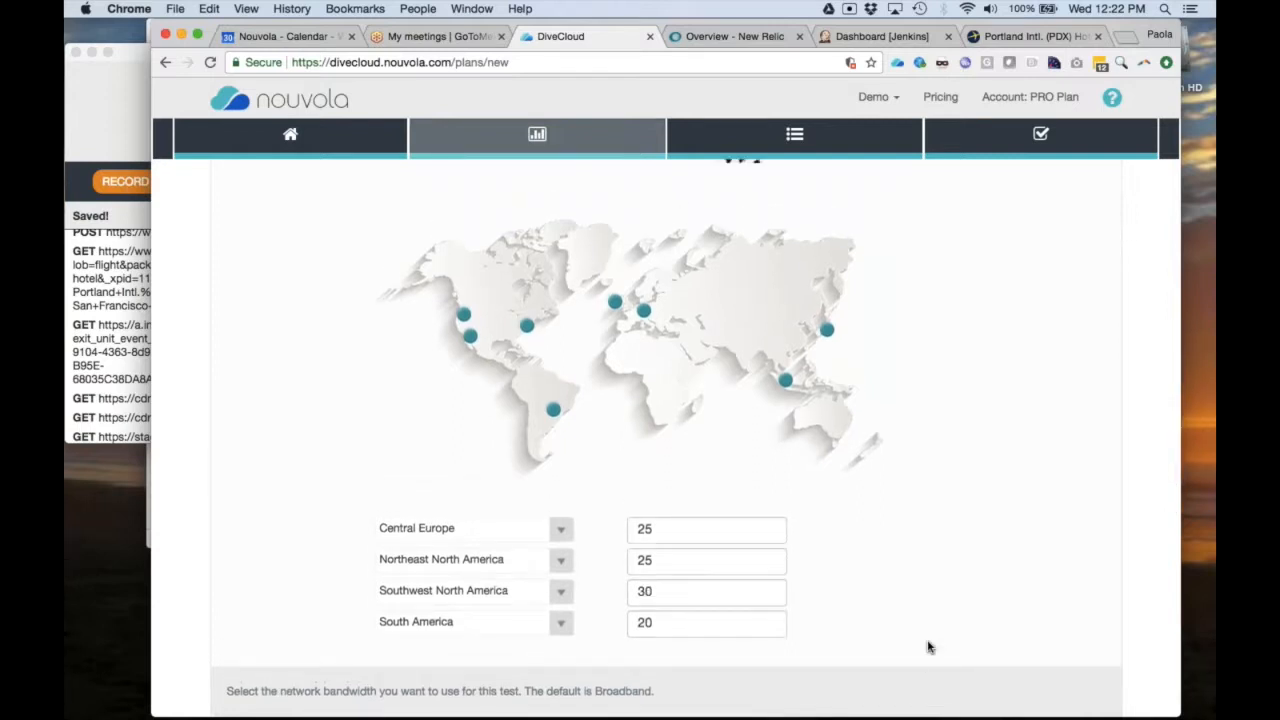
pyautogui.scroll(-1, 928, 648)
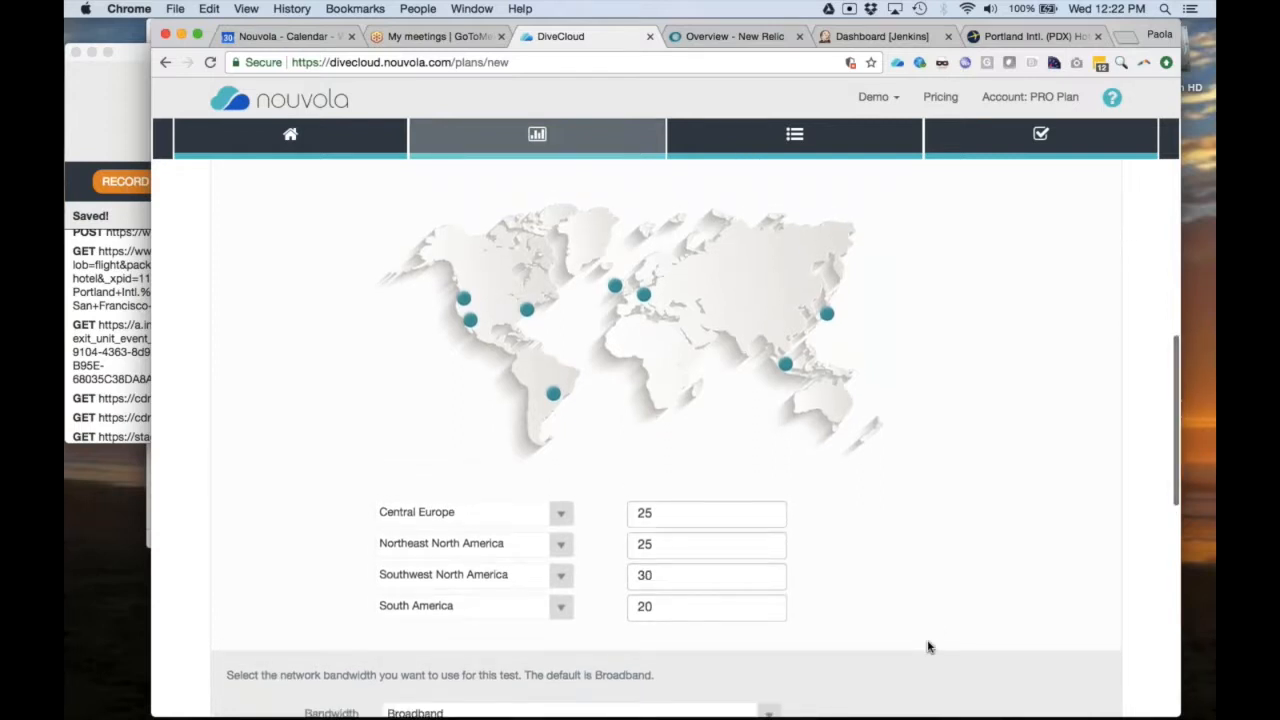
pyautogui.scroll(1, 928, 648)
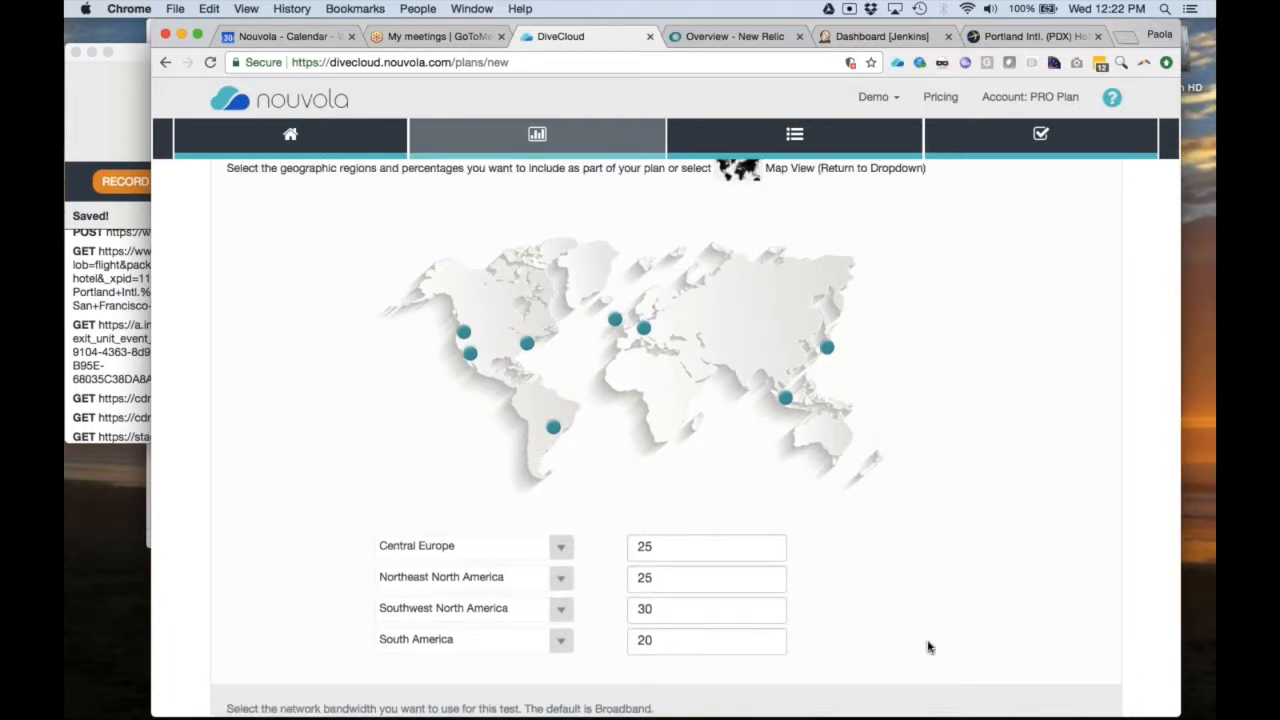
pyautogui.scroll(-10, 928, 648)
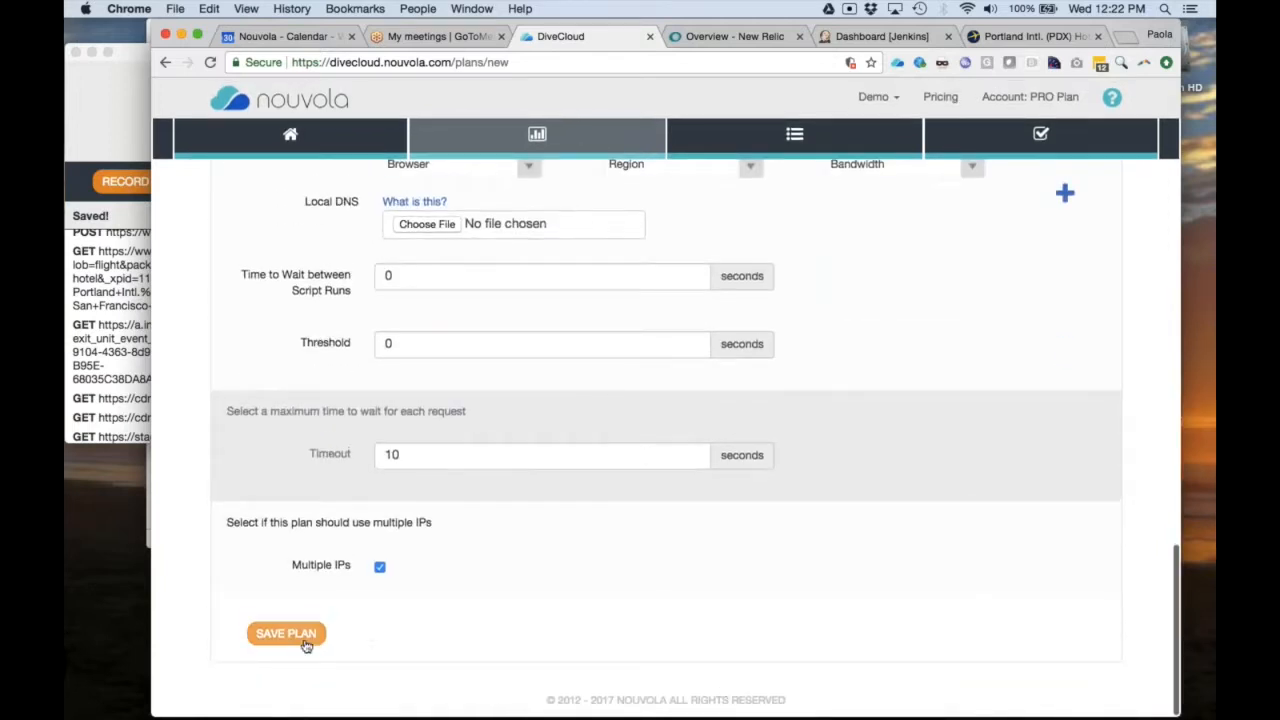
pyautogui.click(298, 634)
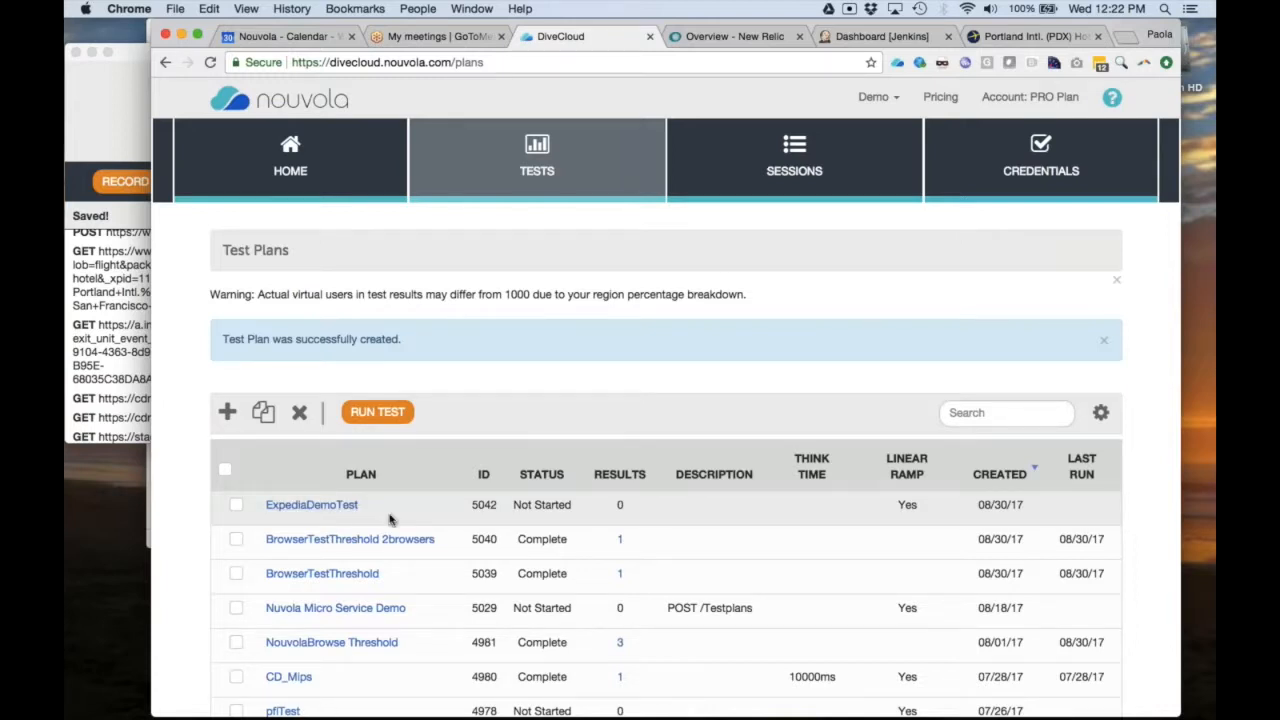
# - Examine the ExpediaDemoTest entry in the test plans list, including its ID and status, without running the test
pyautogui.click(236, 505)
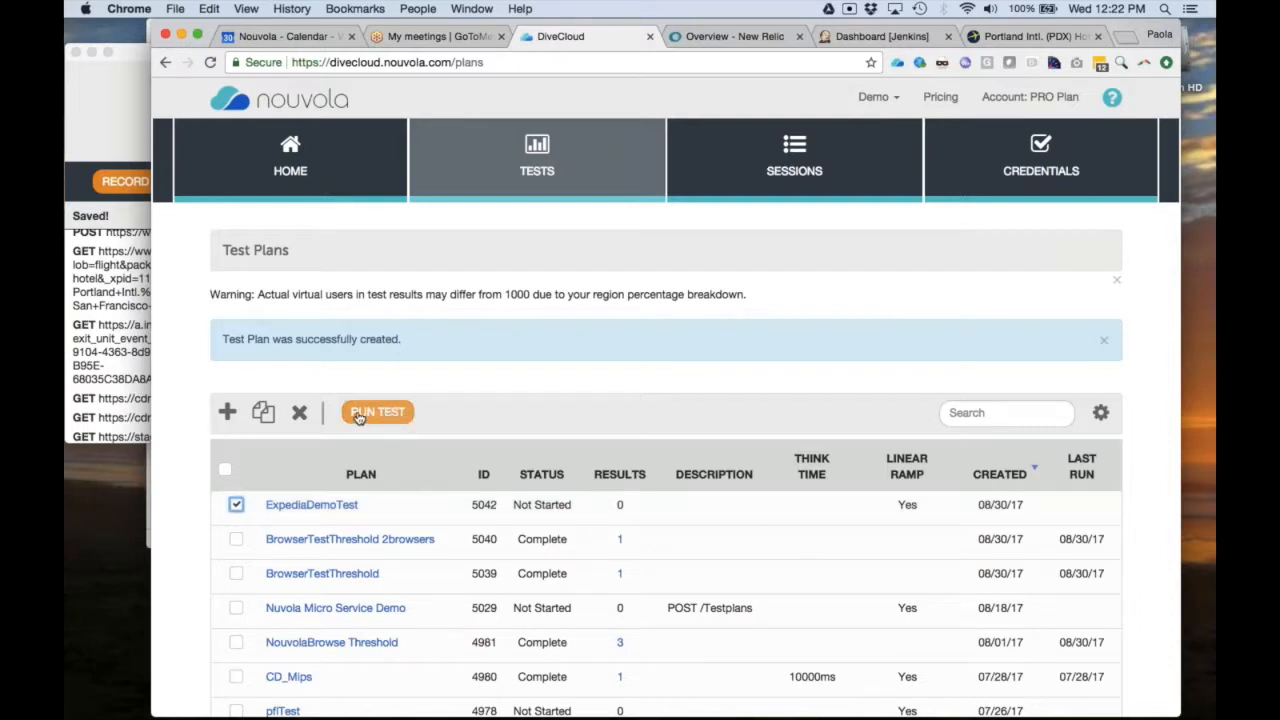
pyautogui.click(236, 506)
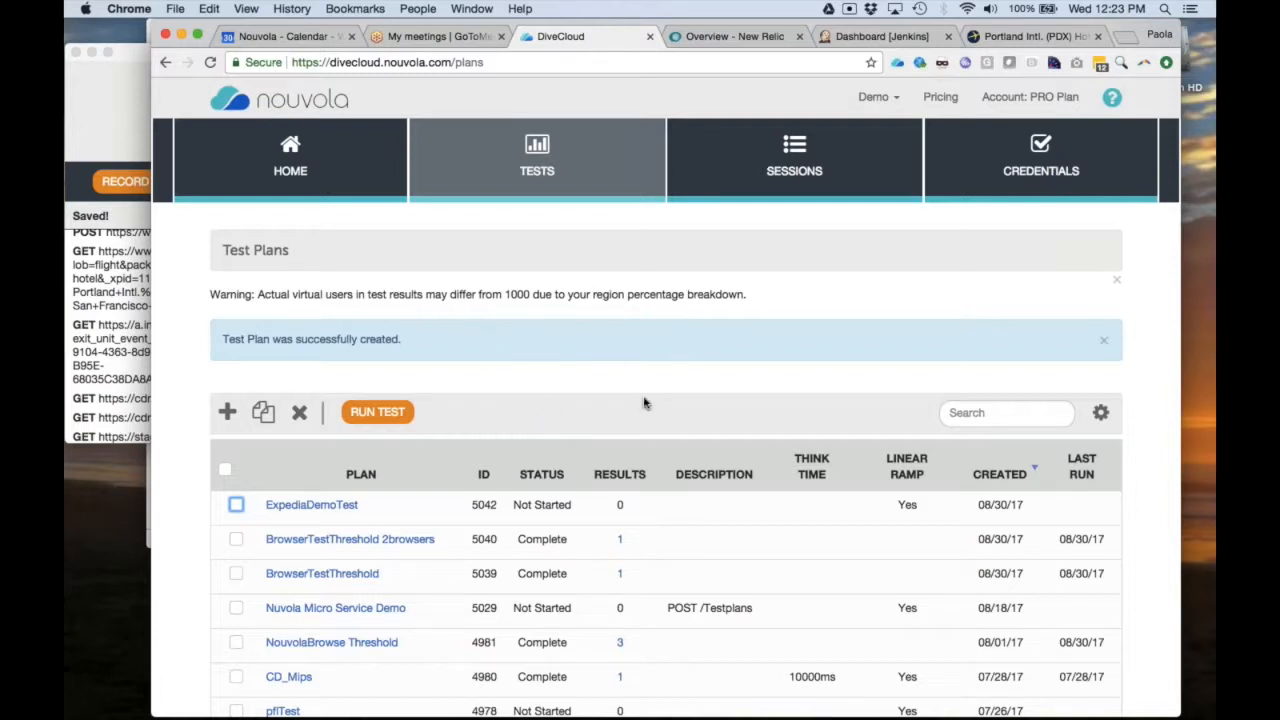
pyautogui.scroll(-1, 644, 403)
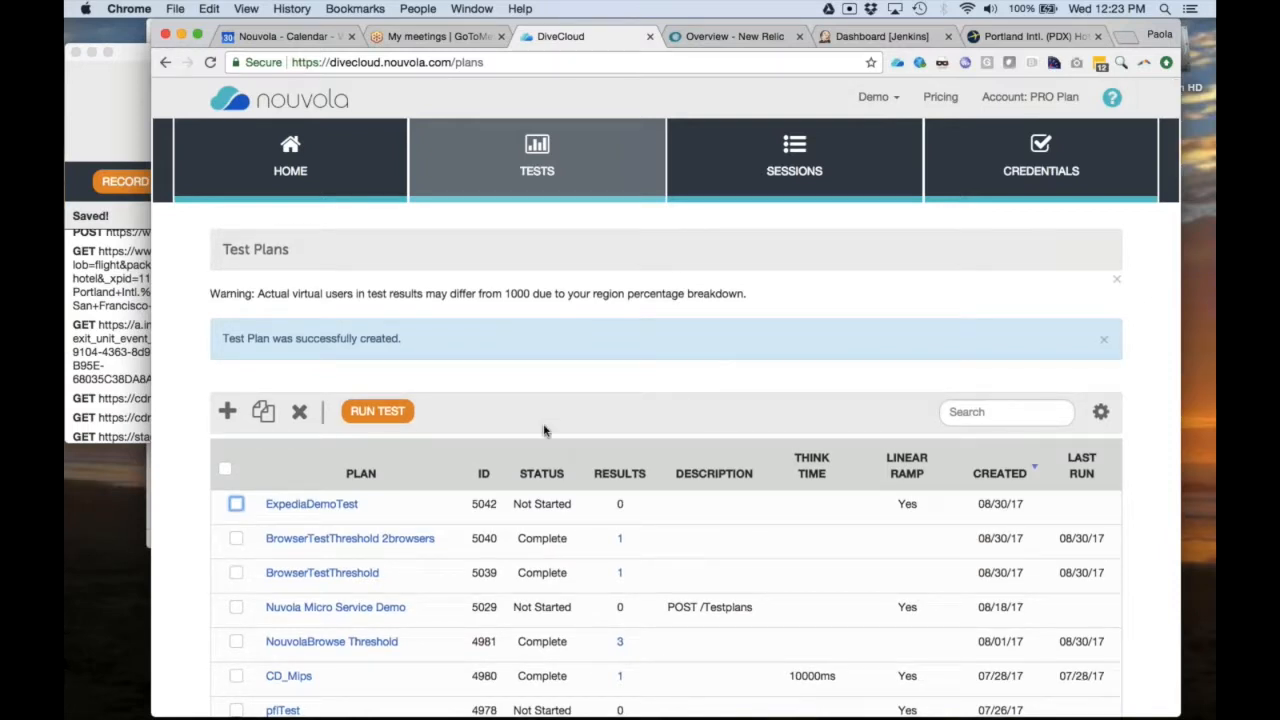
pyautogui.scroll(-2, 543, 430)
pyautogui.scroll(-3, 543, 431)
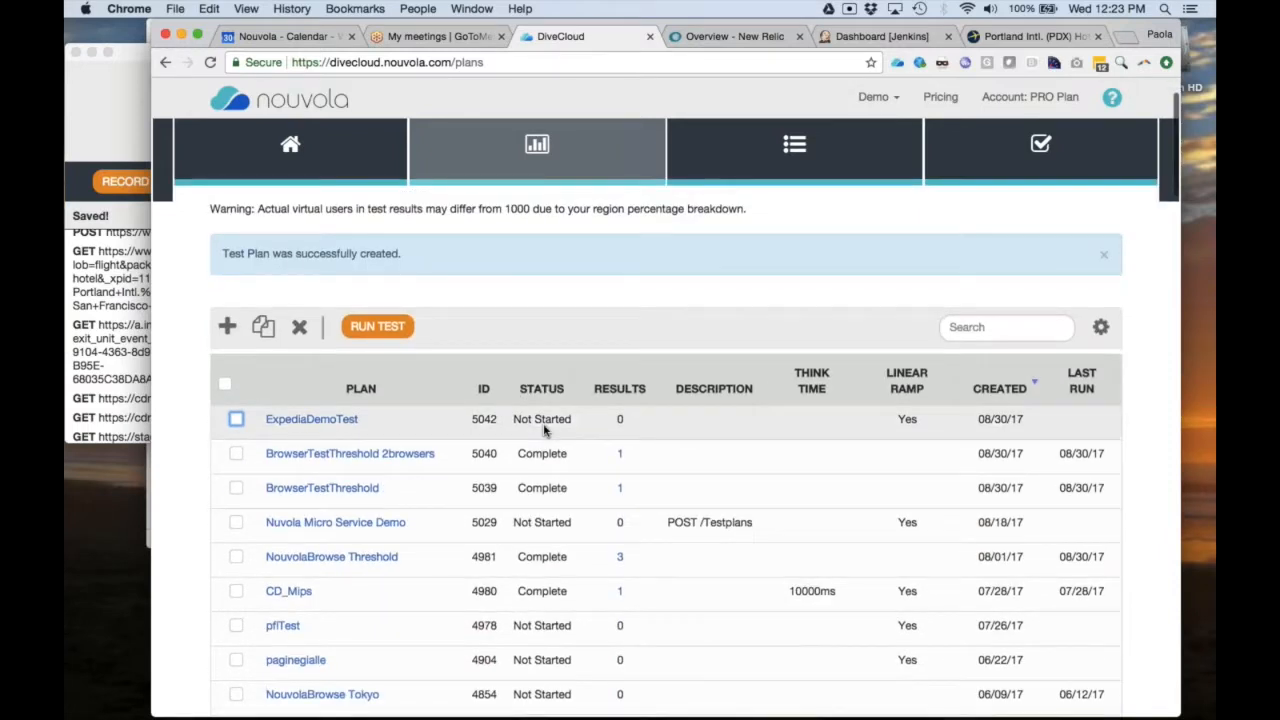
pyautogui.doubleClick(483, 419)
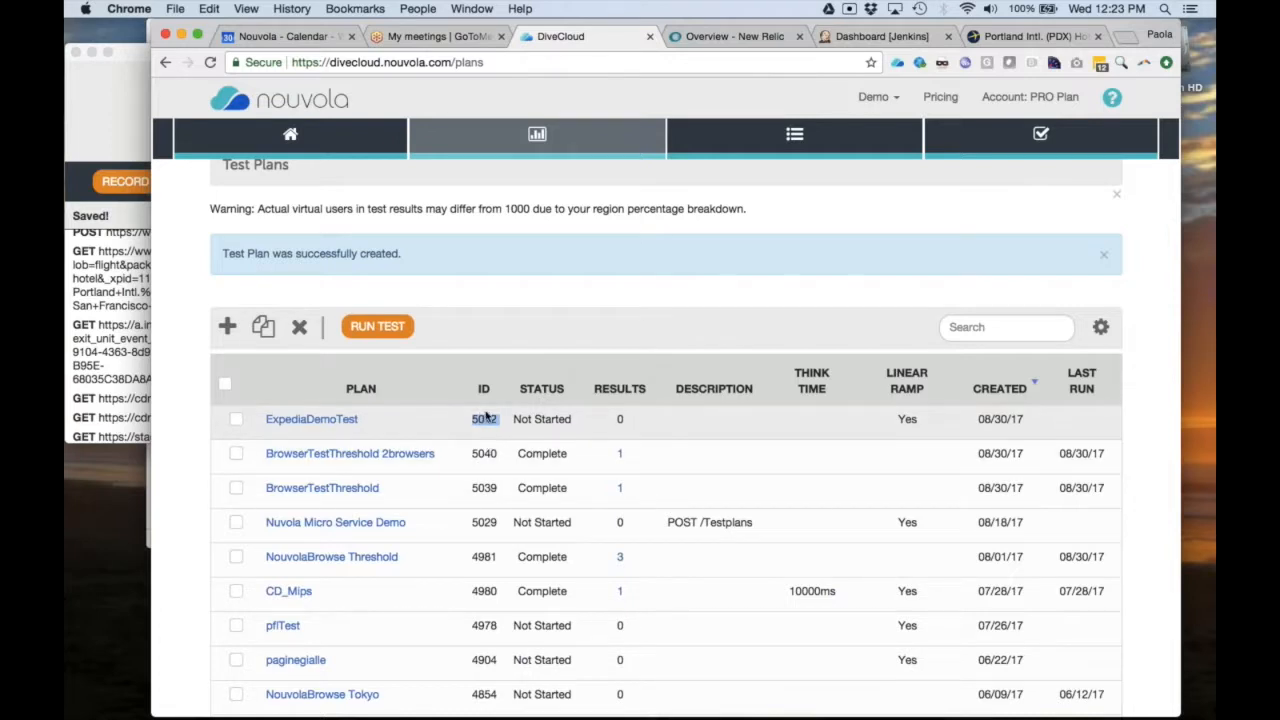
pyautogui.click(588, 316)
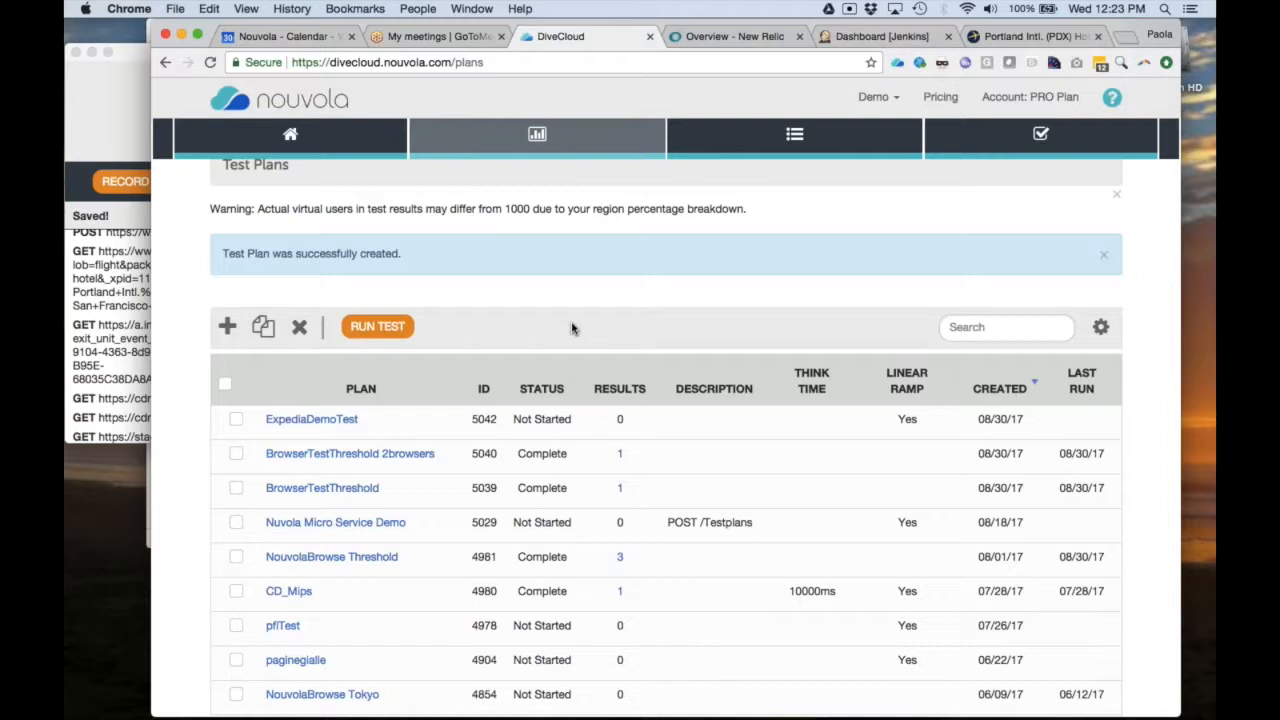
pyautogui.scroll(3, 572, 328)
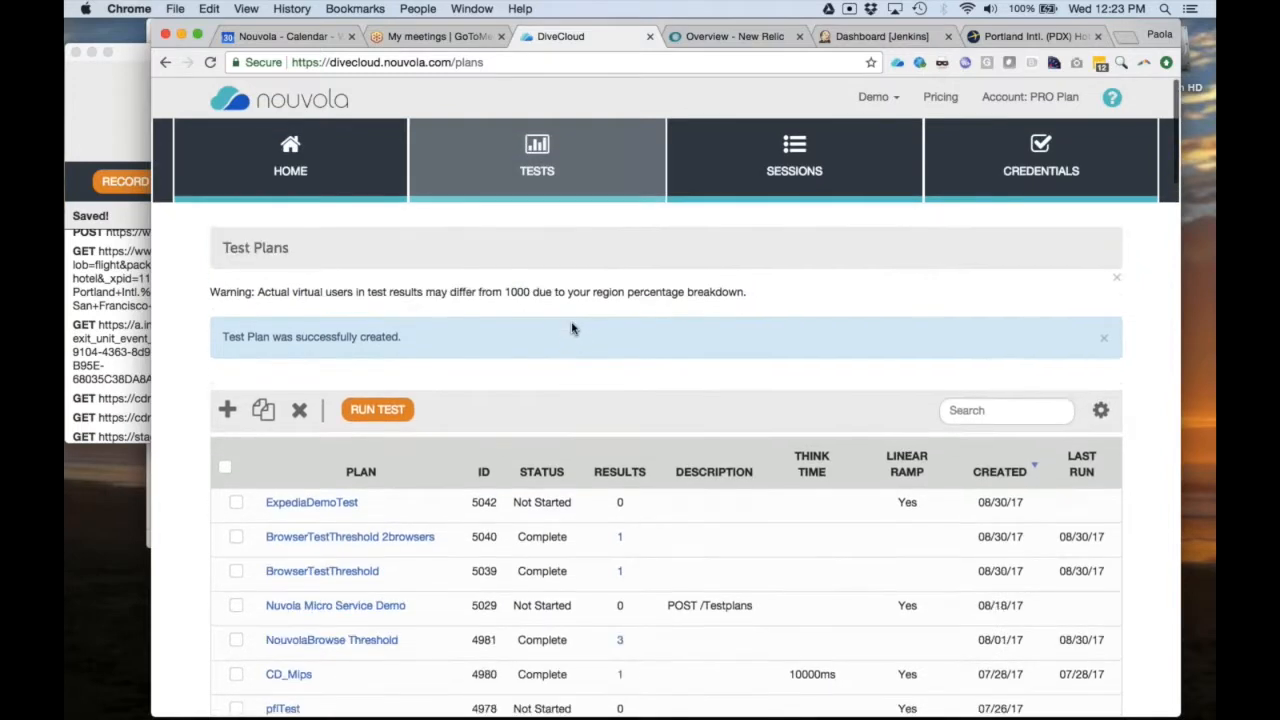
# - Open the list of test results and dismiss the desktop notification
pyautogui.moveTo(591, 200)
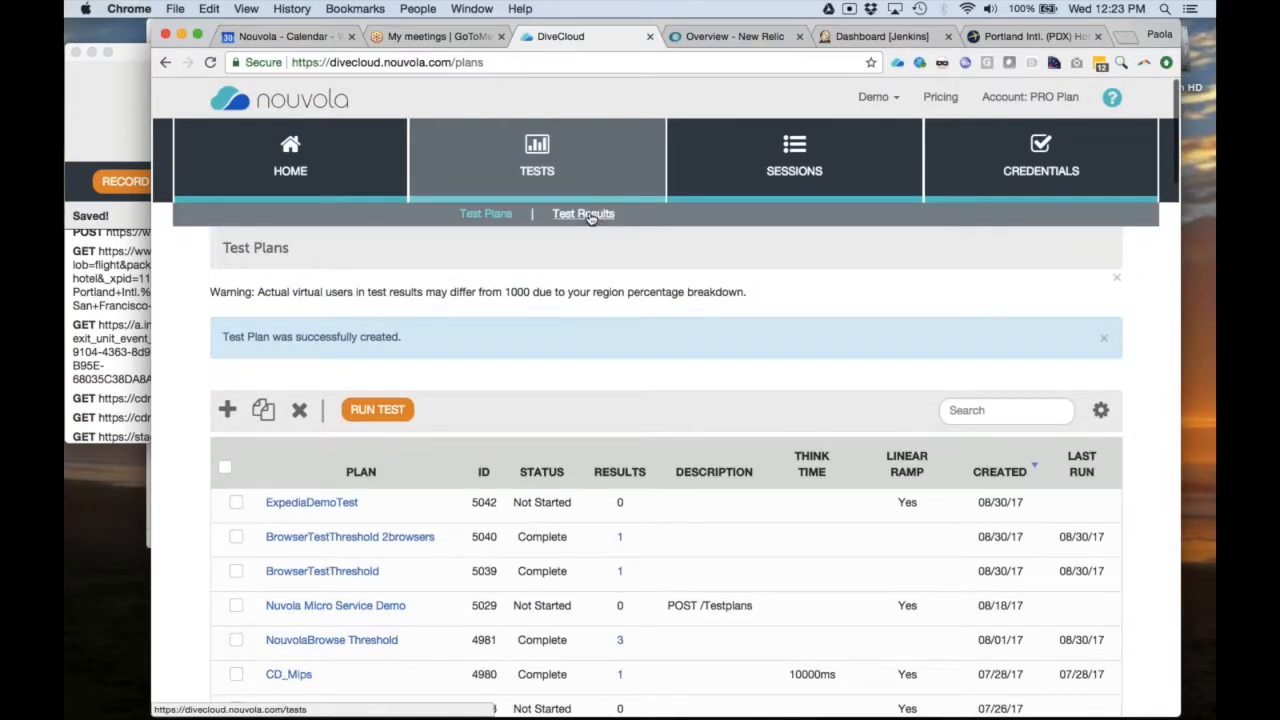
pyautogui.click(585, 214)
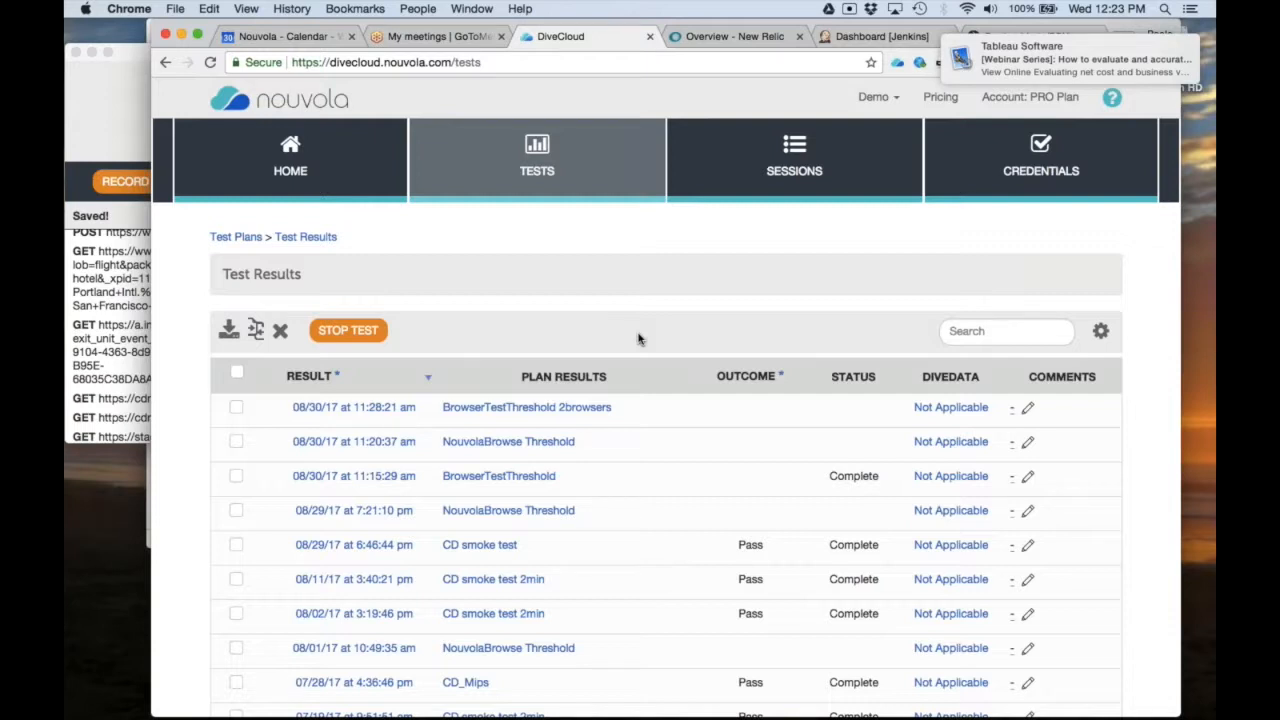
pyautogui.click(1208, 56)
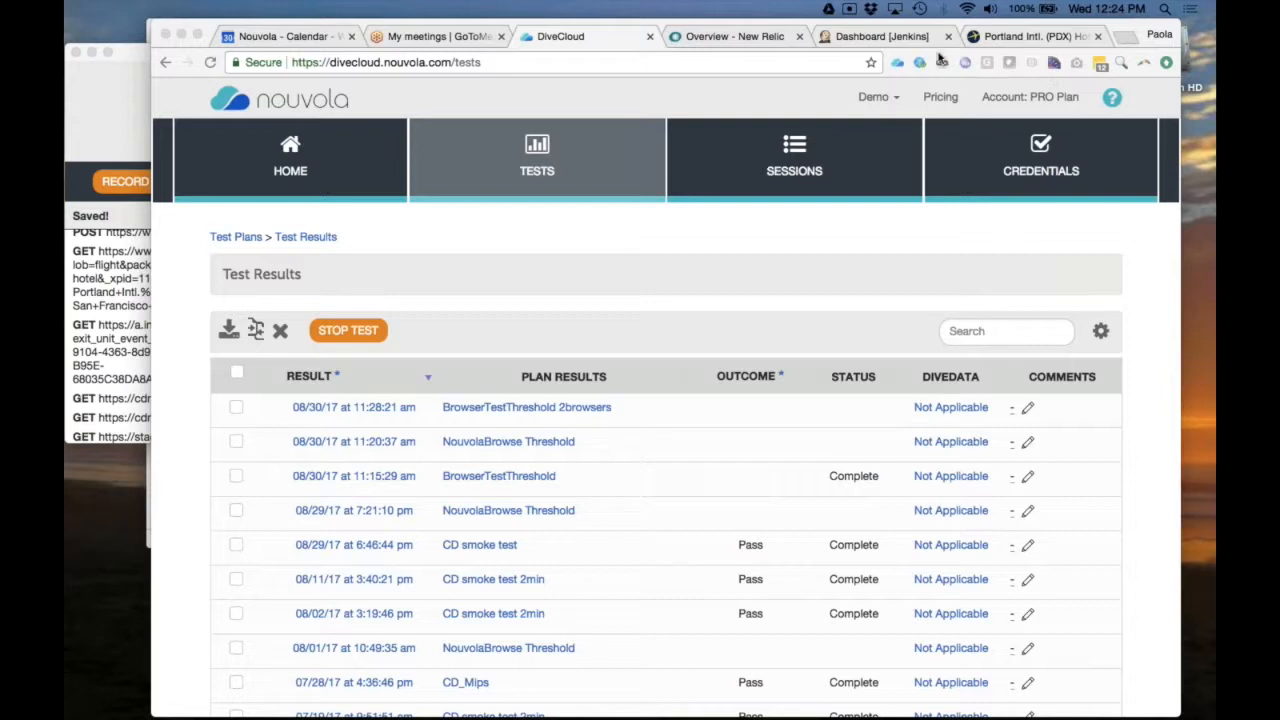
# - Find the MB Staging 40 run near the end of the test results list and open its result
pyautogui.scroll(-1, 576, 321)
pyautogui.scroll(-3, 576, 321)
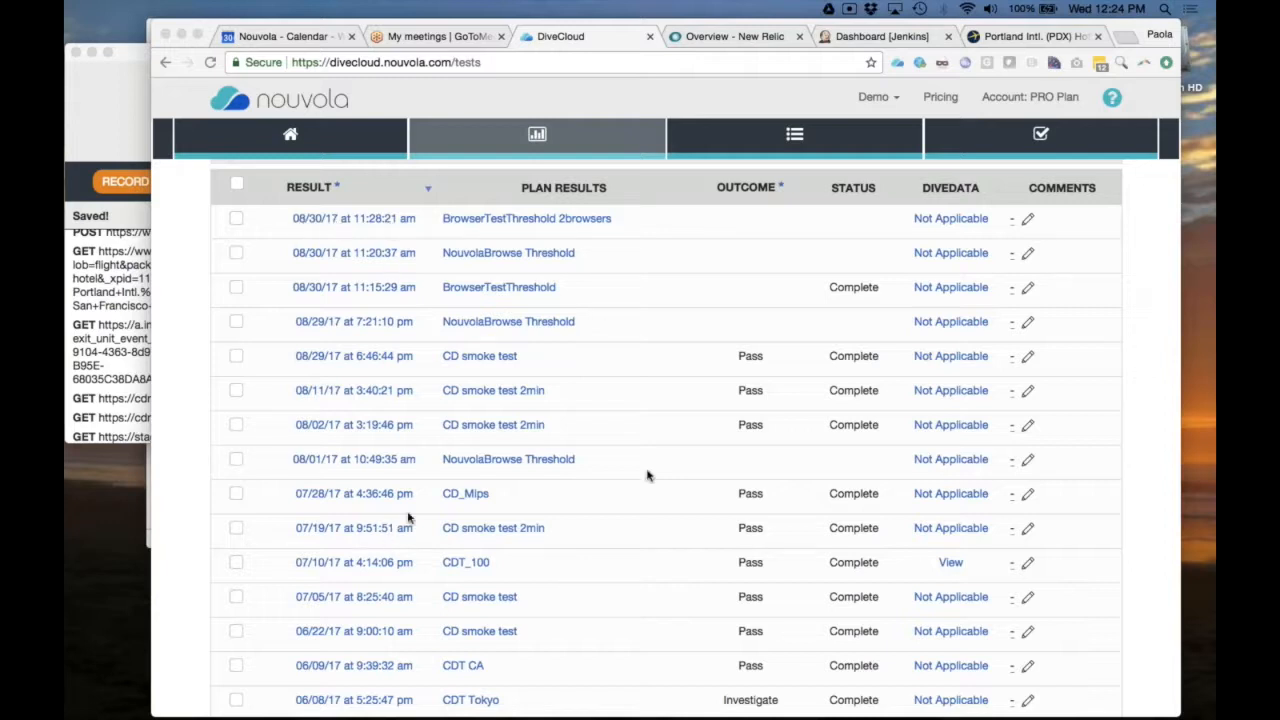
pyautogui.click(1028, 222)
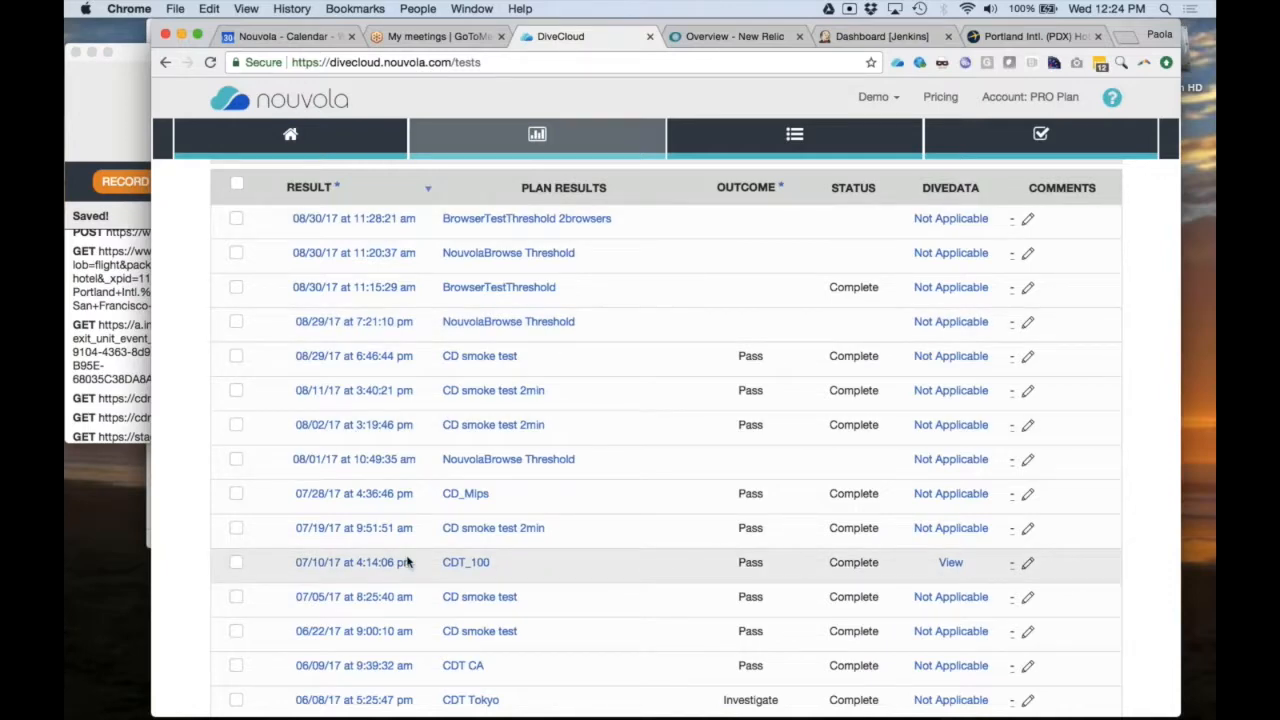
pyautogui.scroll(-10, 407, 562)
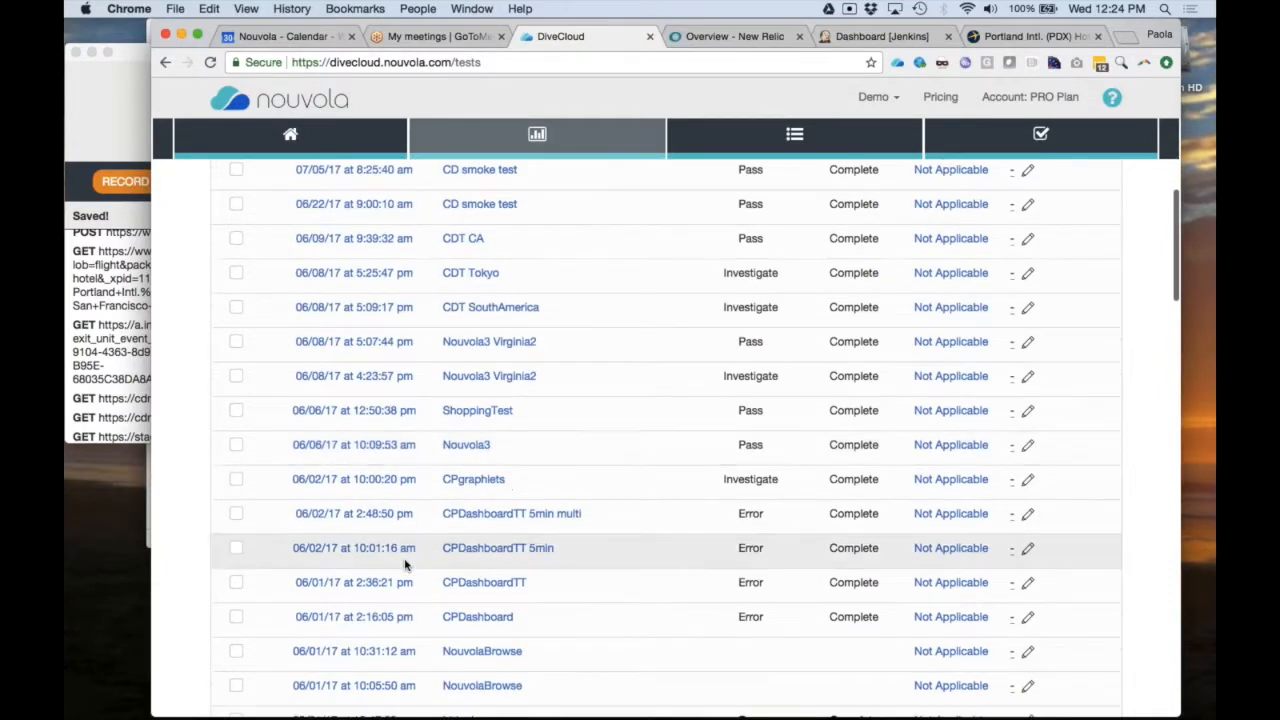
pyautogui.scroll(-20, 405, 565)
pyautogui.scroll(-20, 405, 567)
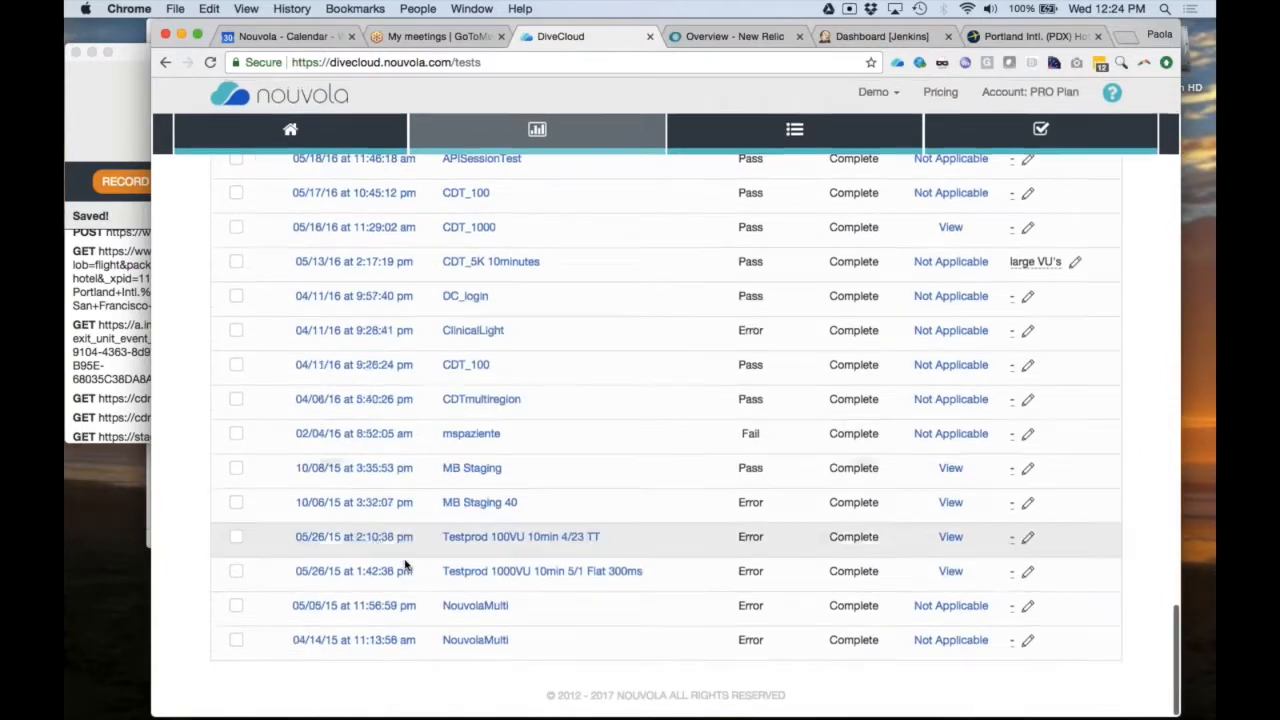
pyautogui.click(379, 514)
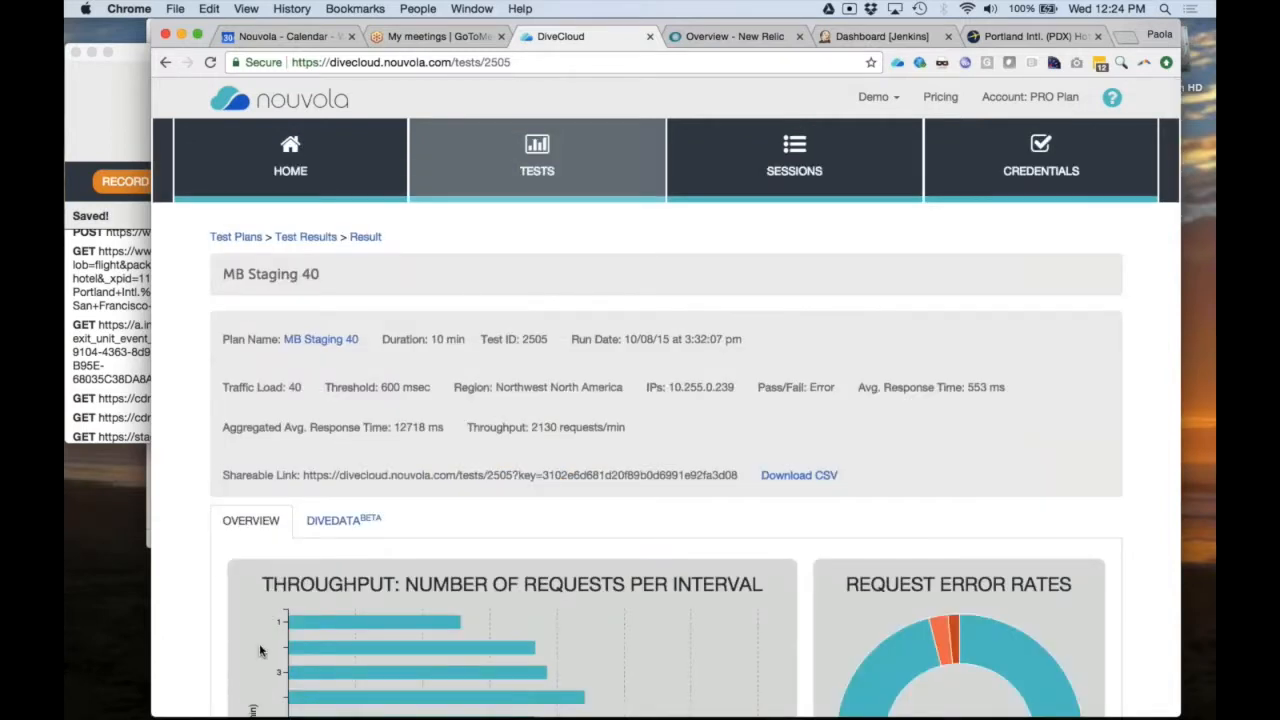
# - Examine the MB Staging 40 result summary and look through the recorded requests in the Nouvola DiveTrace window
pyautogui.scroll(-1, 259, 650)
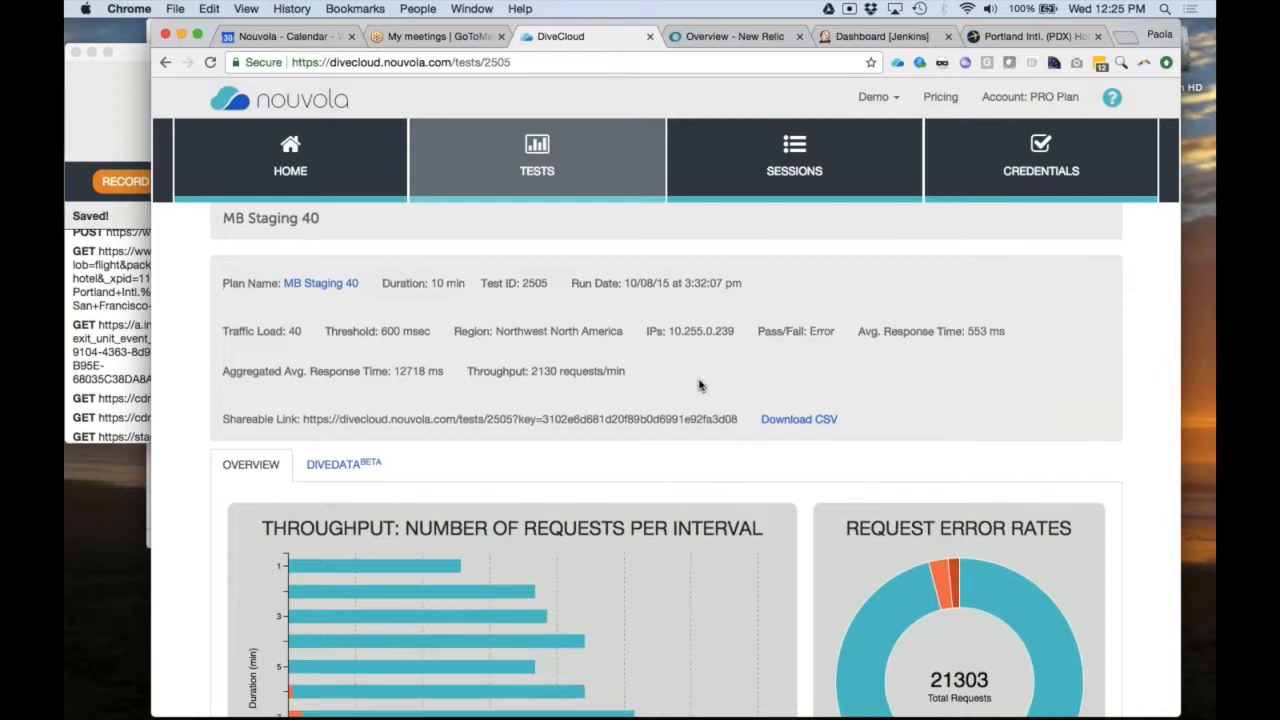
pyautogui.scroll(-3, 700, 384)
pyautogui.scroll(-1, 701, 385)
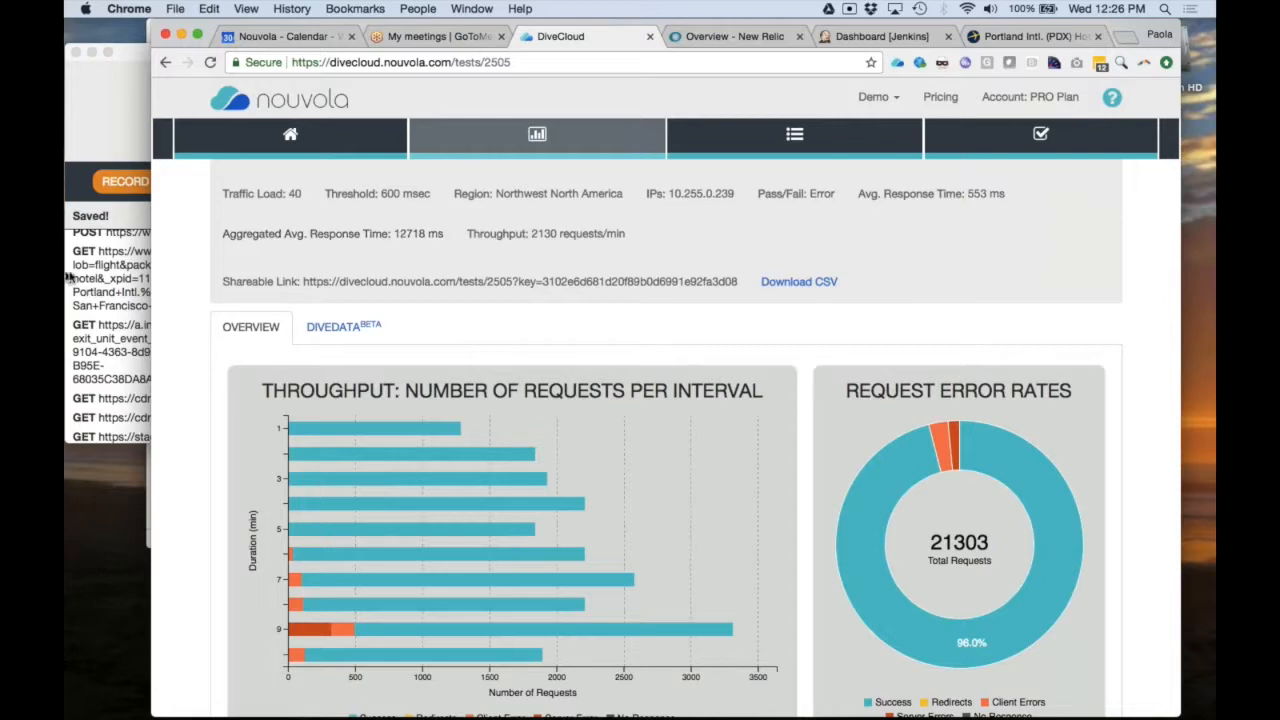
pyautogui.click(106, 317)
pyautogui.scroll(-3, 156, 375)
pyautogui.scroll(5, 156, 375)
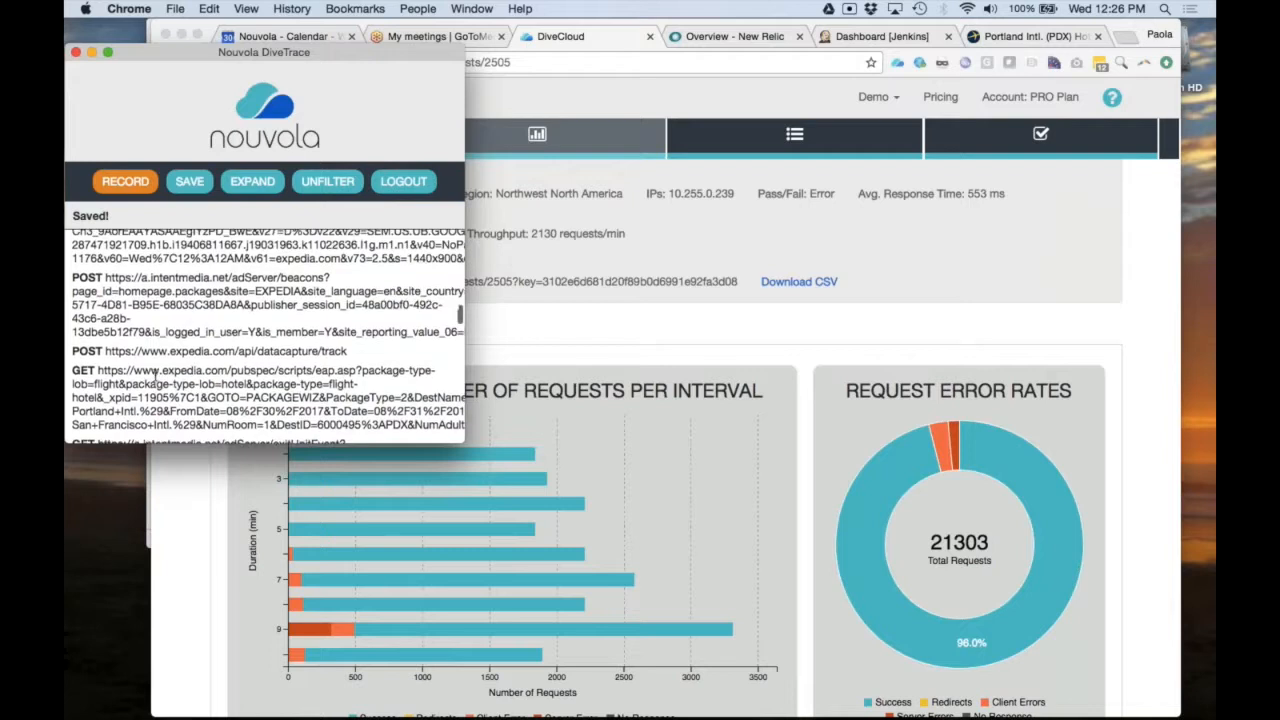
pyautogui.click(617, 250)
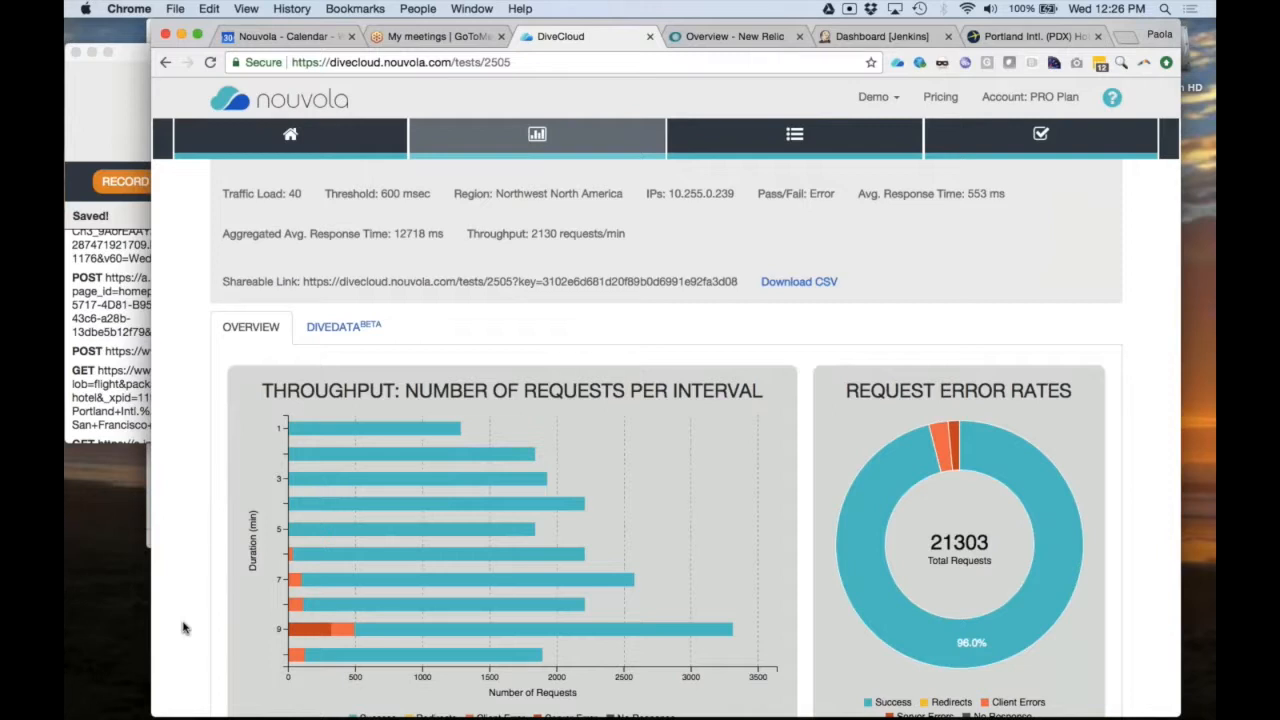
# - Review the throughput, request error rate and average response time charts on the MB Staging 40 result and its shared-link page
pyautogui.scroll(-2, 183, 627)
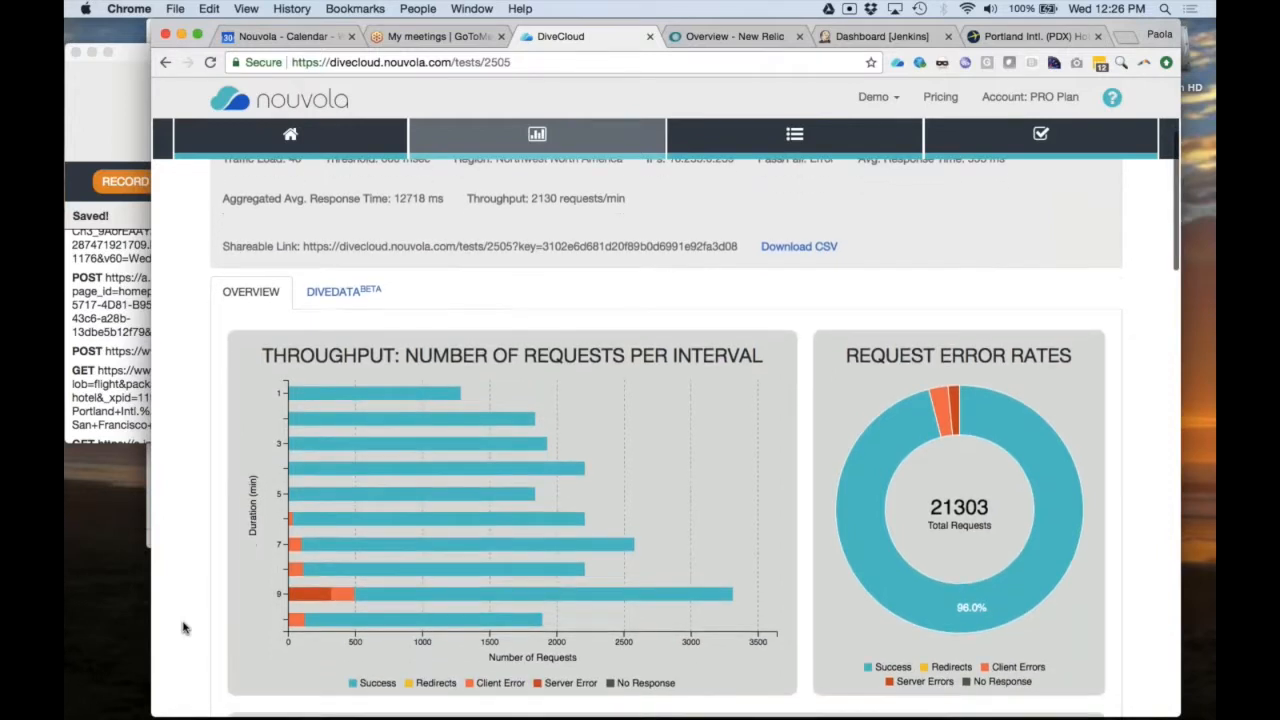
pyautogui.scroll(-3, 183, 627)
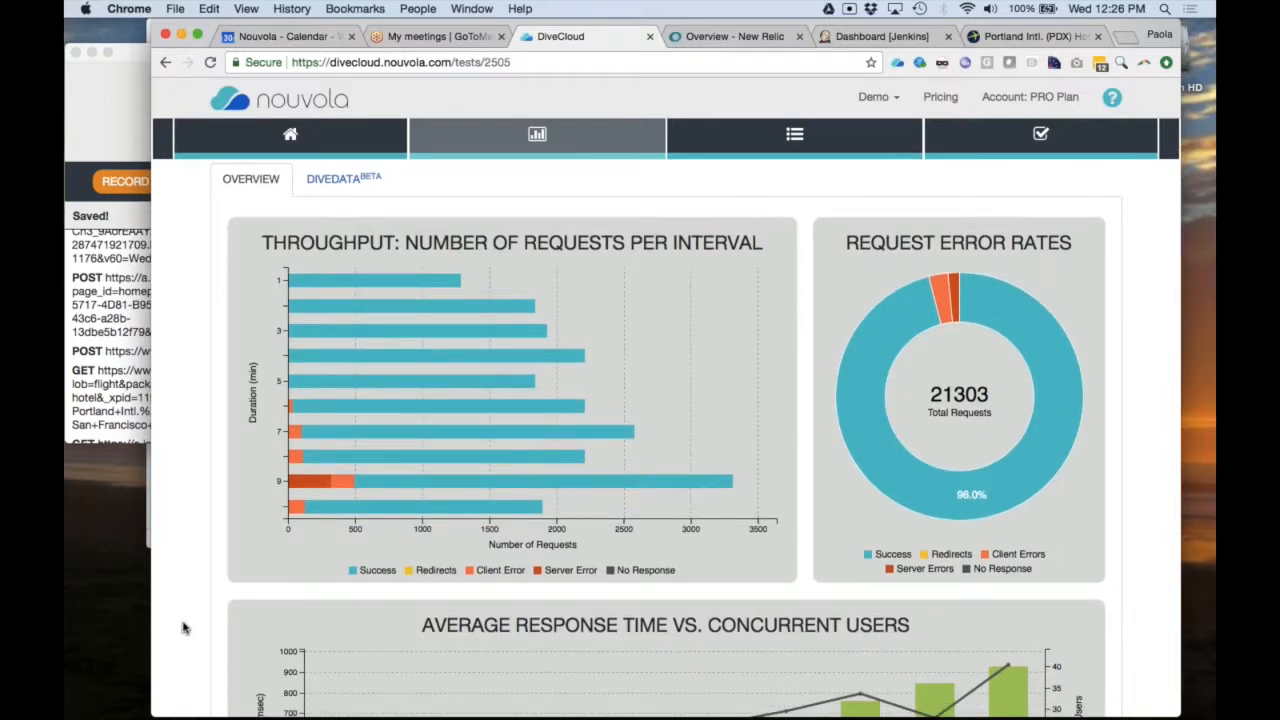
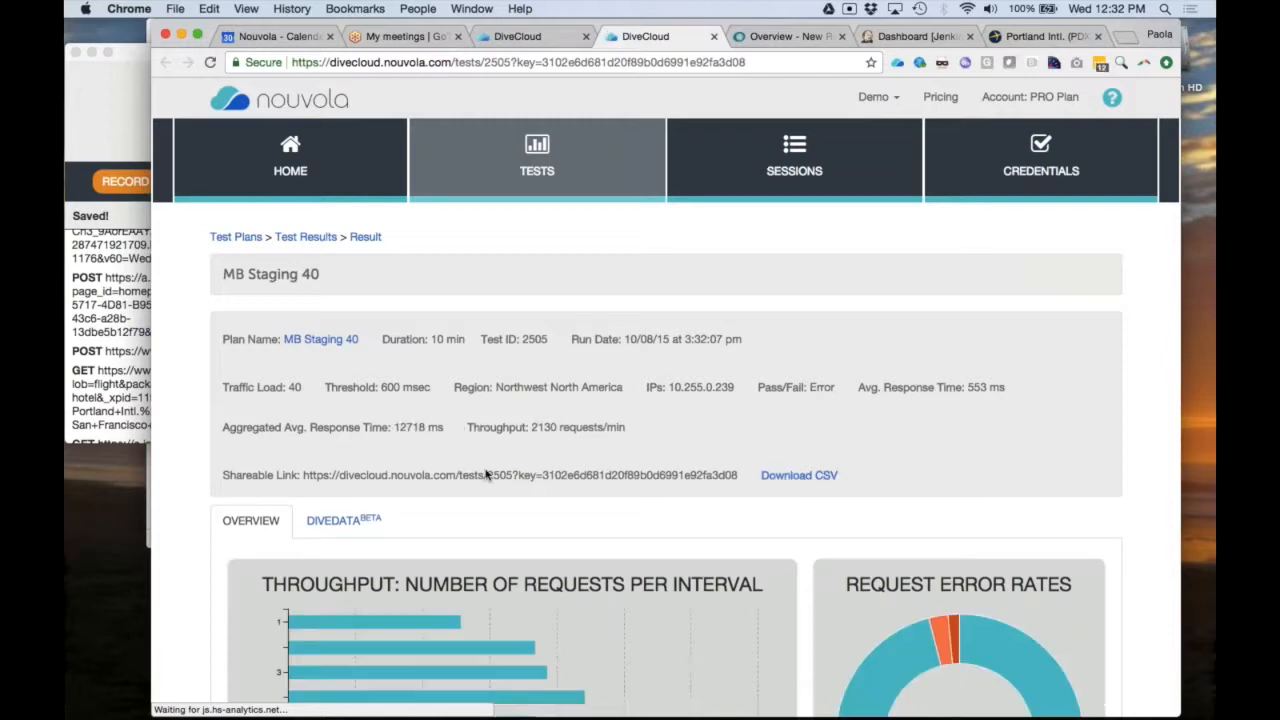
pyautogui.scroll(-3, 486, 474)
pyautogui.scroll(-7, 486, 474)
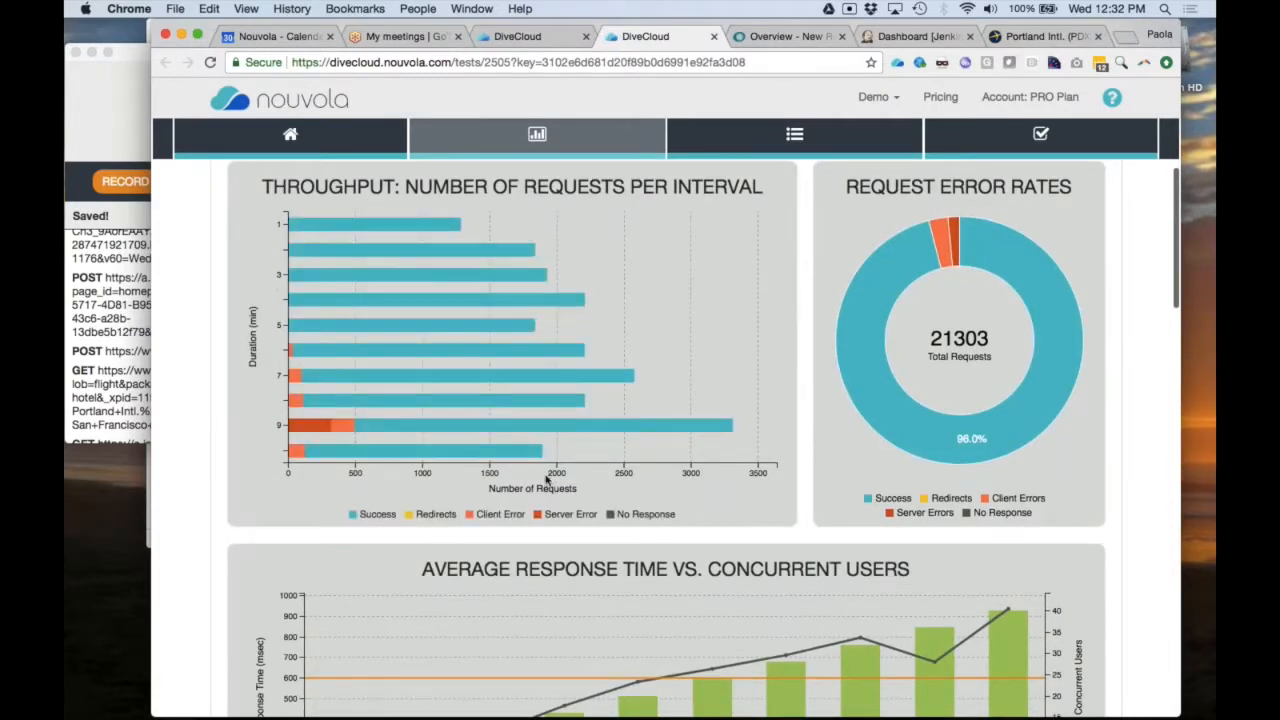
pyautogui.scroll(10, 529, 338)
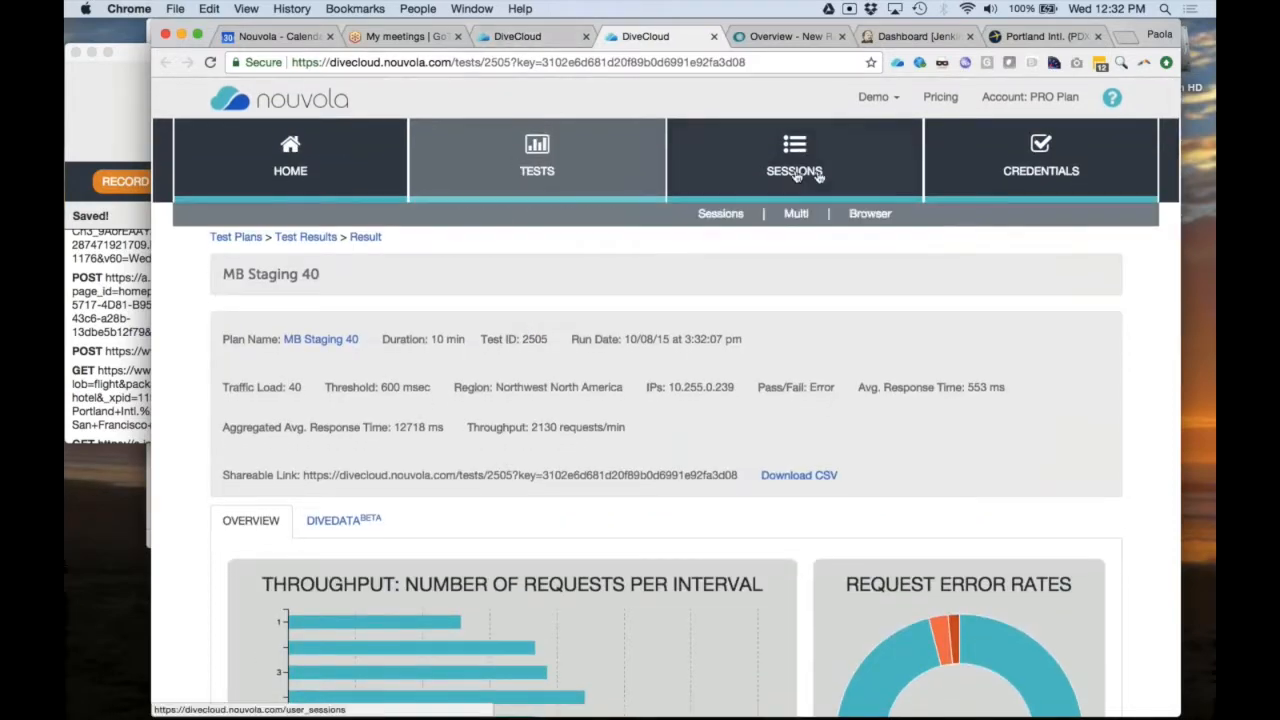
# - Review the single-URL result page of MB Staging 40 in the original browser tab, and return to the result's request table
pyautogui.click(539, 37)
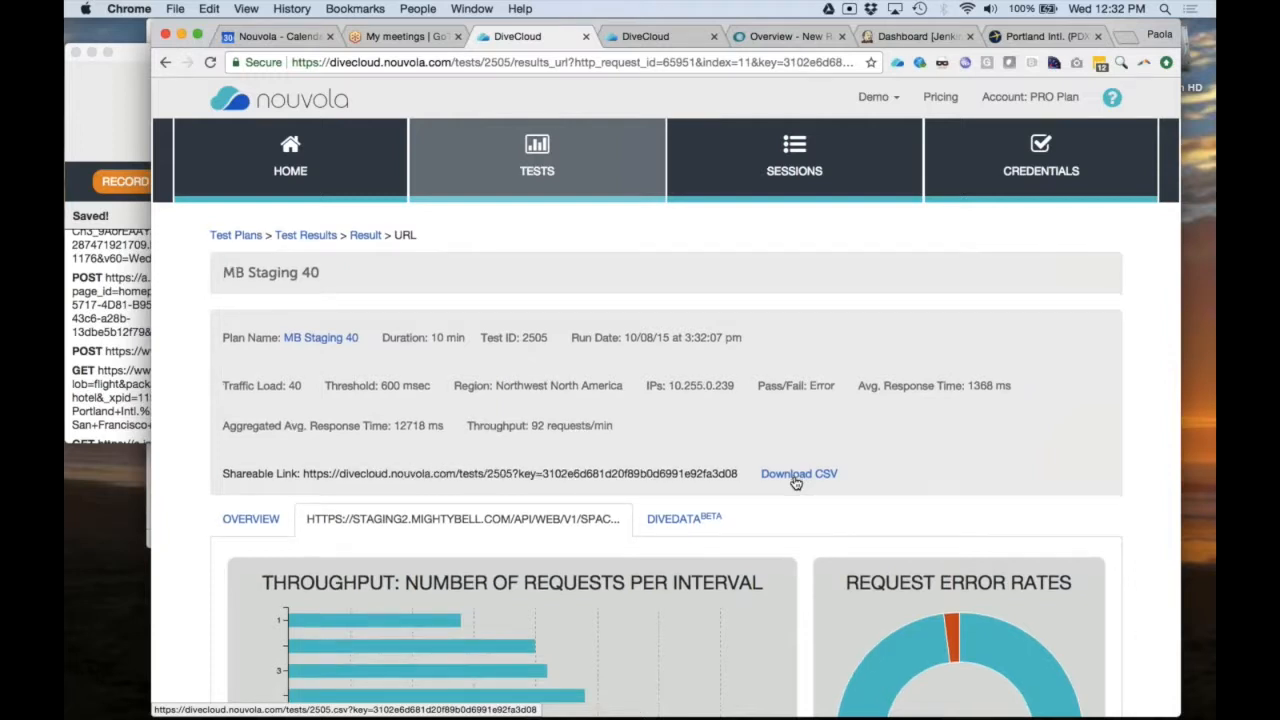
pyautogui.scroll(-3, 795, 482)
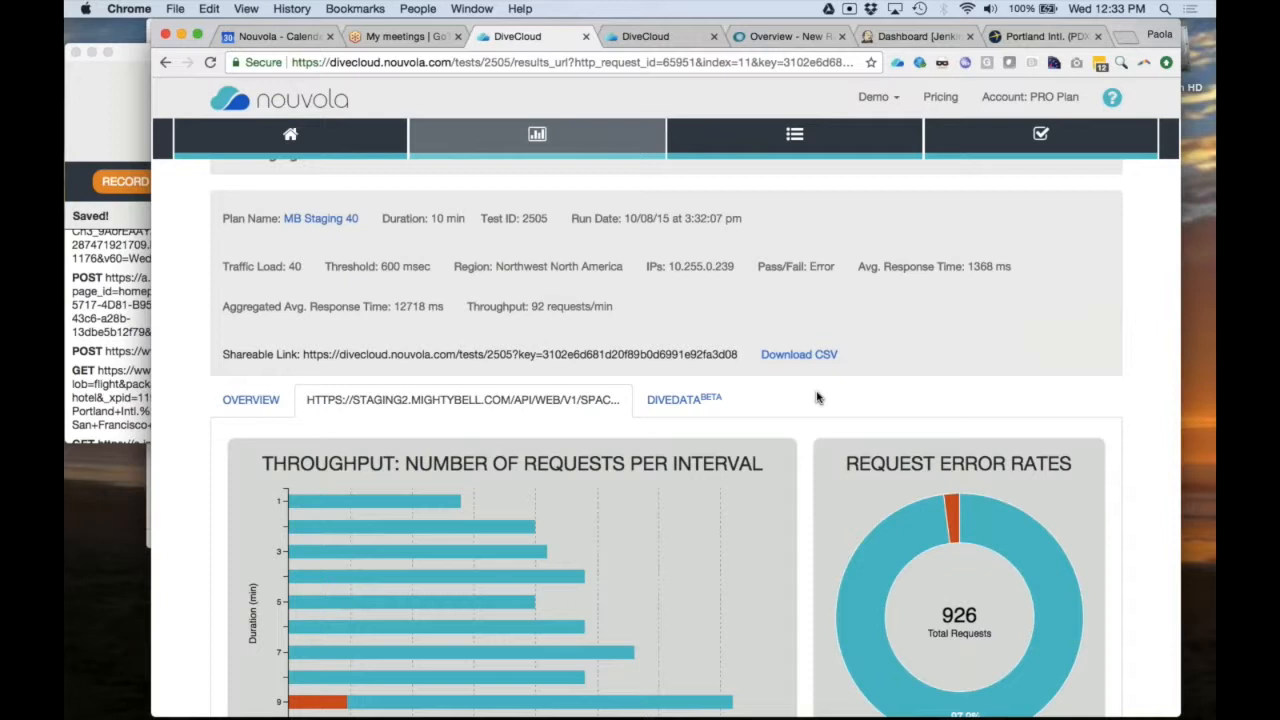
pyautogui.scroll(1, 442, 228)
pyautogui.scroll(2, 443, 229)
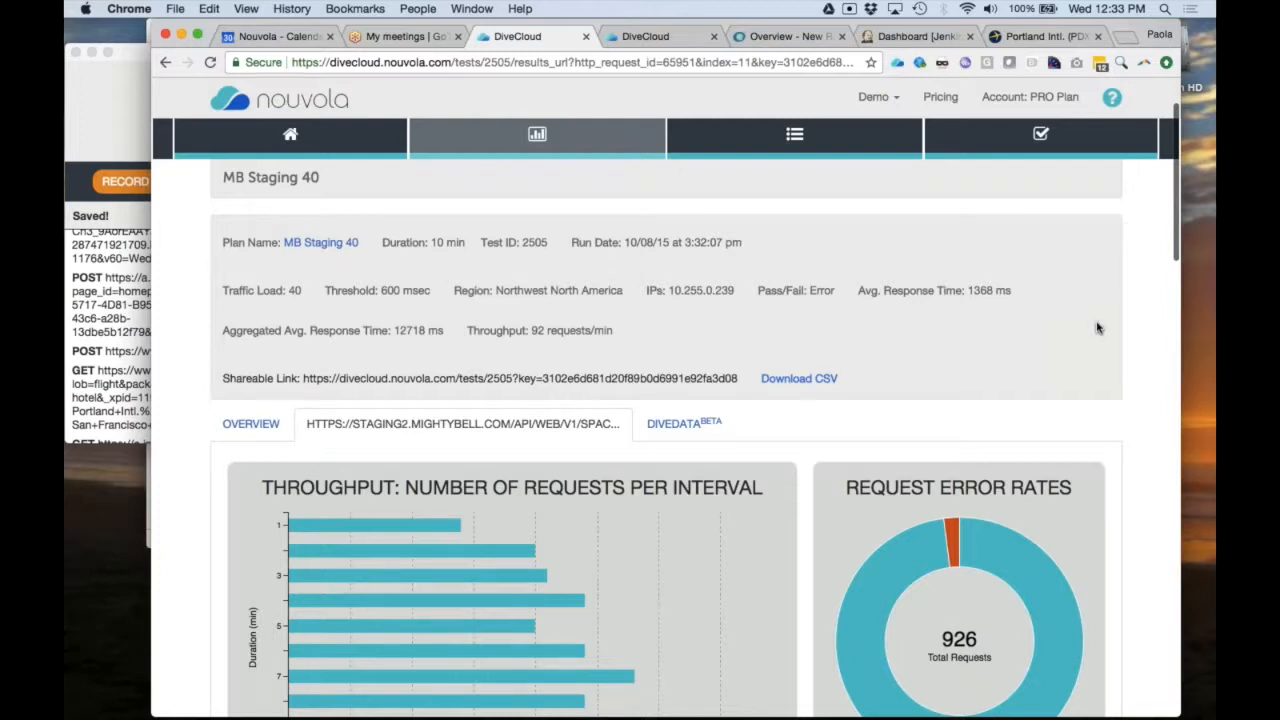
pyautogui.scroll(5, 1097, 328)
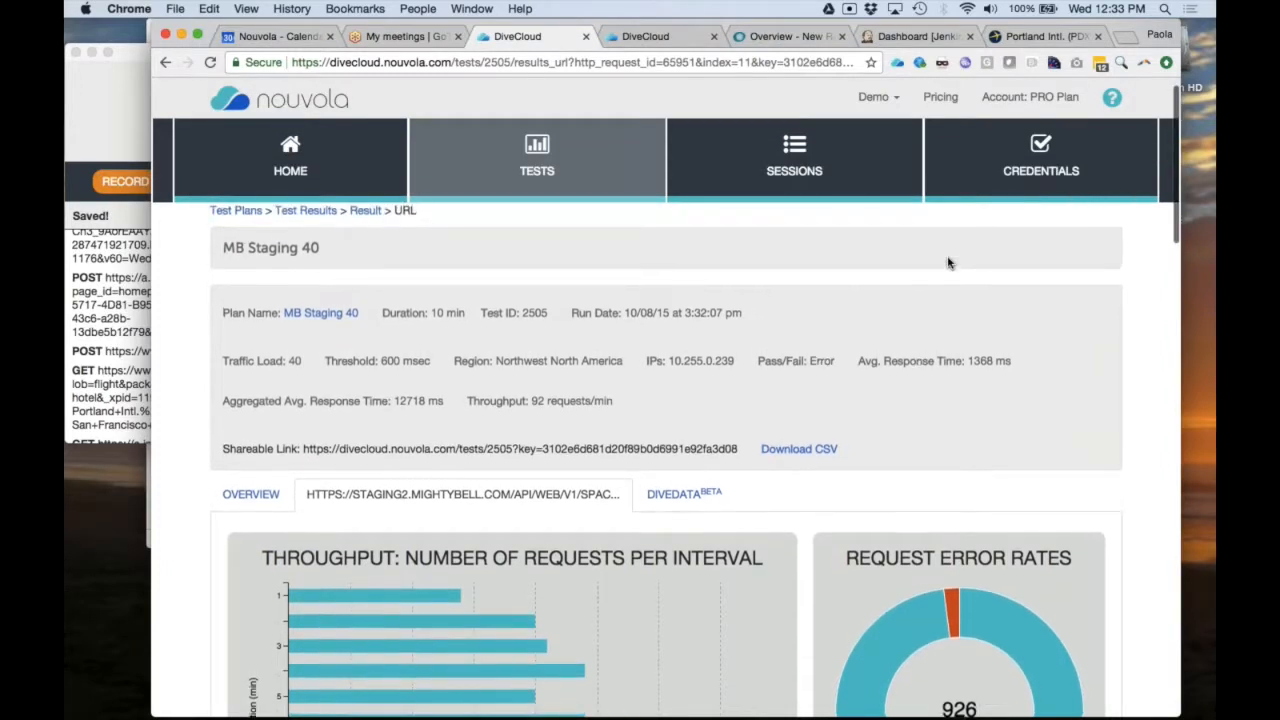
pyautogui.scroll(-1, 949, 263)
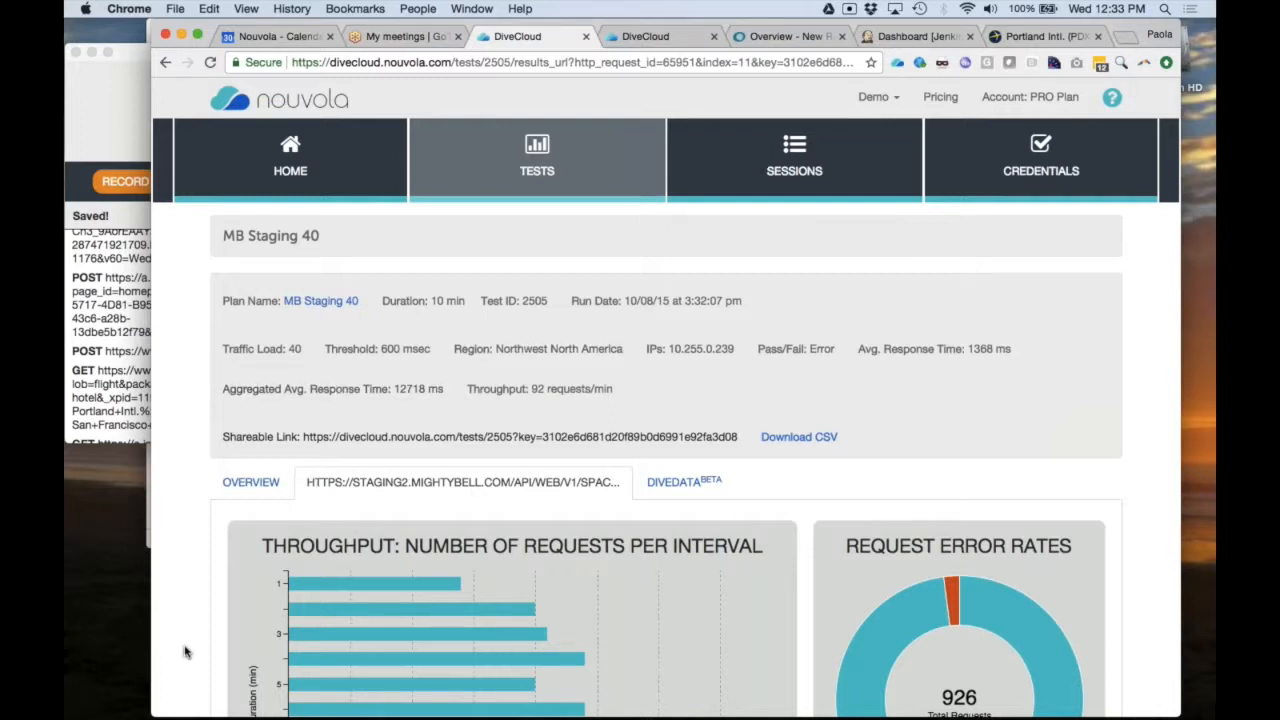
pyautogui.hscroll(-5, 184, 652)
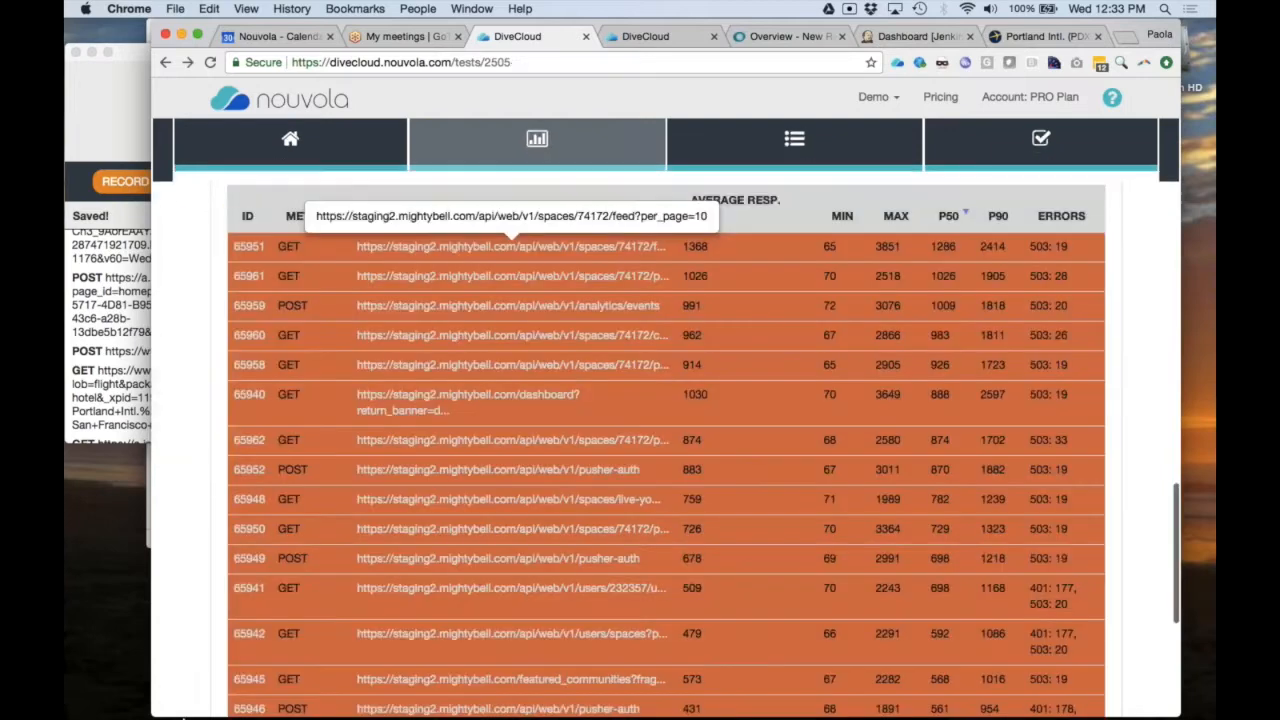
# - Examine the HTTP requests table of the MB Staging 40 result and review the charts above it back to the throughput chart
pyautogui.scroll(-3, 534, 599)
pyautogui.scroll(3, 534, 599)
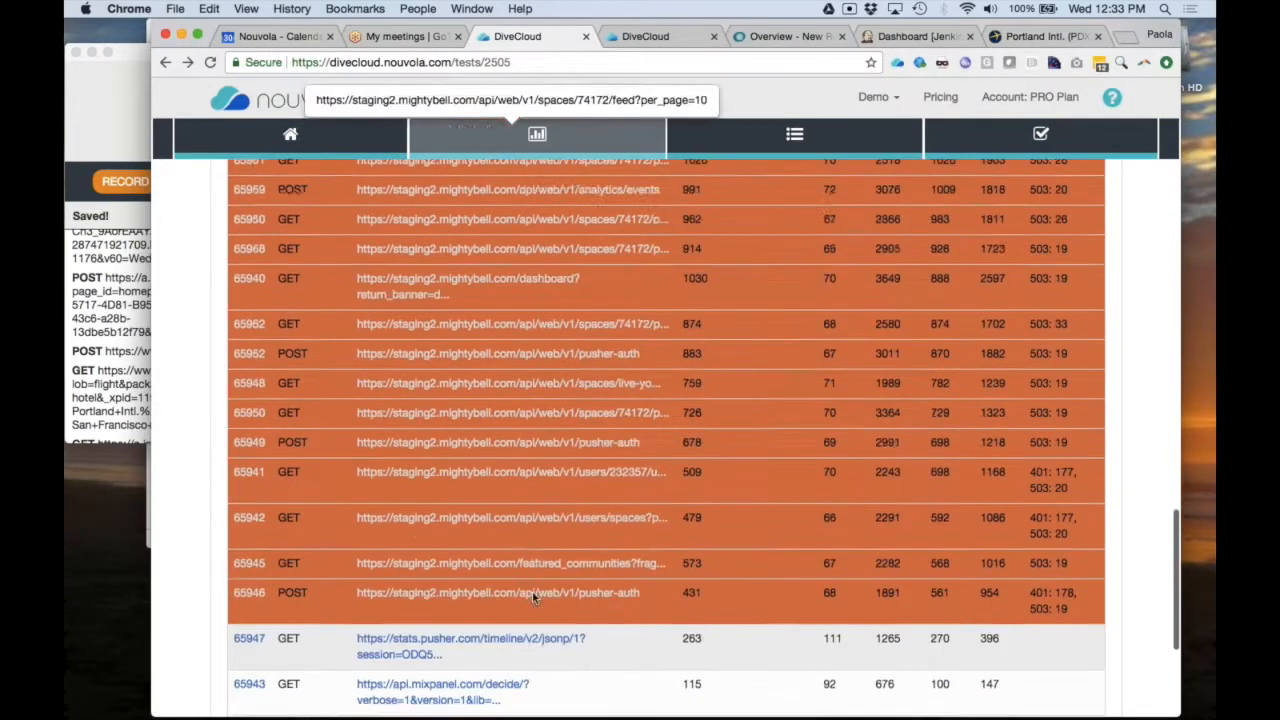
pyautogui.scroll(2, 532, 592)
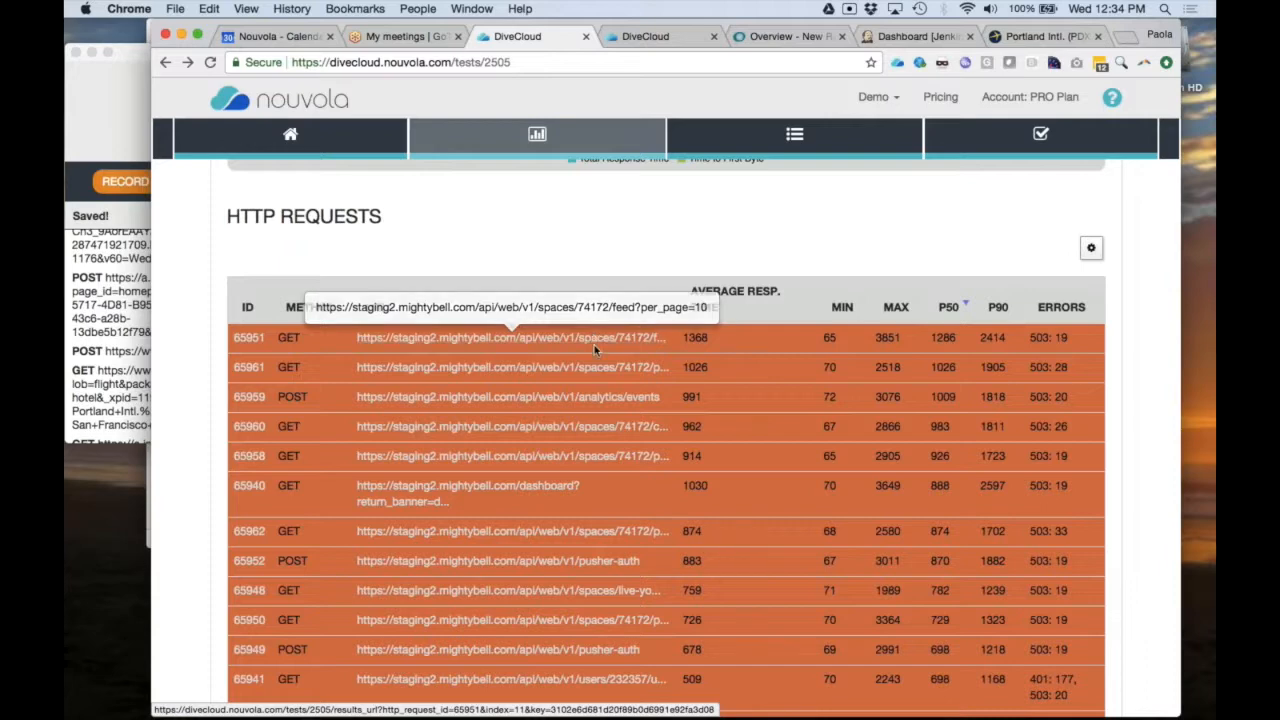
pyautogui.scroll(3, 619, 243)
pyautogui.scroll(3, 619, 243)
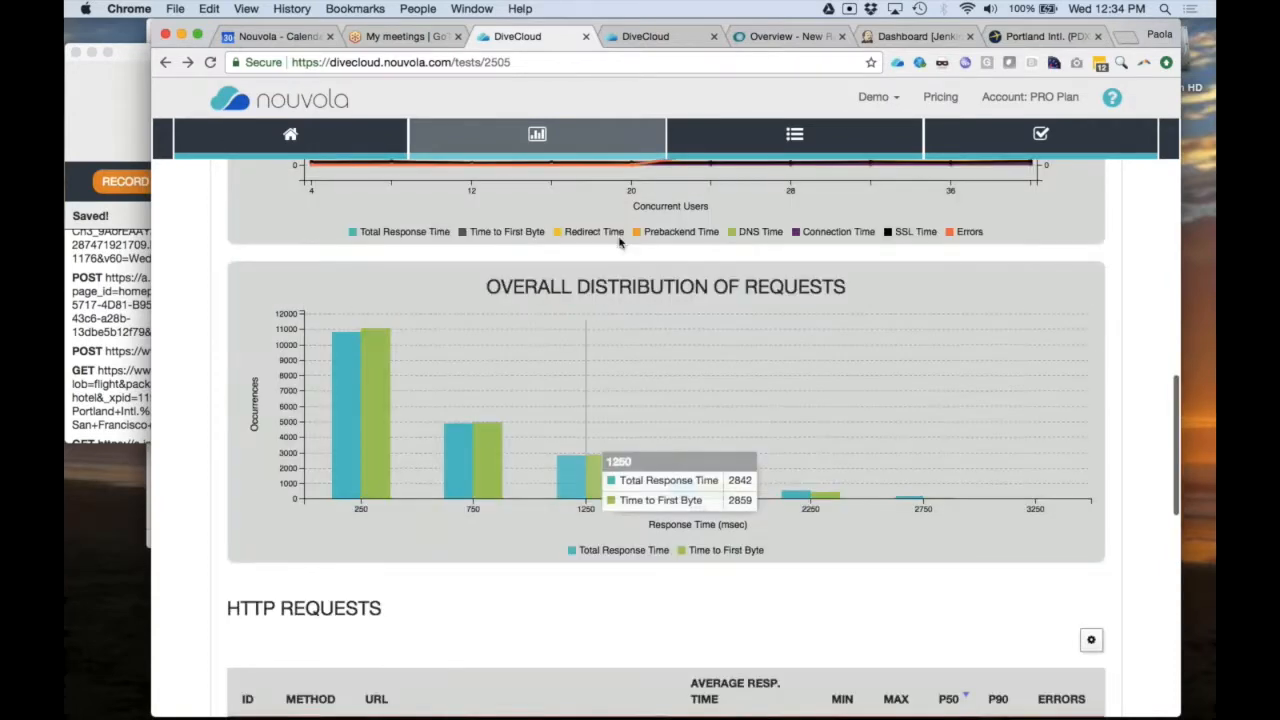
pyautogui.scroll(5, 619, 243)
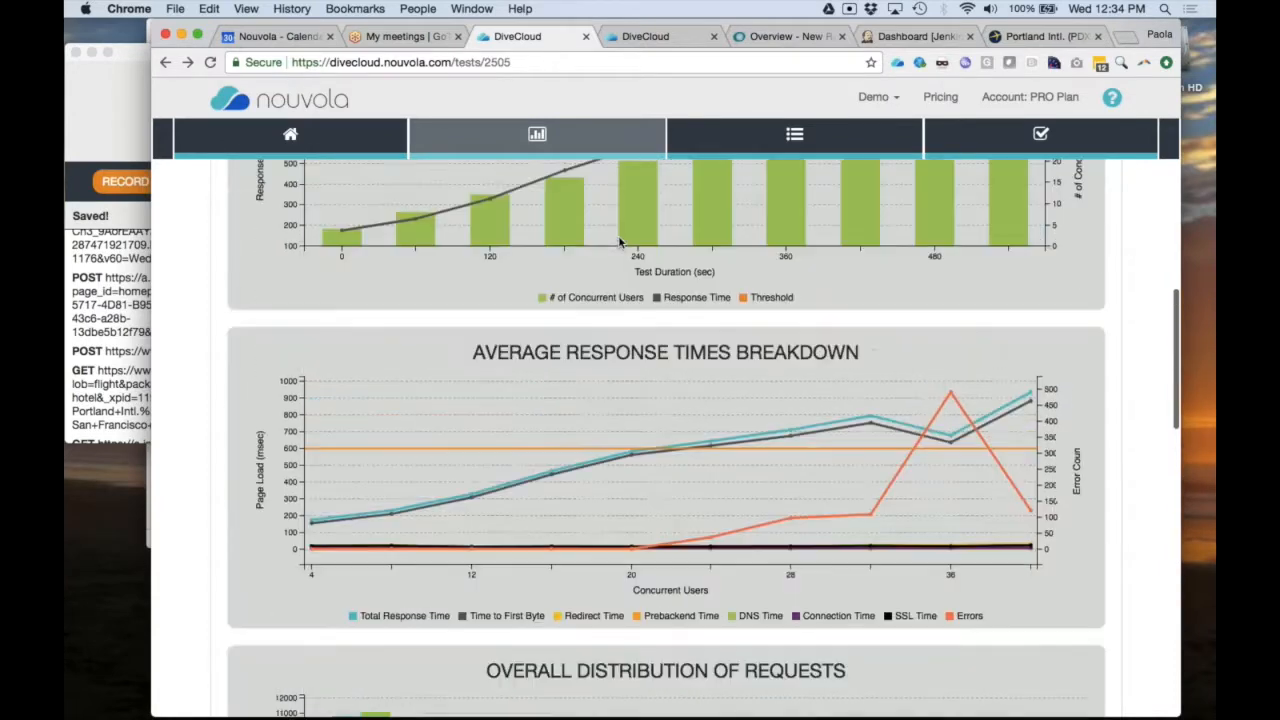
pyautogui.scroll(4, 619, 242)
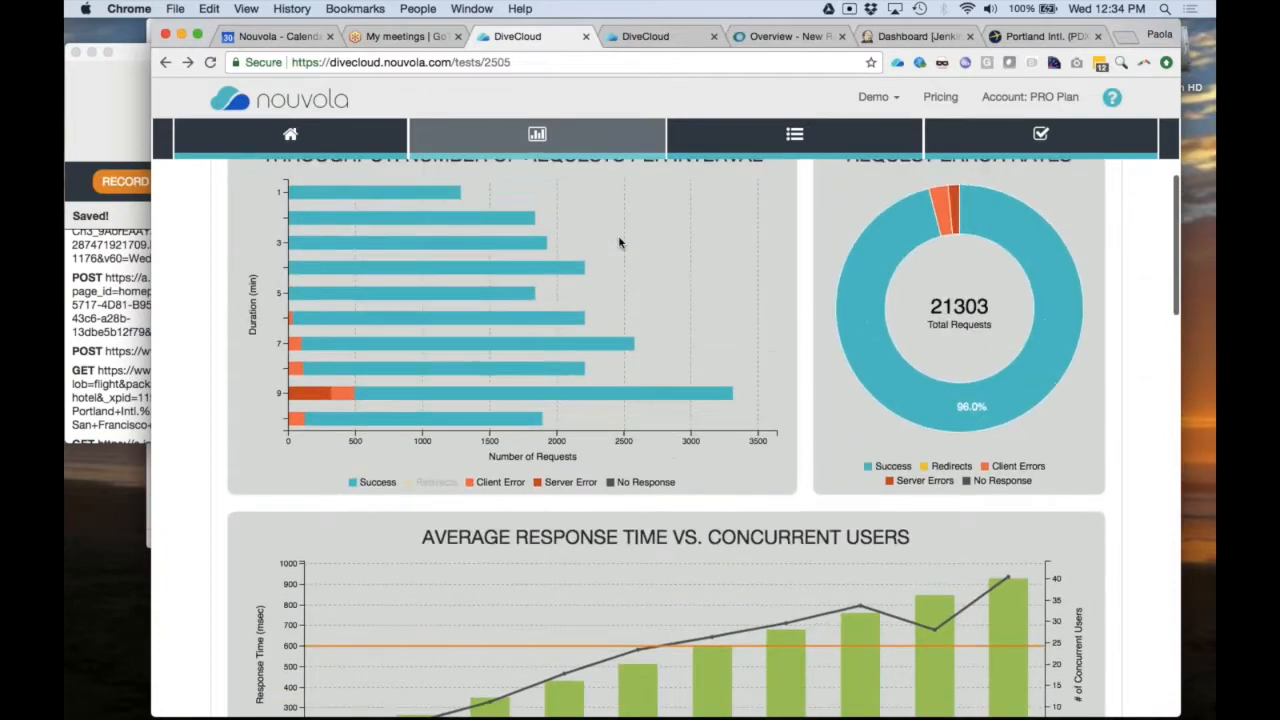
pyautogui.scroll(2, 618, 242)
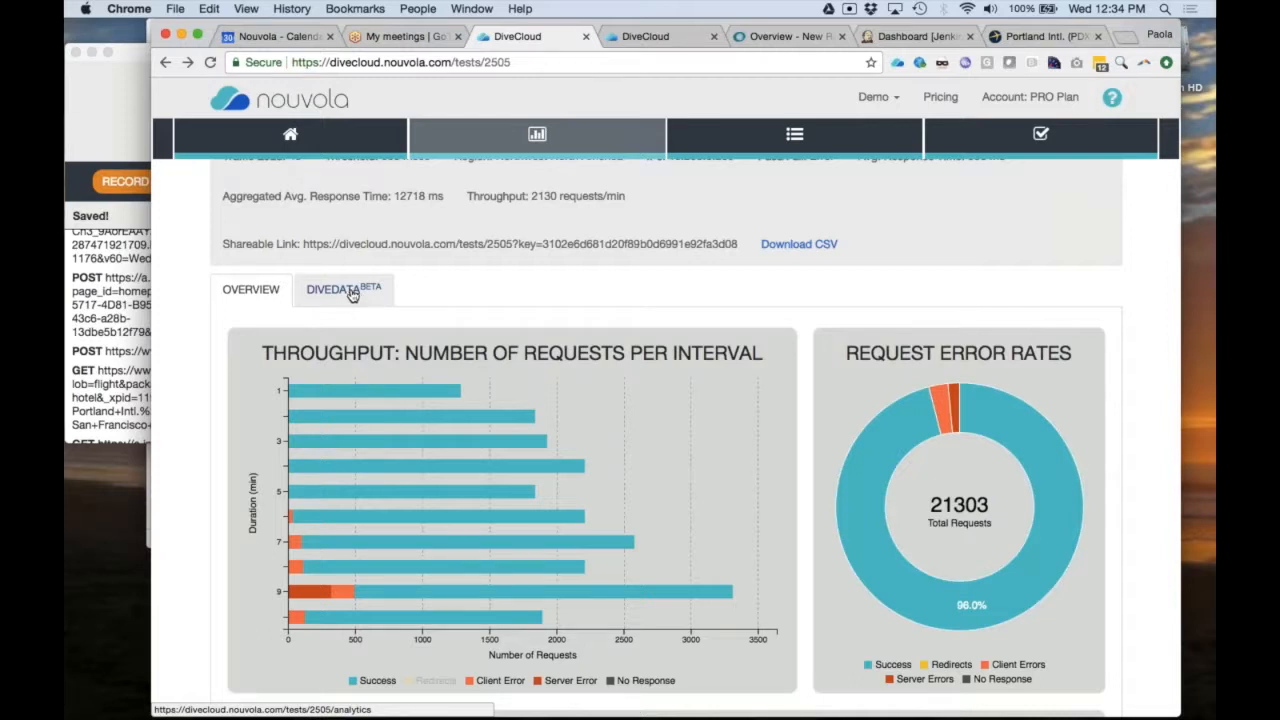
# - Open the DiveData analysis of the MB Staging 40 result and view its loading level by sector
pyautogui.moveTo(318, 596)
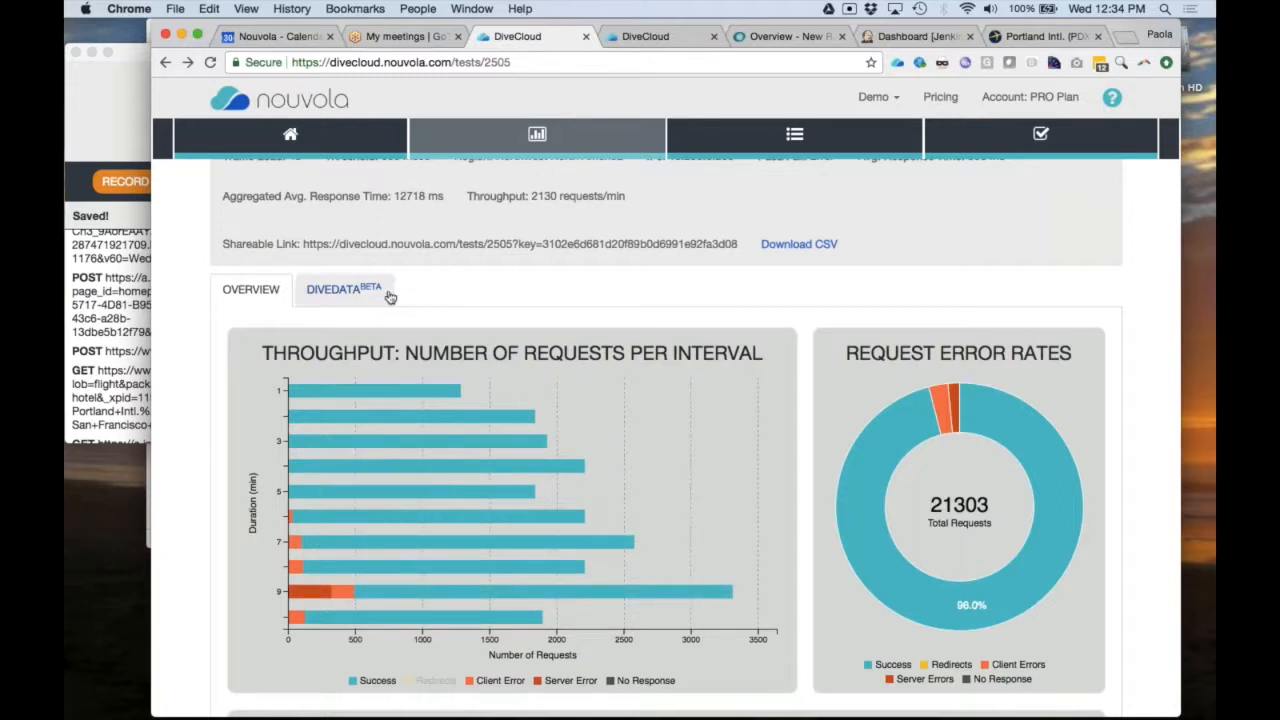
pyautogui.click(344, 291)
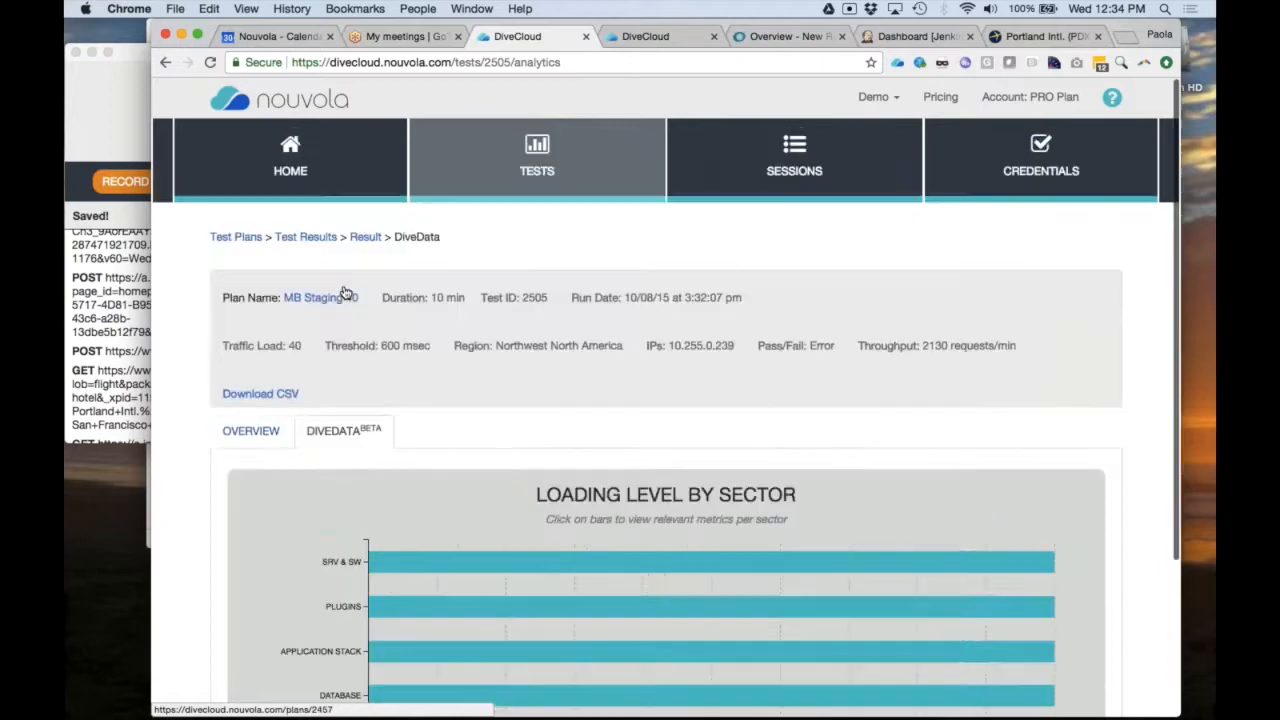
pyautogui.scroll(-3, 347, 612)
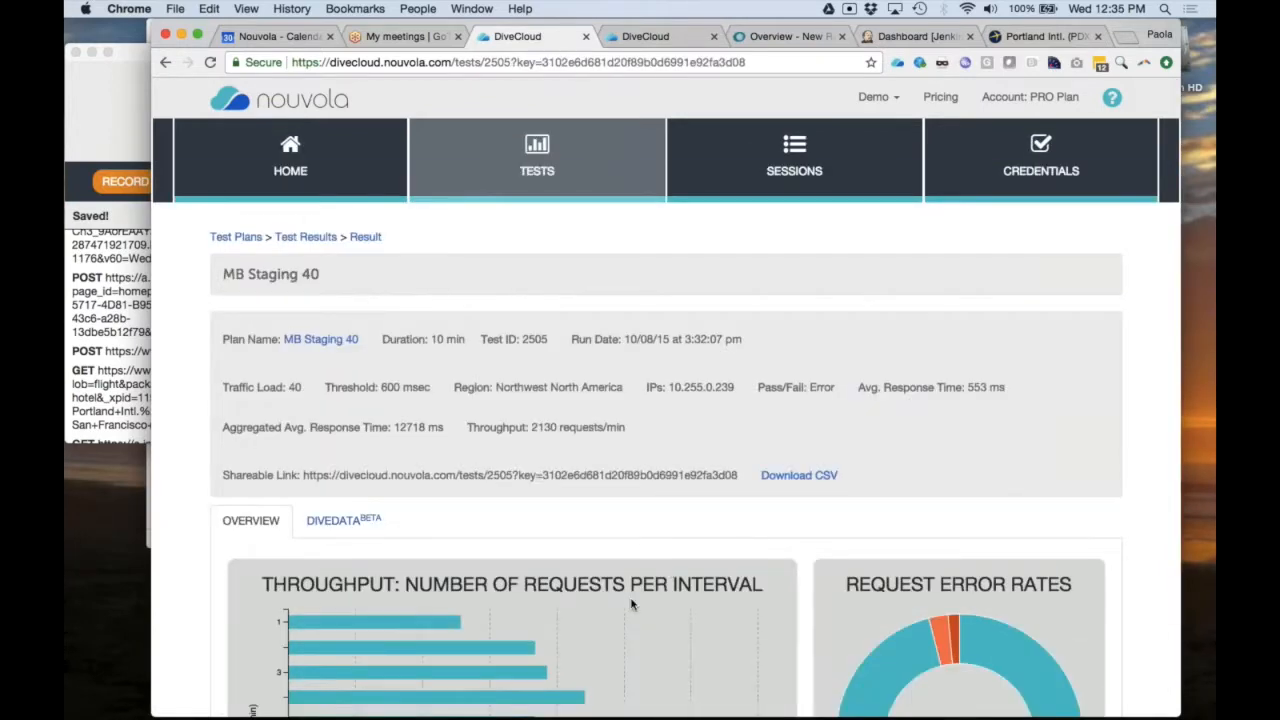
# - Find the 09/21/16 blibliSng run commented DiveData in the test results list and open its result
pyautogui.moveTo(726, 195)
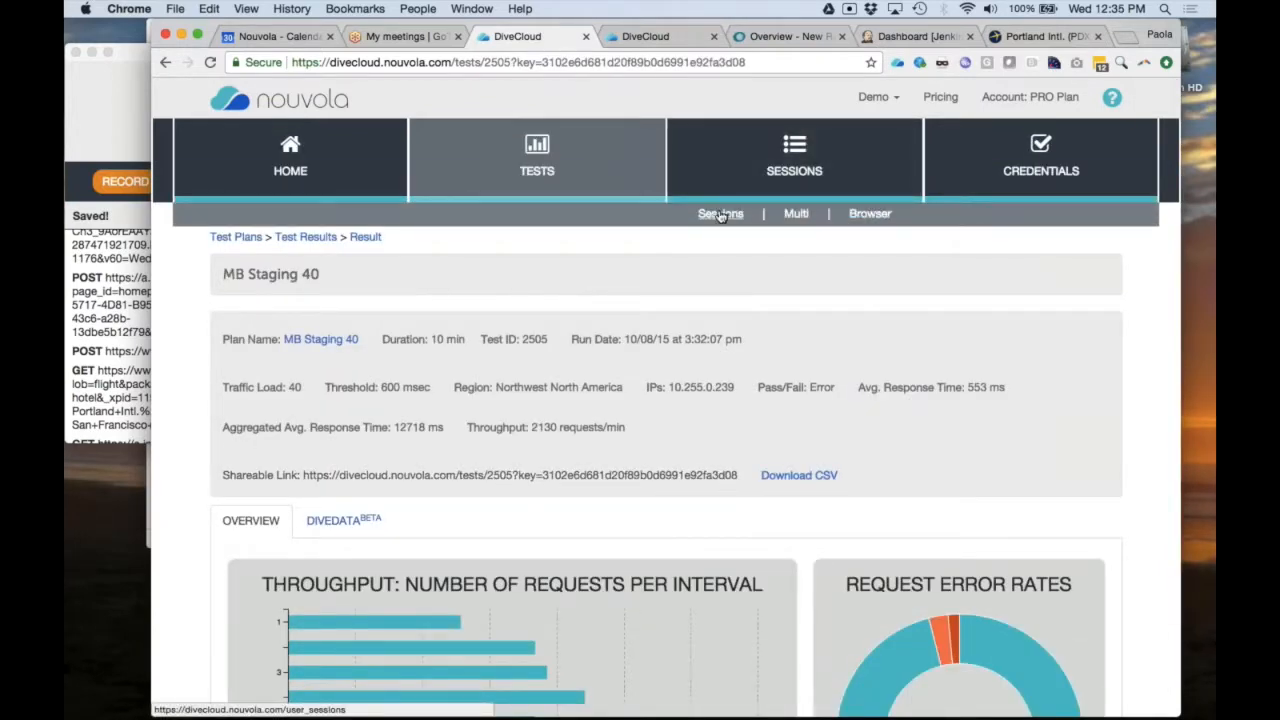
pyautogui.click(583, 215)
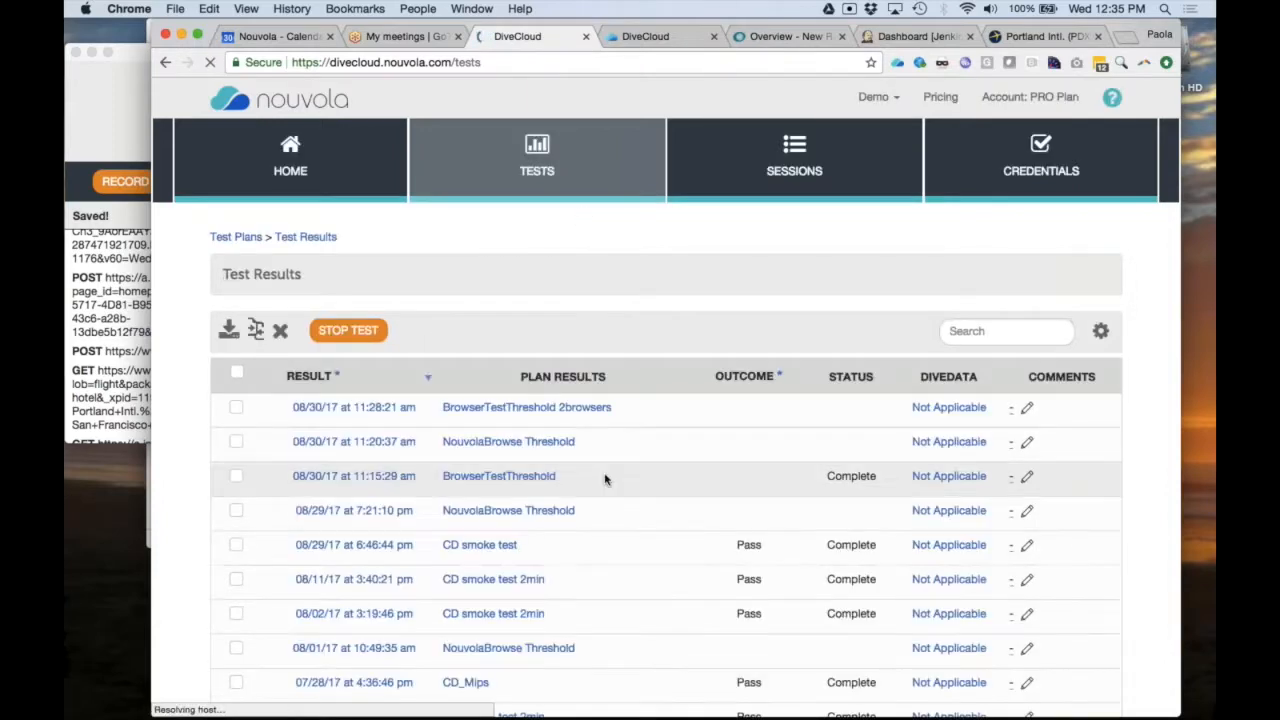
pyautogui.scroll(-5, 637, 558)
pyautogui.scroll(-15, 637, 558)
pyautogui.scroll(-9, 637, 558)
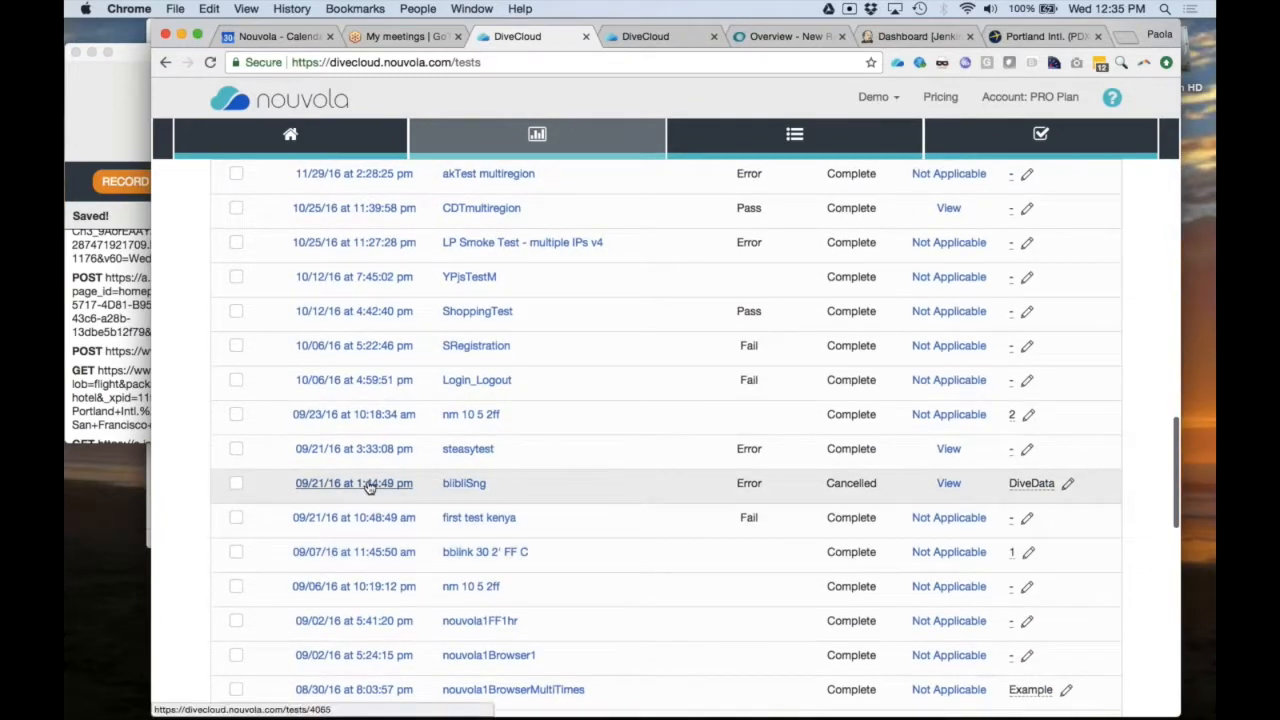
pyautogui.click(368, 484)
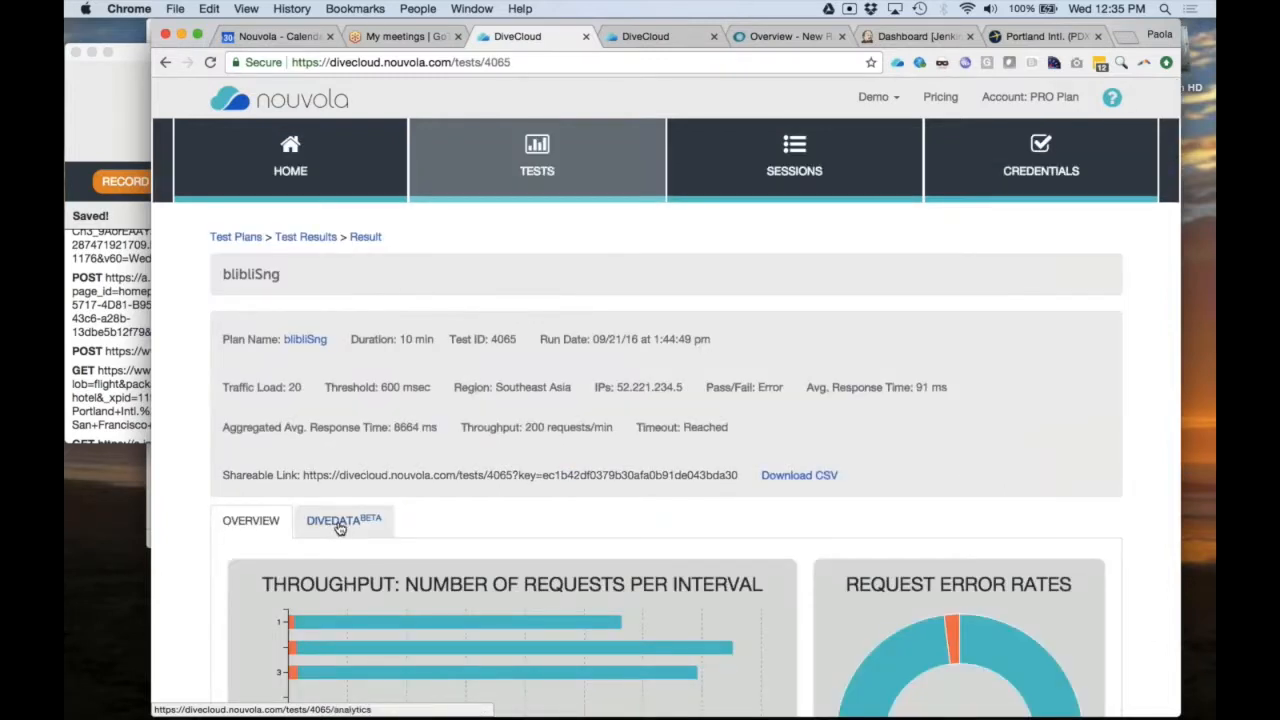
# - Open the blibliSng result's DiveData analysis and inspect the relevant metrics of the sectors in the loading level chart
pyautogui.click(340, 522)
pyautogui.click(405, 650)
pyautogui.scroll(-1, 487, 655)
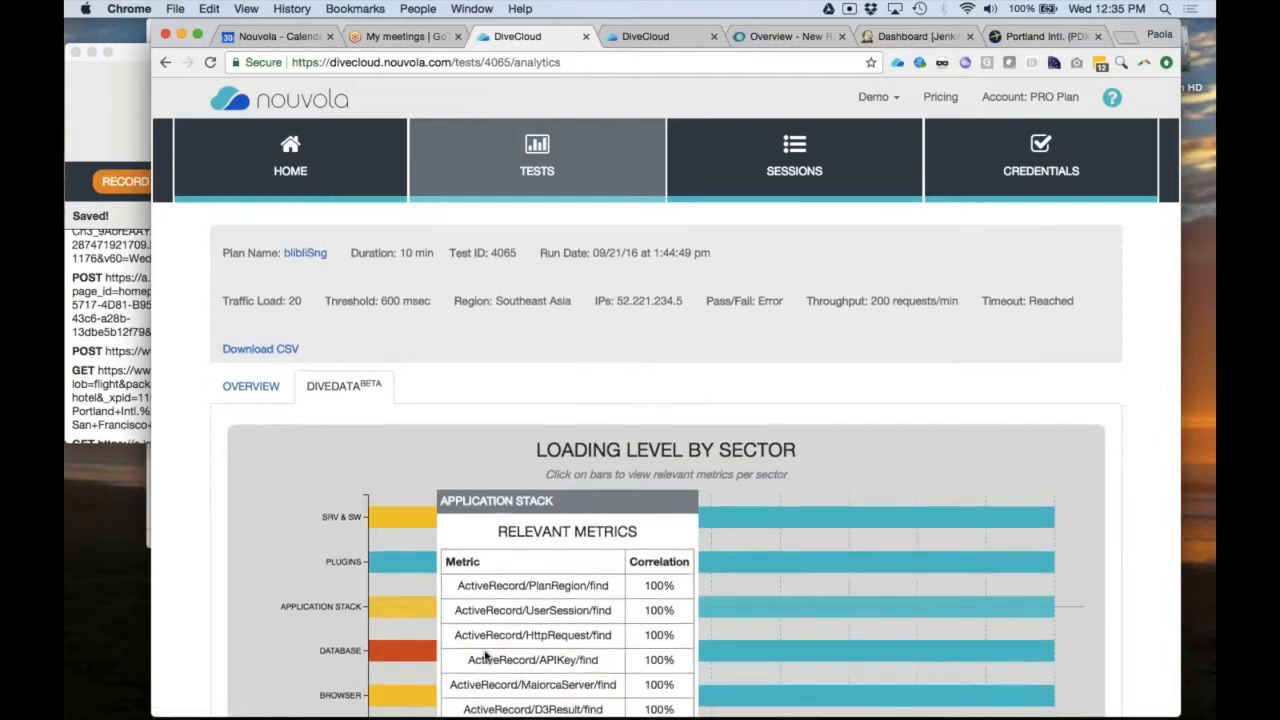
pyautogui.scroll(-2, 487, 655)
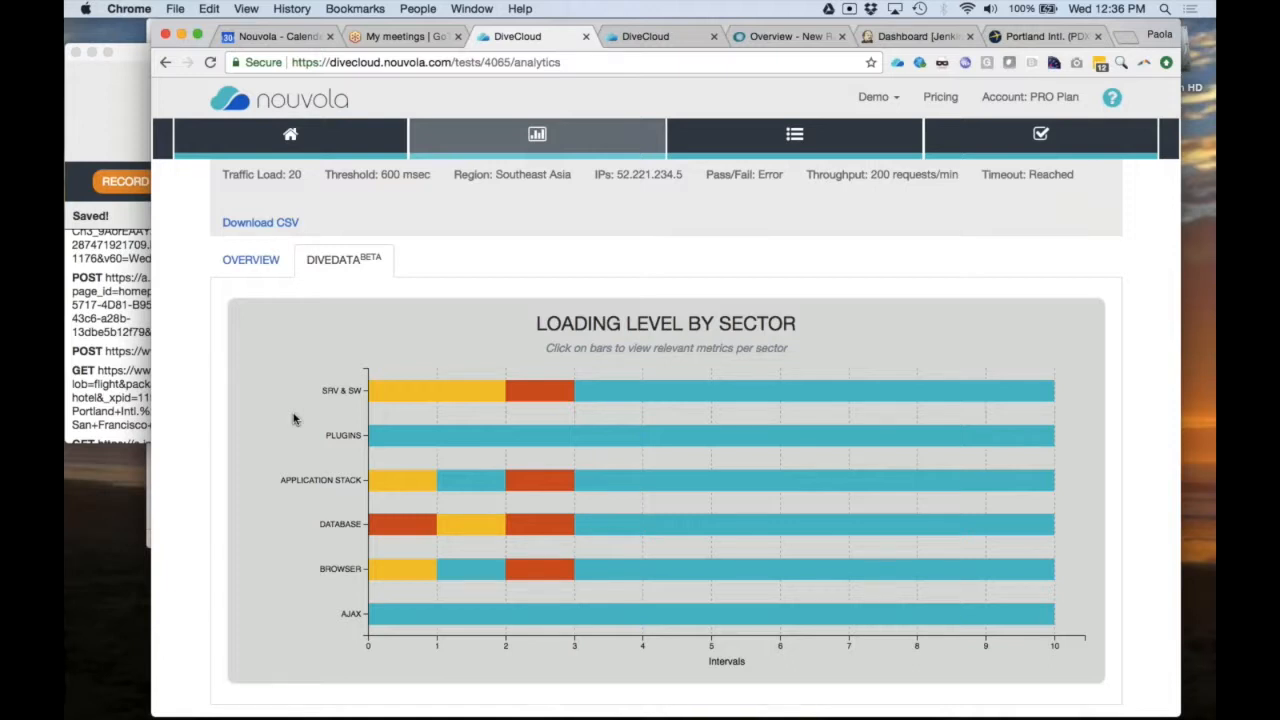
pyautogui.click(440, 392)
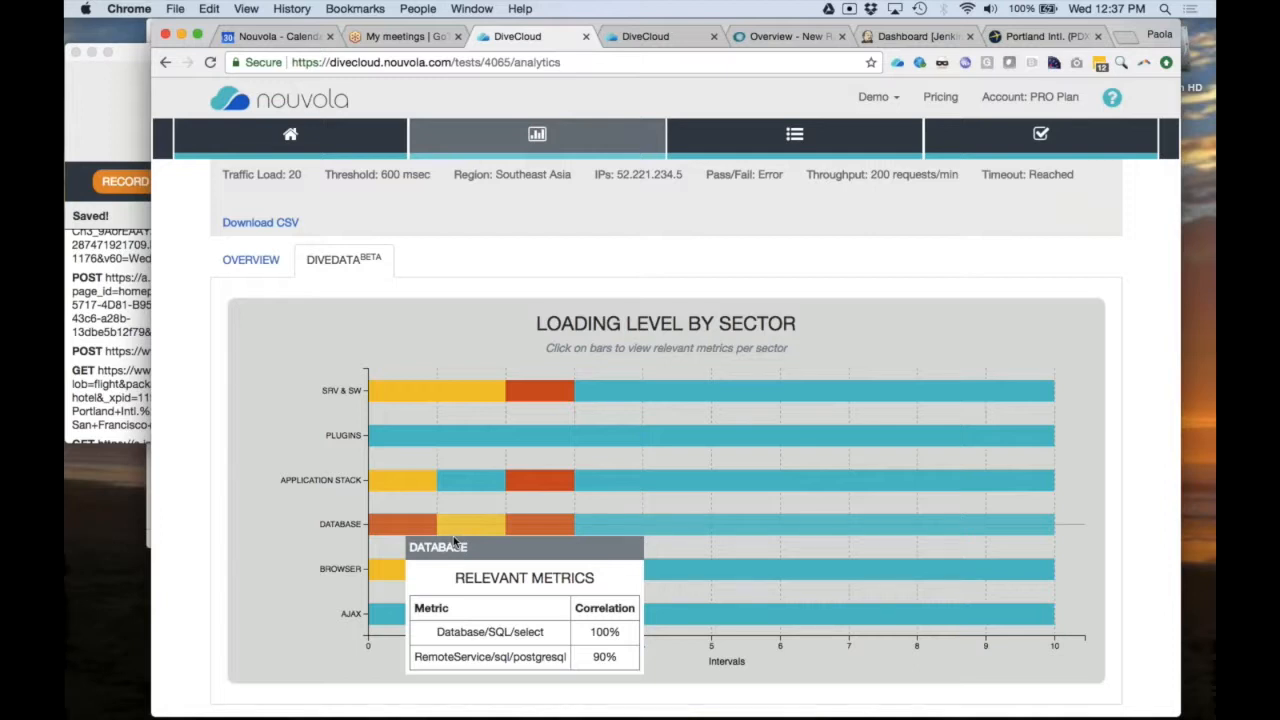
# - View the account settings page, and return to the test results list
pyautogui.click(1020, 100)
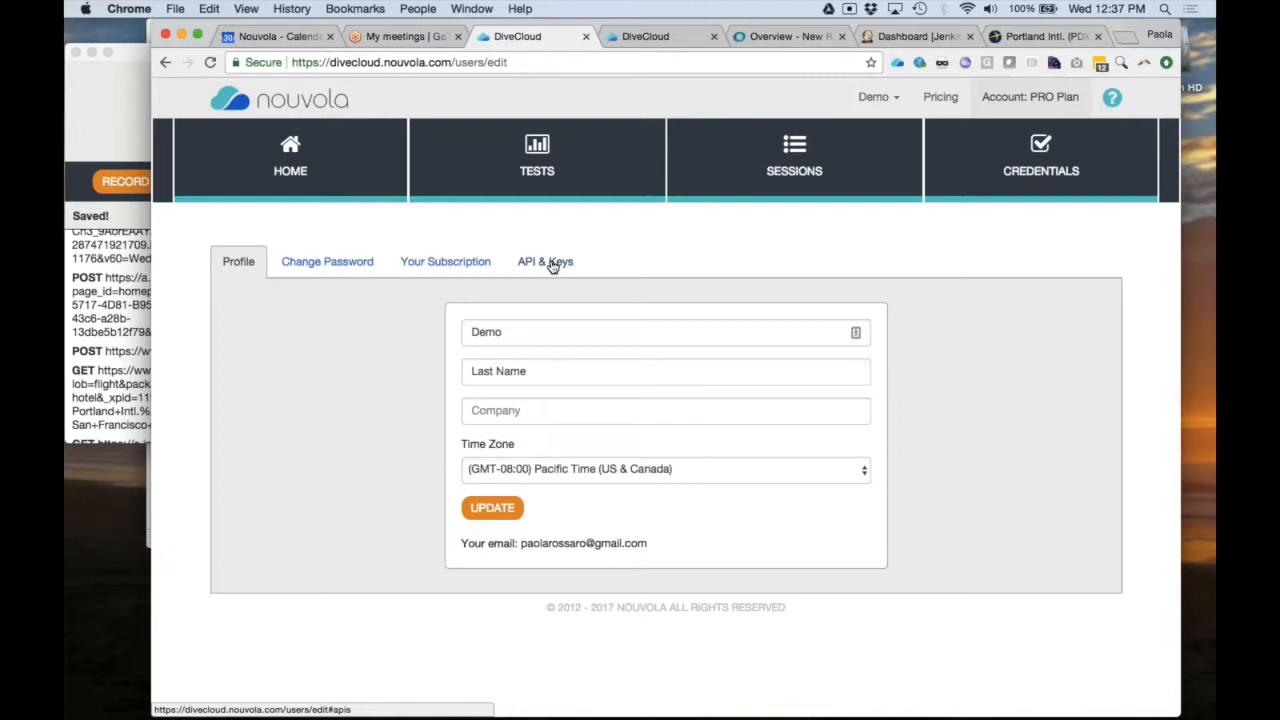
pyautogui.click(585, 185)
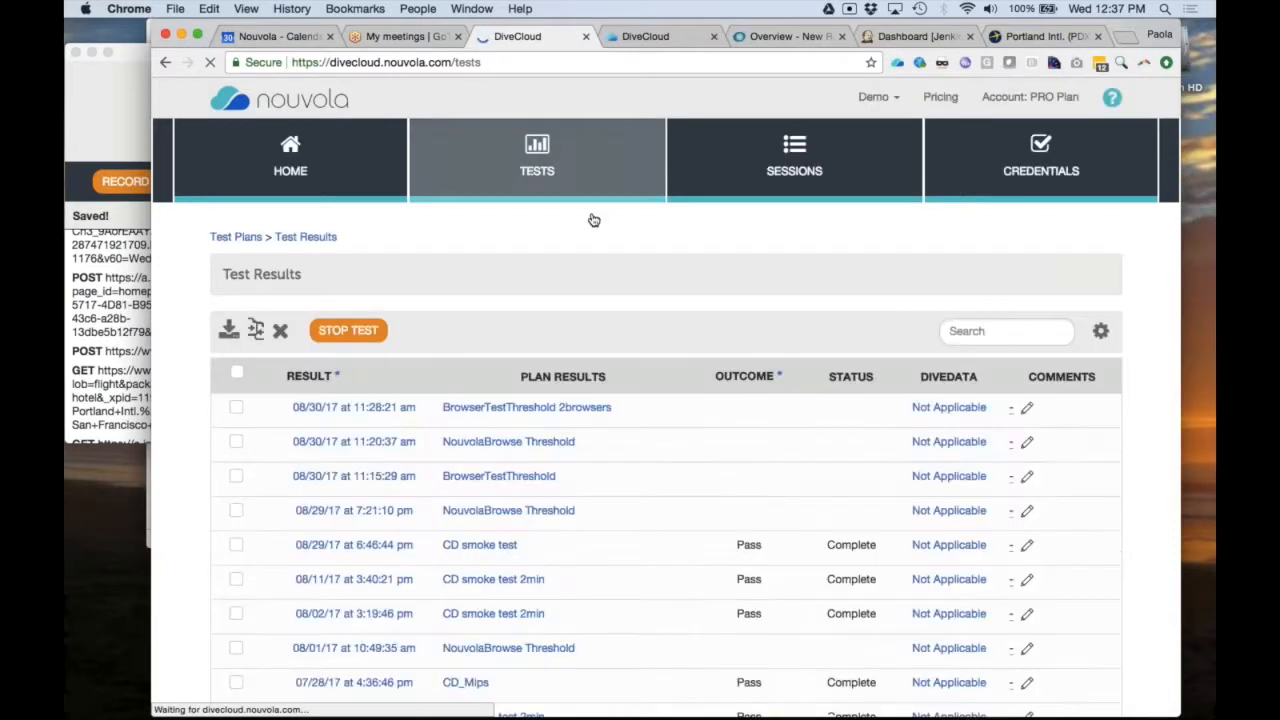
# - Switch to New Relic and view the CD smoke test (20 users, 1 min) dashboard from the Nouvola Performance Testing instances
pyautogui.click(786, 38)
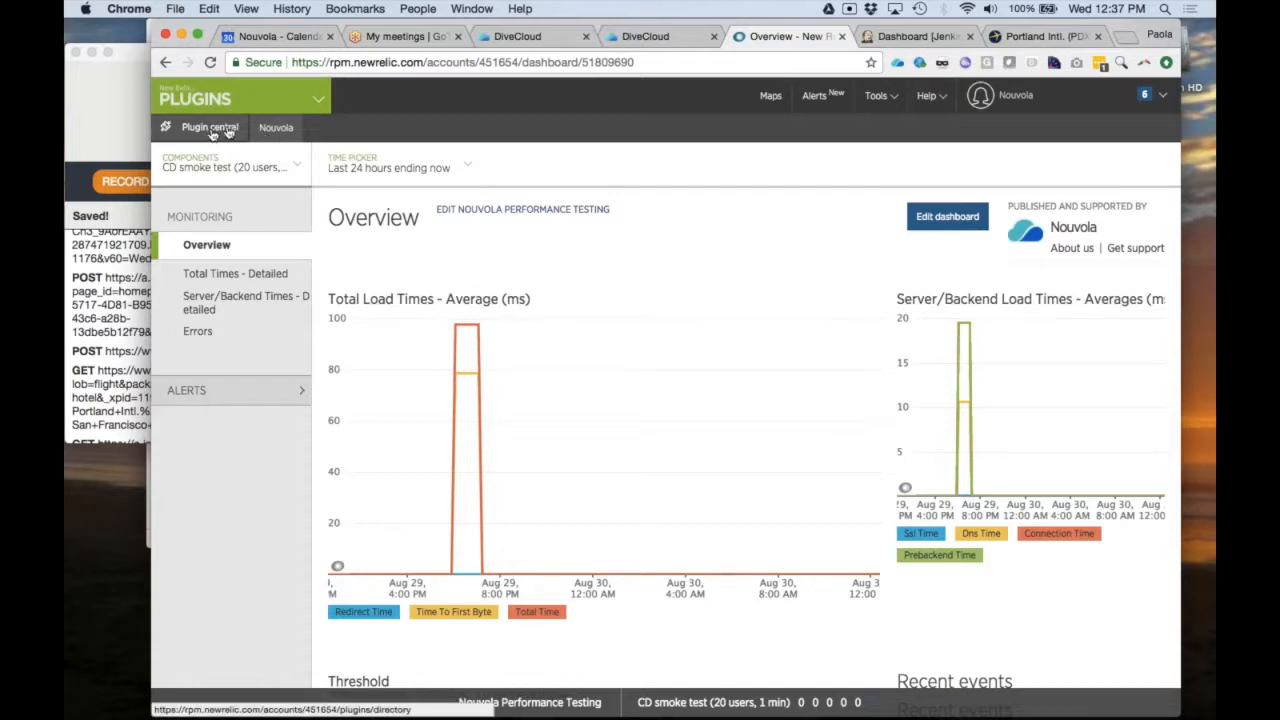
pyautogui.click(276, 128)
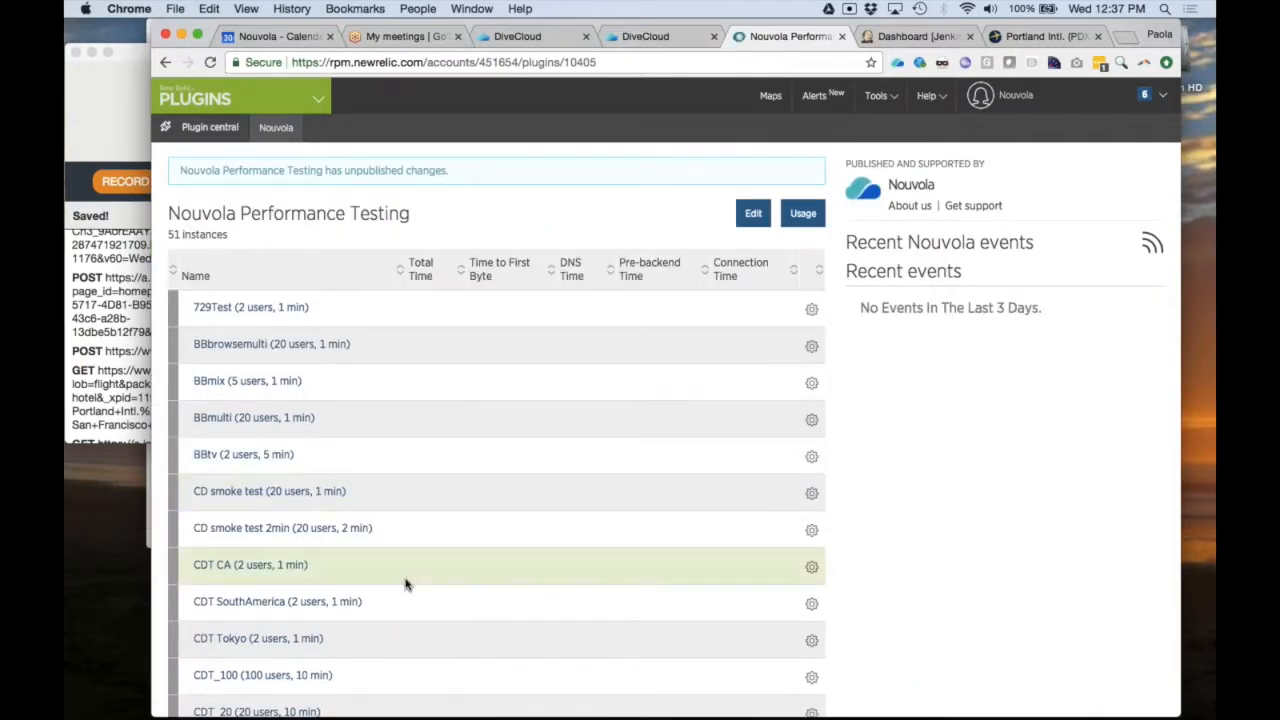
pyautogui.scroll(-1, 406, 585)
pyautogui.scroll(1, 406, 585)
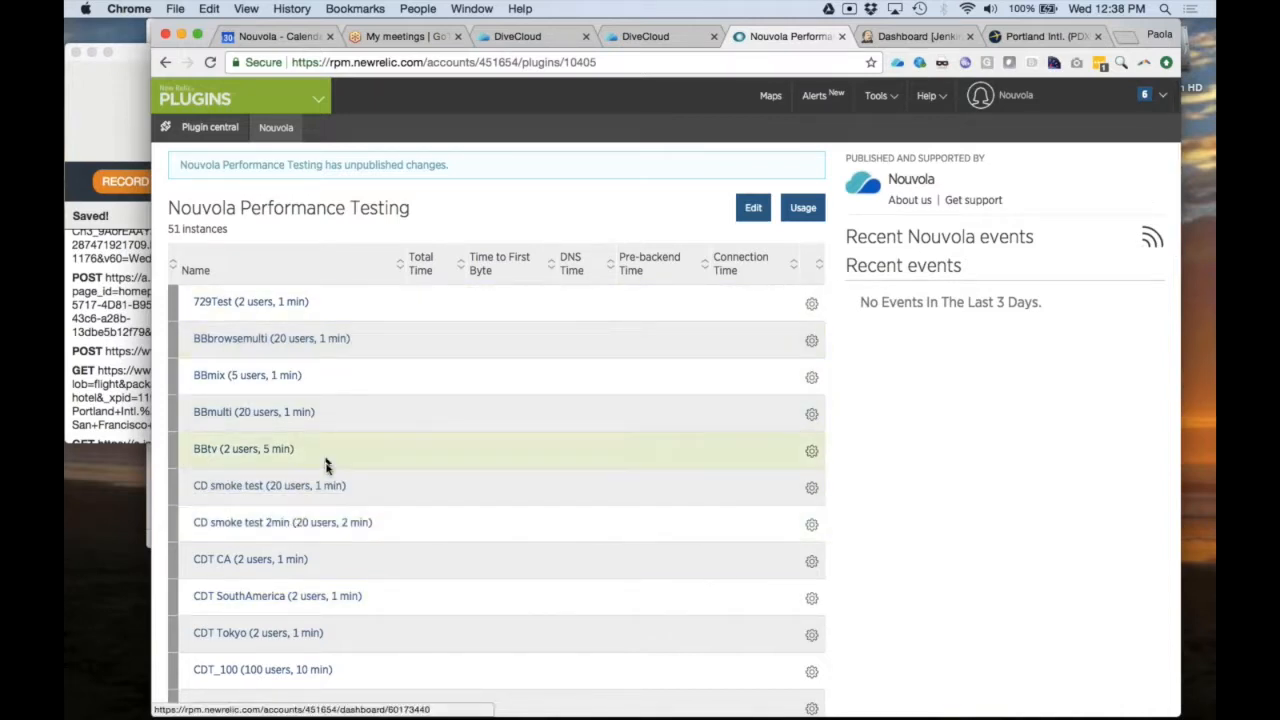
pyautogui.click(279, 490)
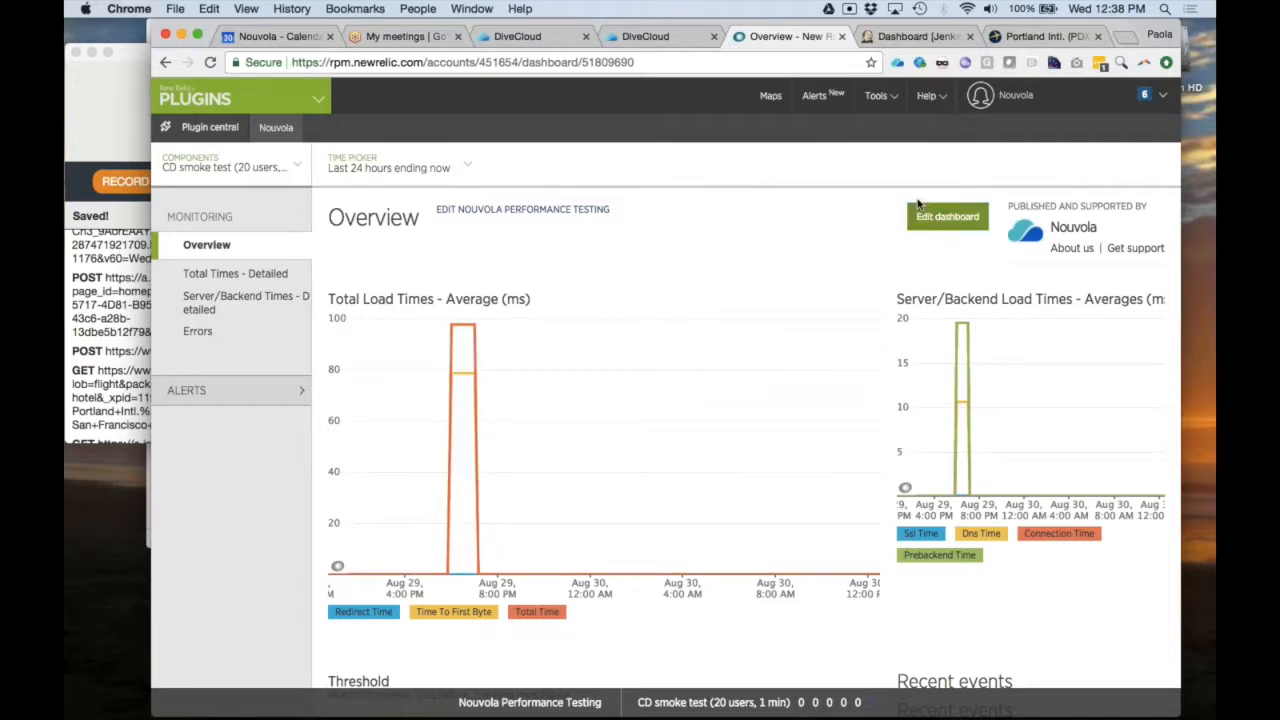
pyautogui.click(886, 98)
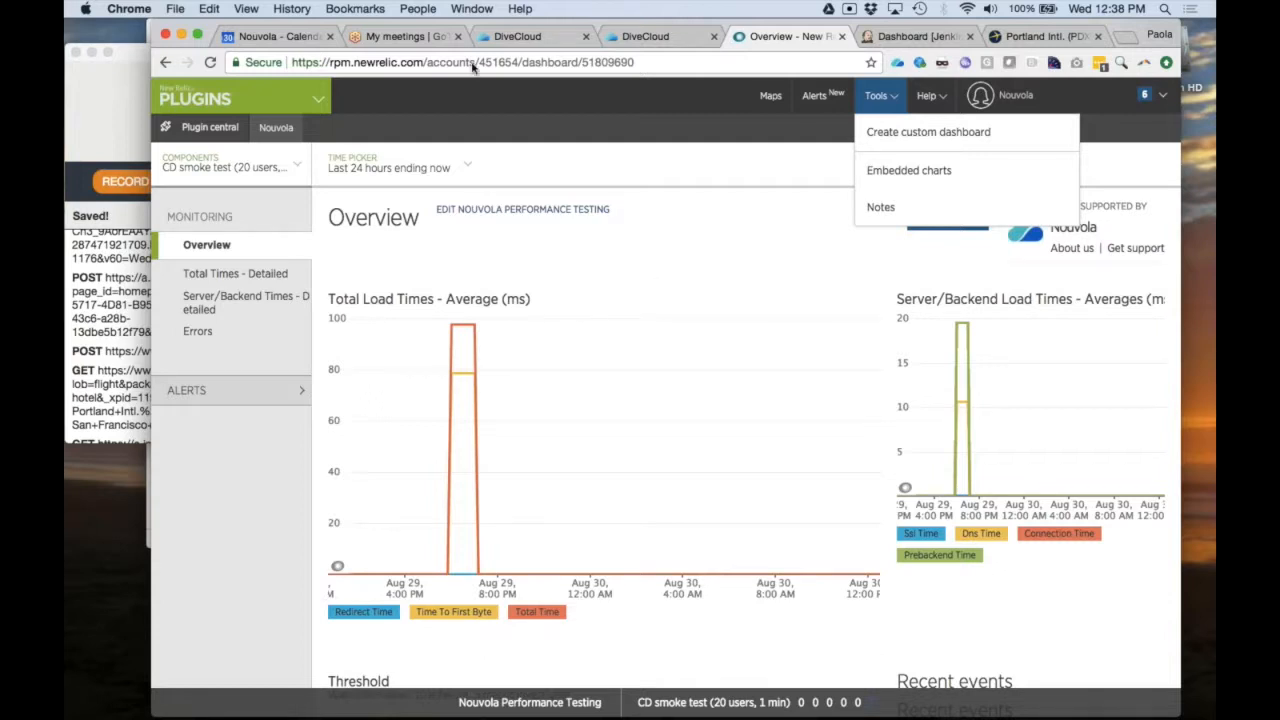
# - Return to the DiveCloud home page and open the "How do I get started with DiveCloud?" question
pyautogui.click(512, 37)
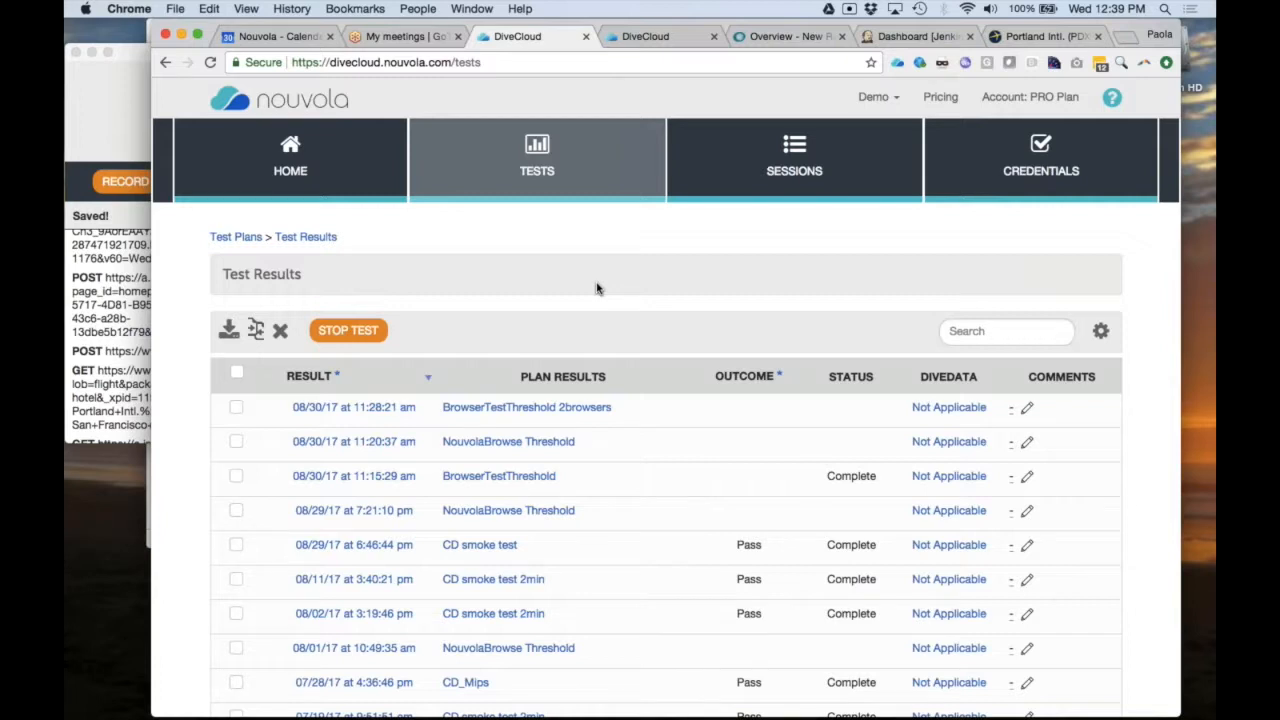
pyautogui.click(324, 179)
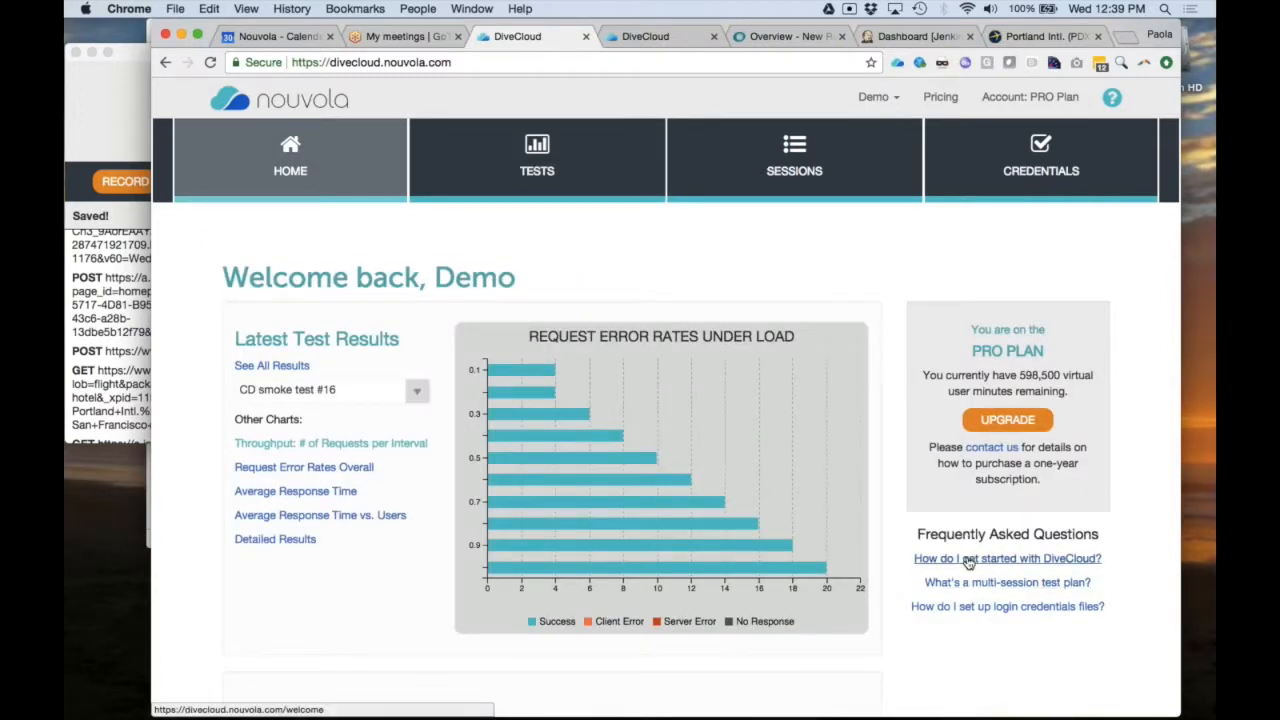
pyautogui.click(966, 558)
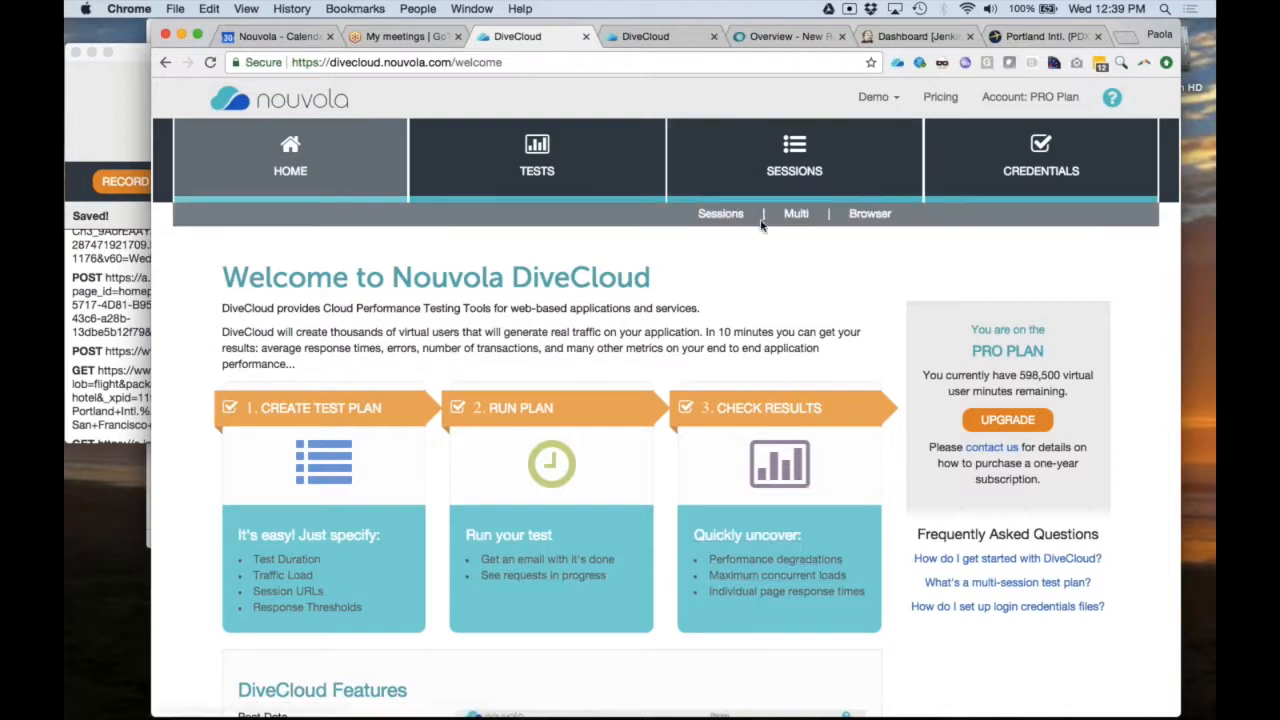
# - Search the saved sessions for "DC" and open the DCLogin2 session
pyautogui.moveTo(724, 213)
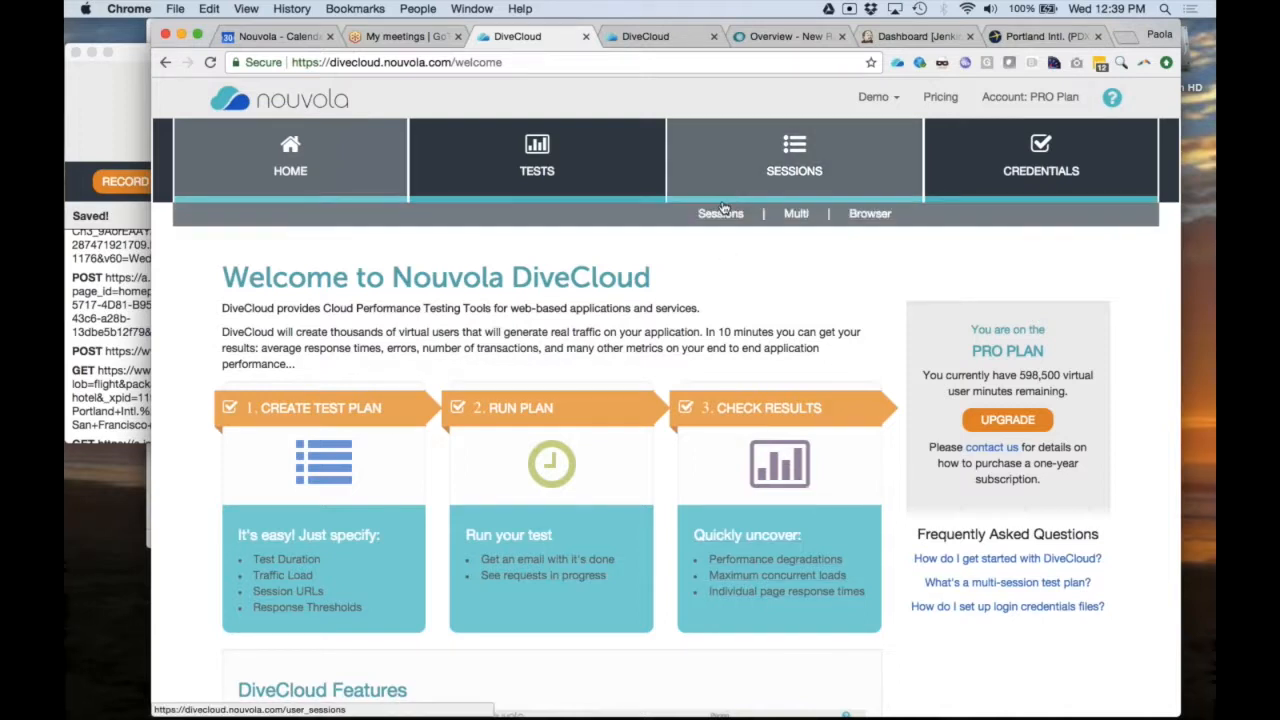
pyautogui.click(721, 214)
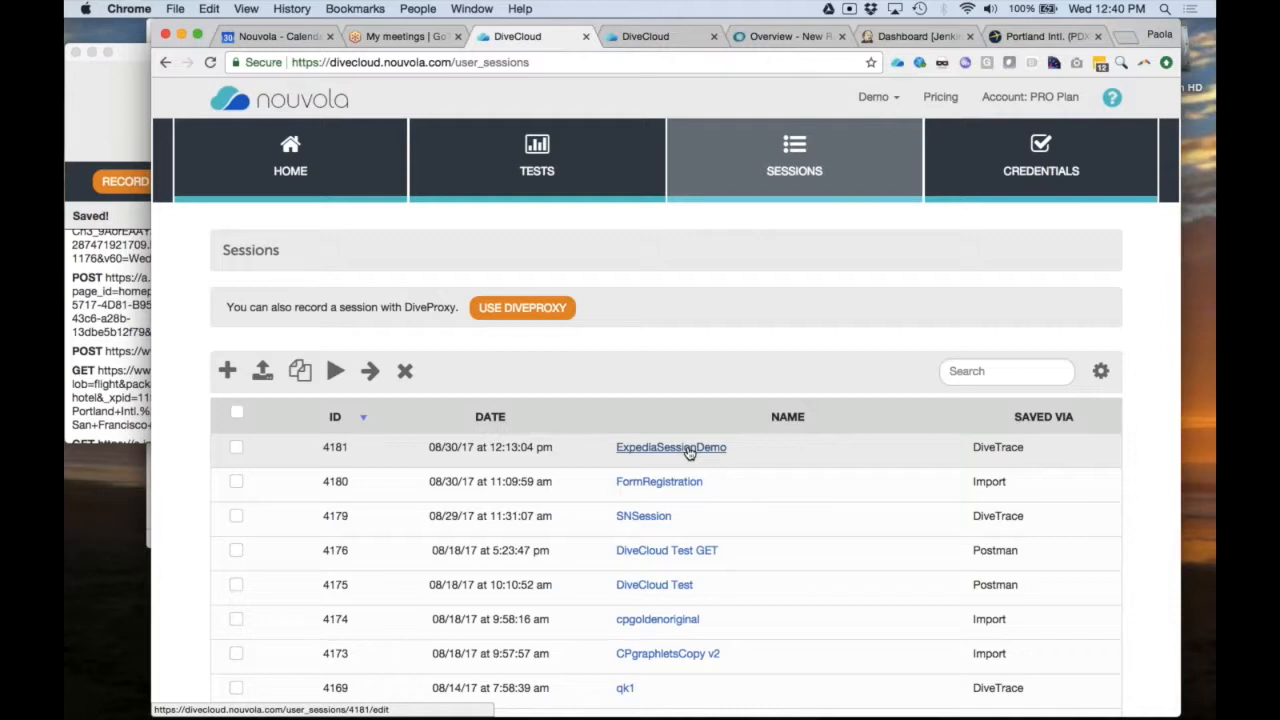
pyautogui.click(982, 375)
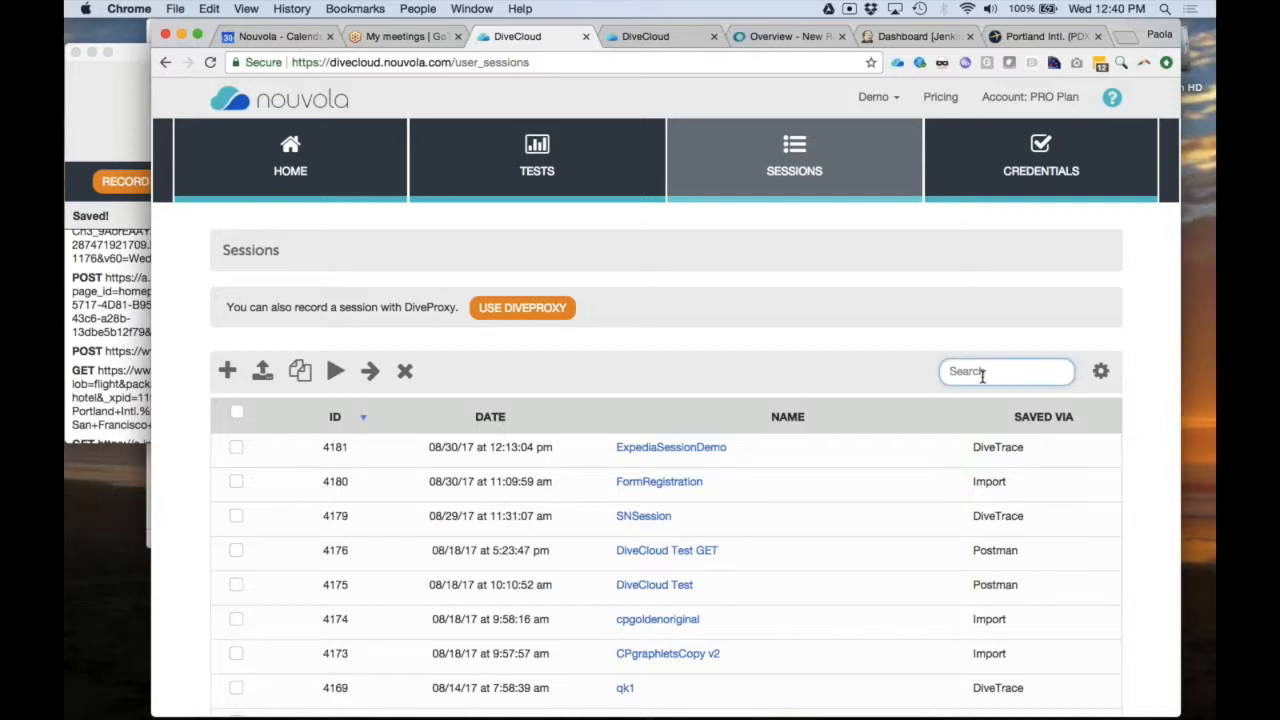
pyautogui.write('DC')
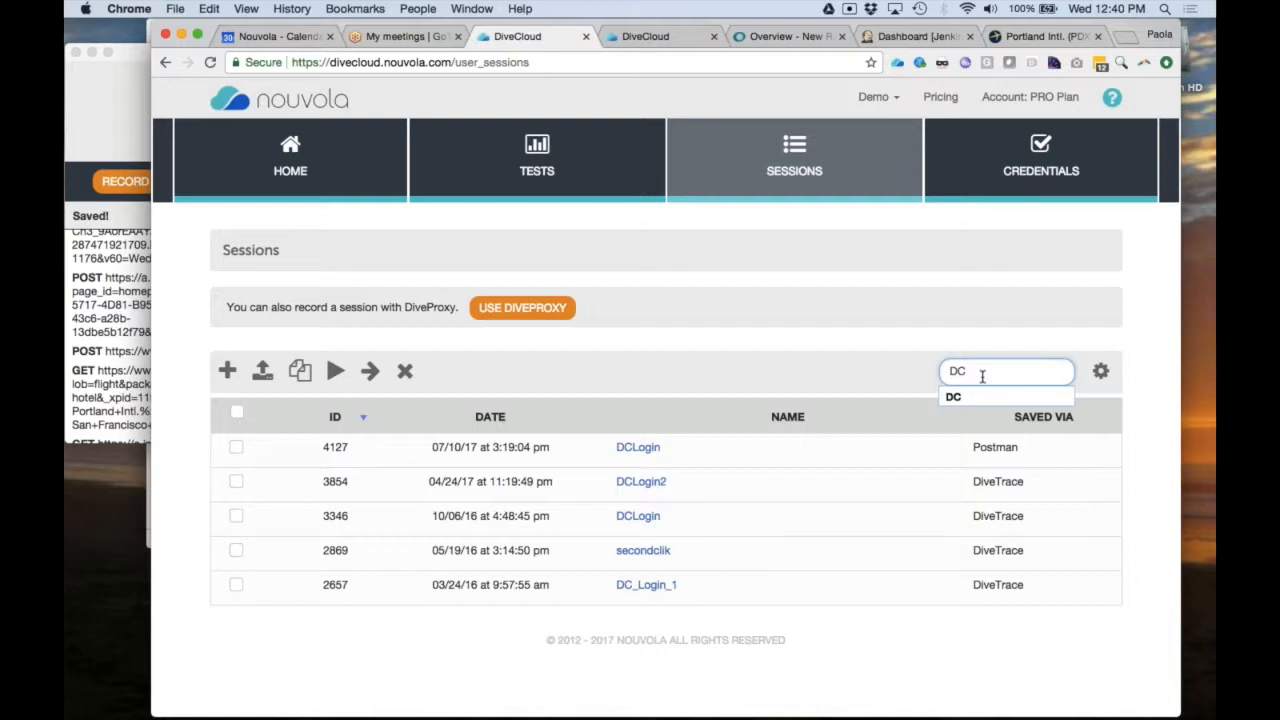
pyautogui.click(645, 484)
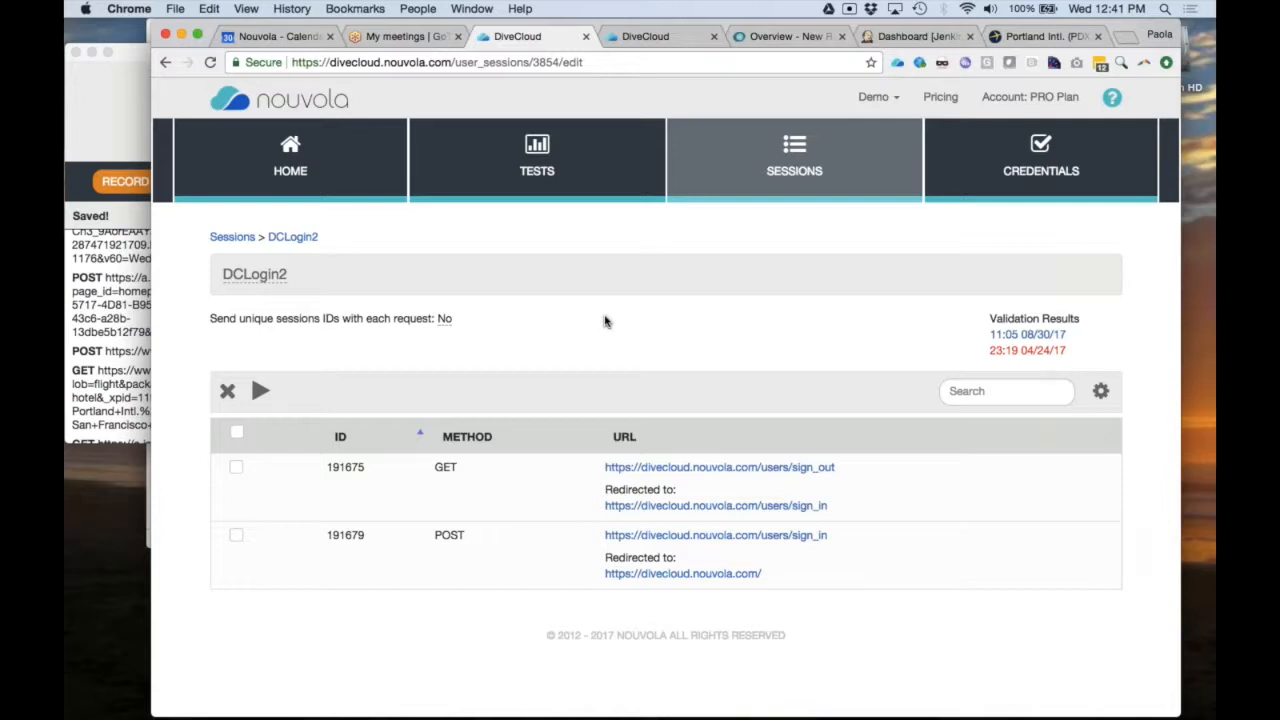
# - Open DCLogin2's sign_out request, expand its session variables and read the instructions for defining them
pyautogui.click(711, 469)
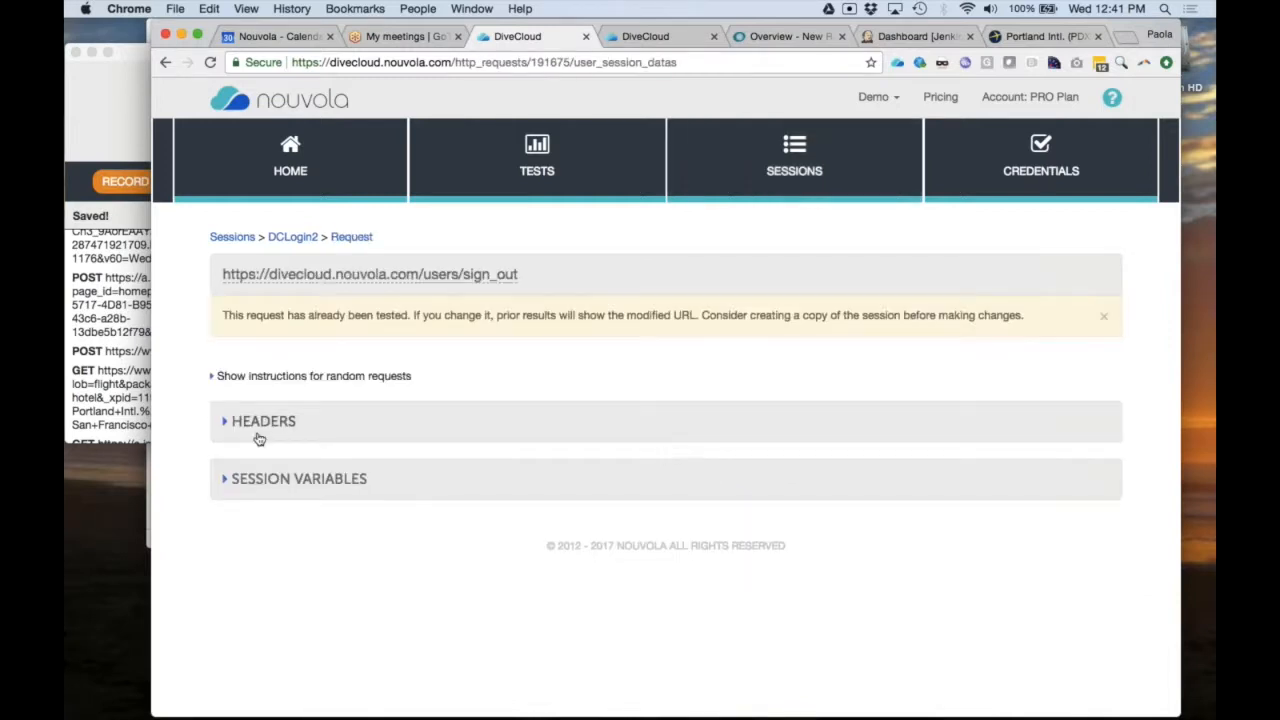
pyautogui.click(226, 480)
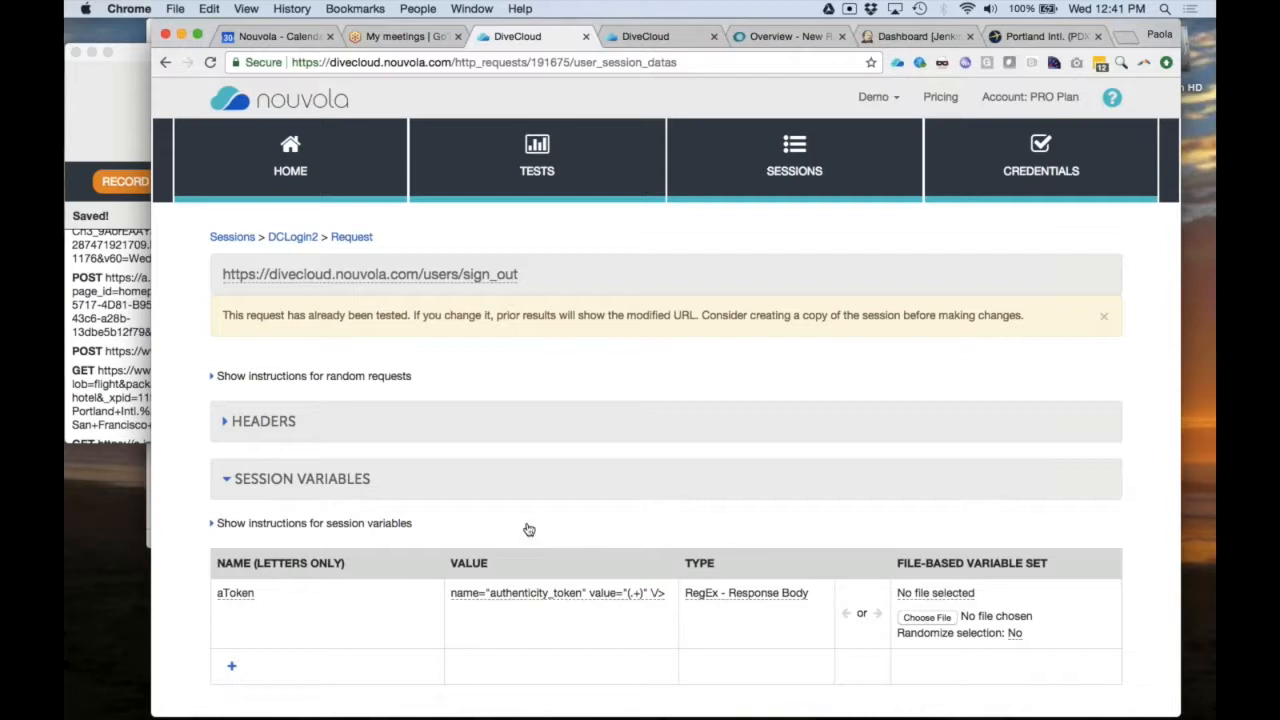
pyautogui.click(210, 524)
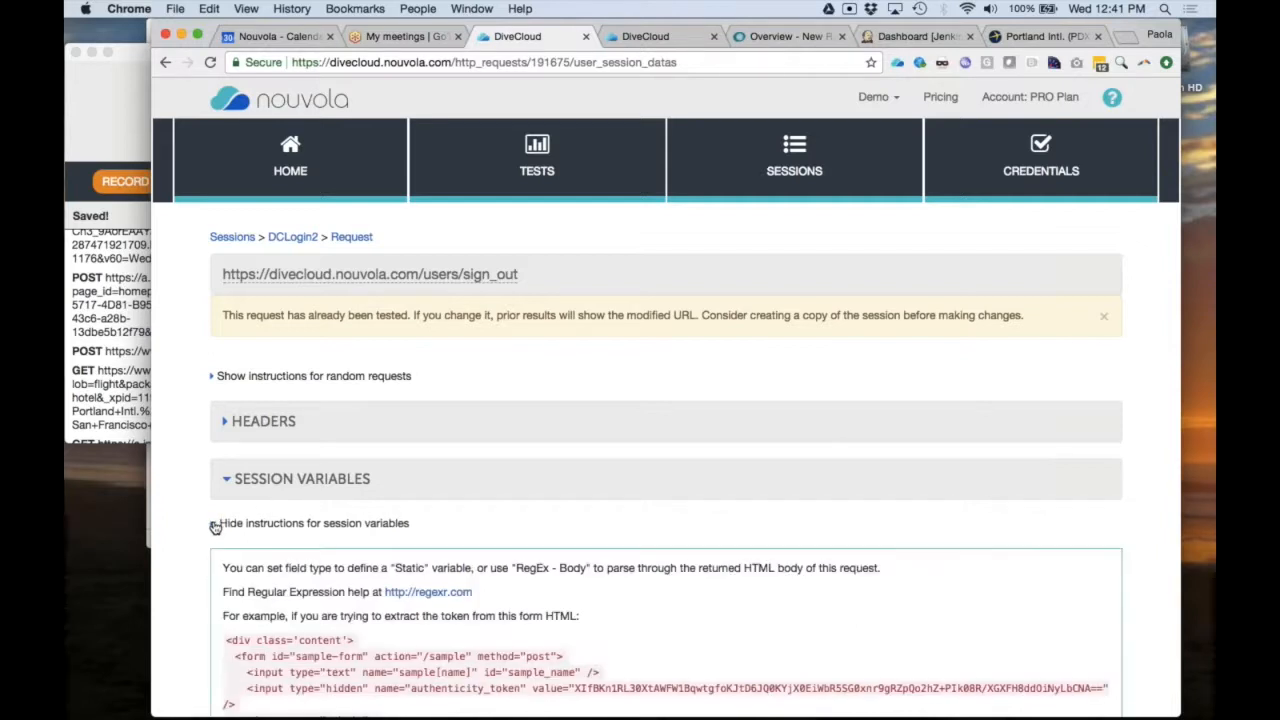
pyautogui.scroll(-3, 613, 639)
pyautogui.scroll(-2, 613, 639)
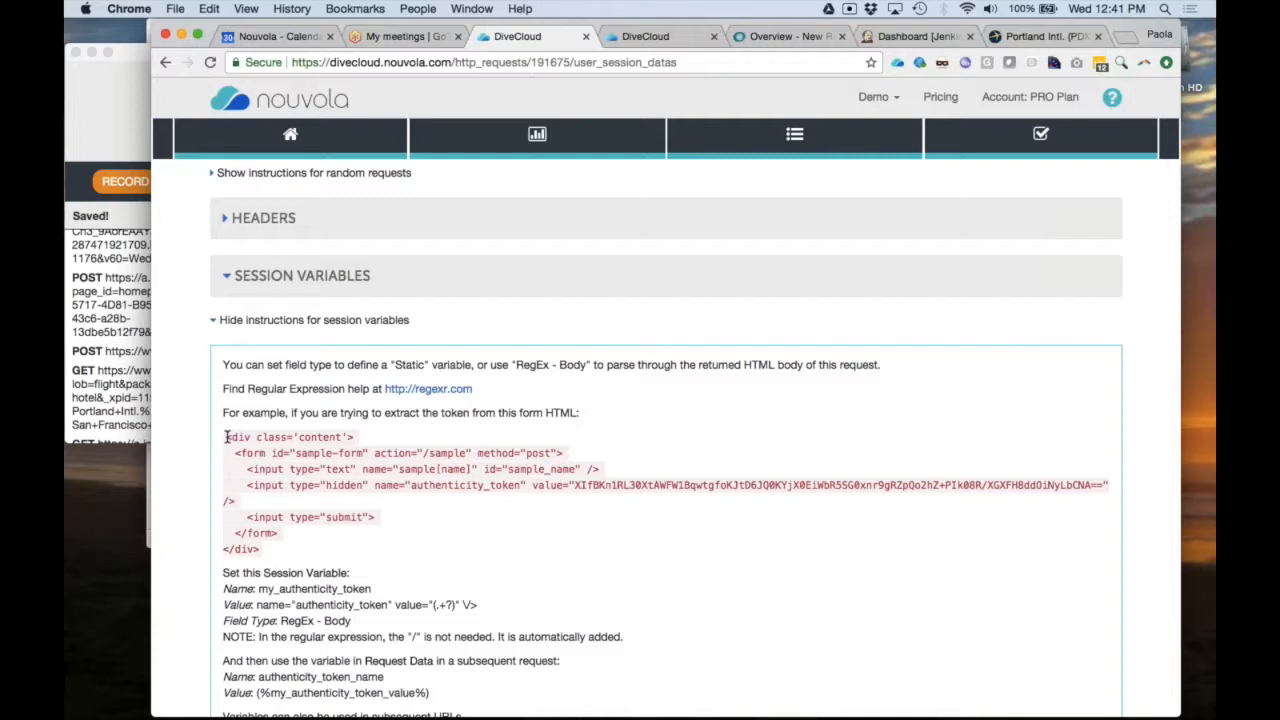
# - Highlight the hidden authenticity_token line in the example form HTML and view the type options for the aToken variable
pyautogui.tripleClick(446, 486)
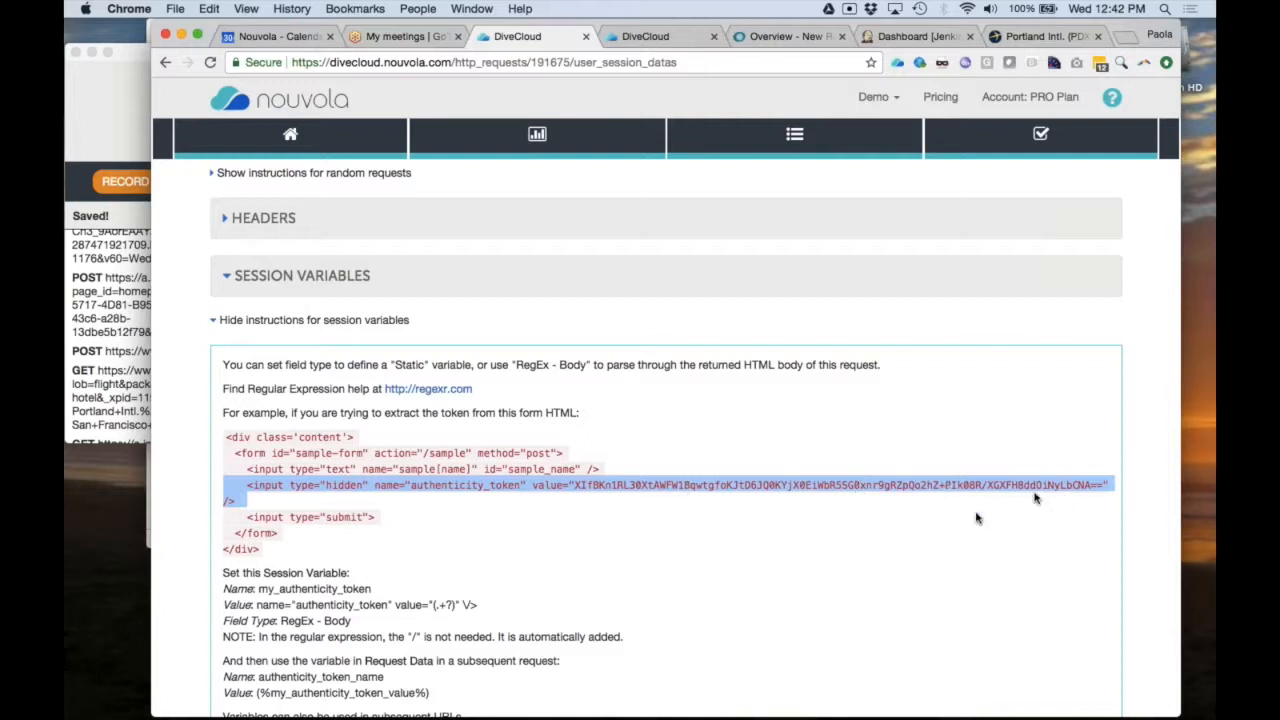
pyautogui.scroll(-3, 497, 540)
pyautogui.scroll(-2, 497, 540)
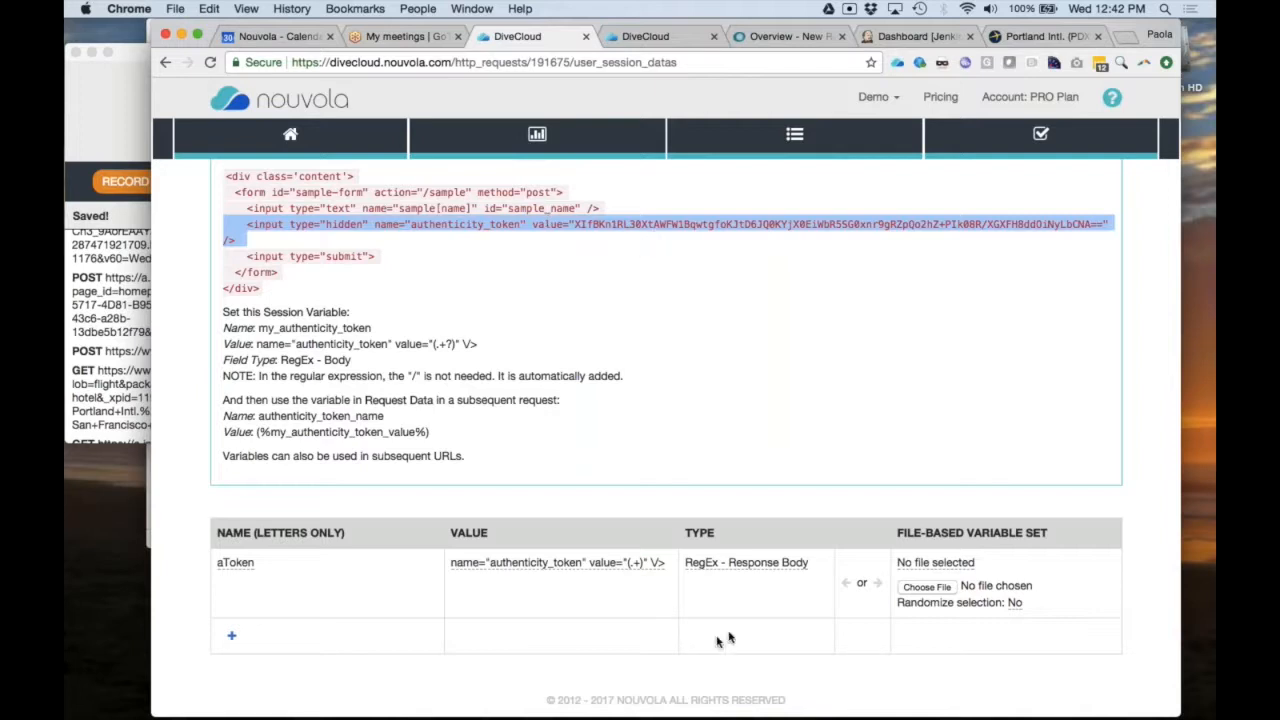
pyautogui.click(776, 565)
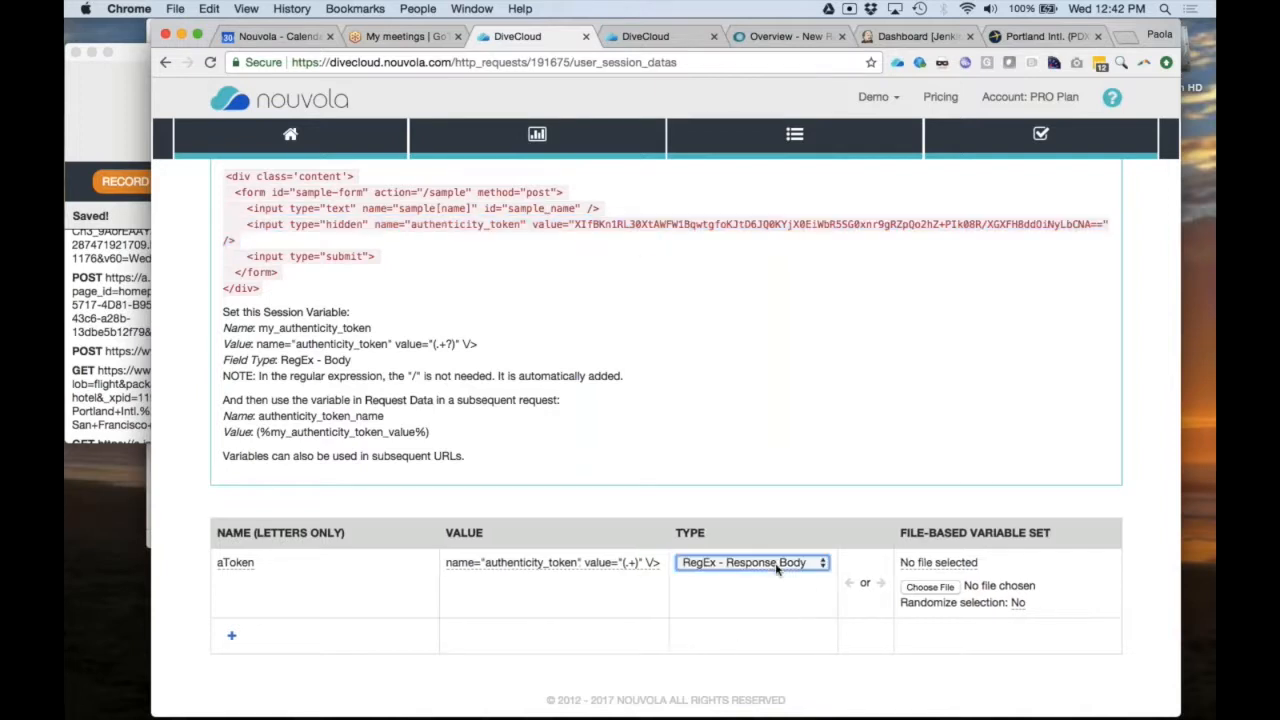
pyautogui.click(777, 566)
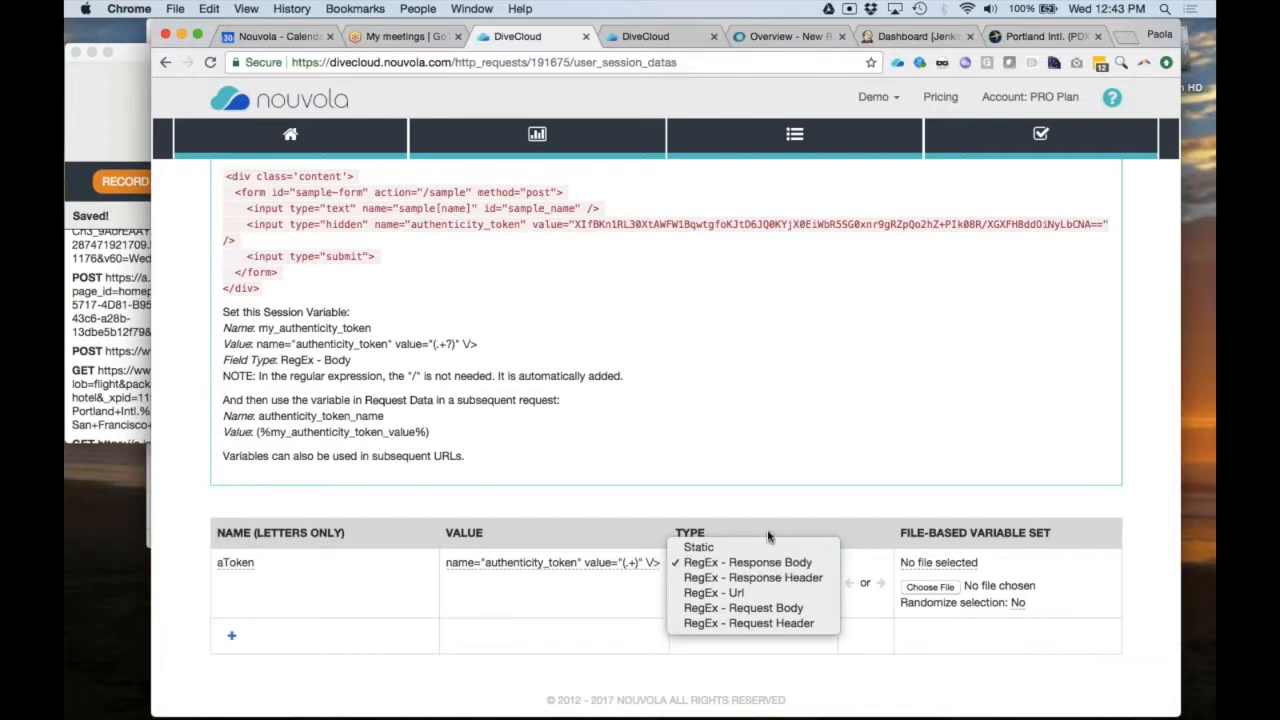
pyautogui.click(771, 537)
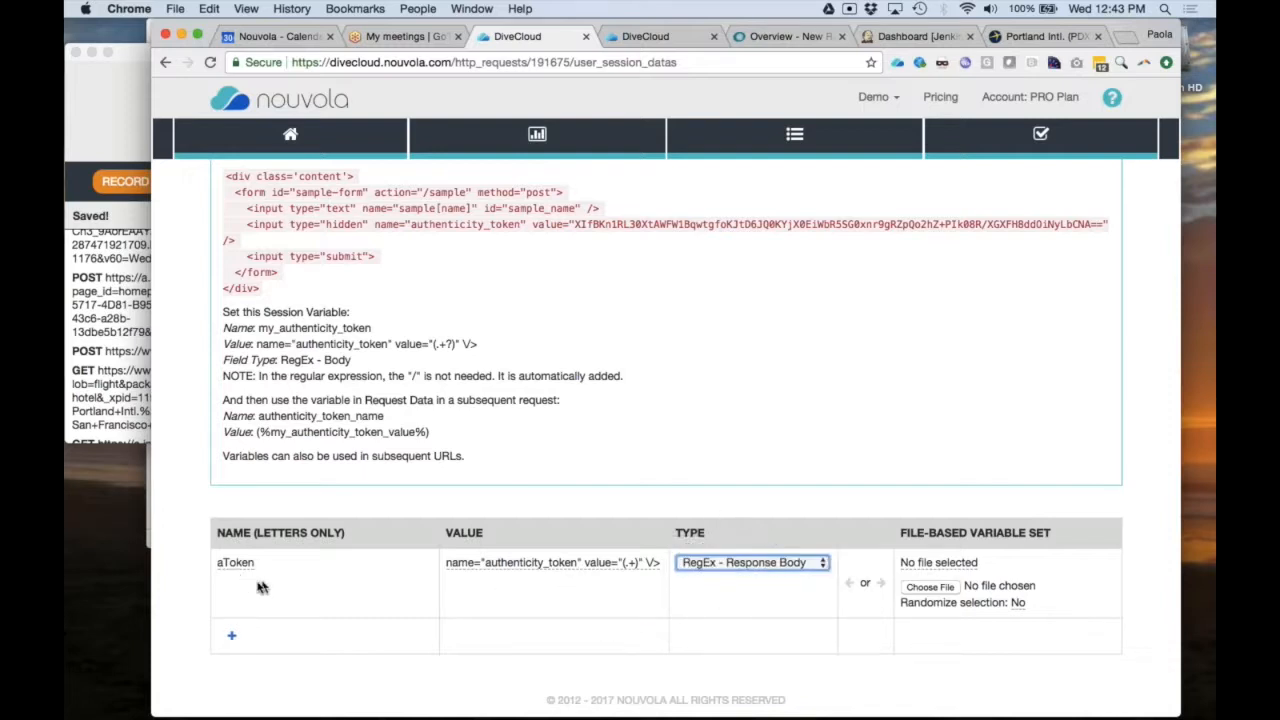
# - Return to the DCLogin2 session, open its POST sign_in request and expand the request data
pyautogui.scroll(10, 610, 416)
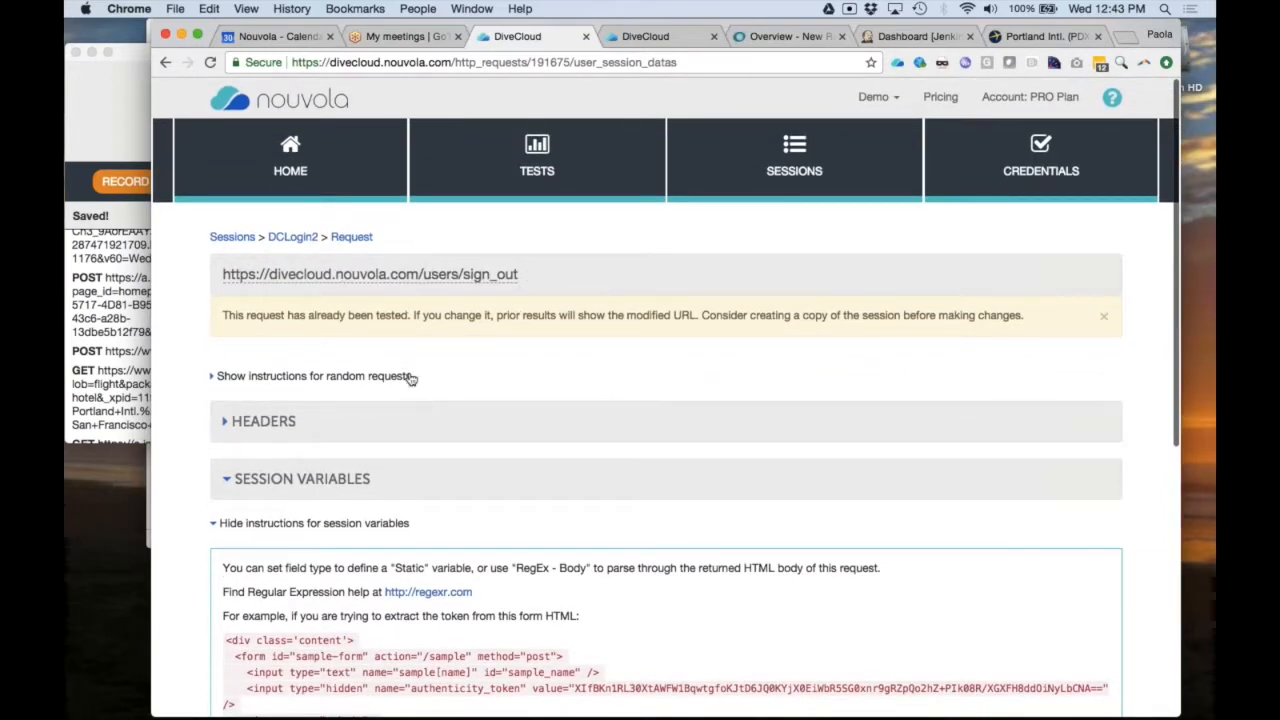
pyautogui.scroll(-10, 410, 377)
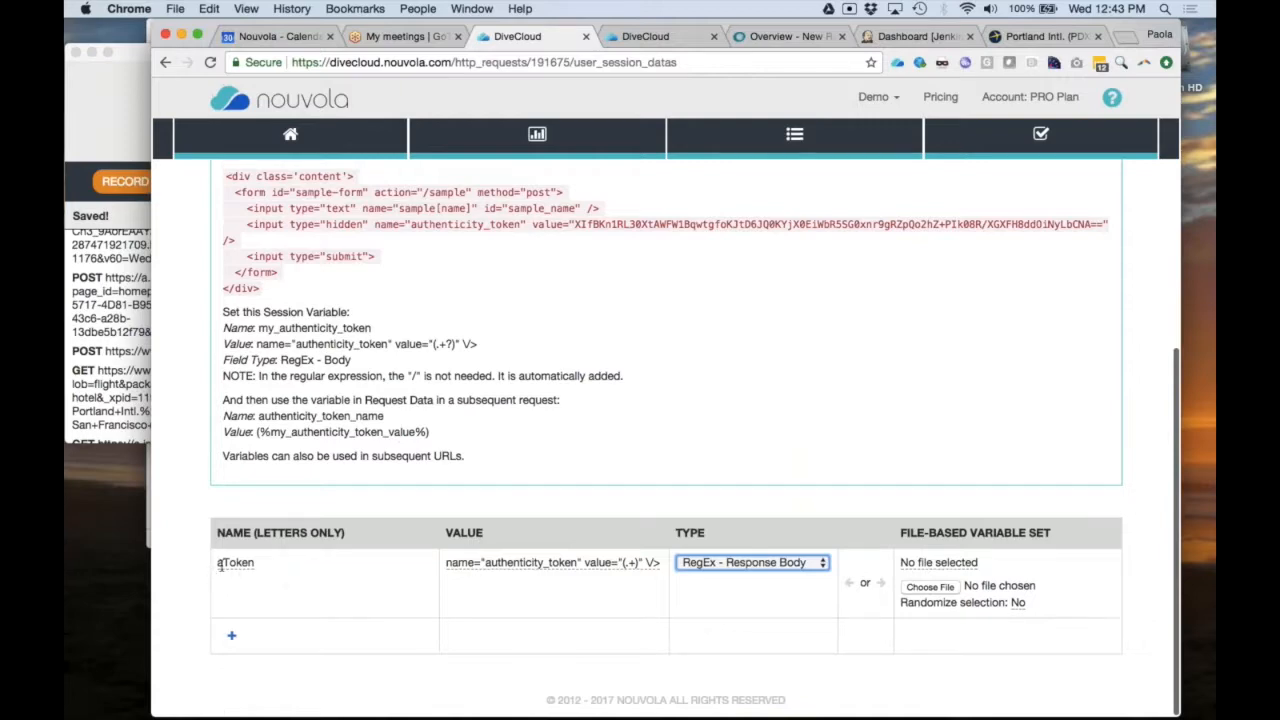
pyautogui.scroll(4, 403, 365)
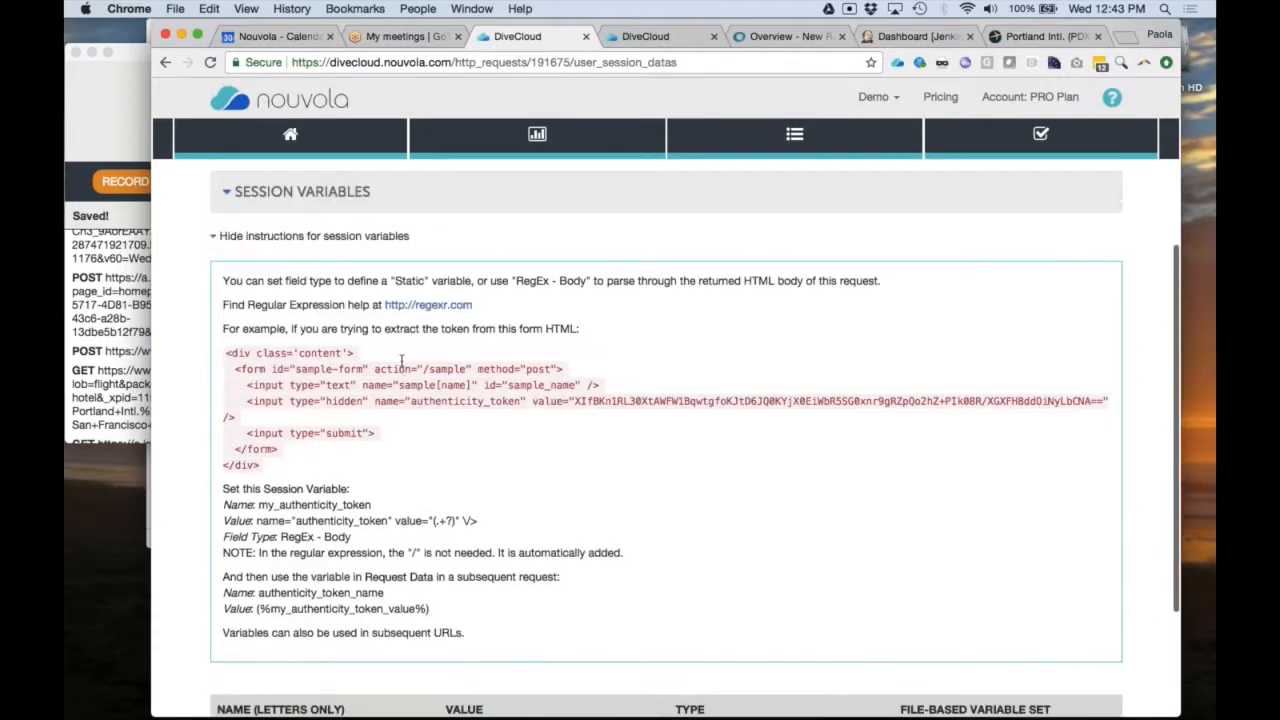
pyautogui.scroll(7, 403, 365)
pyautogui.click(292, 237)
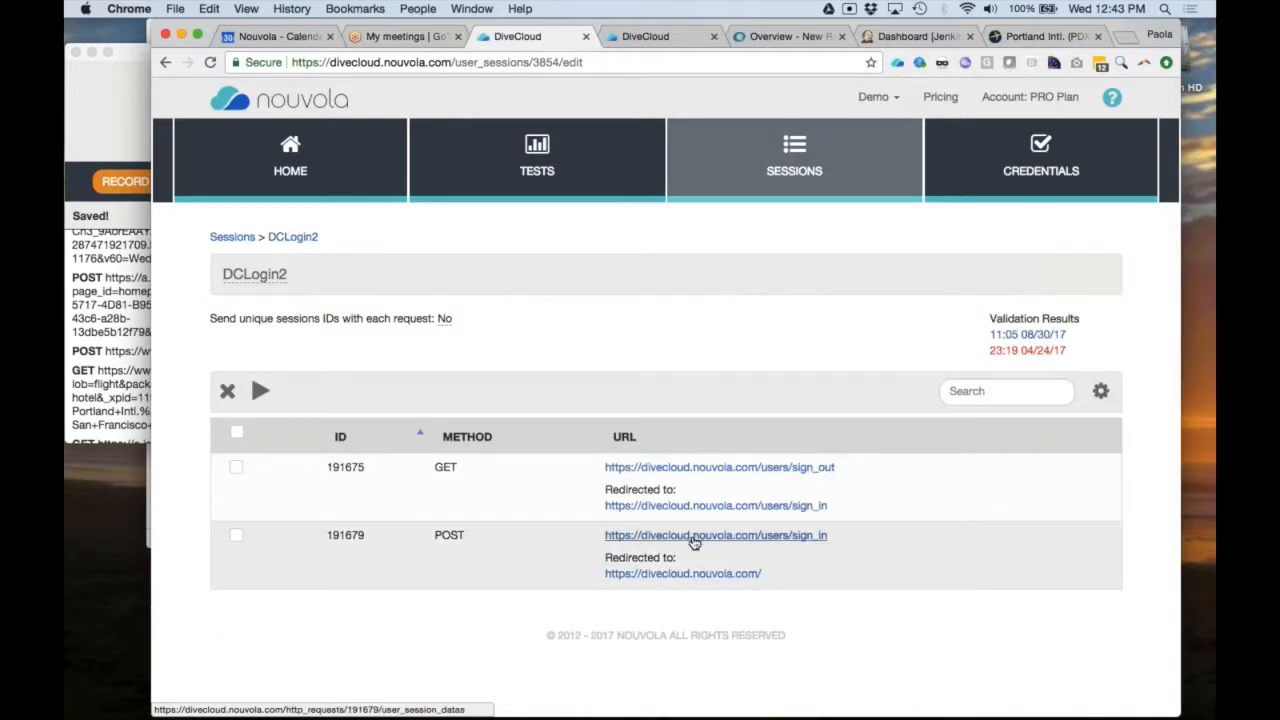
pyautogui.click(695, 537)
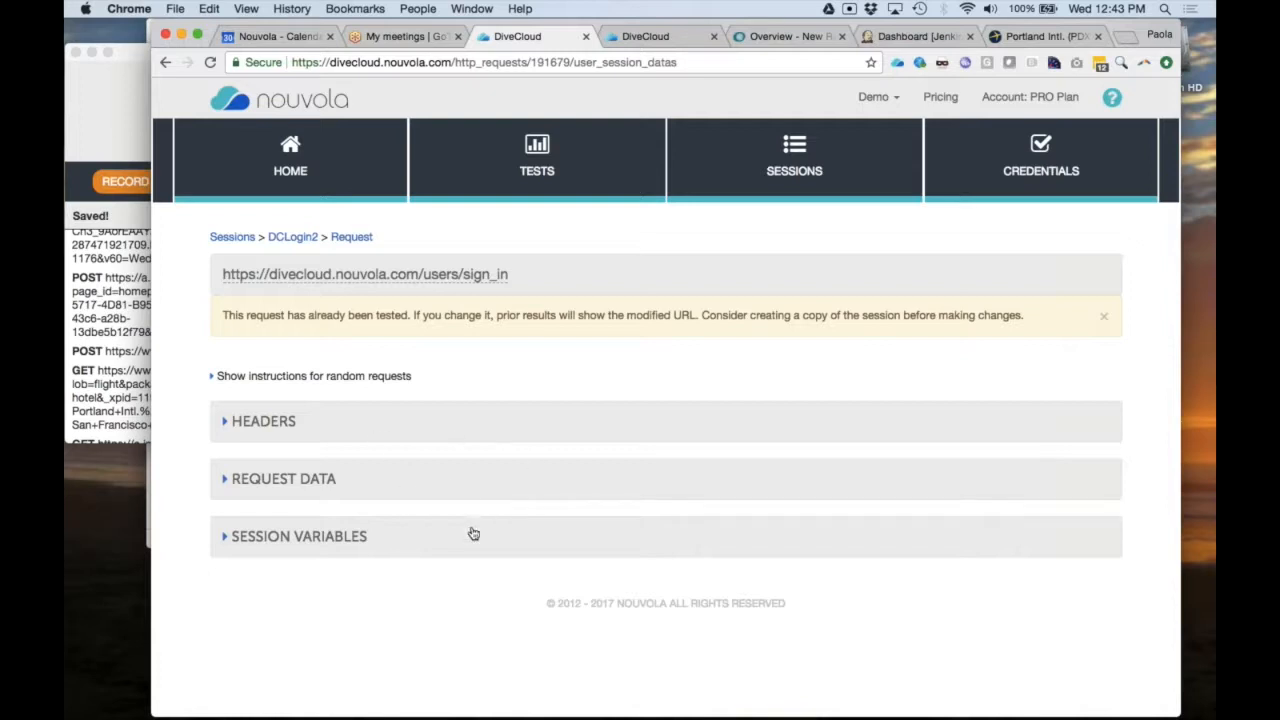
pyautogui.click(228, 481)
pyautogui.scroll(-2, 472, 580)
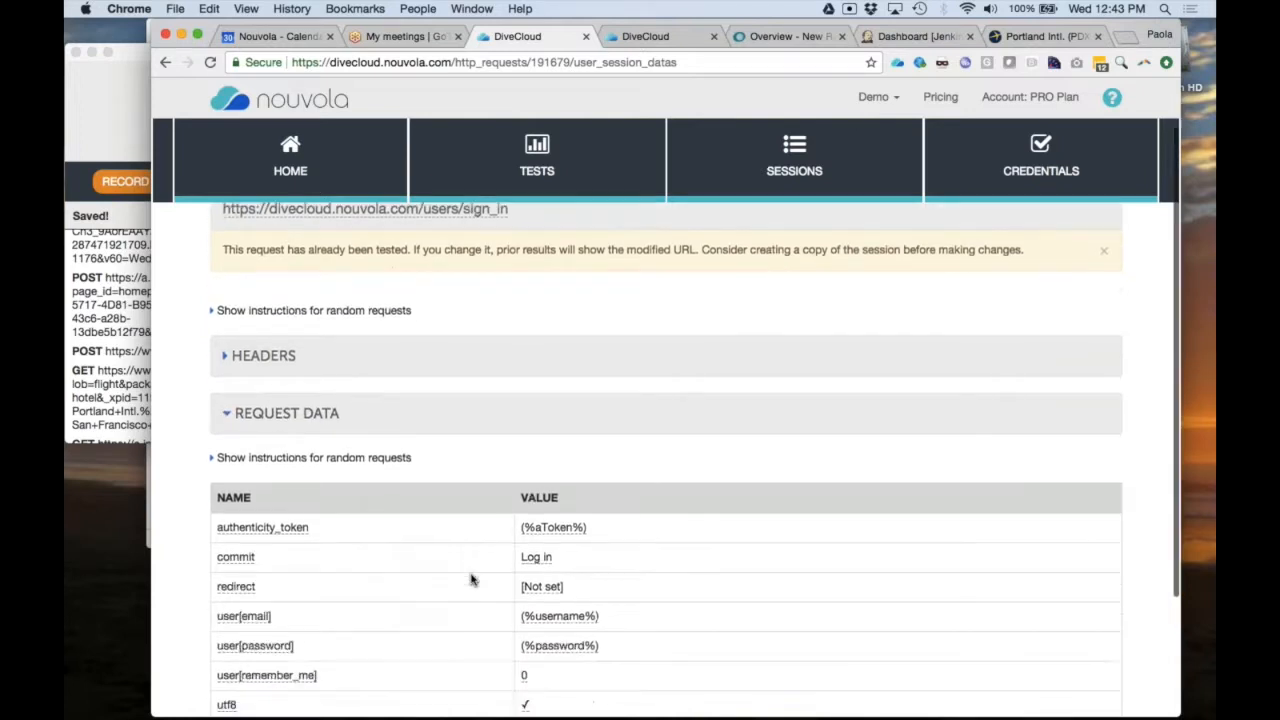
pyautogui.scroll(-3, 472, 580)
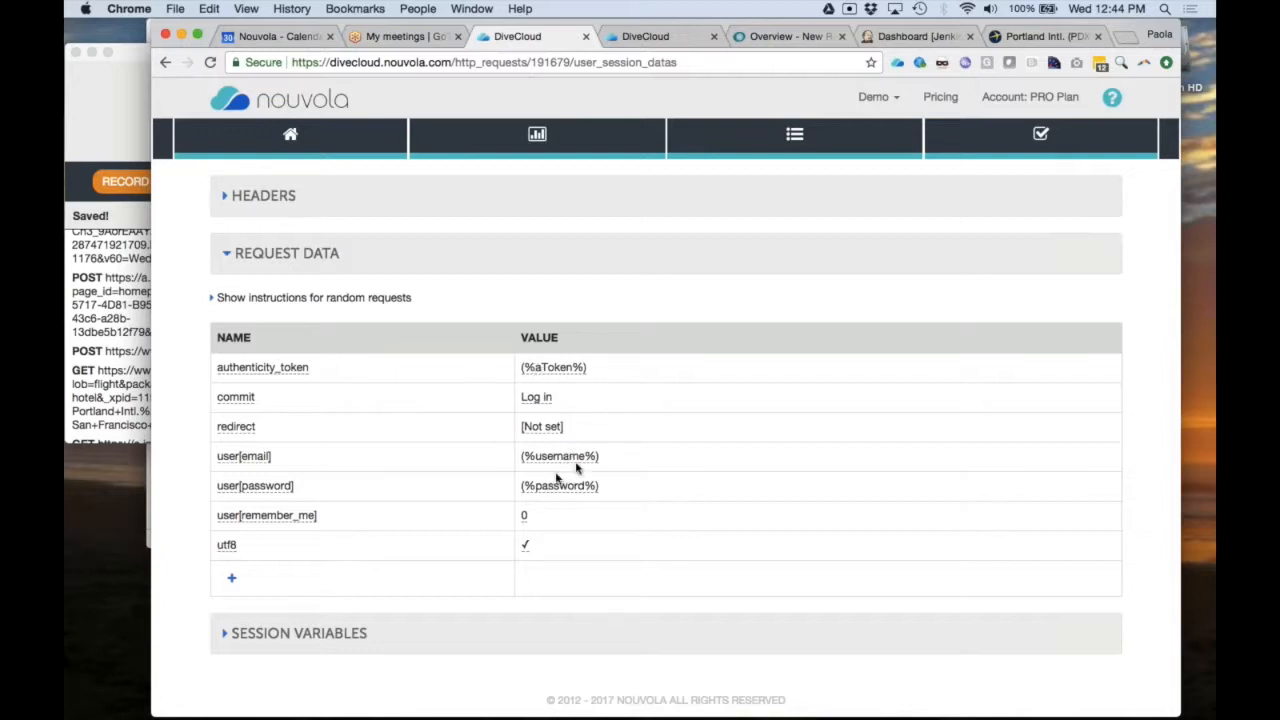
# - Expand the sign_in request's session variables and inspect the saved and local file choices for the password variable
pyautogui.scroll(-1, 541, 499)
pyautogui.click(225, 632)
pyautogui.scroll(-1, 225, 638)
pyautogui.scroll(-4, 225, 638)
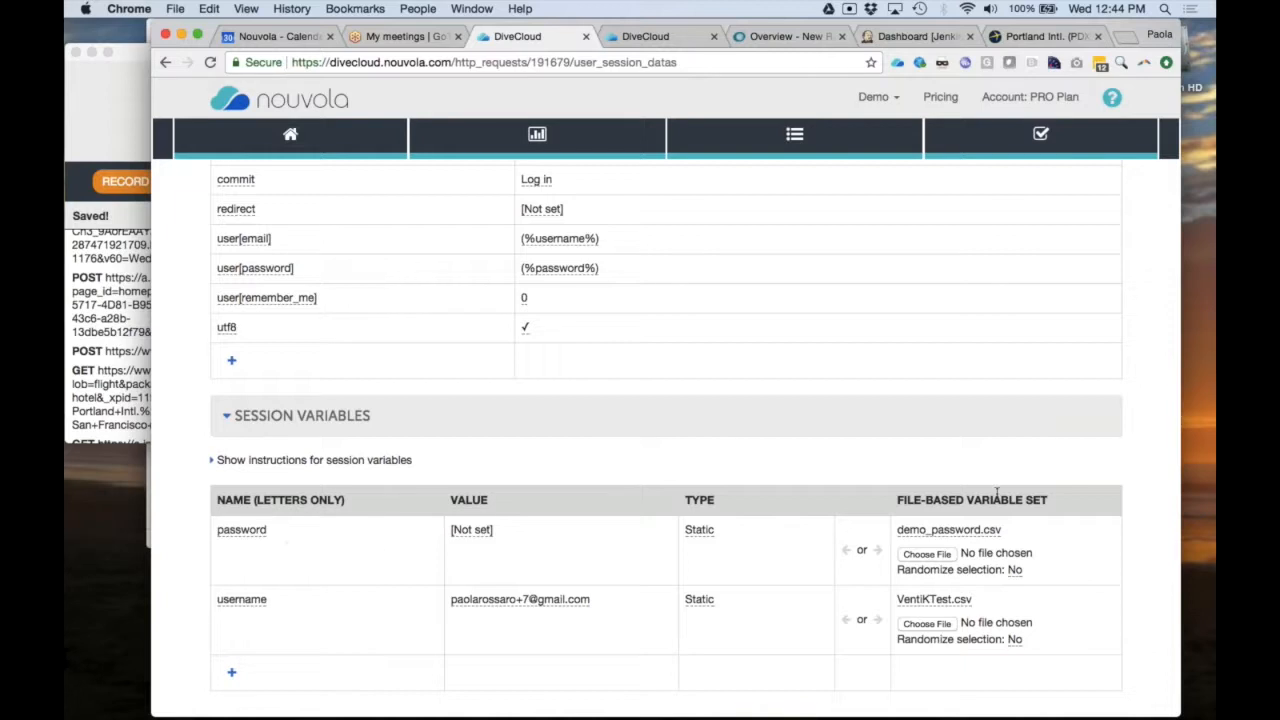
pyautogui.click(925, 531)
pyautogui.click(924, 530)
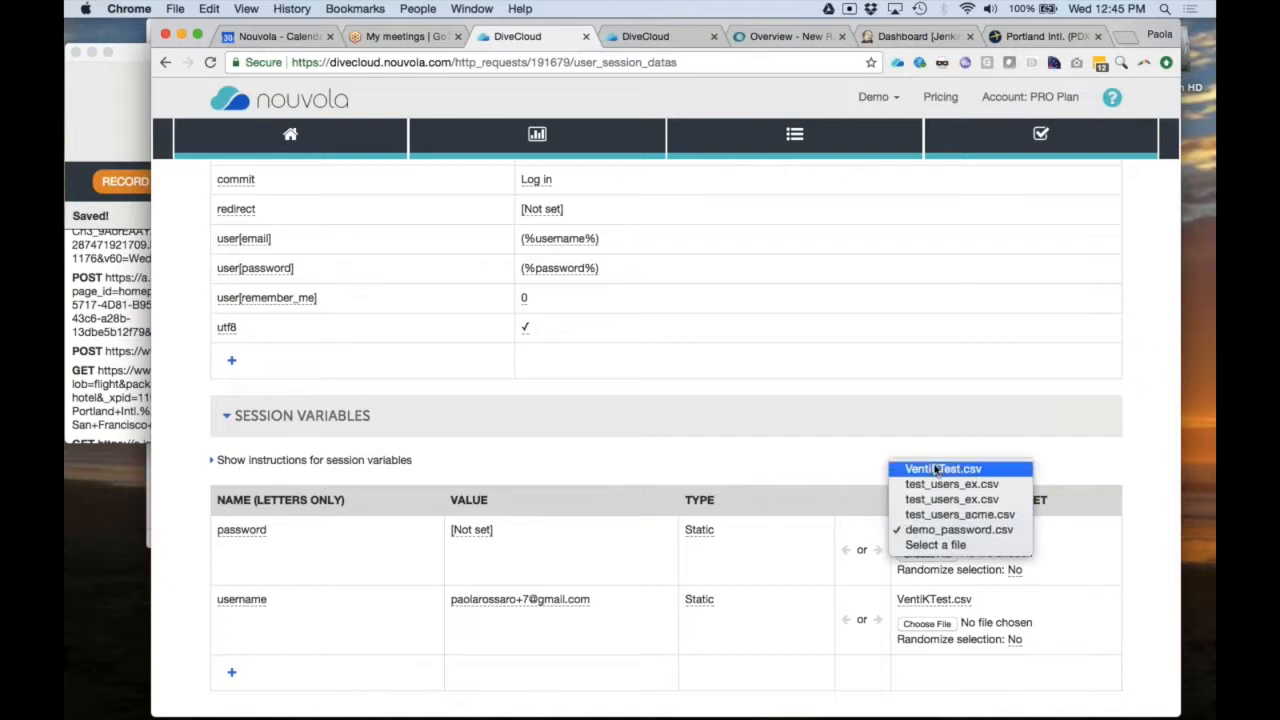
pyautogui.click(937, 531)
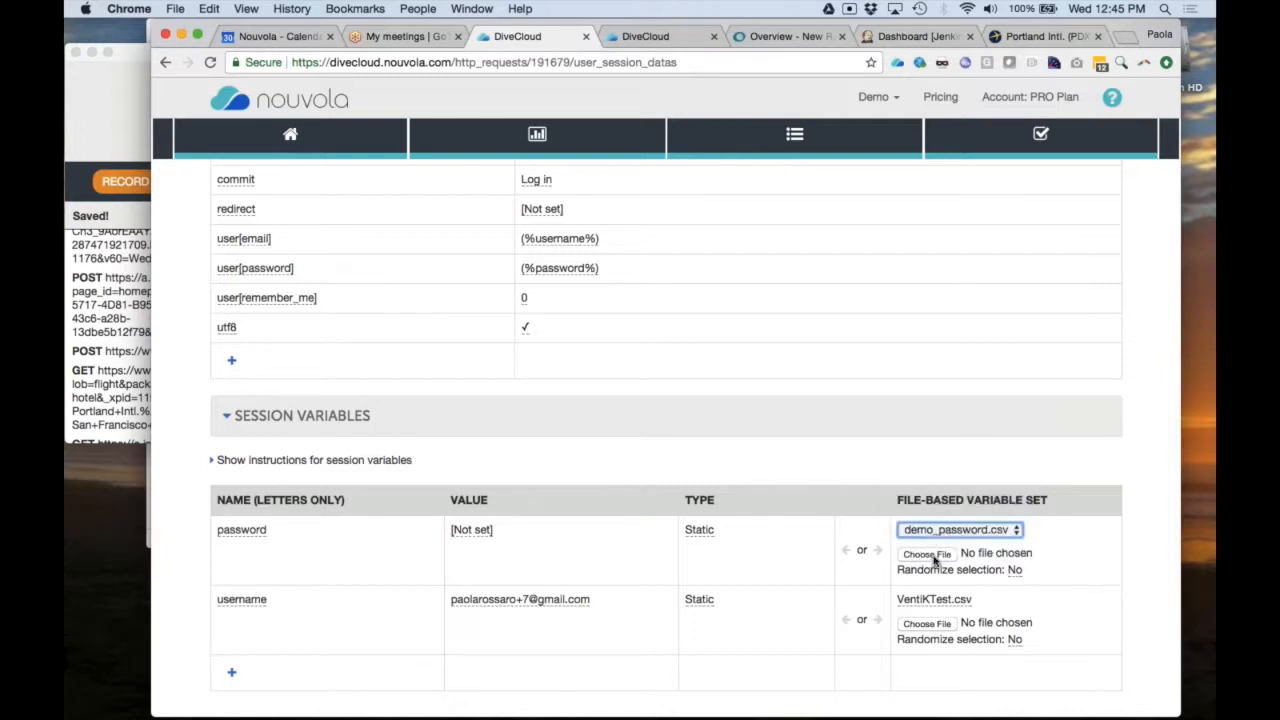
pyautogui.click(933, 557)
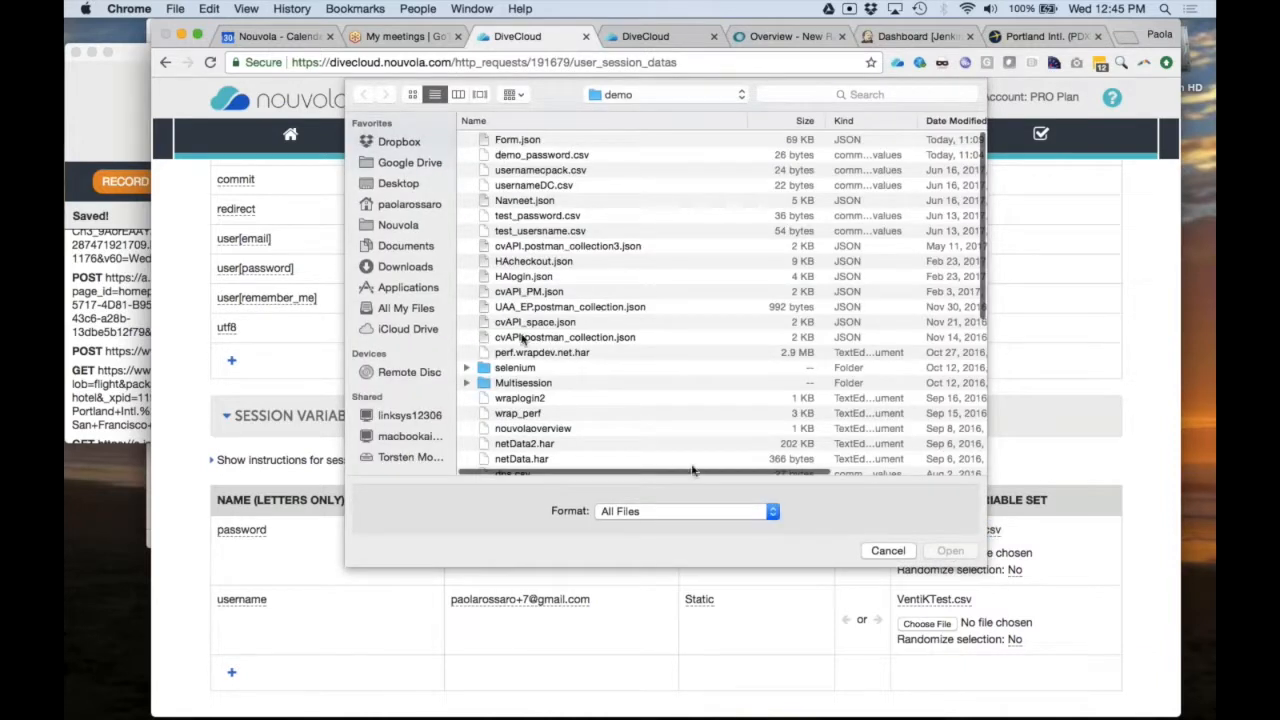
pyautogui.click(888, 551)
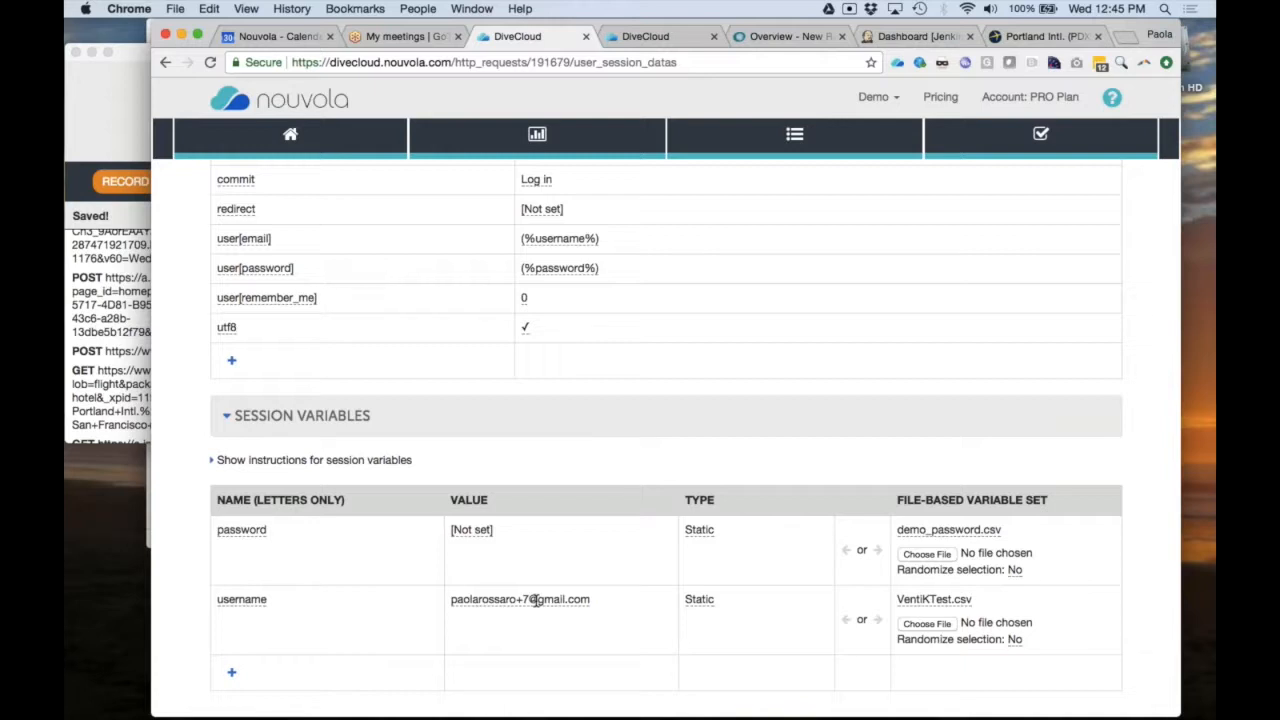
# - Copy the username session variable's e-mail value into the user[email] request data value
pyautogui.click(590, 600)
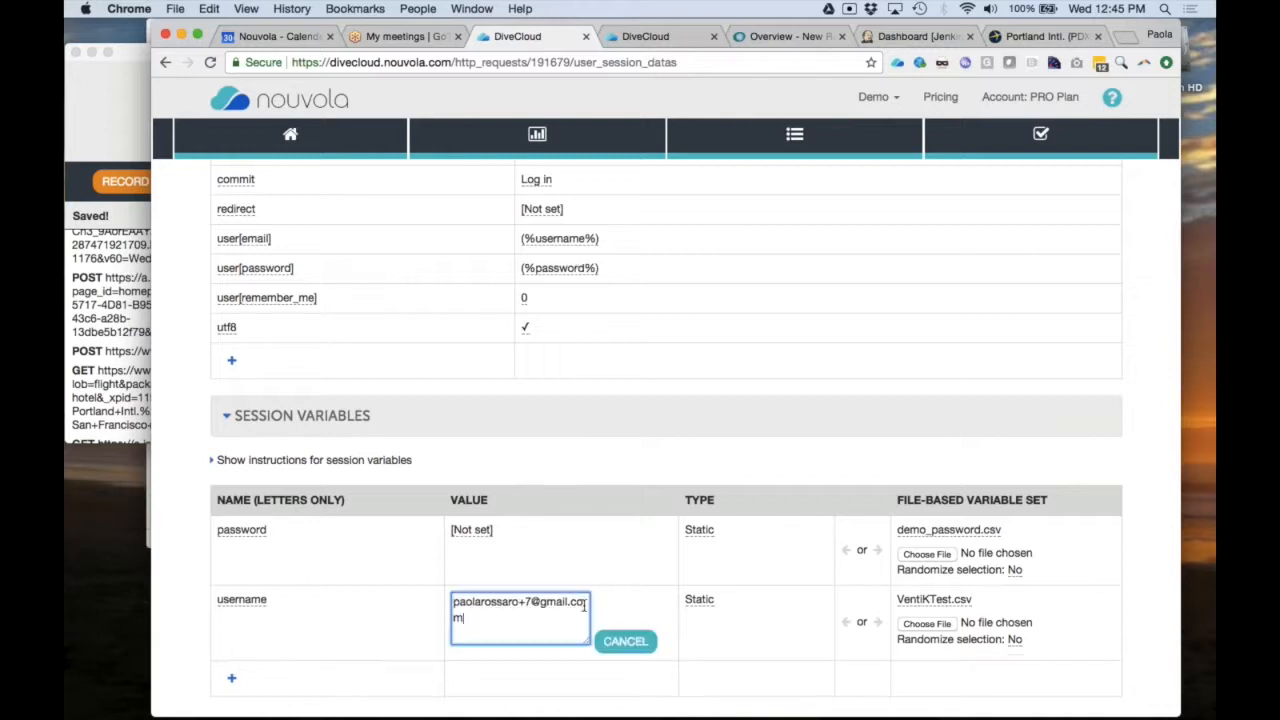
pyautogui.tripleClick(583, 601)
pyautogui.press('super+c')
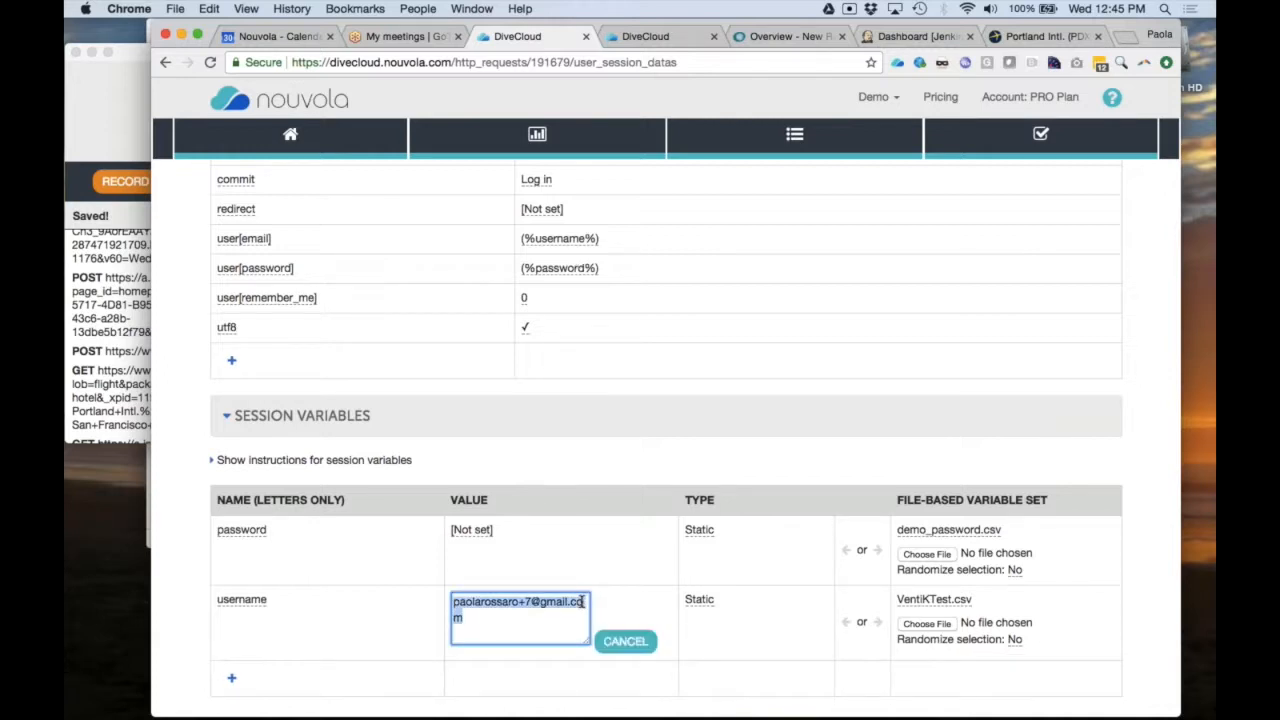
pyautogui.click(565, 238)
pyautogui.tripleClick(565, 240)
pyautogui.press('super+v')
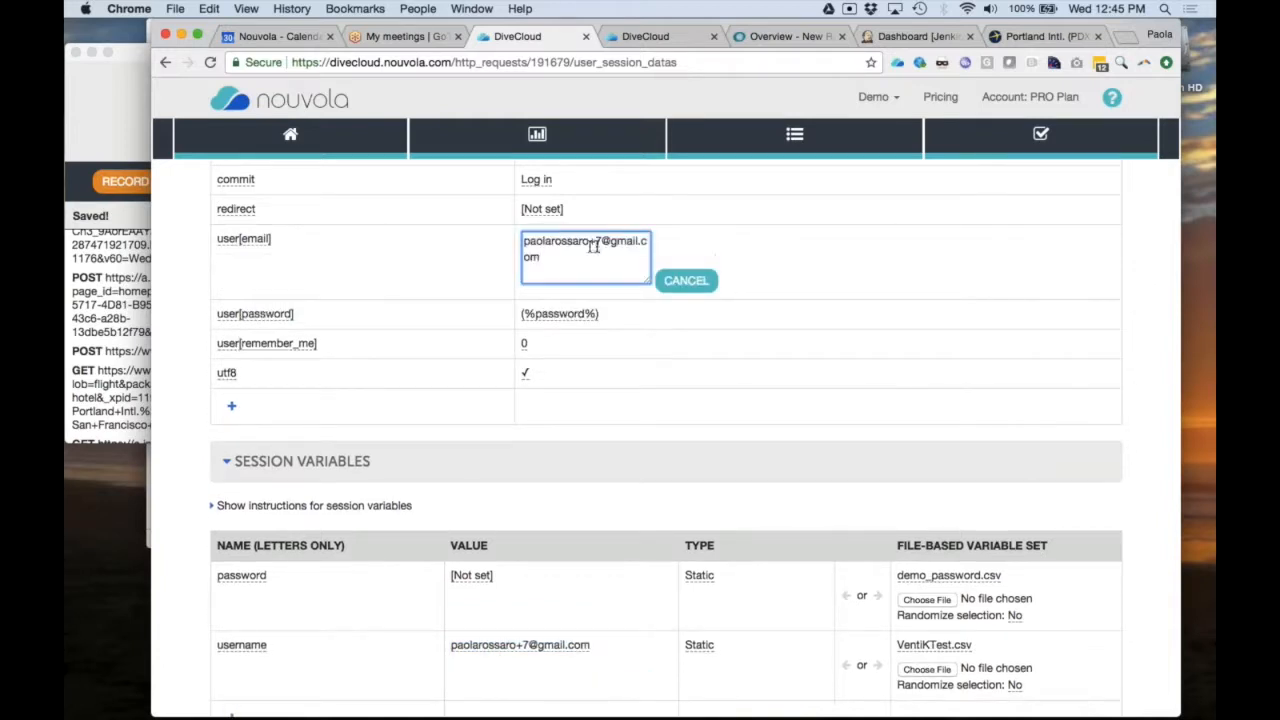
# - Replace the number in the user[email] value with the range (1-7)
pyautogui.click(602, 241)
pyautogui.press('BackSpace')
pyautogui.write('(')
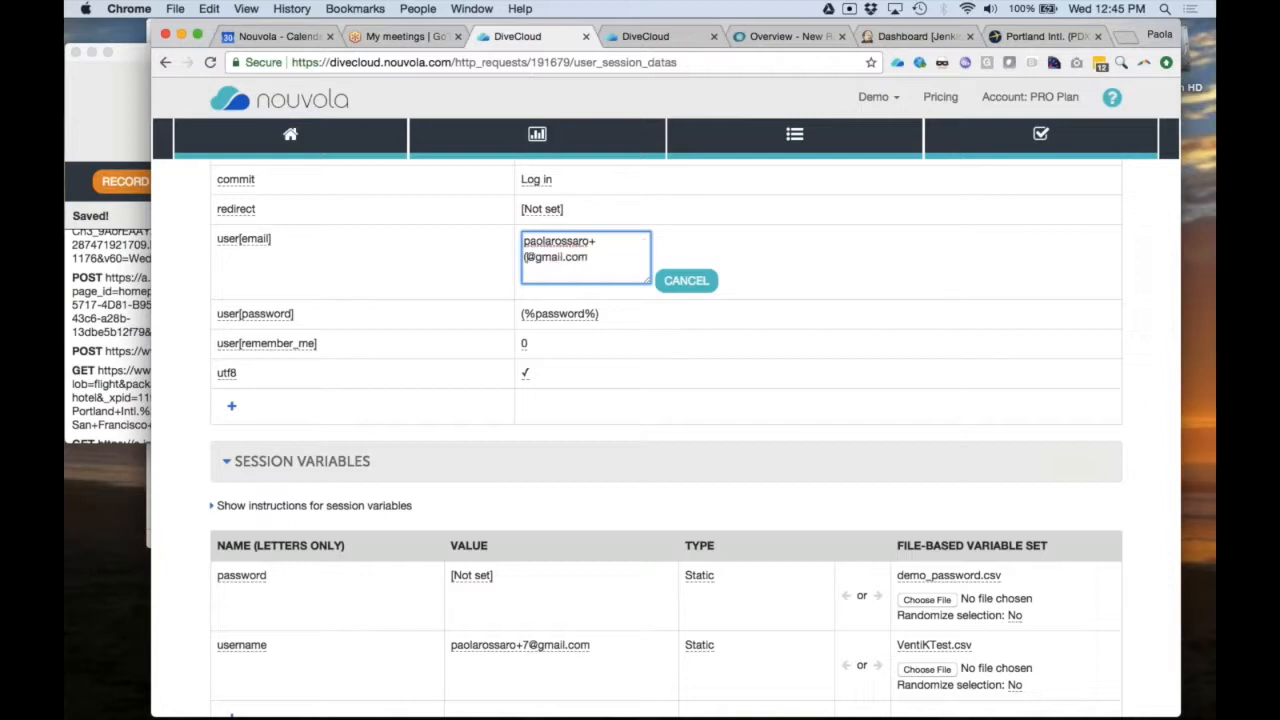
pyautogui.write('1-7)')
pyautogui.click(768, 268)
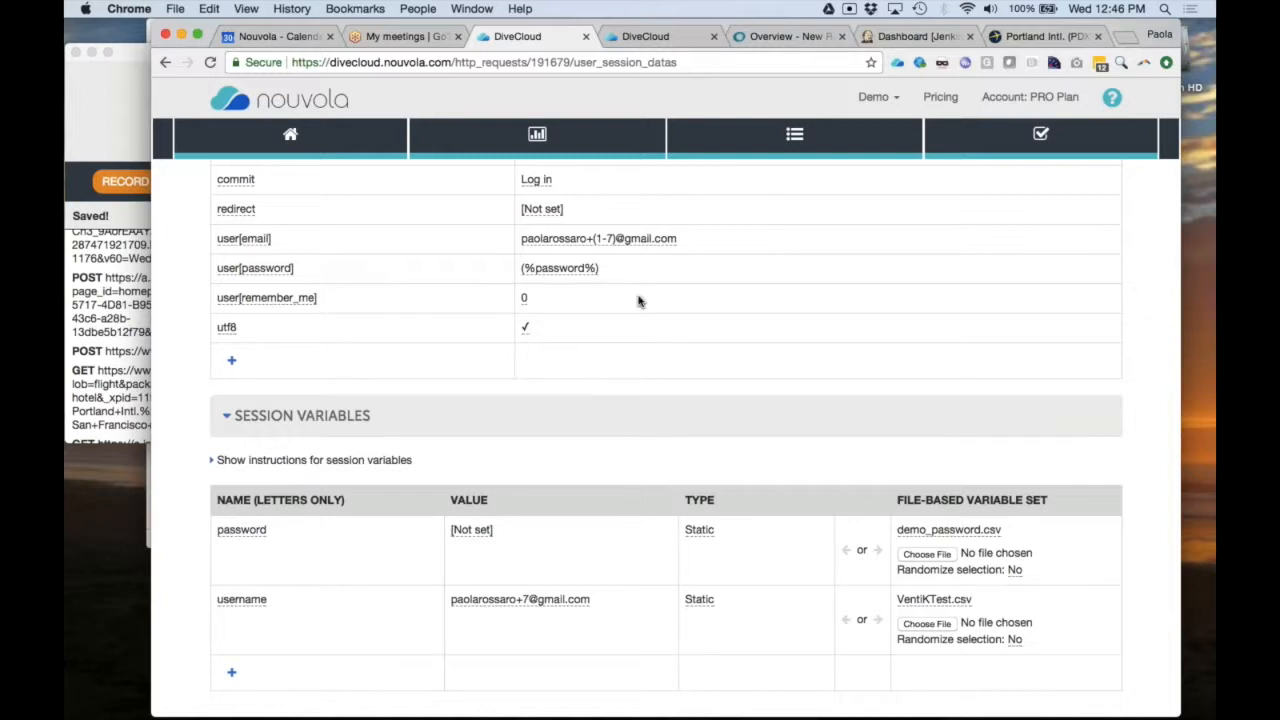
# - Expand the request data's instructions for random requests and examine the syntax for number ranges and other random values
pyautogui.scroll(2, 637, 297)
pyautogui.scroll(2, 638, 298)
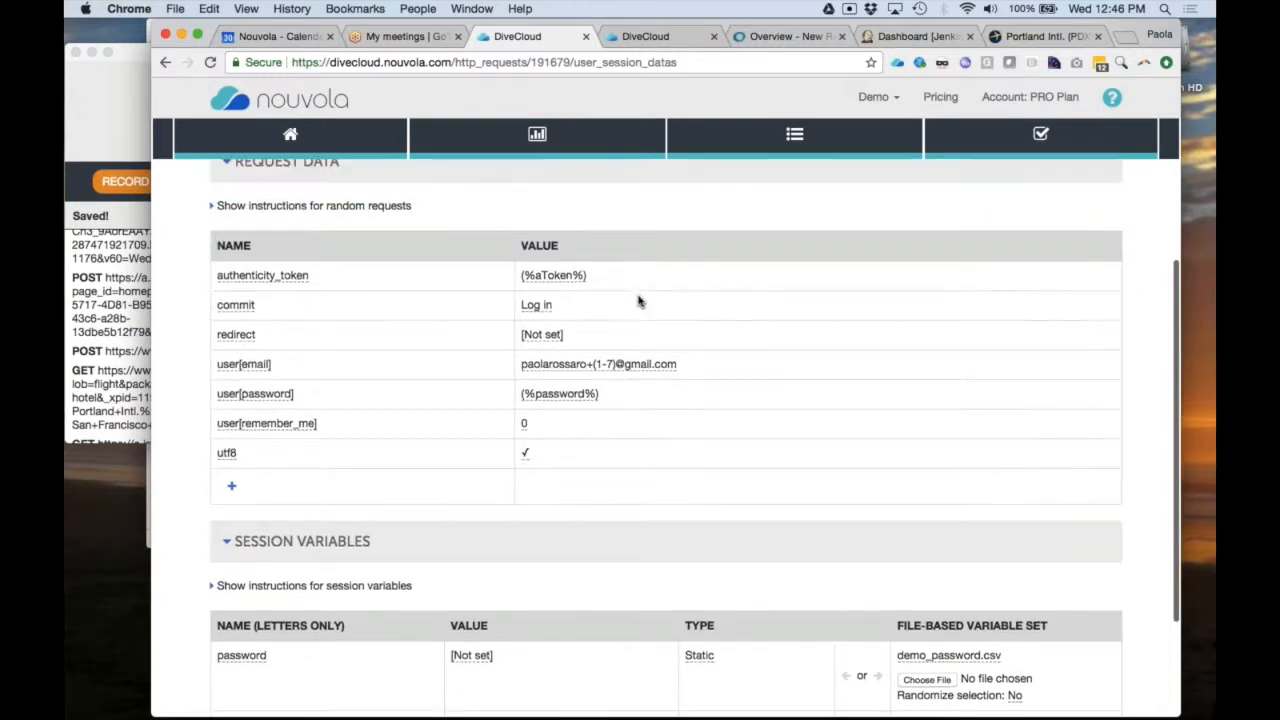
pyautogui.scroll(-3, 637, 297)
pyautogui.scroll(-2, 638, 289)
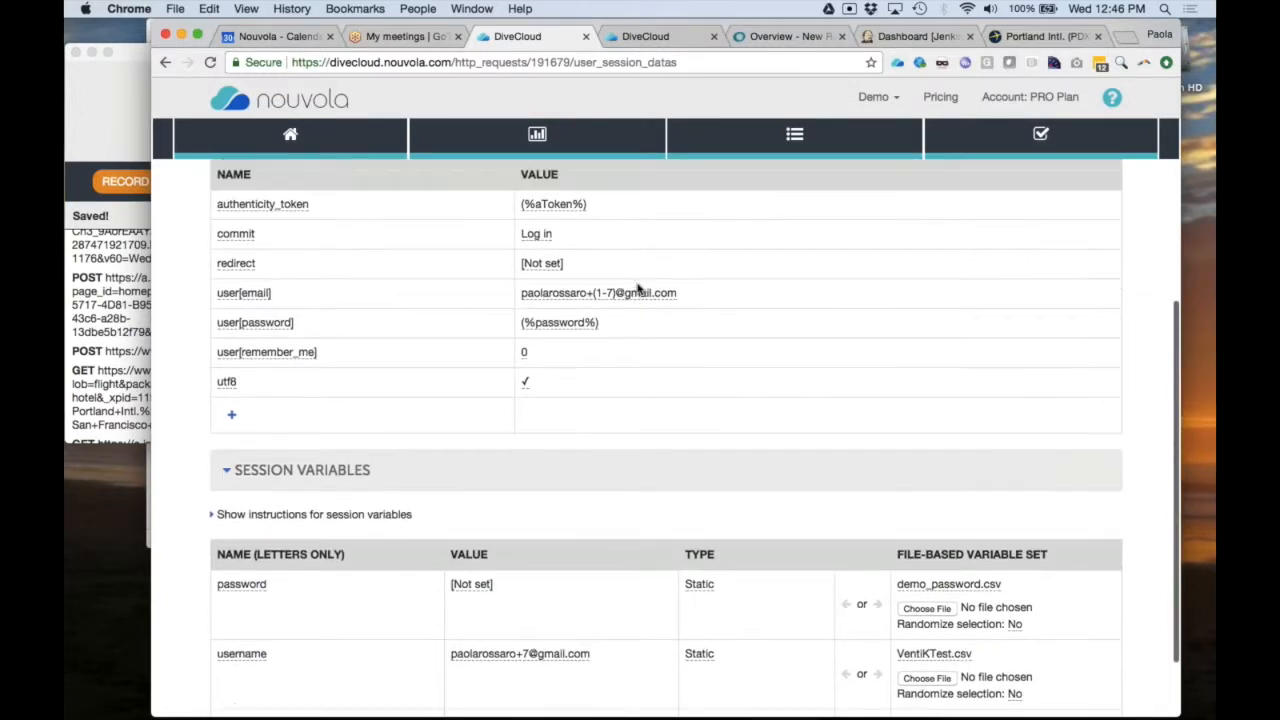
pyautogui.scroll(2, 638, 289)
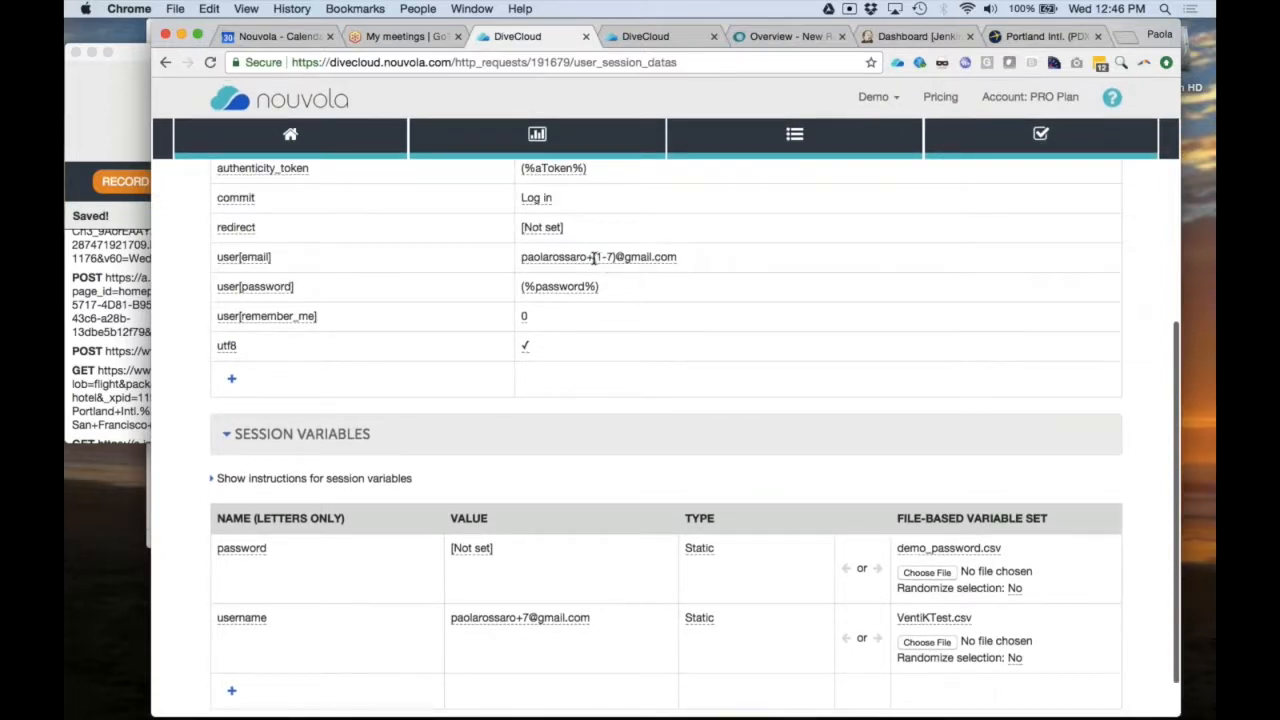
pyautogui.scroll(7, 605, 262)
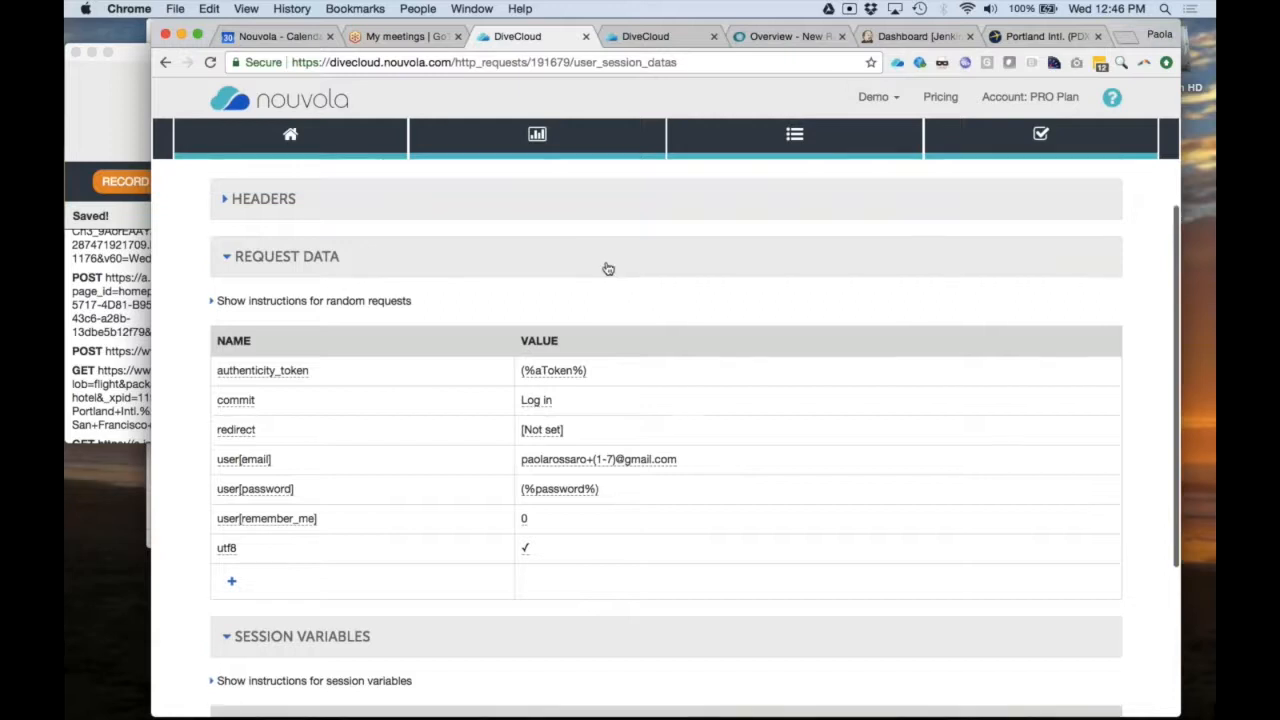
pyautogui.click(212, 308)
pyautogui.scroll(-5, 449, 500)
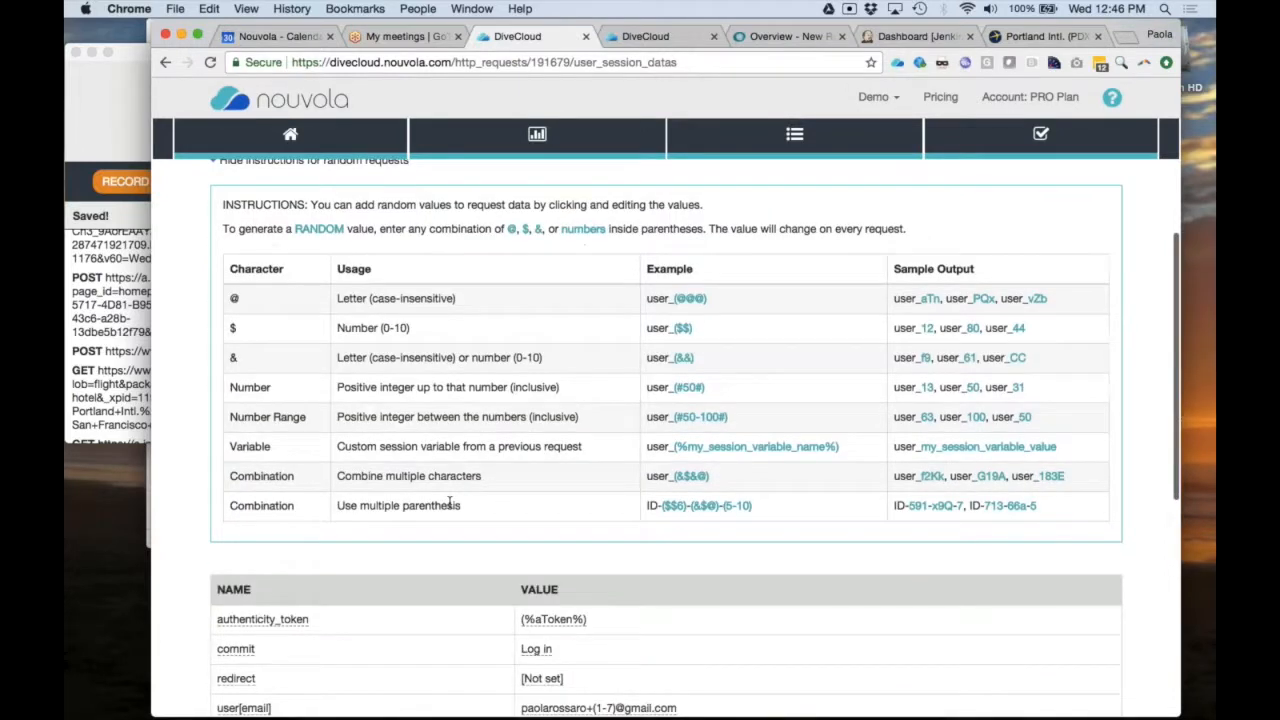
pyautogui.scroll(2, 503, 243)
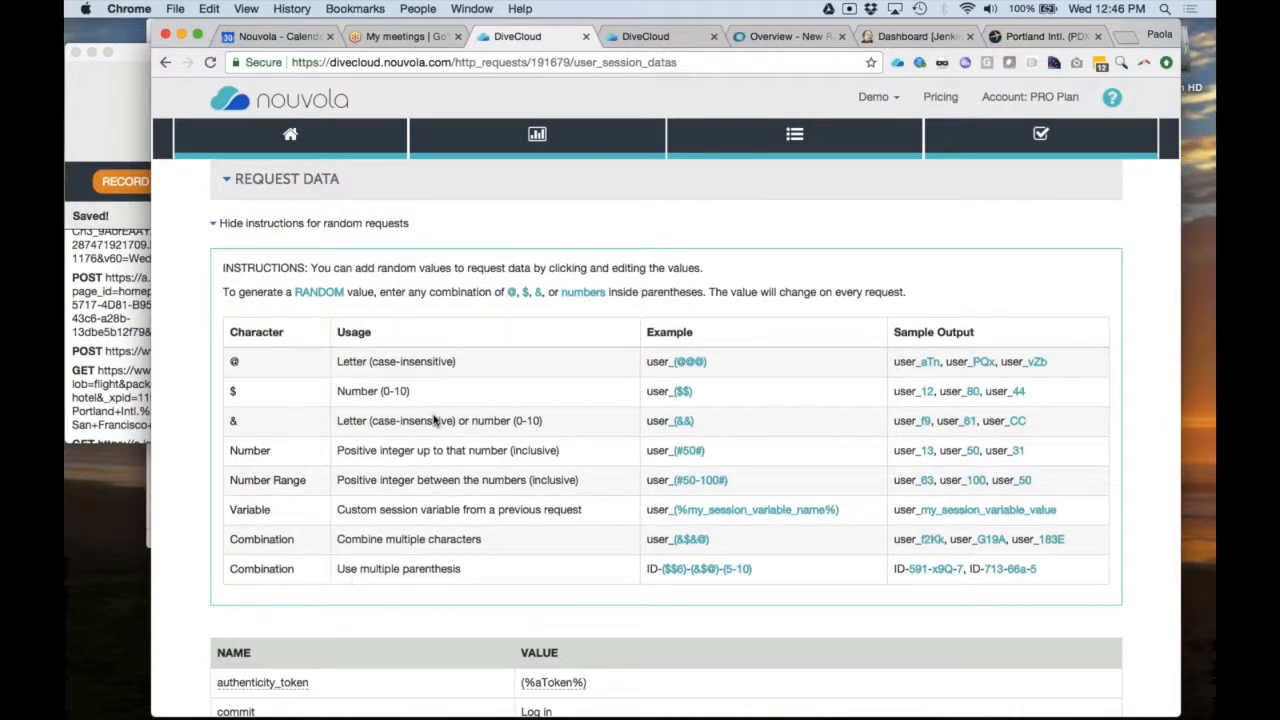
pyautogui.scroll(-1, 434, 420)
pyautogui.scroll(-3, 434, 420)
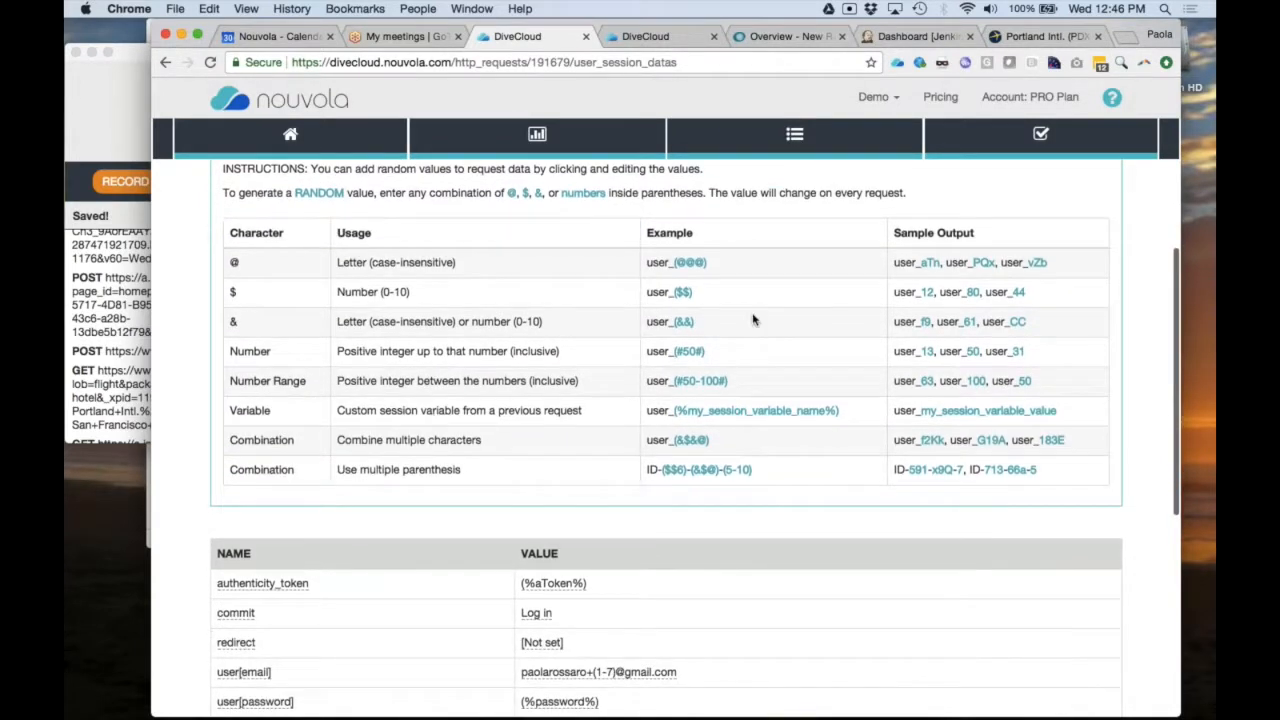
pyautogui.scroll(-2, 664, 425)
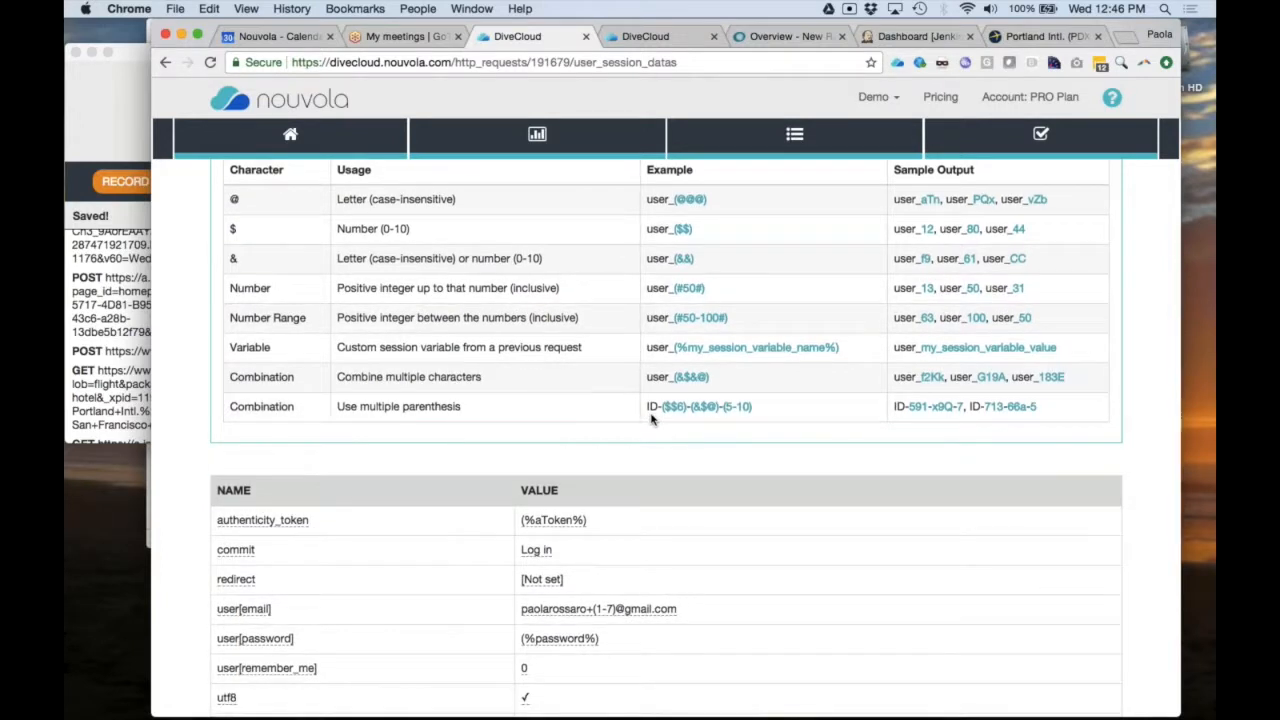
# - Correct the number range in the user[email] value to (#1-7#)
pyautogui.click(596, 608)
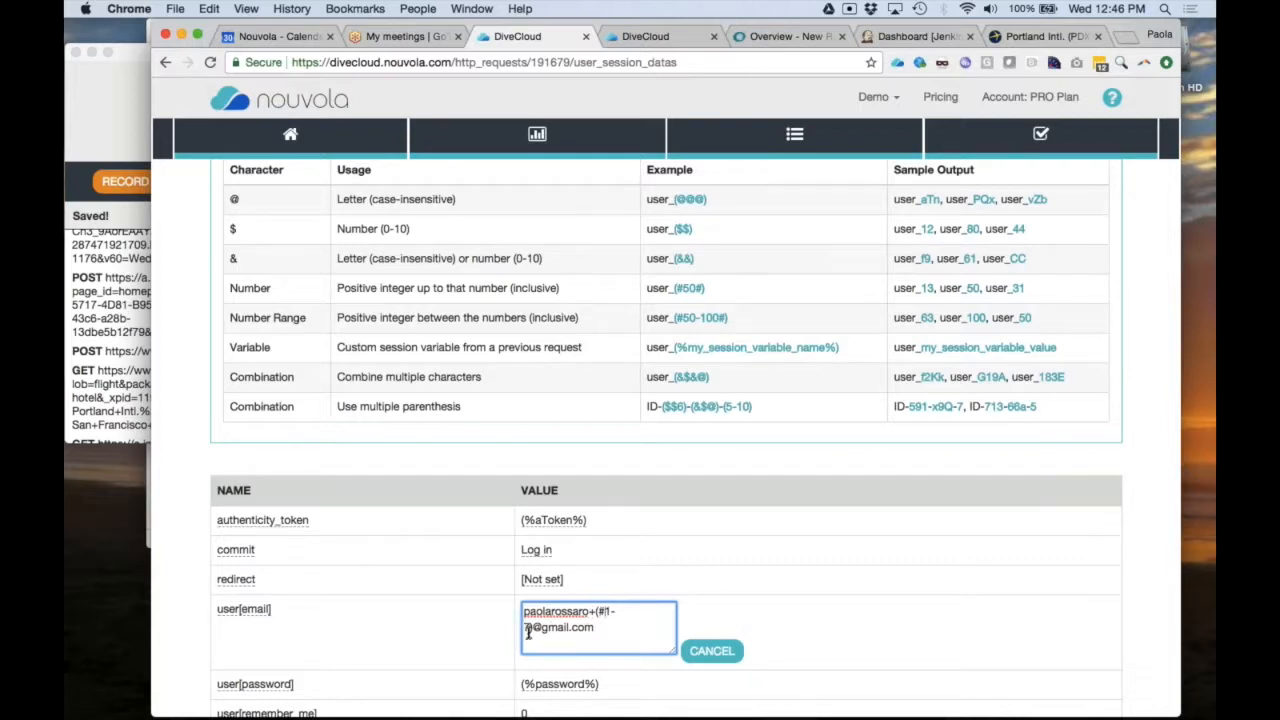
pyautogui.write('#')
pyautogui.click(776, 596)
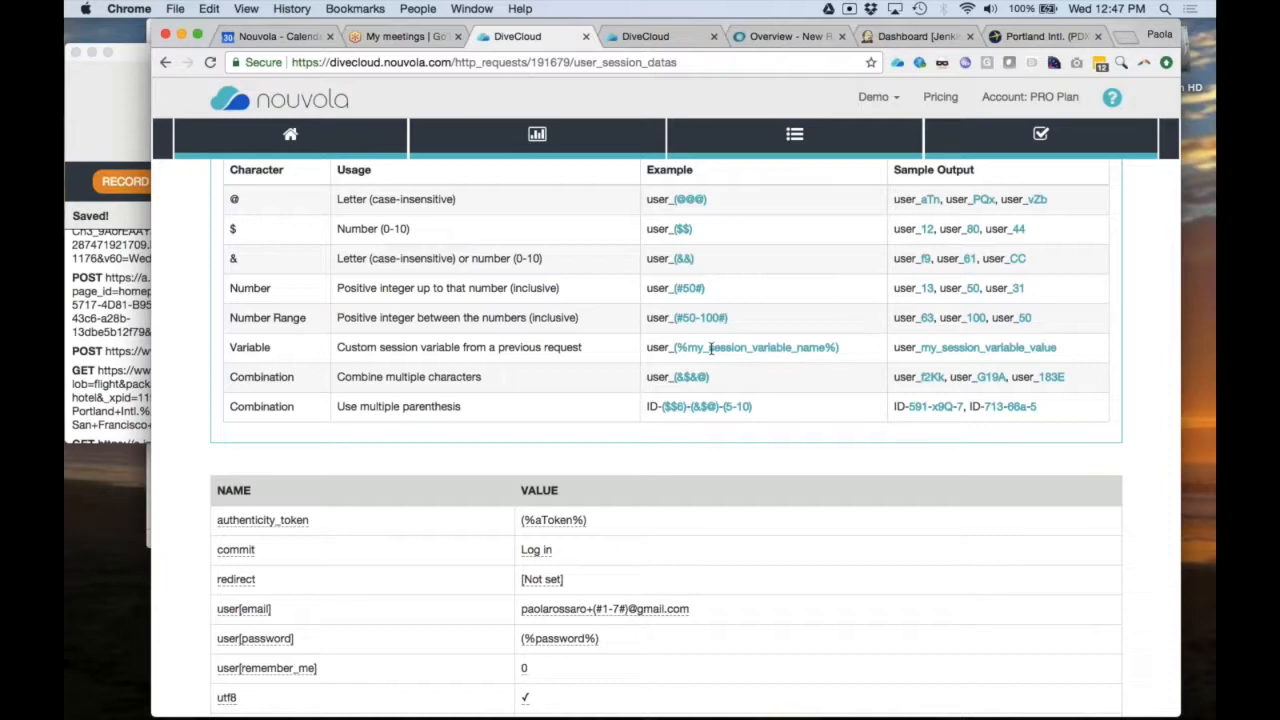
pyautogui.scroll(5, 710, 347)
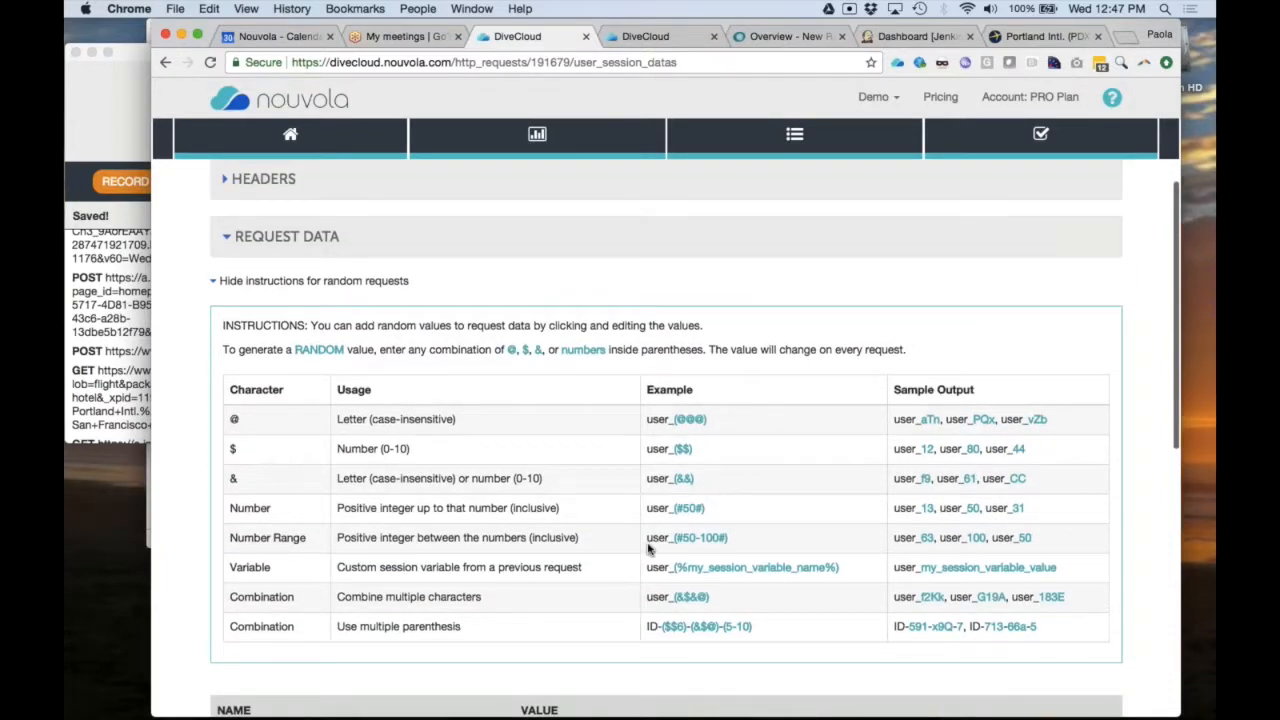
pyautogui.scroll(-7, 648, 549)
pyautogui.scroll(-6, 648, 549)
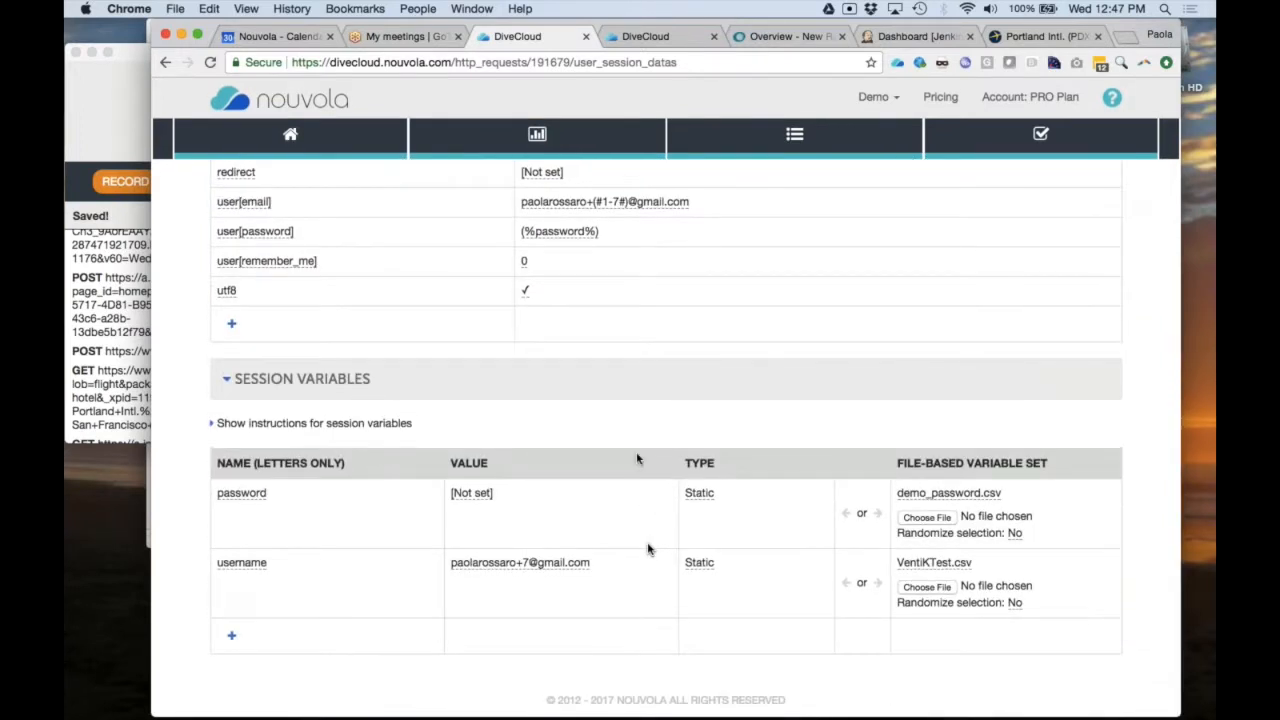
pyautogui.scroll(2, 808, 293)
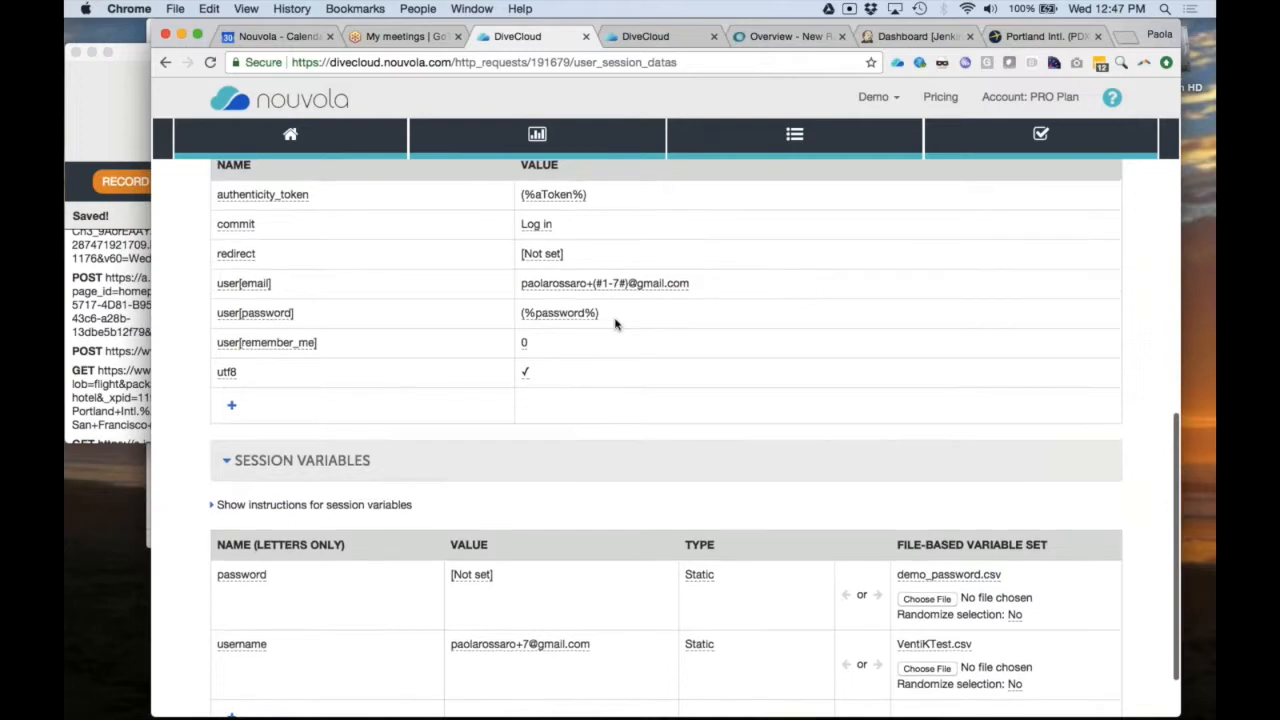
# - Examine how the random-value instructions relate to the sign_in request's data values and its file-based session variables
pyautogui.scroll(11, 545, 298)
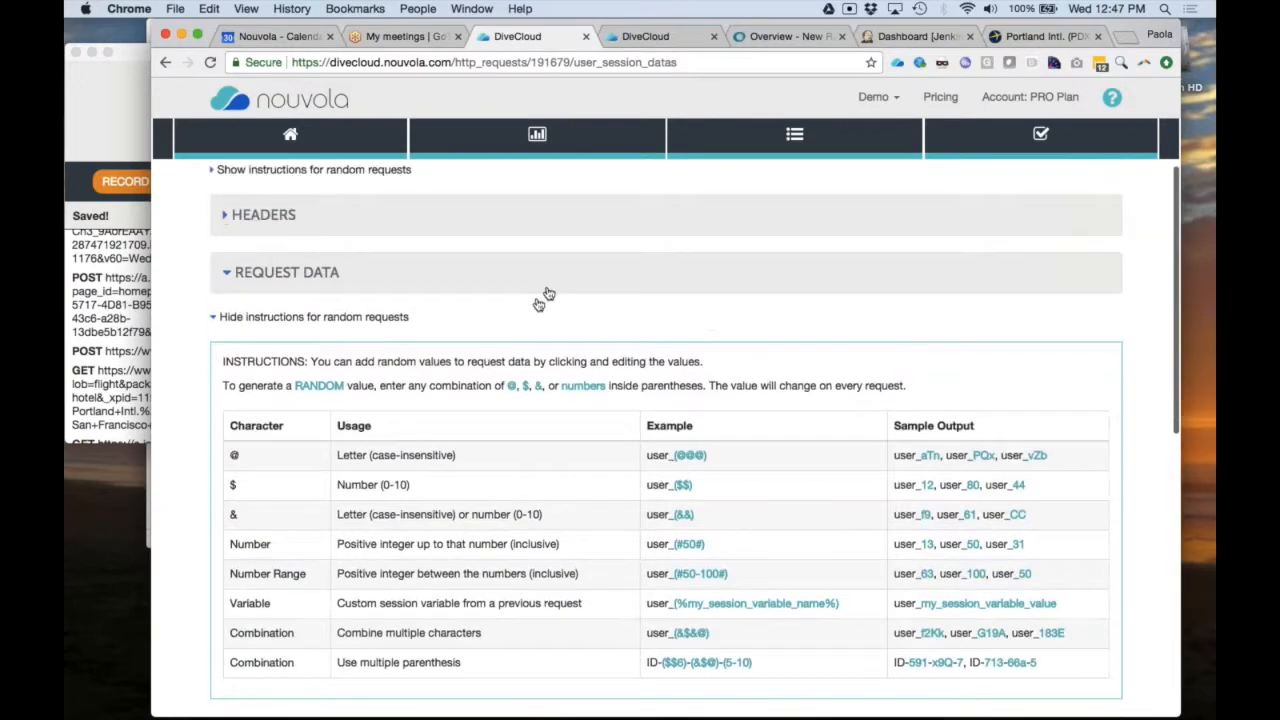
pyautogui.scroll(-7, 283, 233)
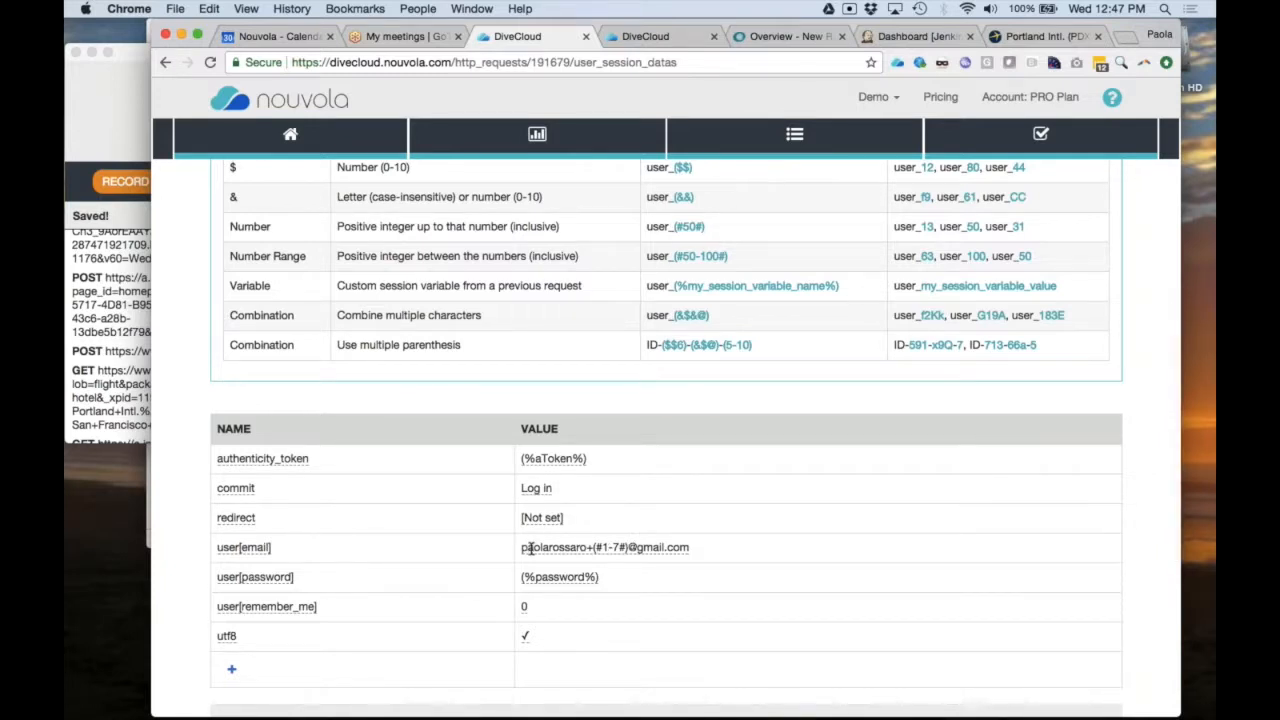
pyautogui.scroll(-2, 531, 547)
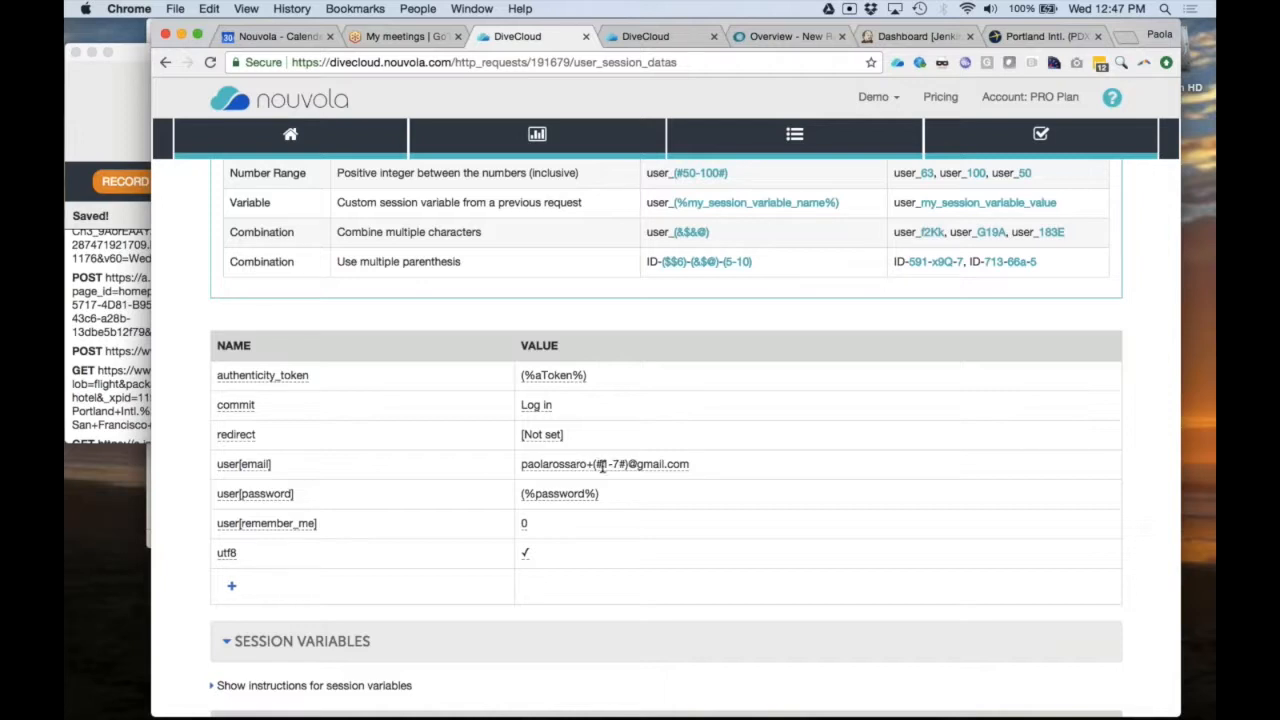
pyautogui.scroll(-1, 584, 497)
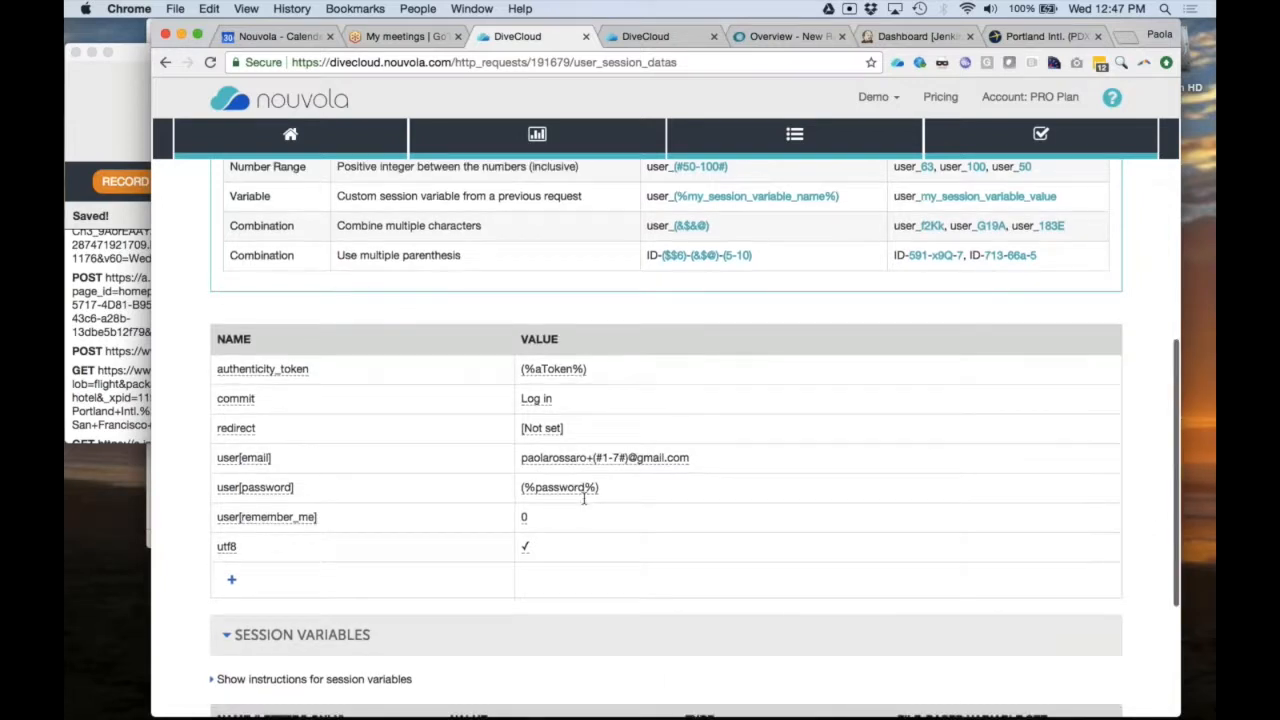
pyautogui.scroll(-5, 584, 497)
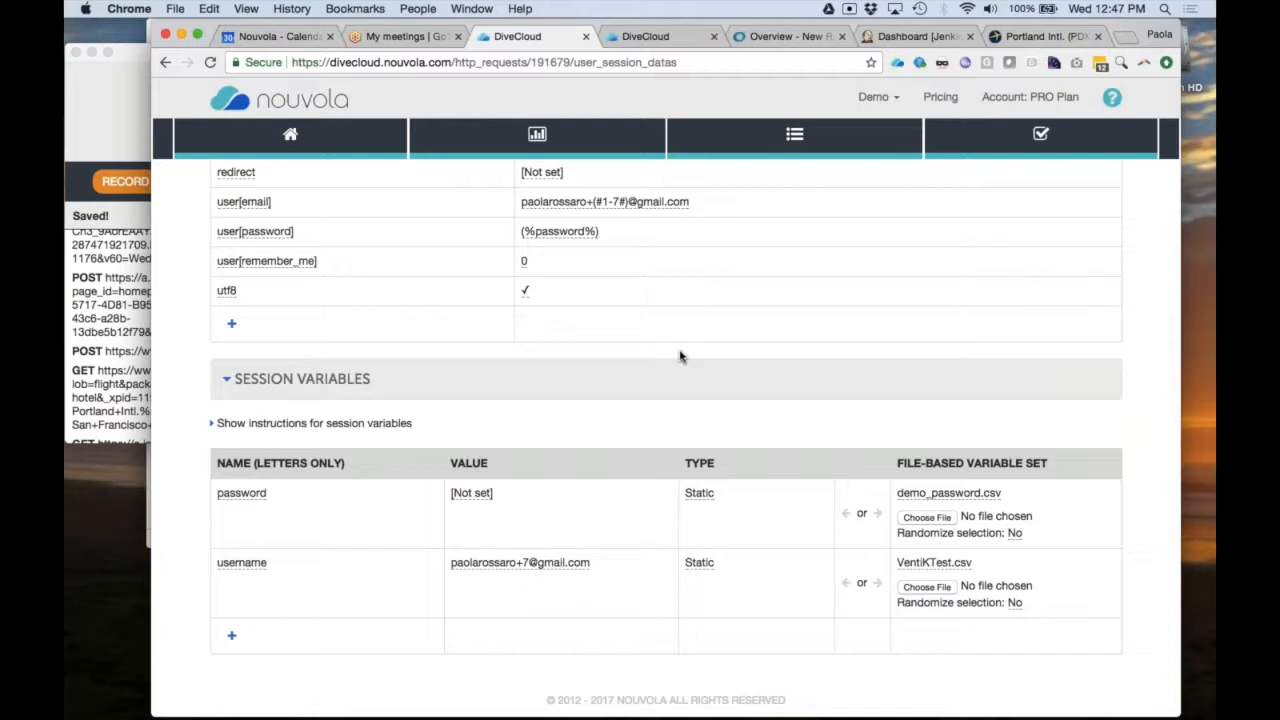
pyautogui.scroll(3, 680, 355)
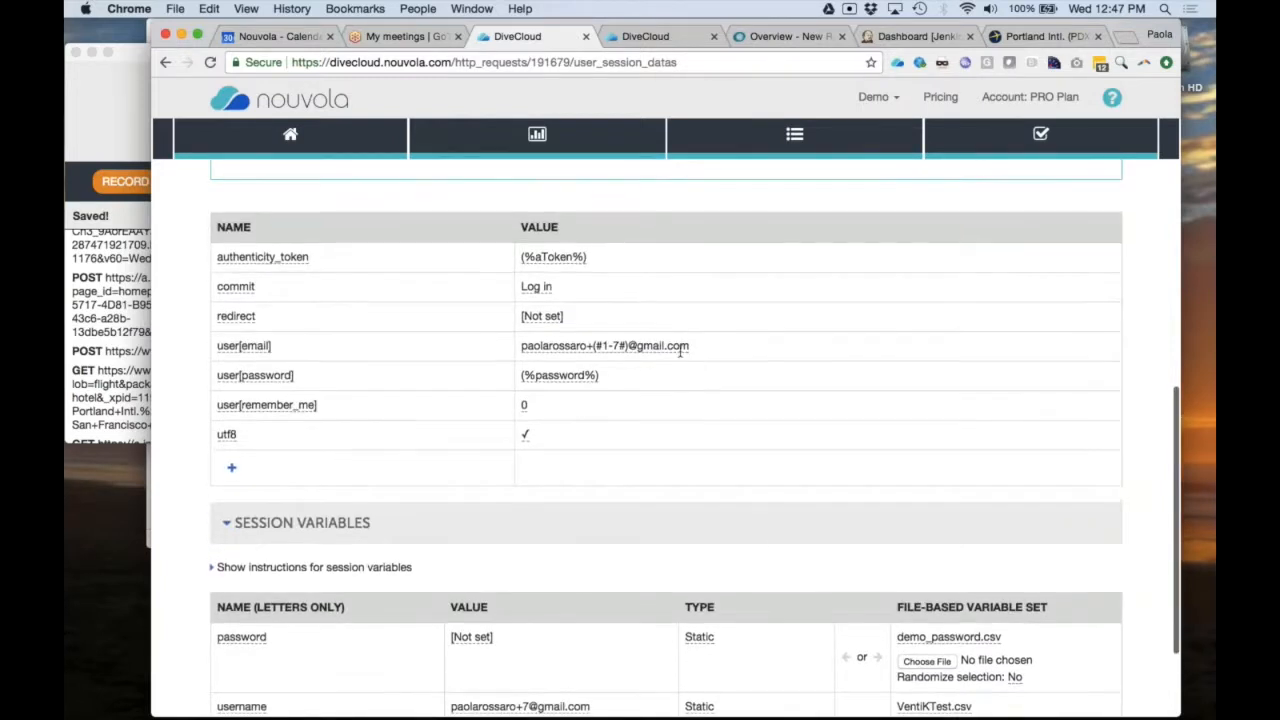
pyautogui.scroll(4, 680, 350)
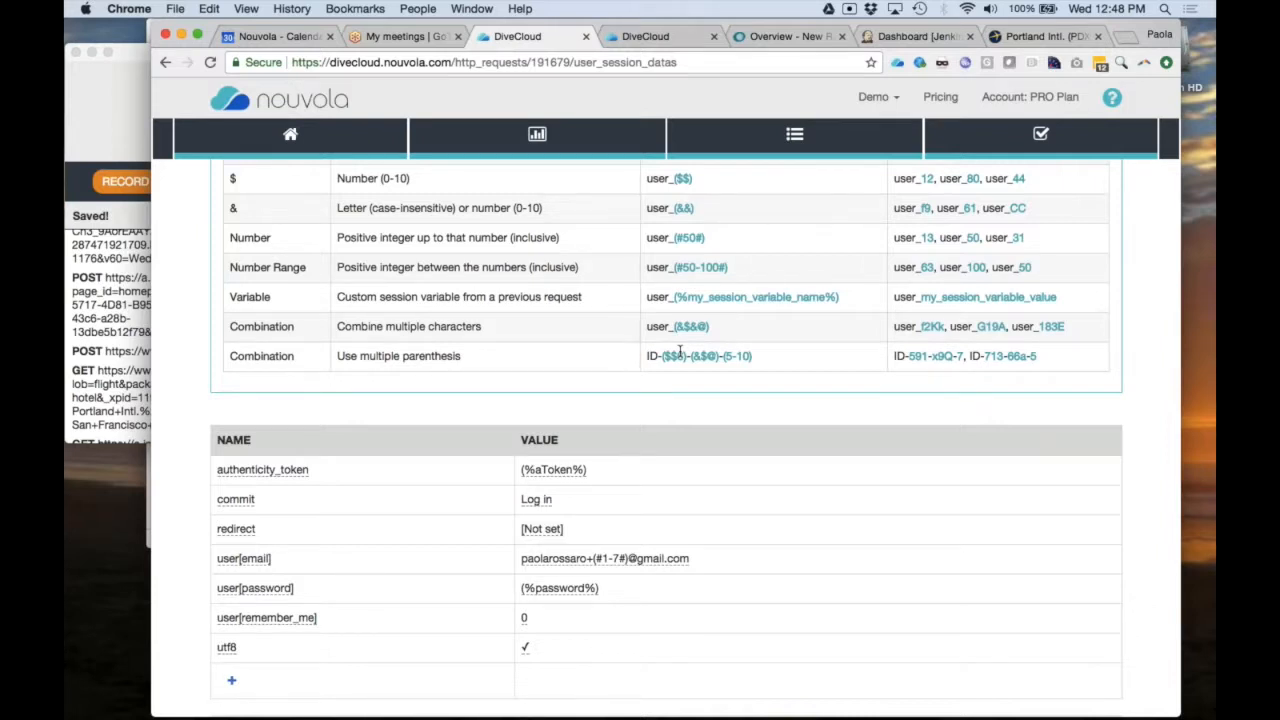
pyautogui.scroll(5, 646, 228)
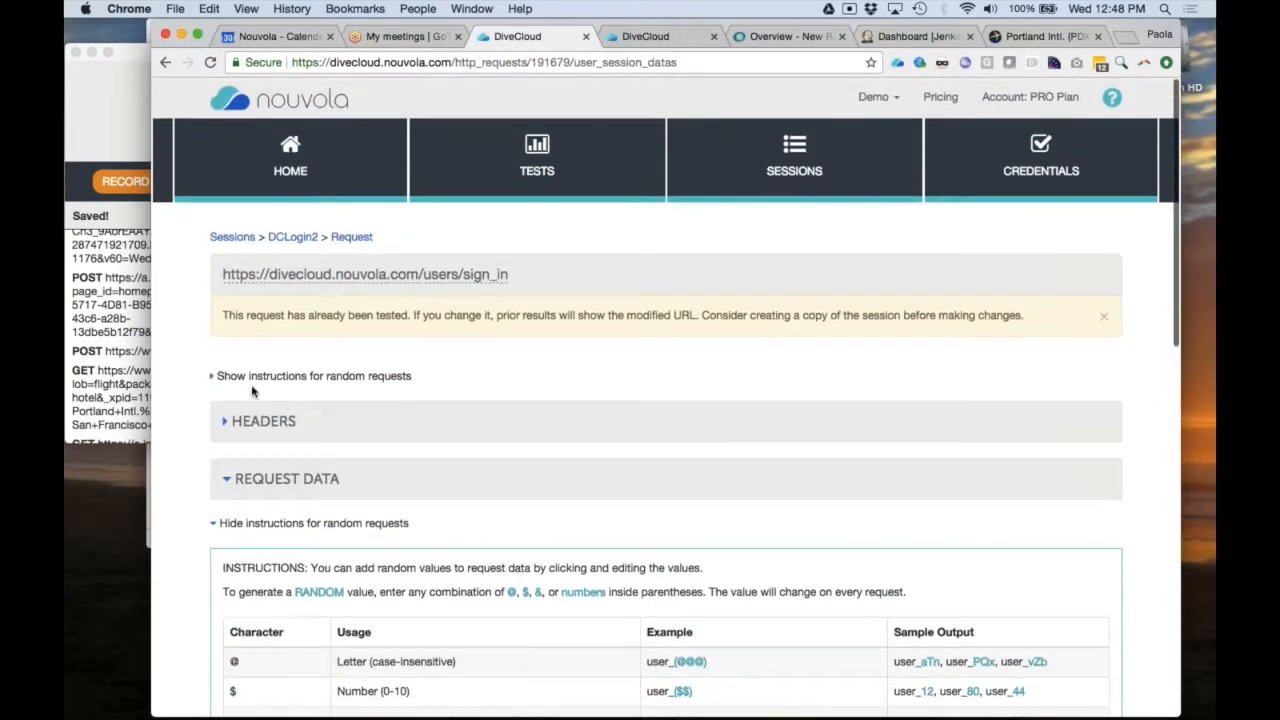
# - Expand the headers of the sign_in request and examine the recorded request headers, such as Cookie, Referer and User-Agent
pyautogui.click(227, 433)
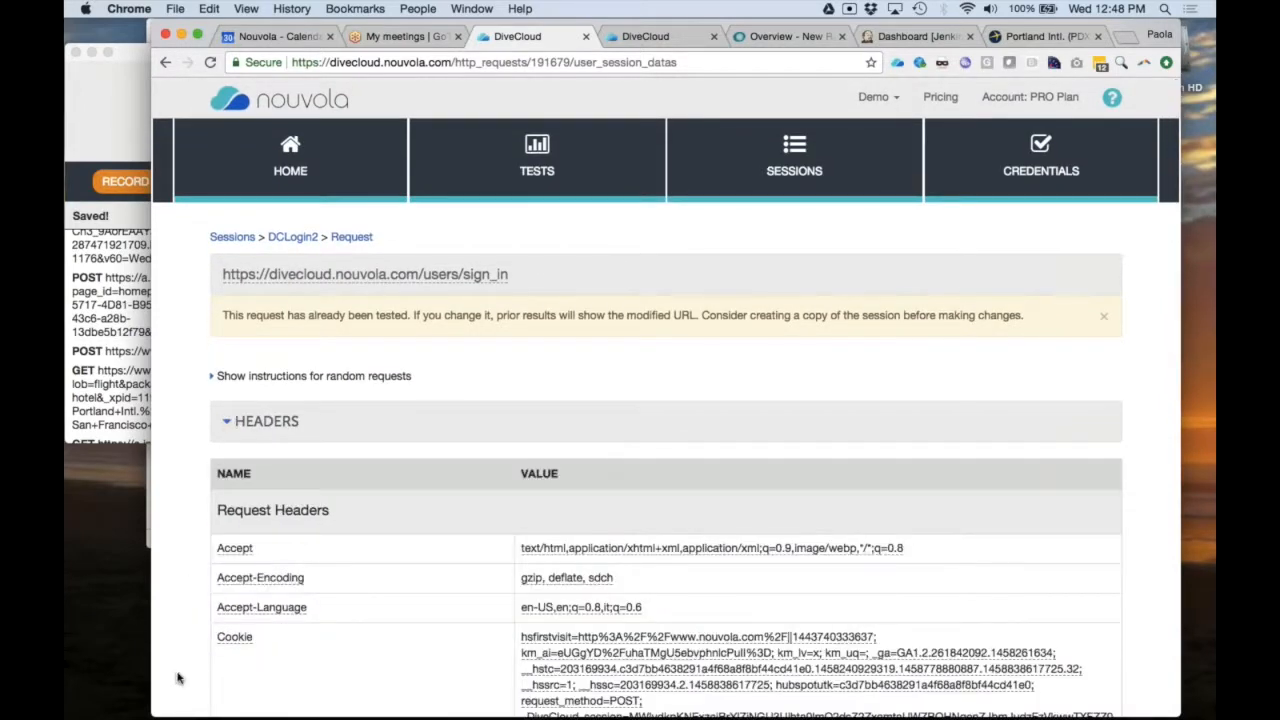
pyautogui.scroll(-1, 178, 678)
pyautogui.scroll(-3, 178, 678)
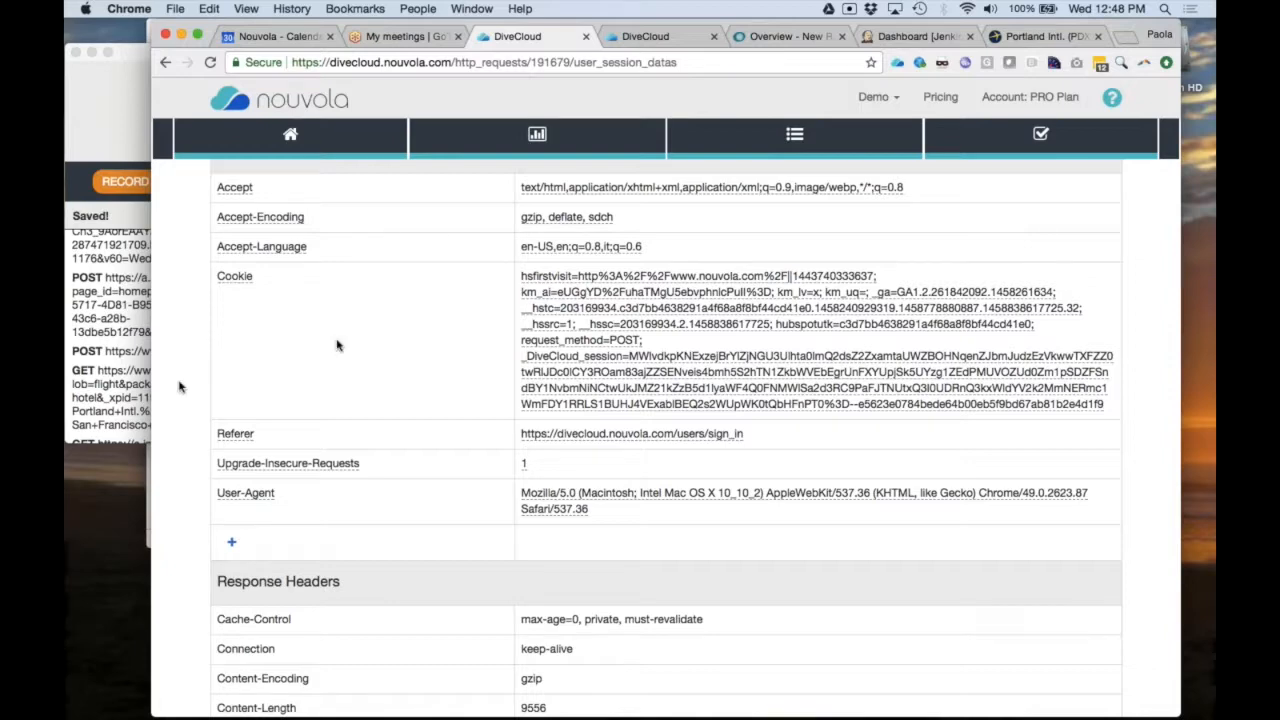
pyautogui.scroll(2, 343, 320)
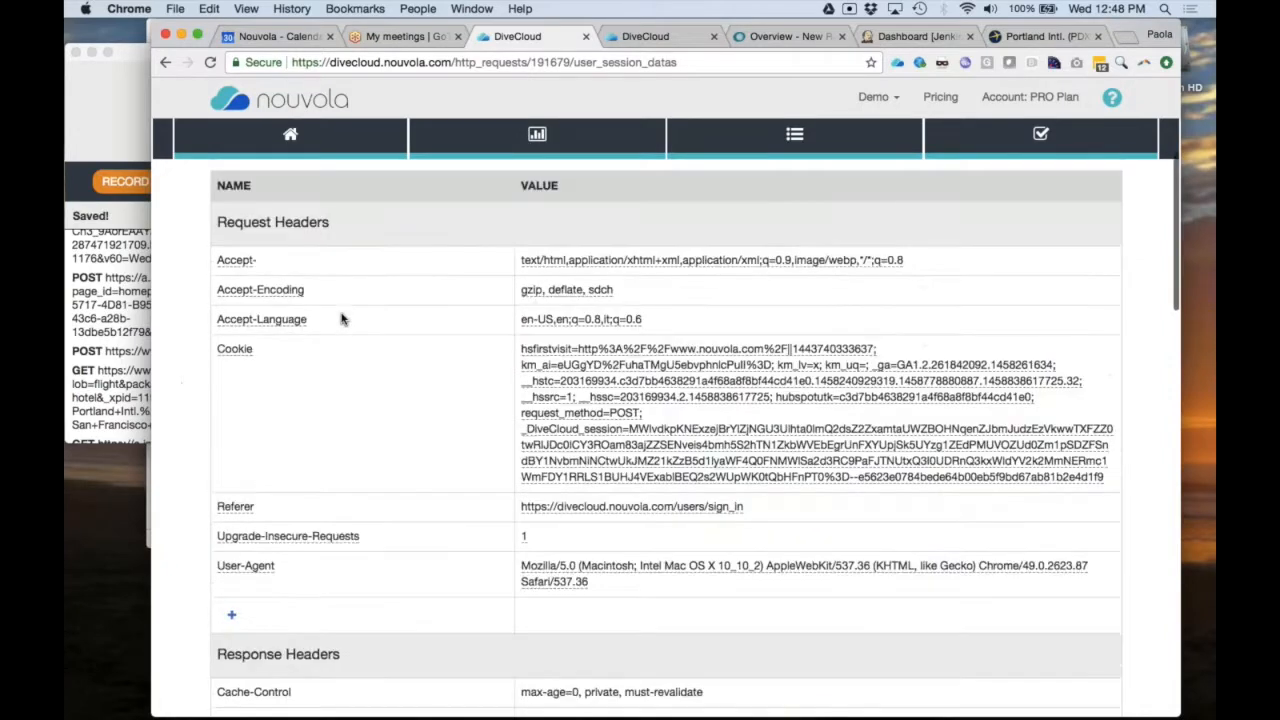
# - Add an empty request header entry below User-Agent and open its name for editing, leaving it blank
pyautogui.click(231, 614)
pyautogui.scroll(-3, 233, 610)
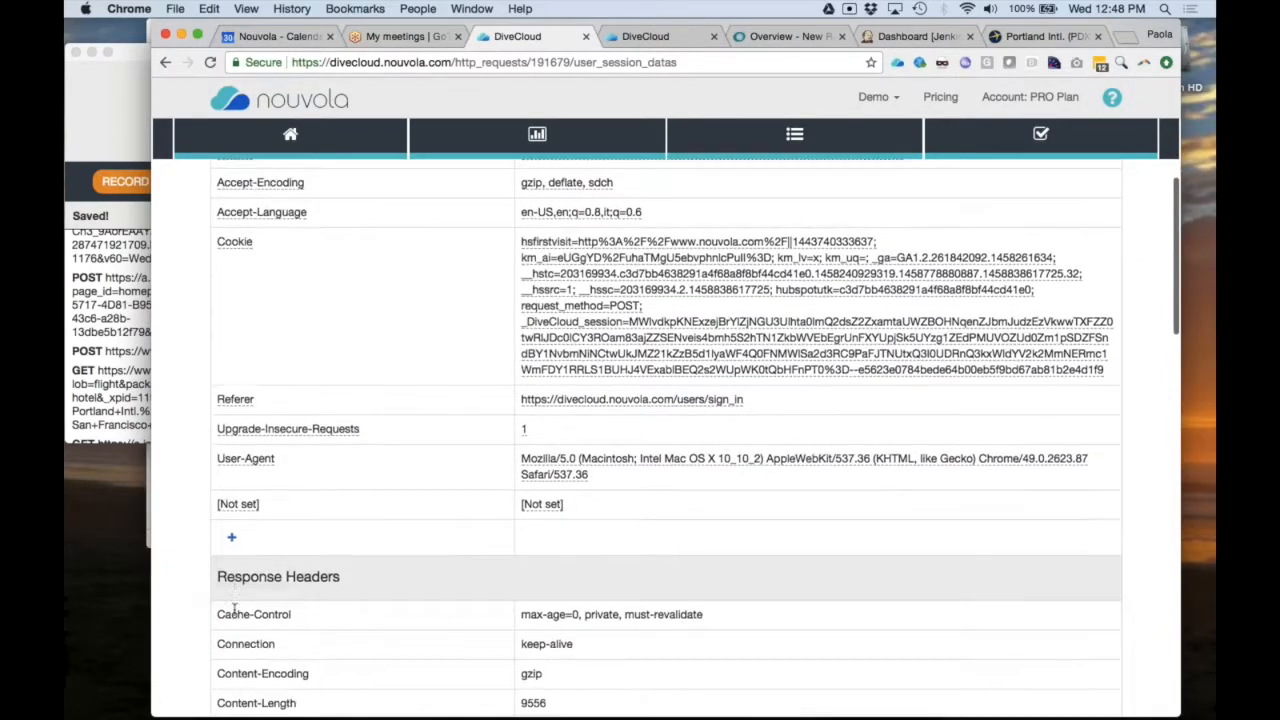
pyautogui.click(241, 504)
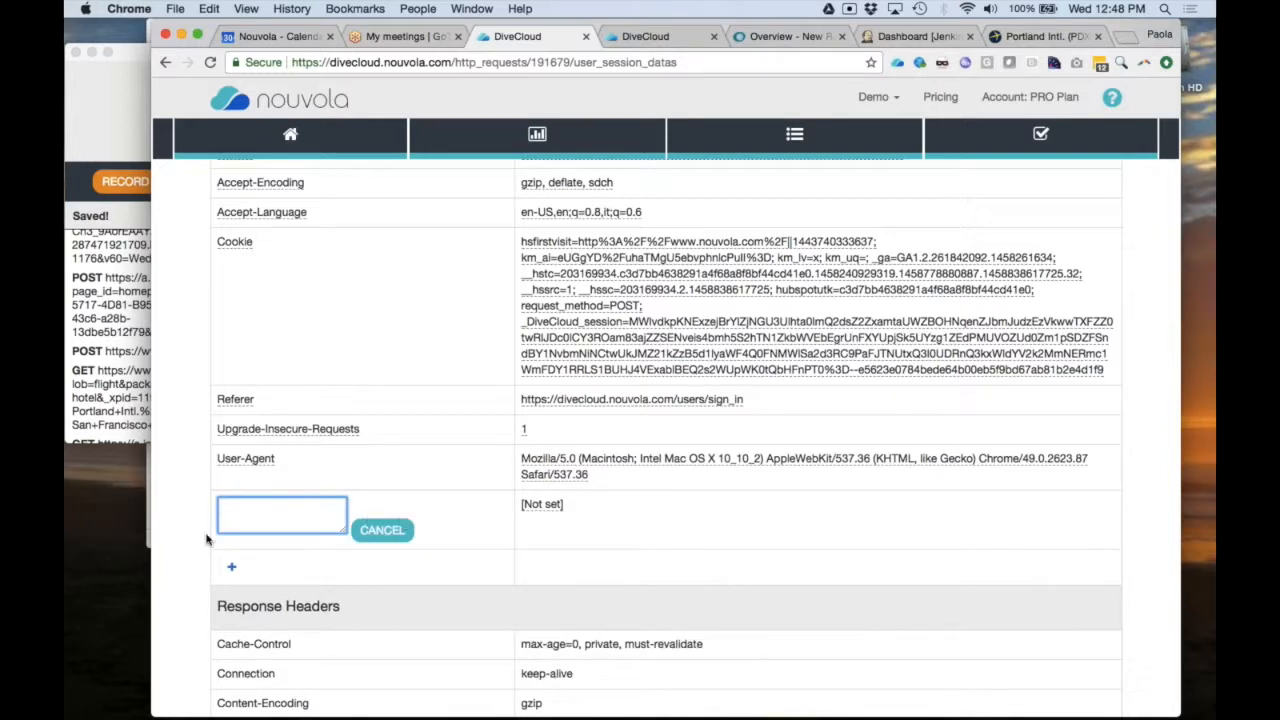
pyautogui.click(166, 461)
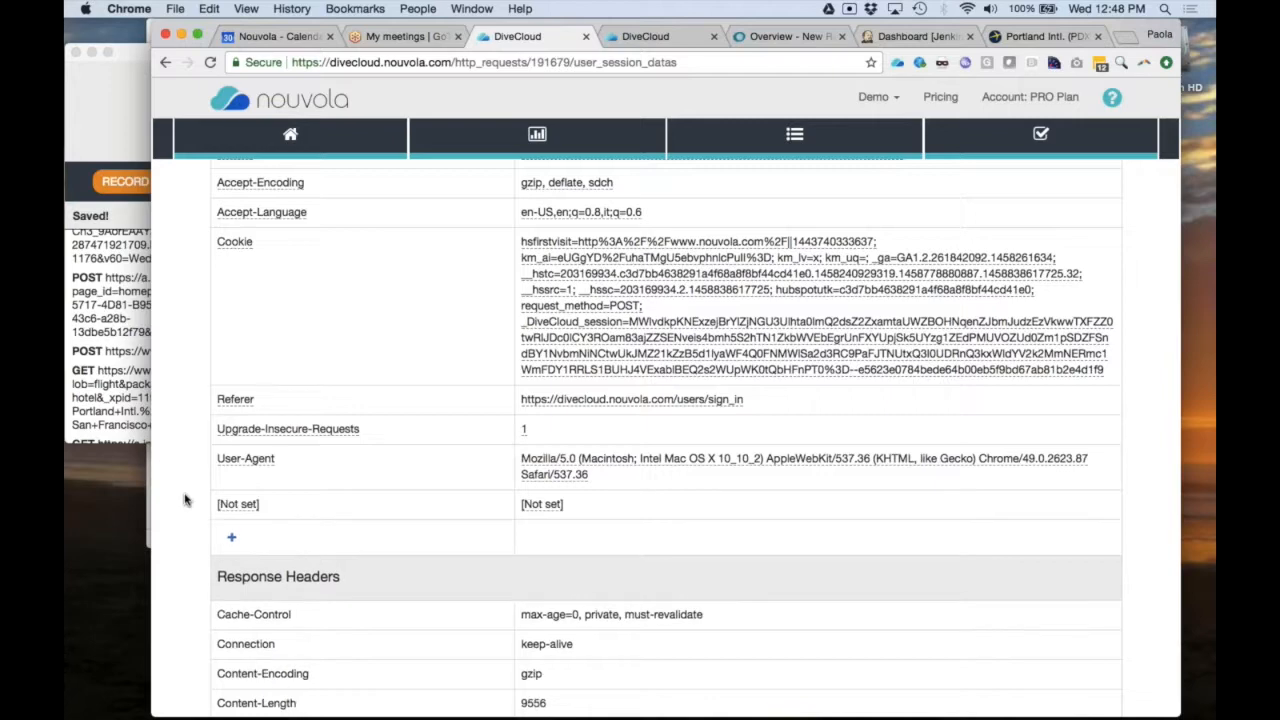
# - Return to the DCLogin2 session and validate it
pyautogui.scroll(3, 184, 500)
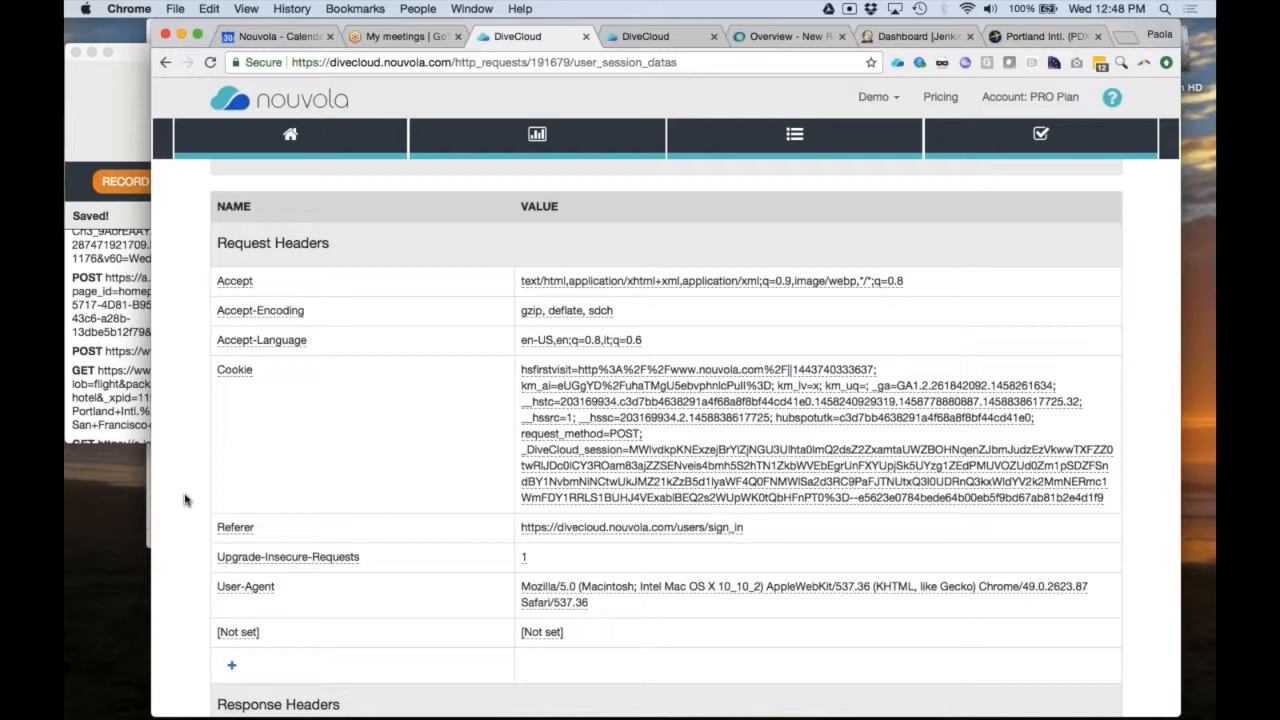
pyautogui.scroll(6, 184, 500)
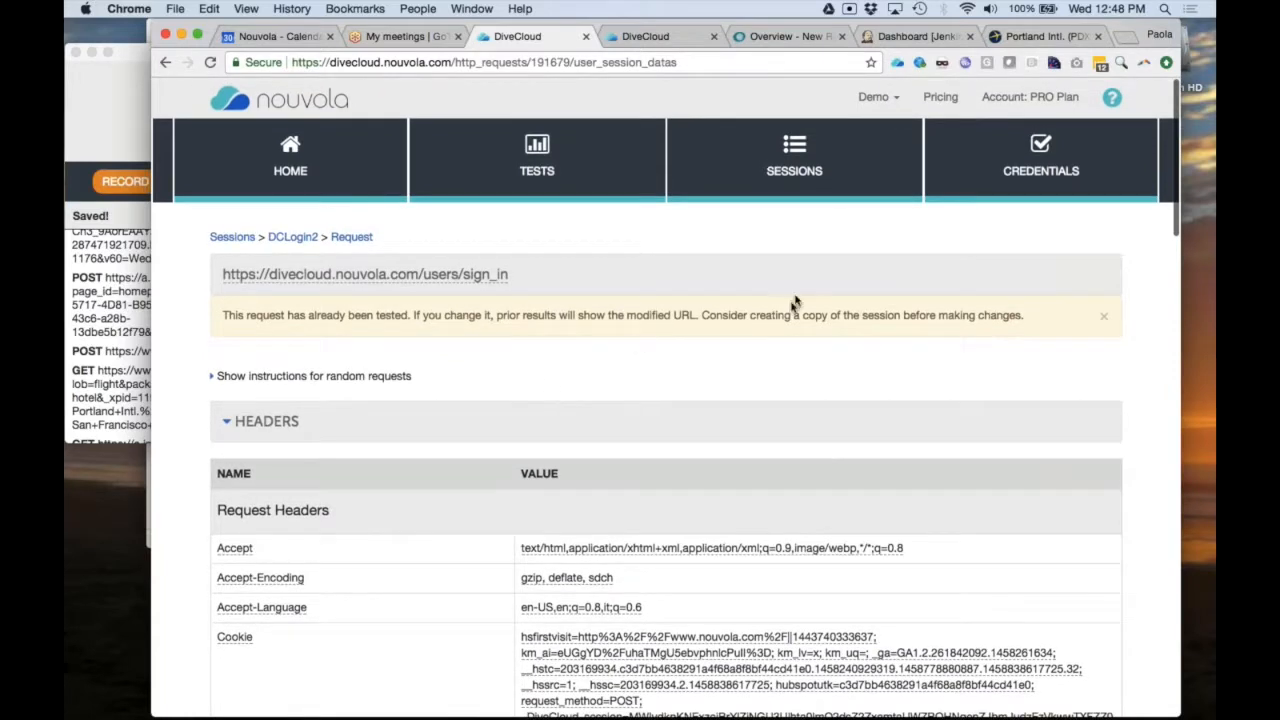
pyautogui.click(299, 238)
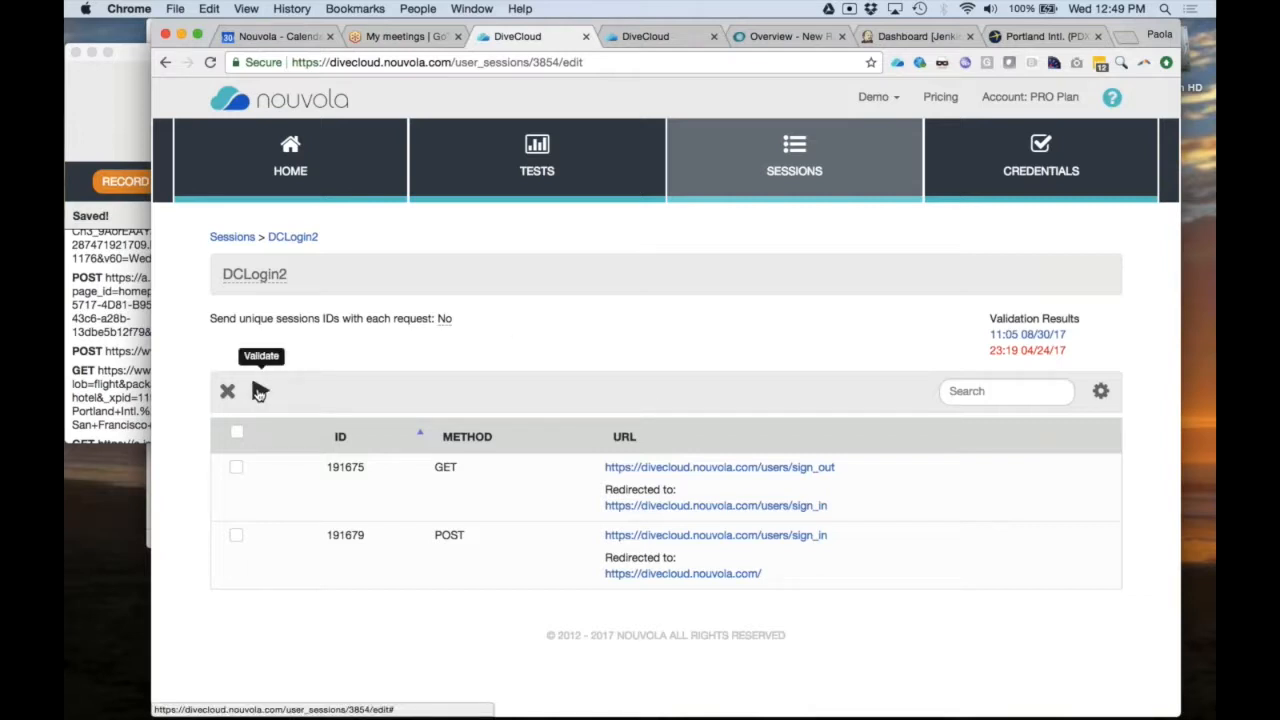
pyautogui.click(258, 392)
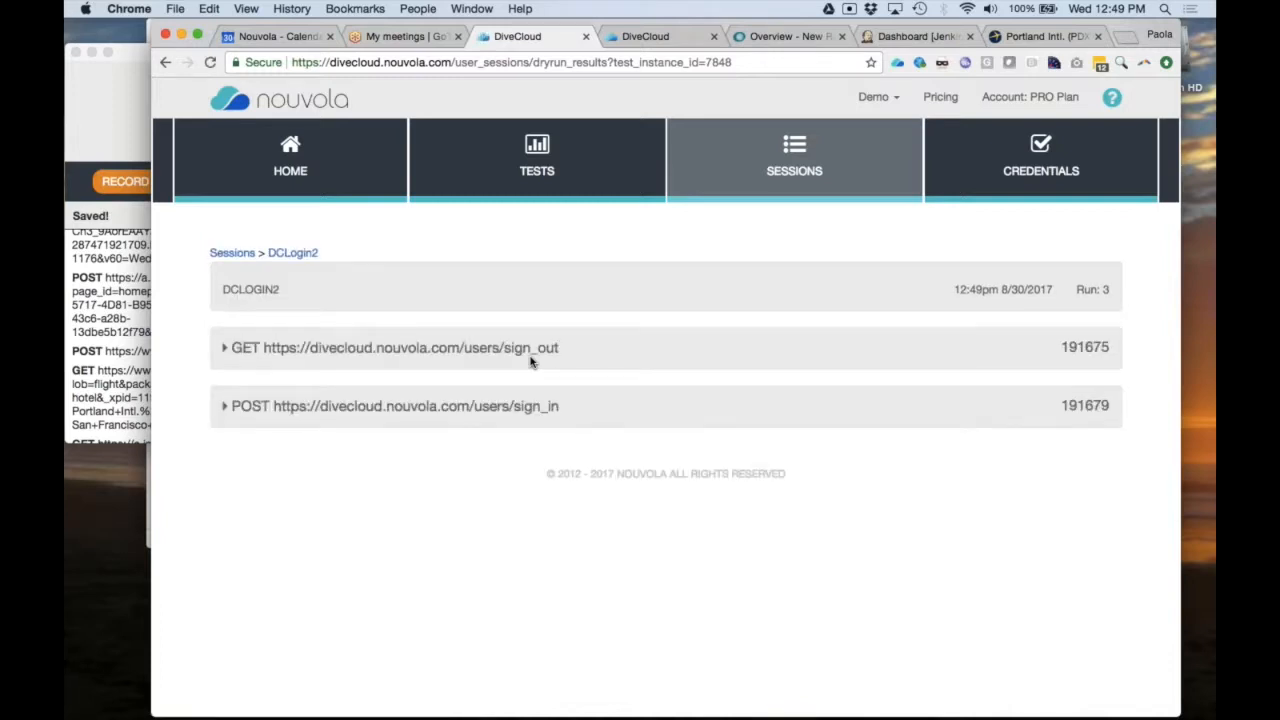
# - Expand the validation results of the GET sign_out request and examine its aToken variable, request headers, response headers and response content
pyautogui.click(224, 349)
pyautogui.scroll(-1, 415, 595)
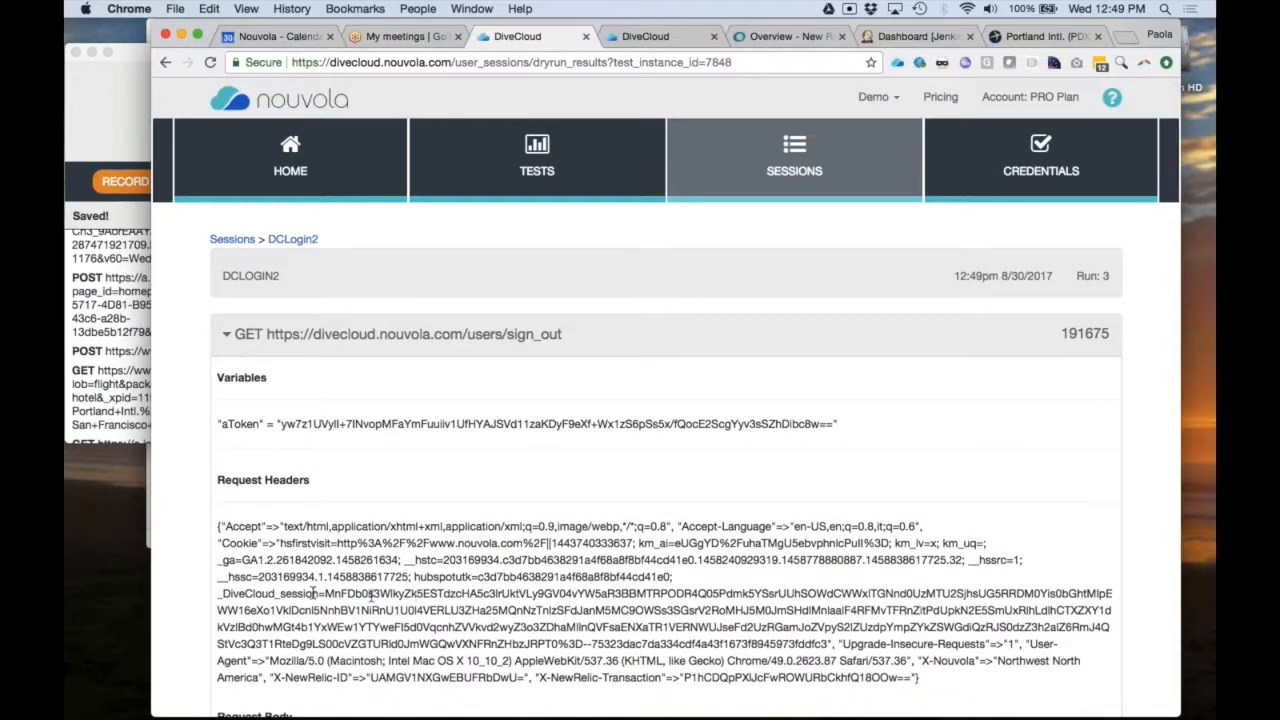
pyautogui.tripleClick(344, 421)
pyautogui.scroll(-2, 344, 421)
pyautogui.scroll(-6, 352, 618)
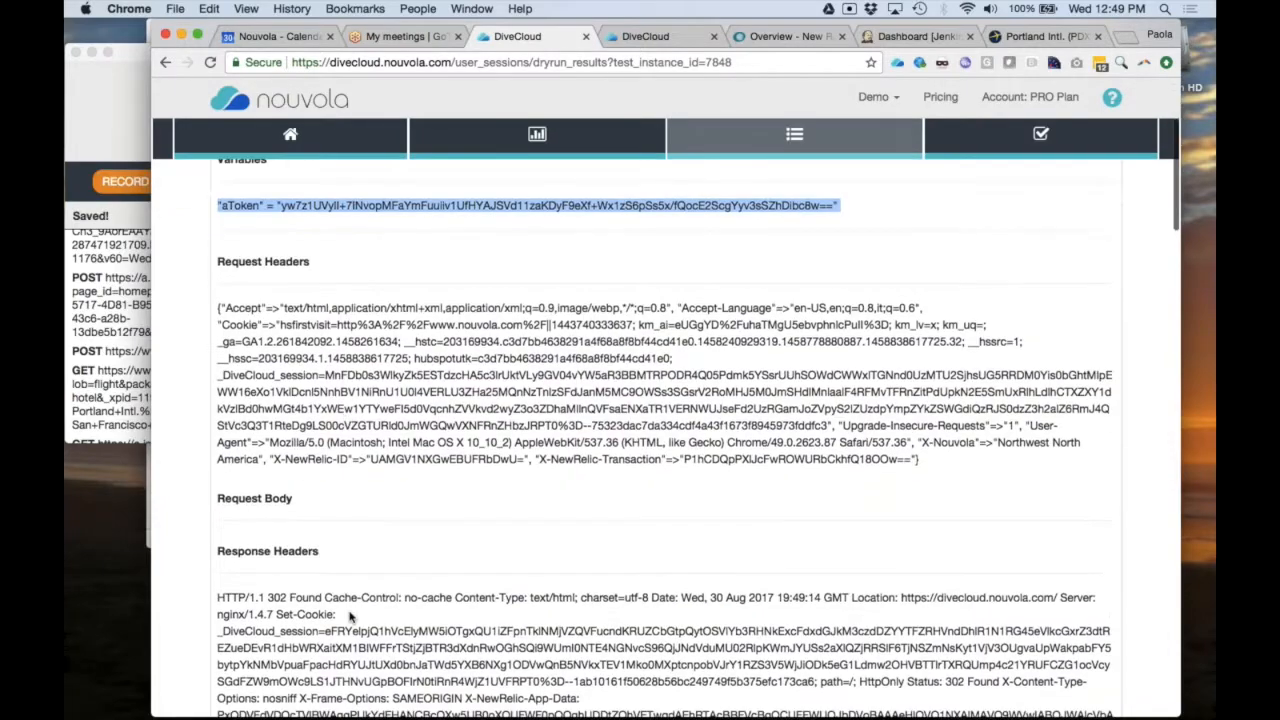
pyautogui.scroll(-1, 350, 612)
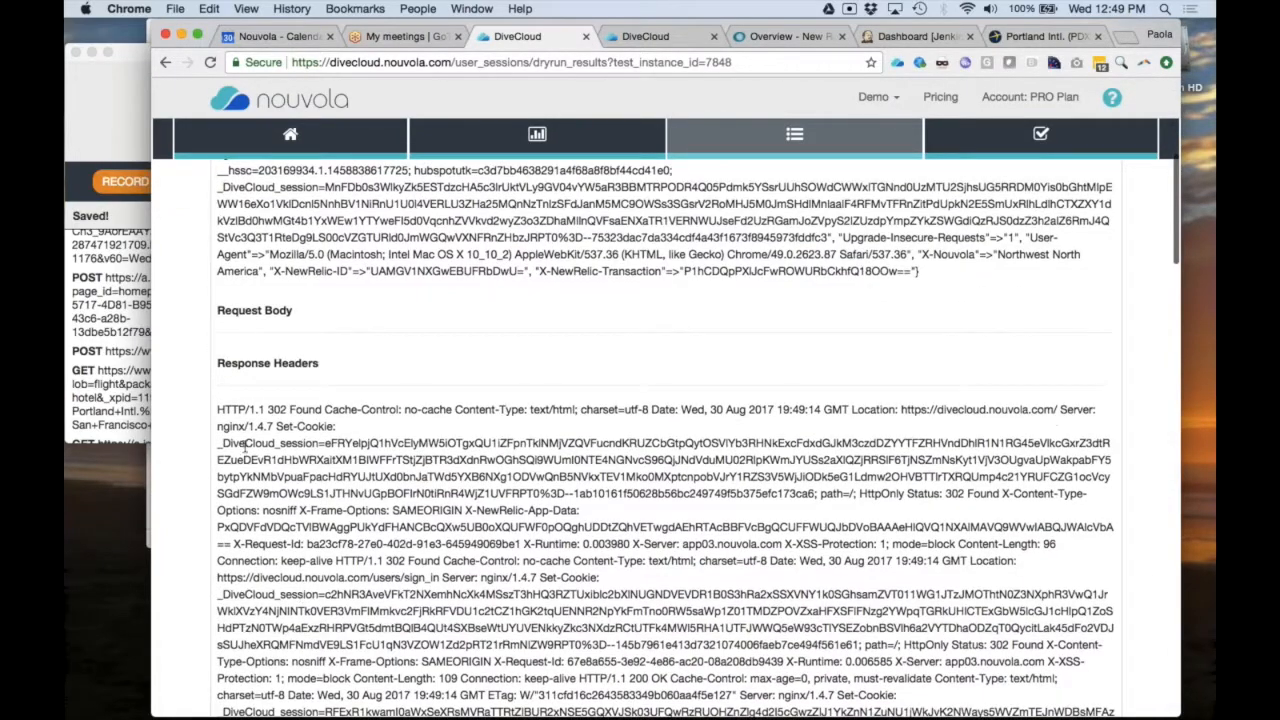
pyautogui.scroll(-1, 395, 508)
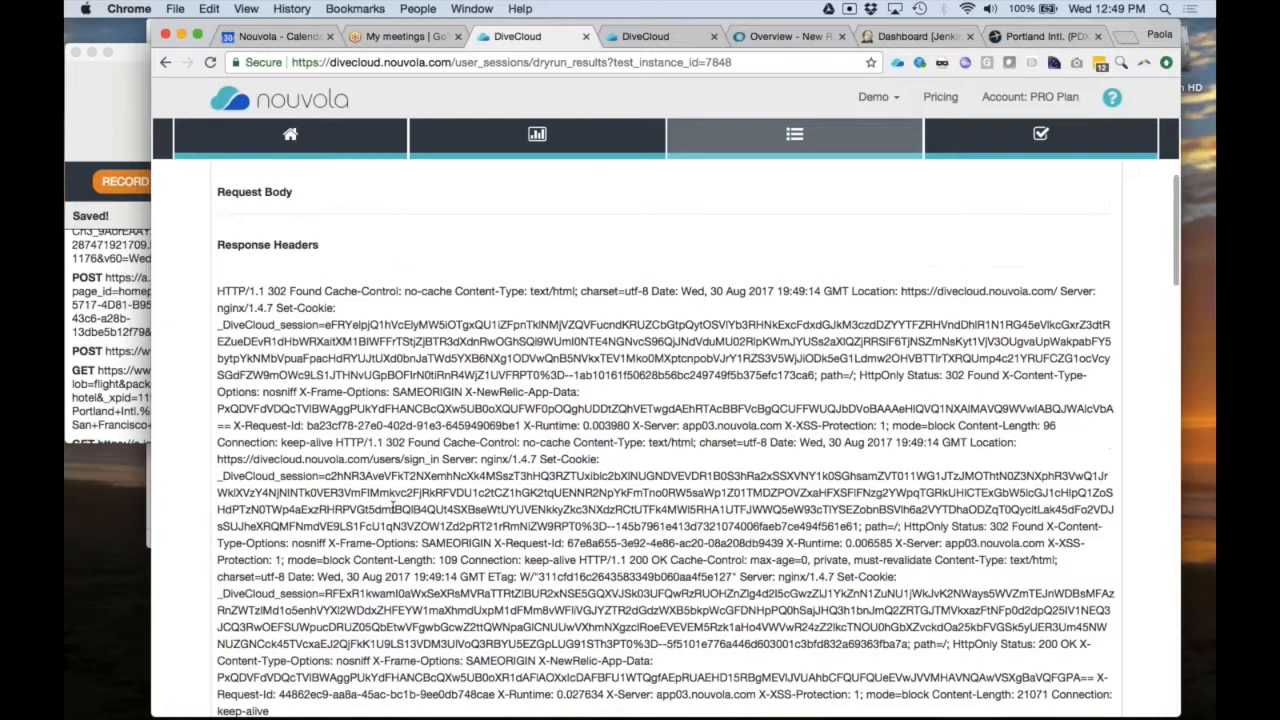
pyautogui.scroll(-1, 395, 508)
pyautogui.scroll(2, 393, 541)
pyautogui.scroll(-15, 392, 541)
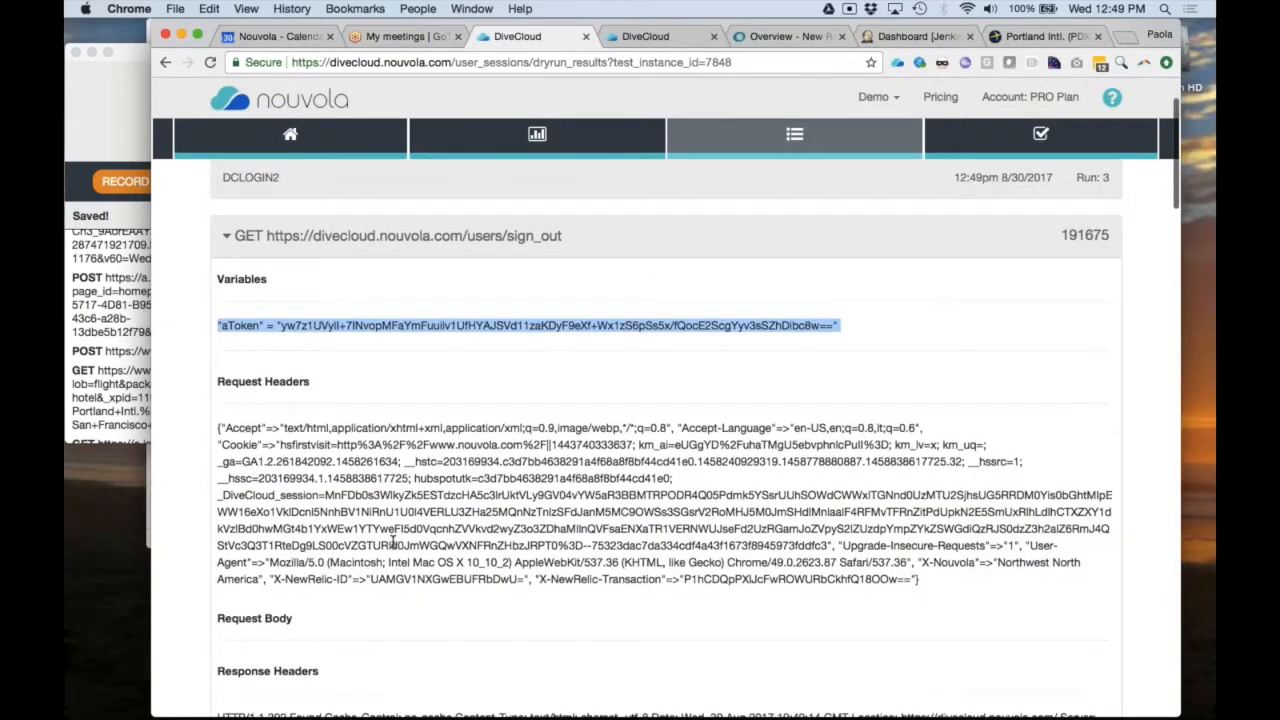
pyautogui.scroll(15, 392, 541)
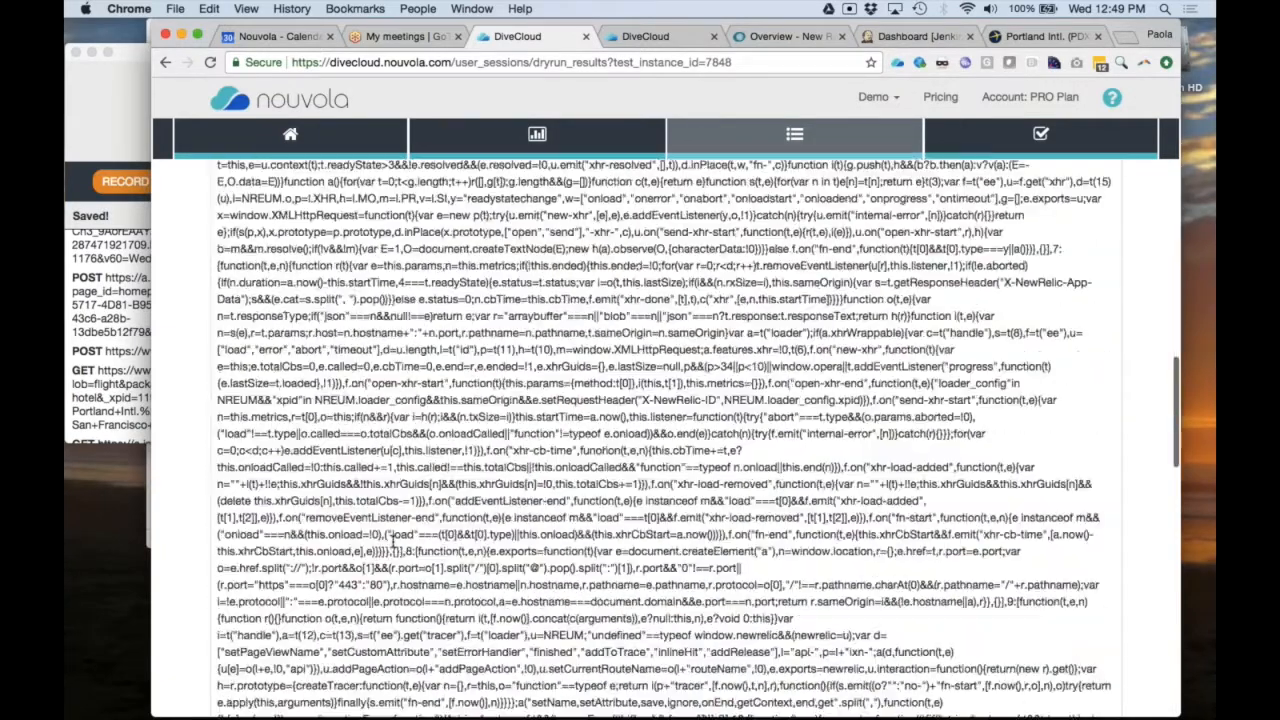
pyautogui.scroll(5, 546, 510)
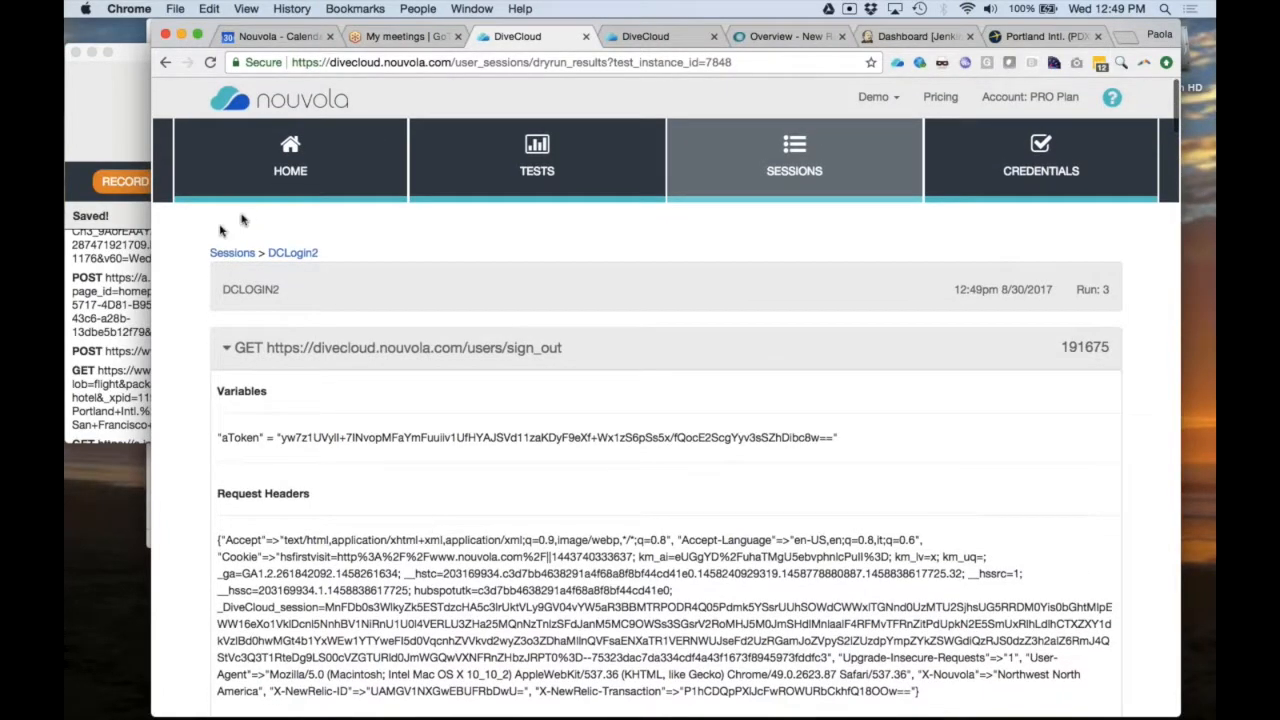
# - Leave the validation results and open the POST request for divisions/7067/accounts in the FormRegistration session
pyautogui.click(302, 255)
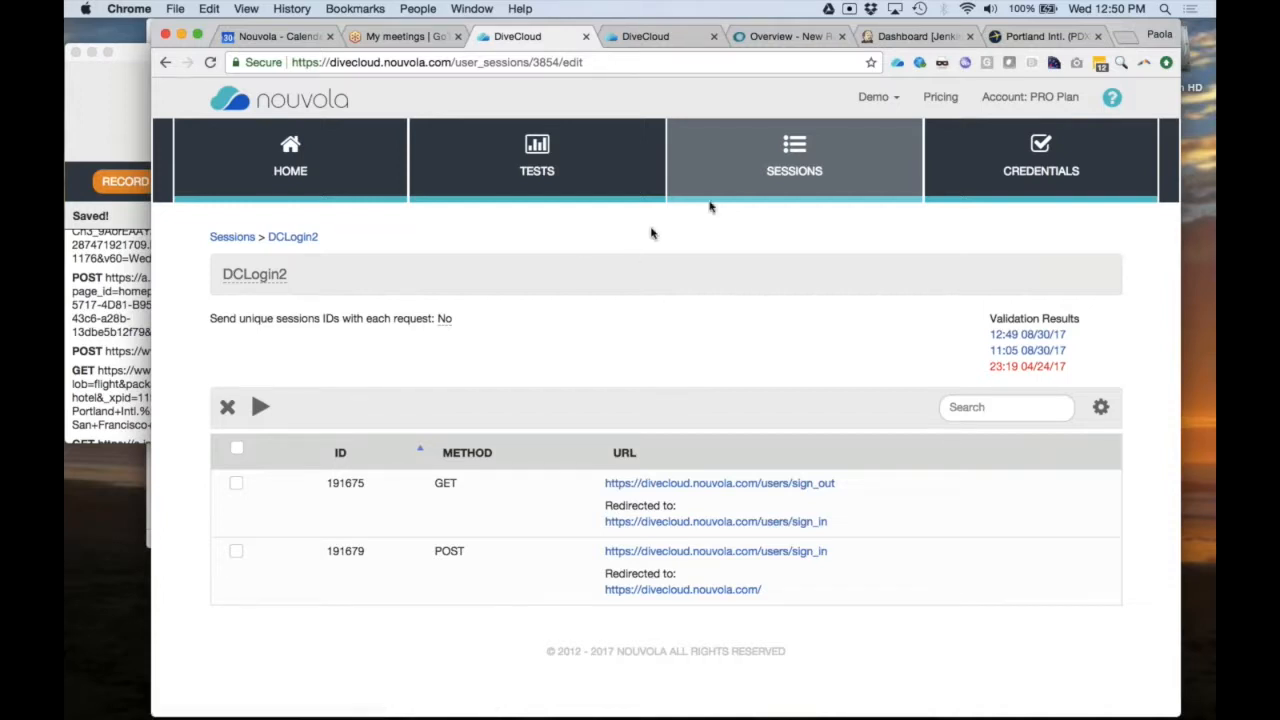
pyautogui.moveTo(709, 222)
pyautogui.click(718, 216)
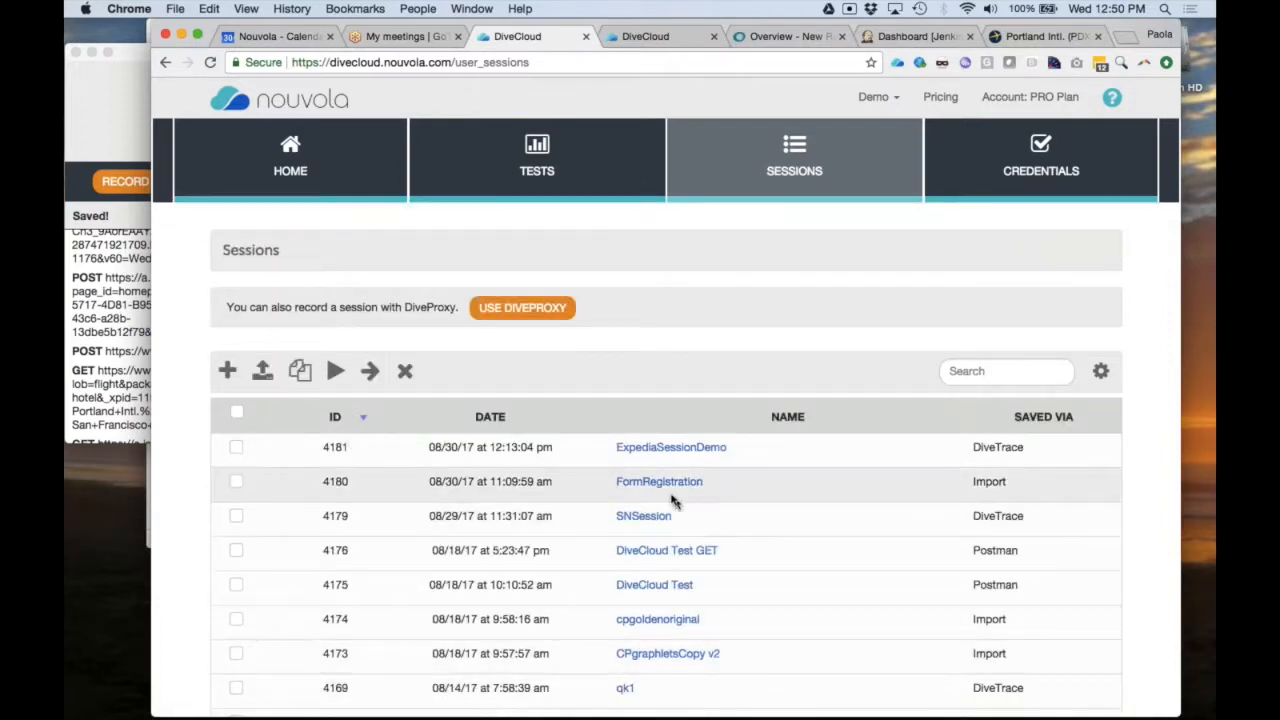
pyautogui.click(665, 483)
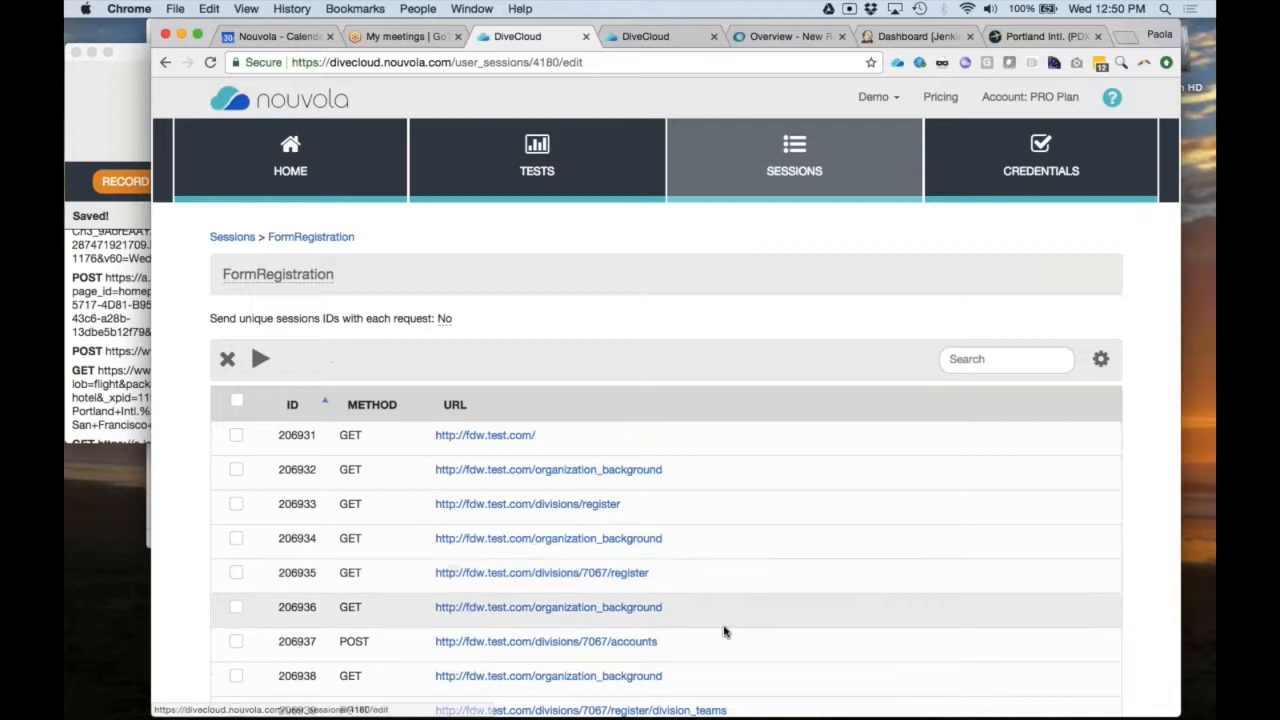
pyautogui.scroll(-2, 725, 631)
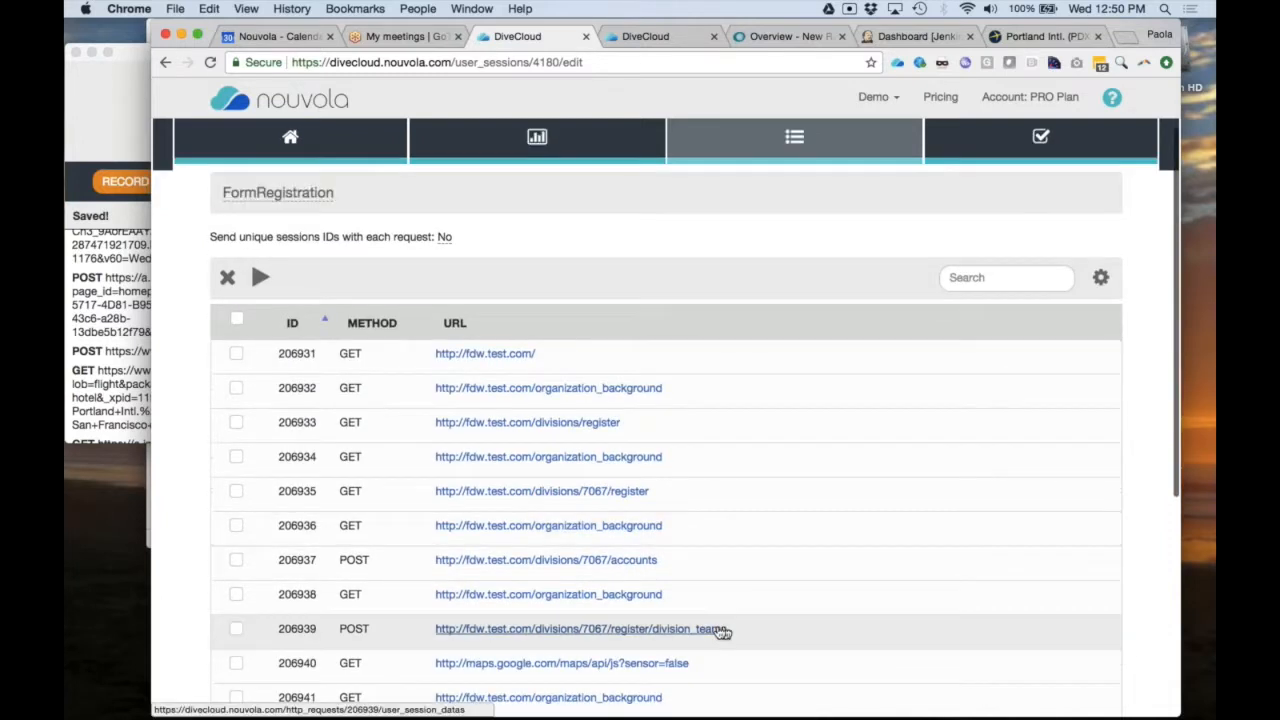
pyautogui.click(551, 562)
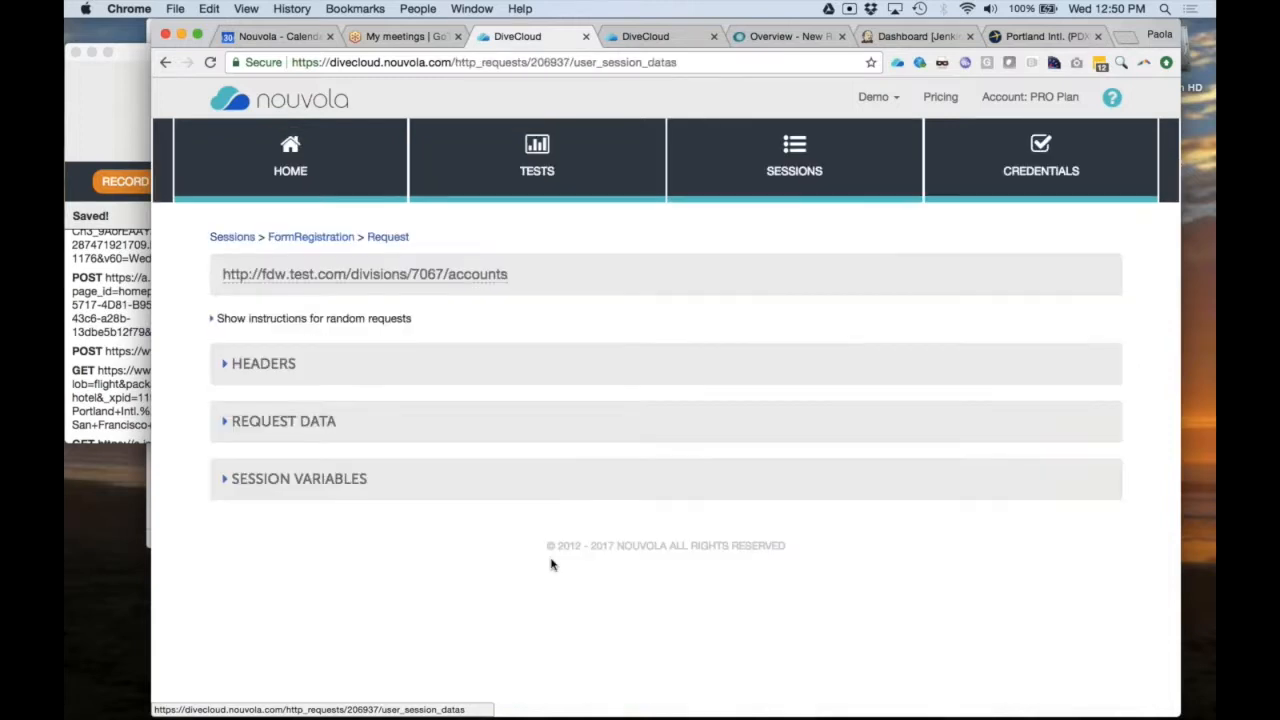
# - Expand the accounts request's request data and session variables, and examine its random values, variable references and file-based firstname variable
pyautogui.click(233, 423)
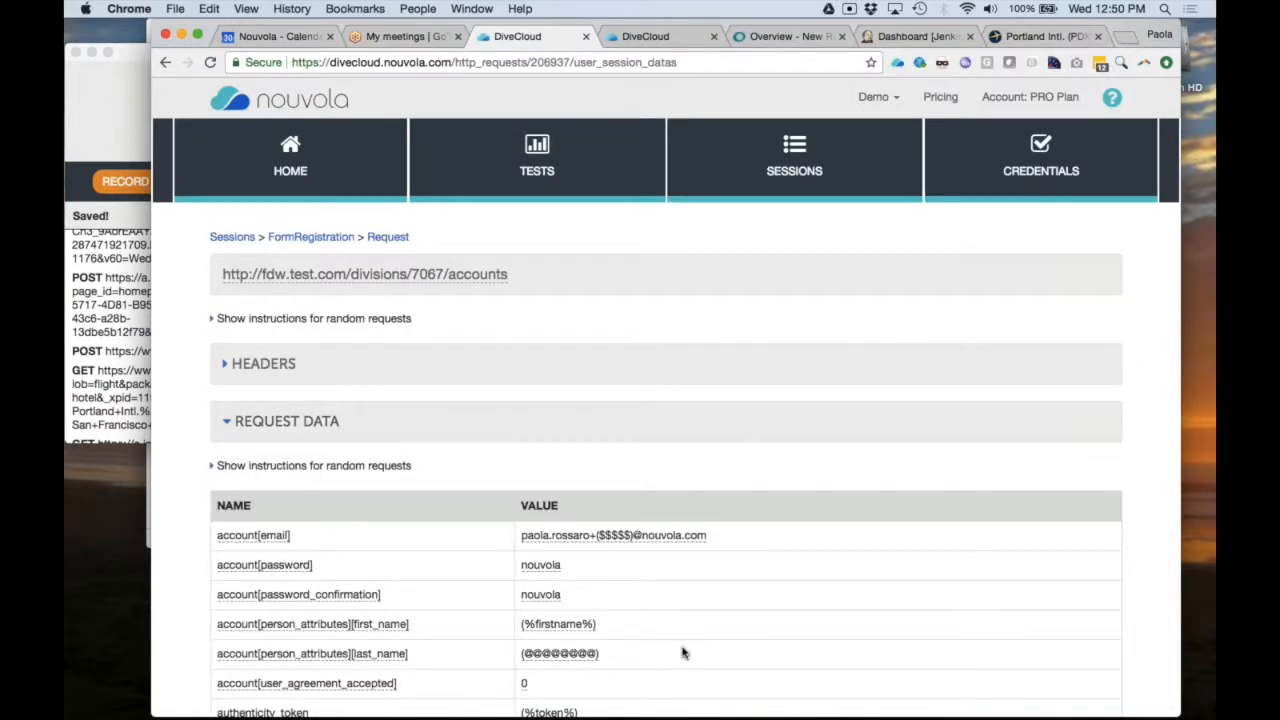
pyautogui.scroll(-3, 680, 651)
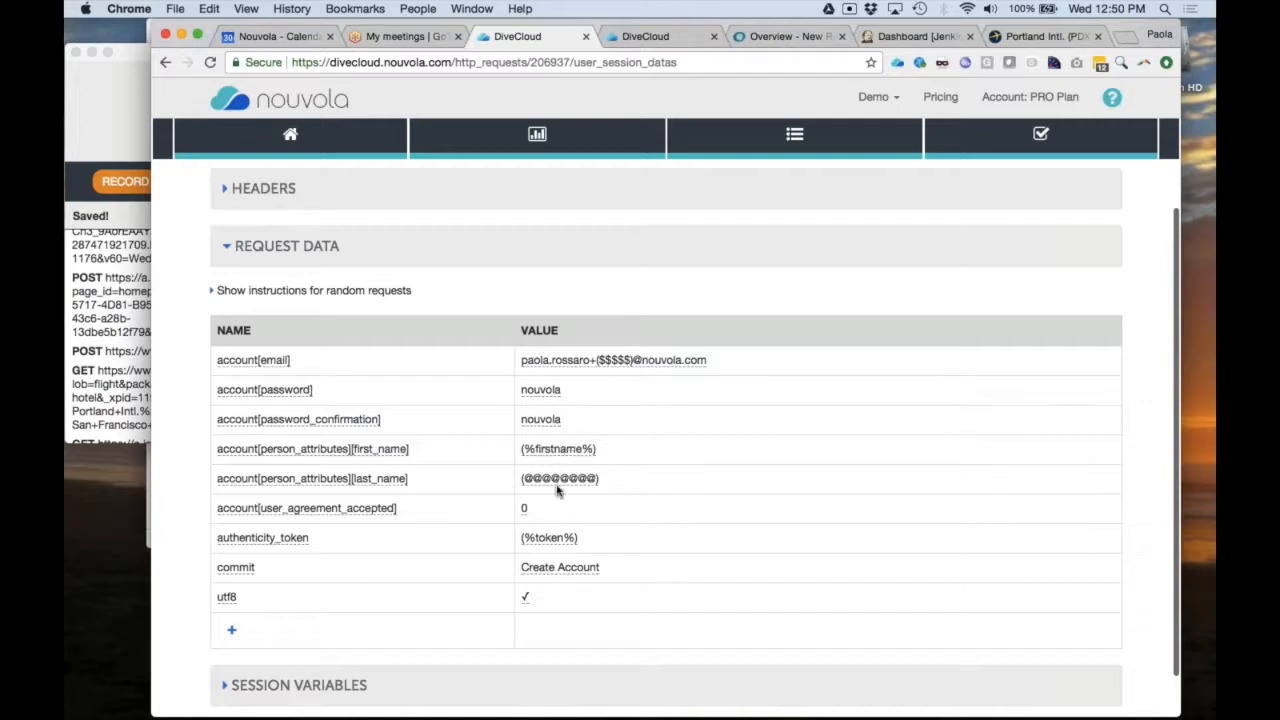
pyautogui.scroll(-1, 561, 540)
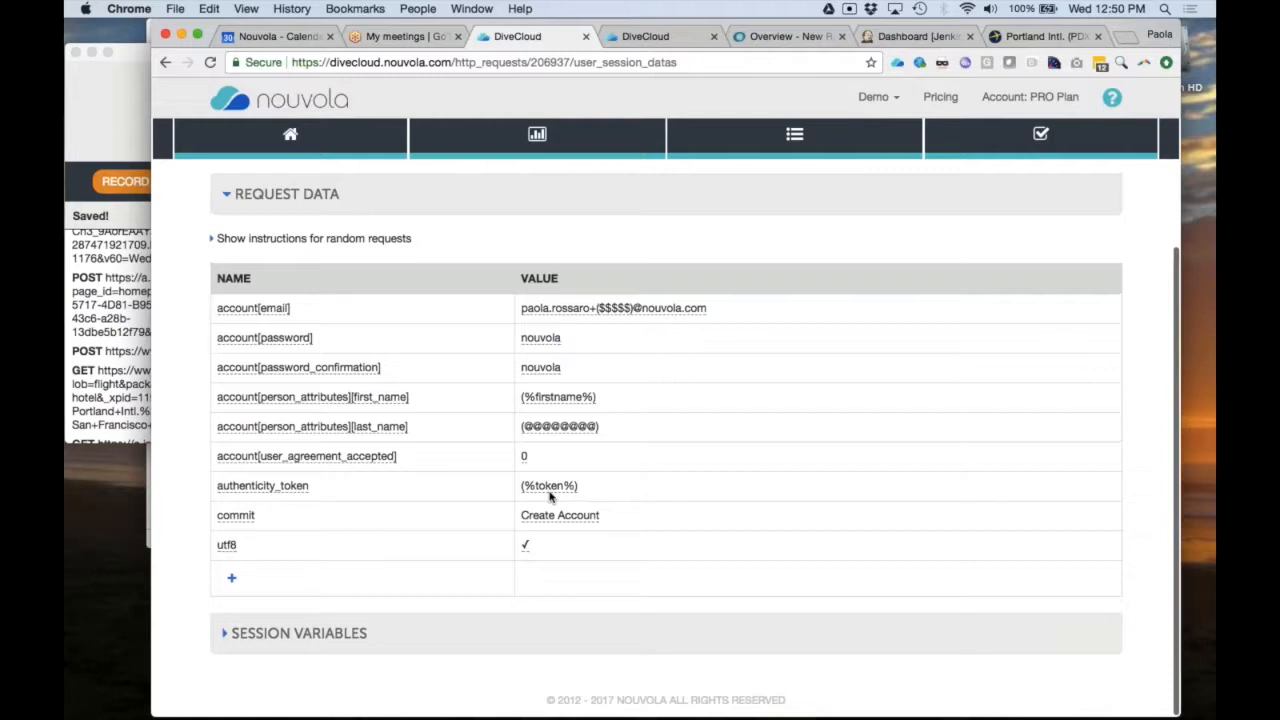
pyautogui.click(228, 632)
pyautogui.scroll(-3, 227, 640)
pyautogui.scroll(1, 227, 640)
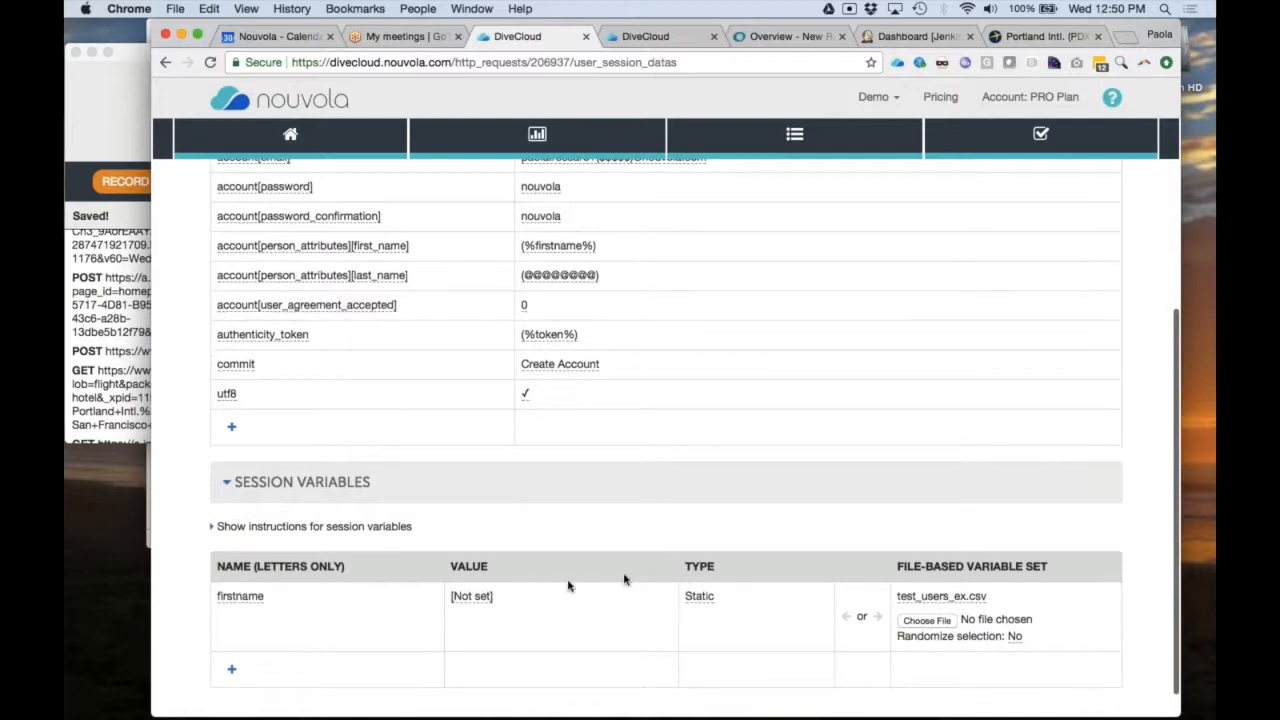
pyautogui.scroll(2, 610, 378)
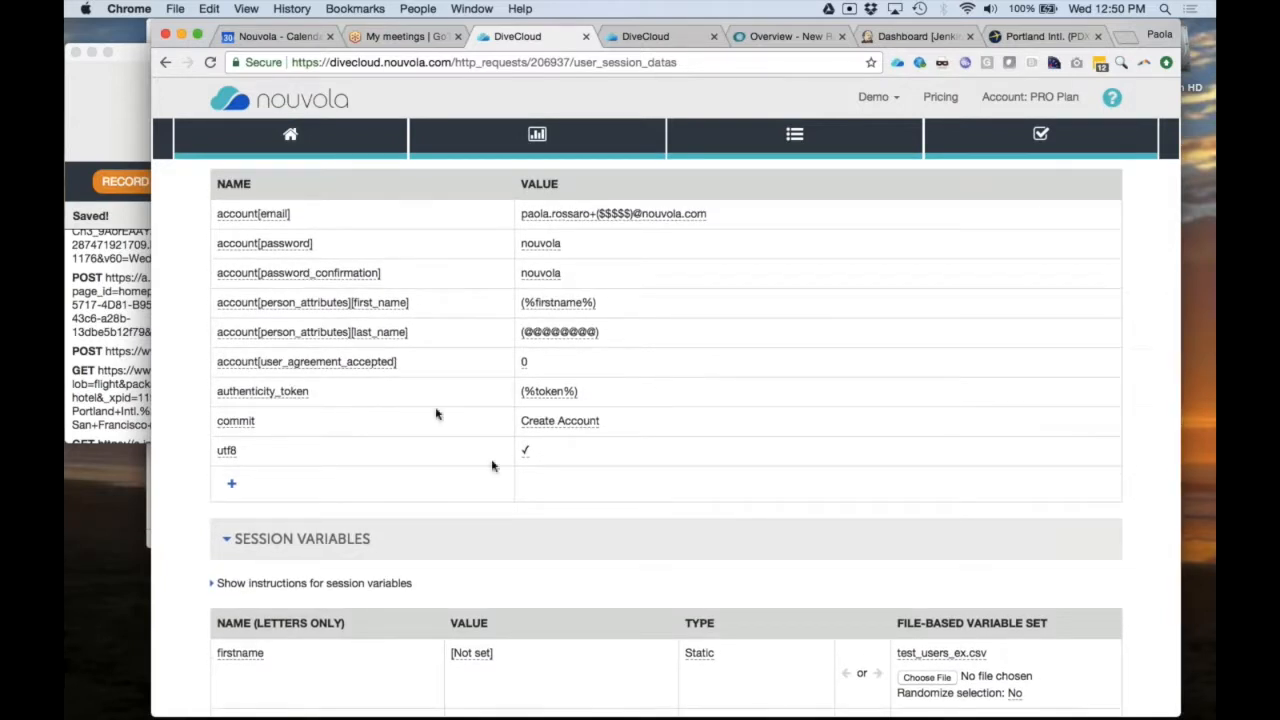
# - Review the accounts request's request data and session variables once more, from the account fields to the file-based variable set
pyautogui.scroll(3, 425, 292)
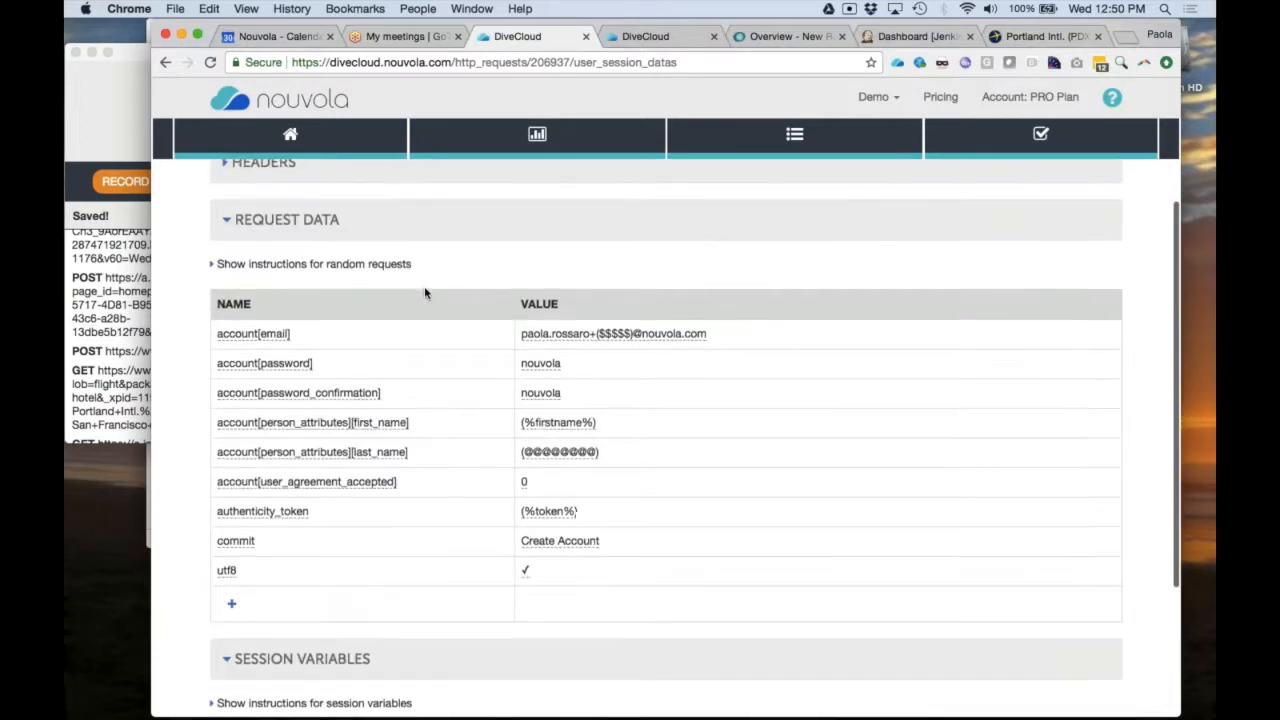
pyautogui.scroll(-5, 425, 292)
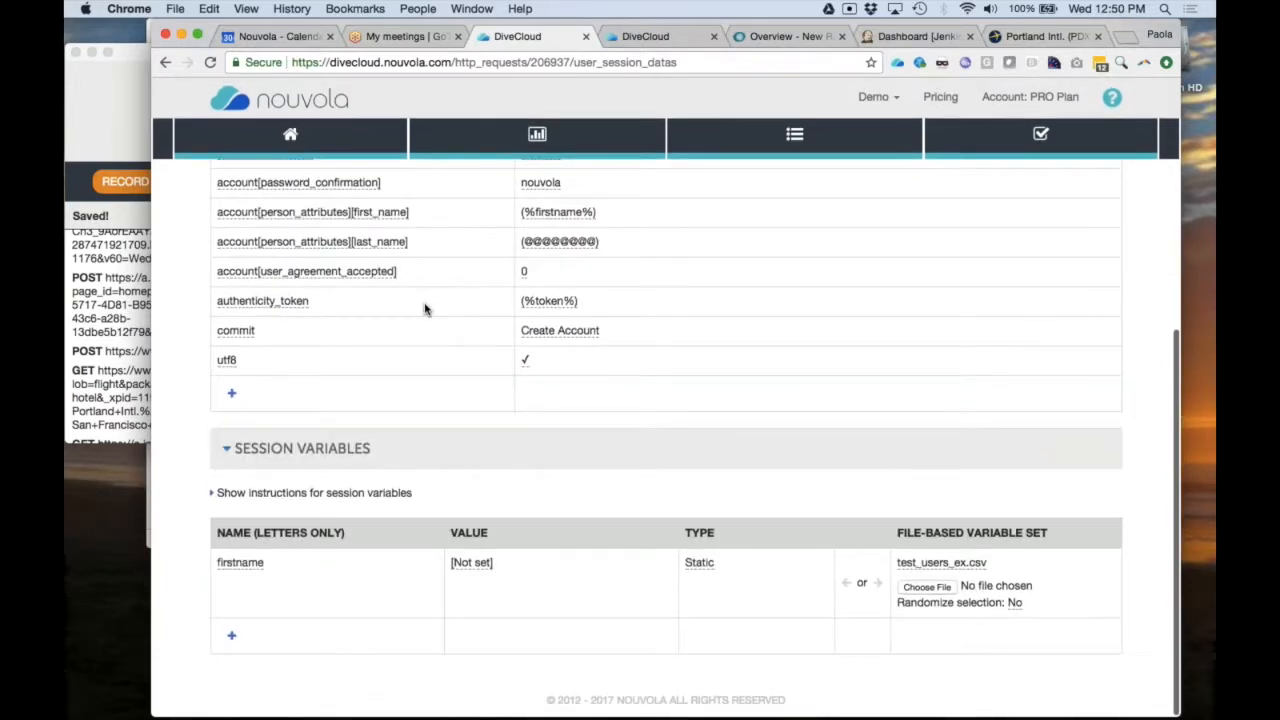
pyautogui.scroll(3, 425, 300)
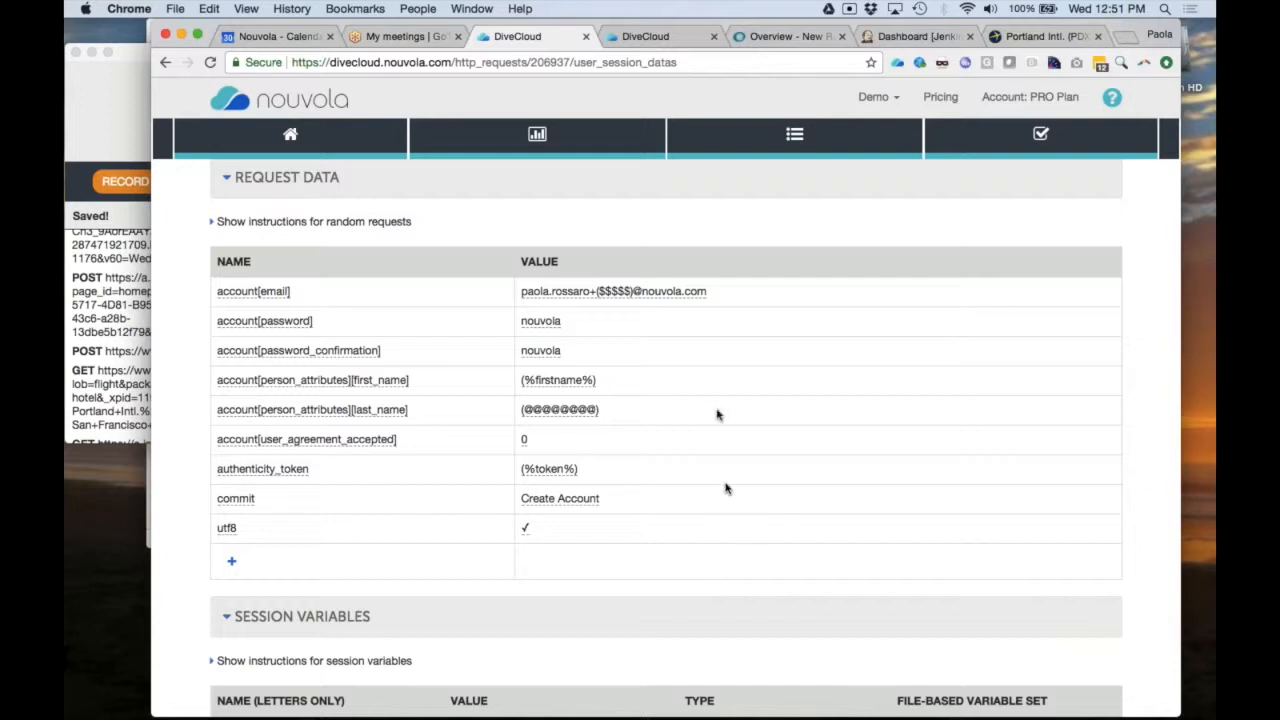
pyautogui.scroll(5, 768, 250)
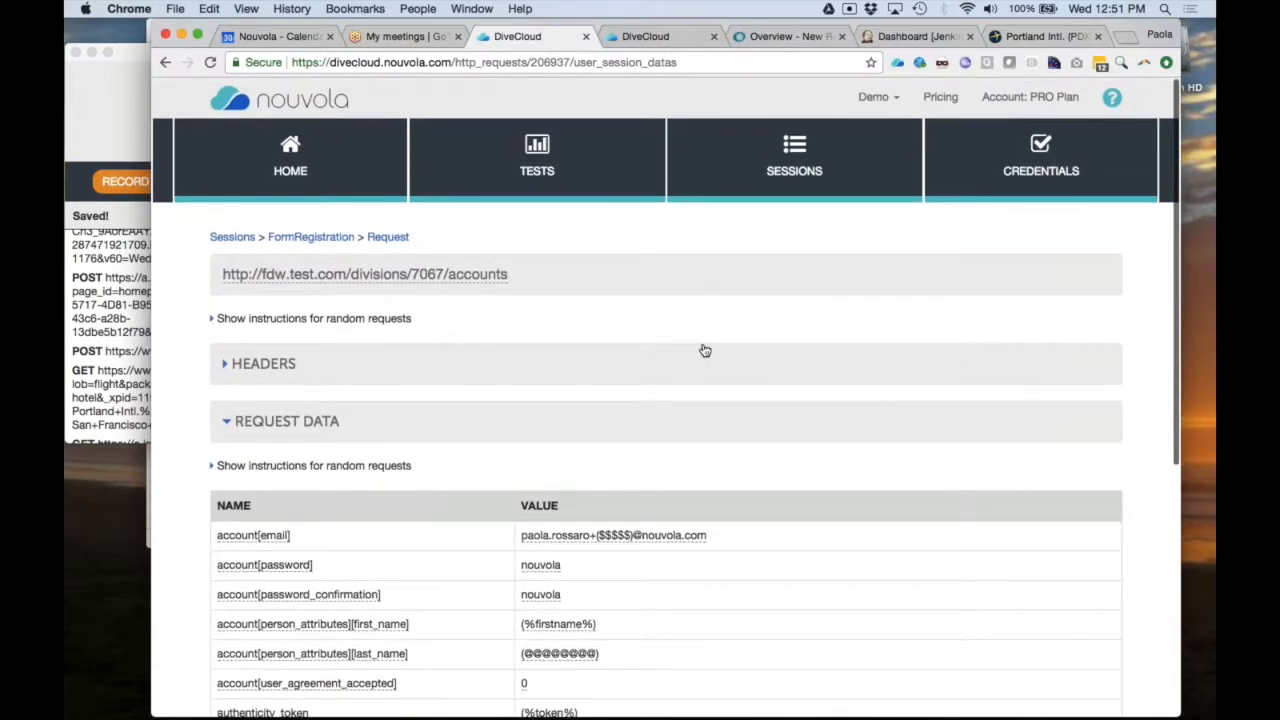
# - Open the list of multi sessions, look at the Expedia hotel search page, and return to the list
pyautogui.moveTo(713, 191)
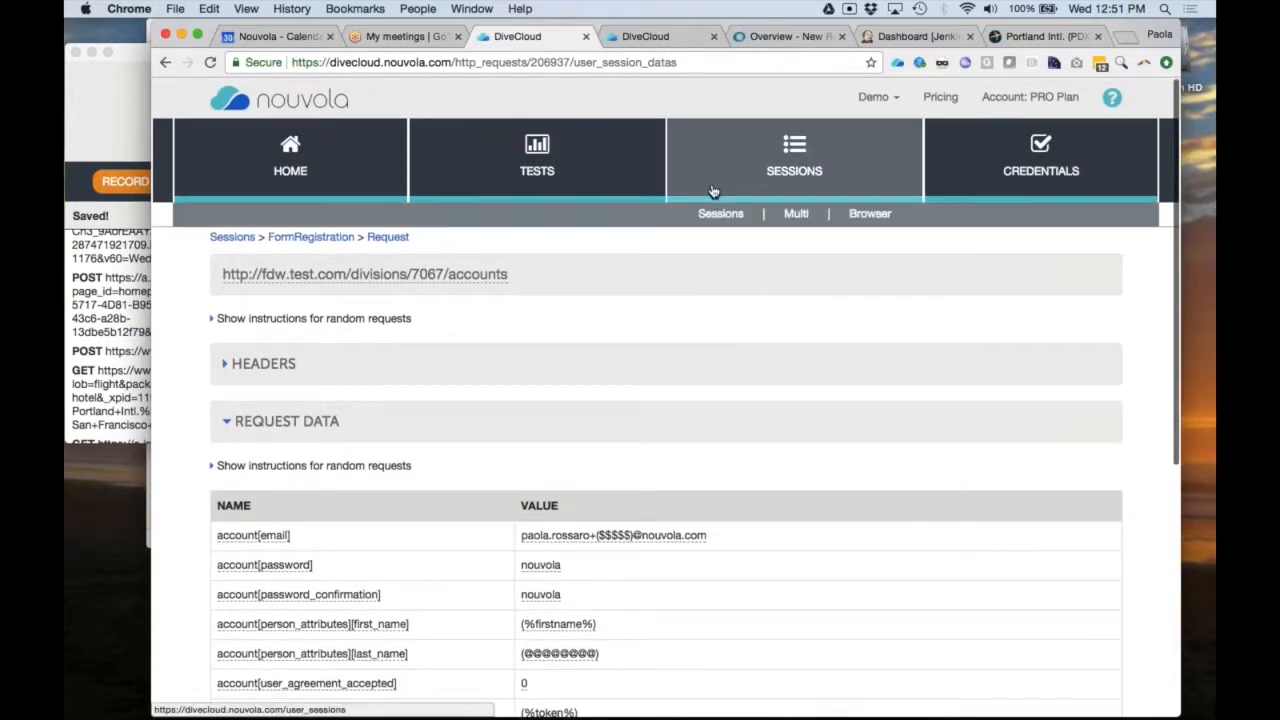
pyautogui.click(797, 217)
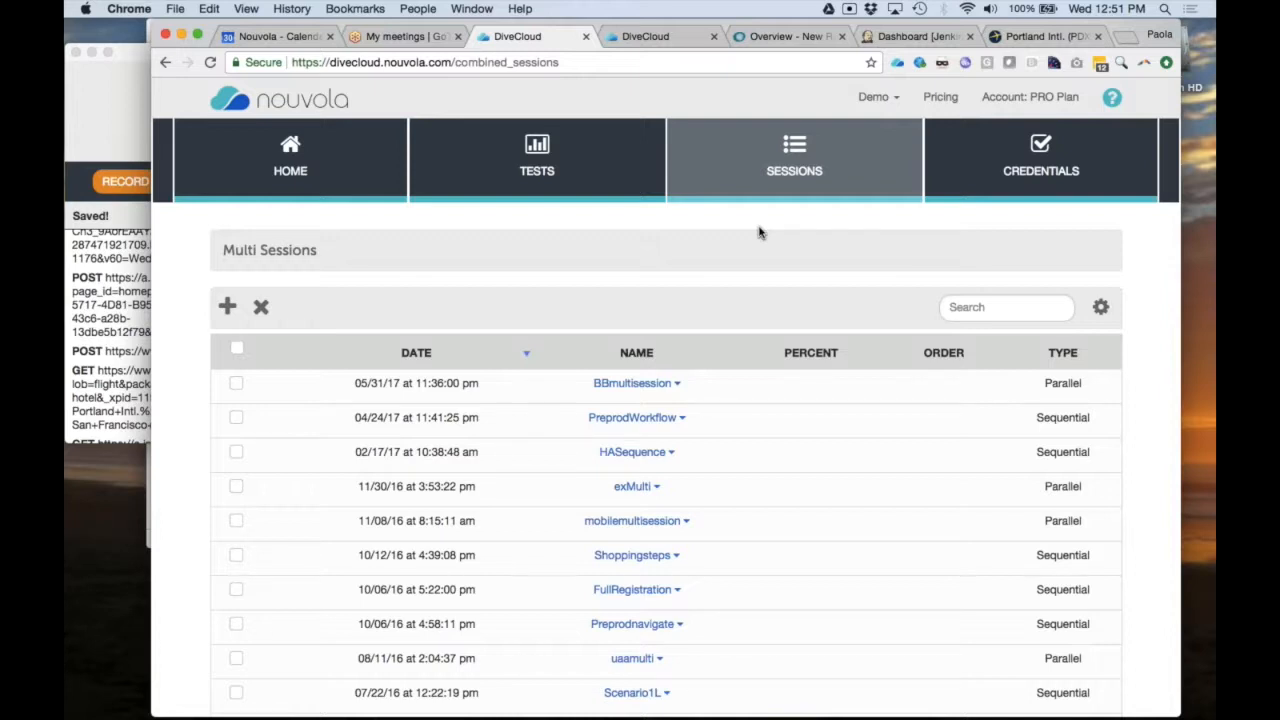
pyautogui.click(1030, 37)
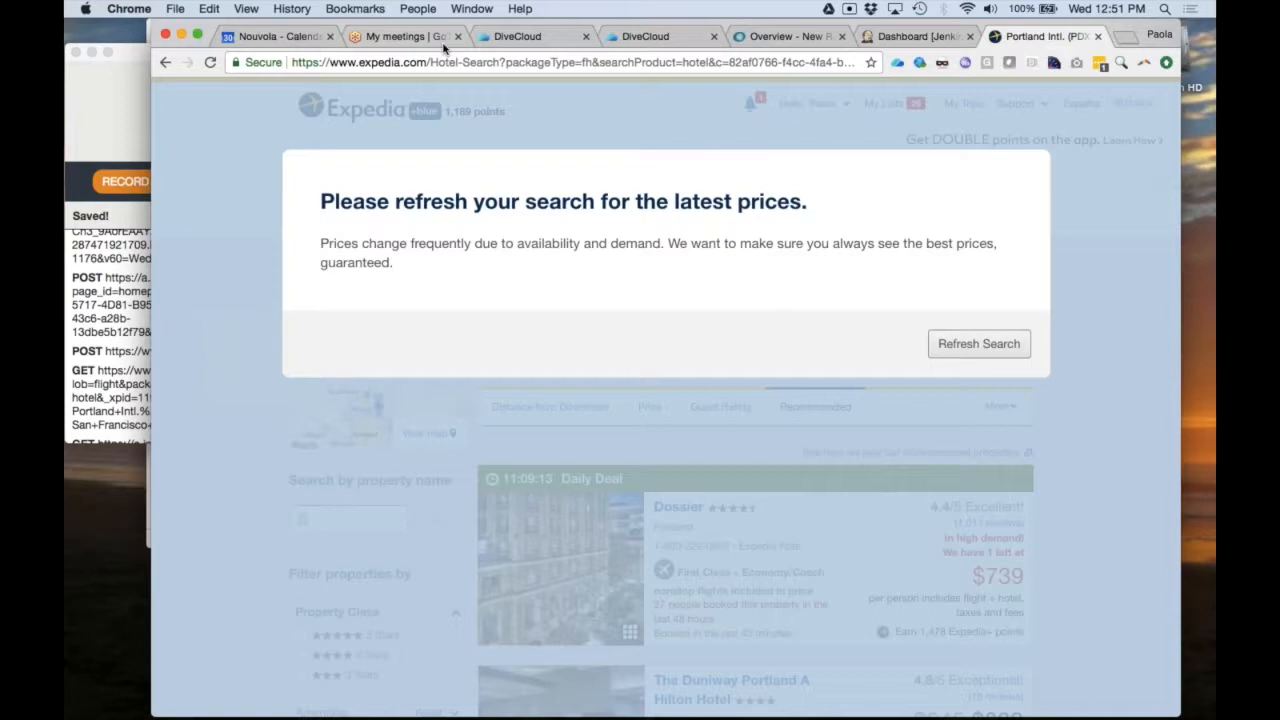
pyautogui.click(540, 36)
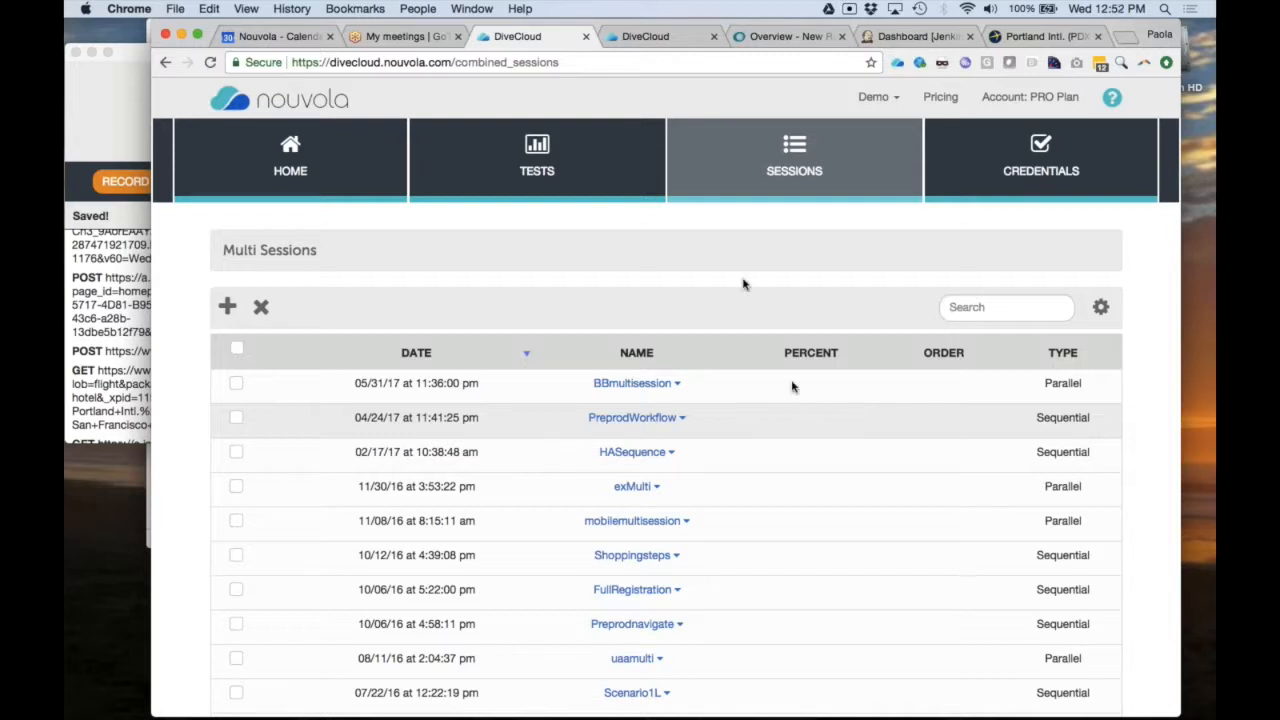
# - Start a new multi session and set its combined session type to Sequential
pyautogui.moveTo(746, 194)
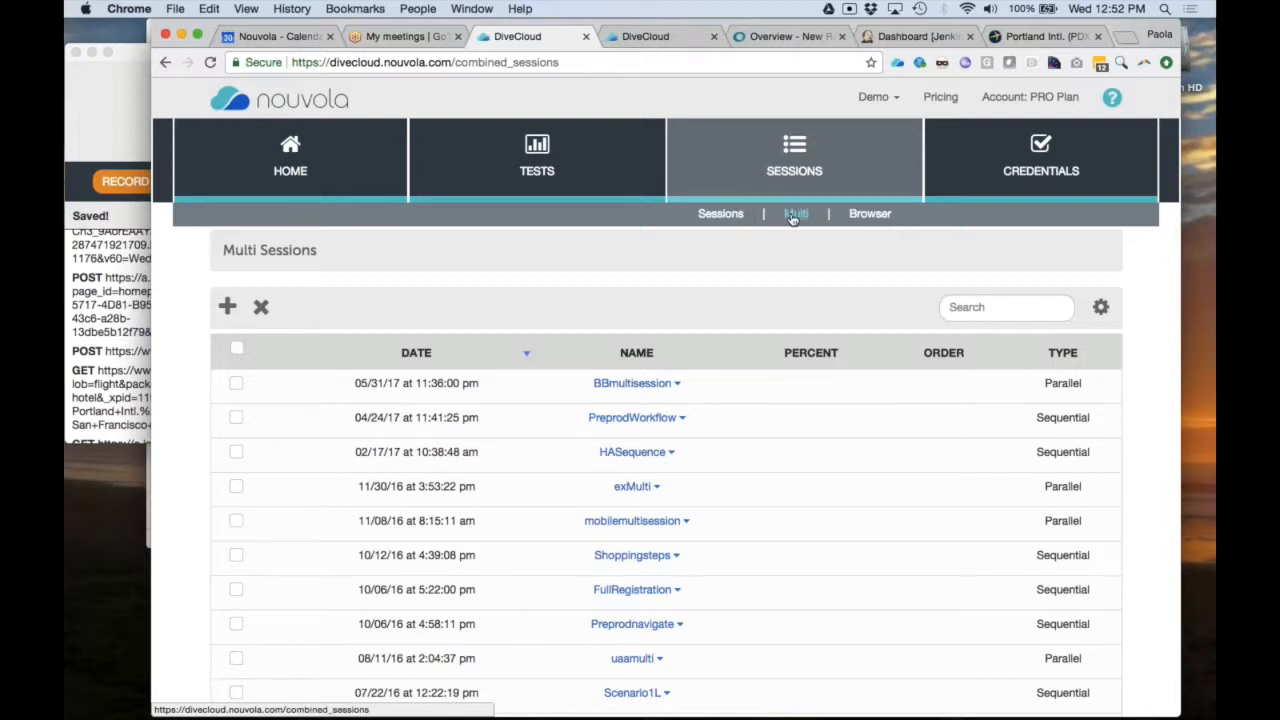
pyautogui.click(227, 306)
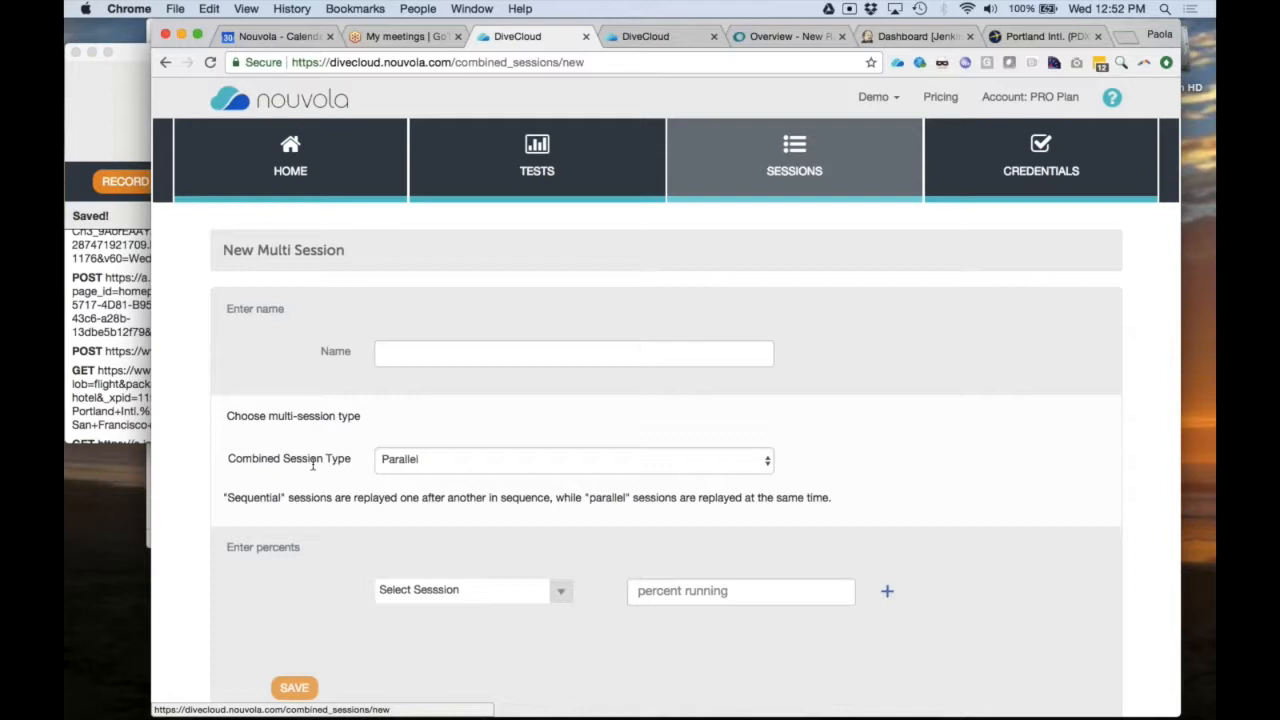
pyautogui.click(489, 466)
pyautogui.click(481, 476)
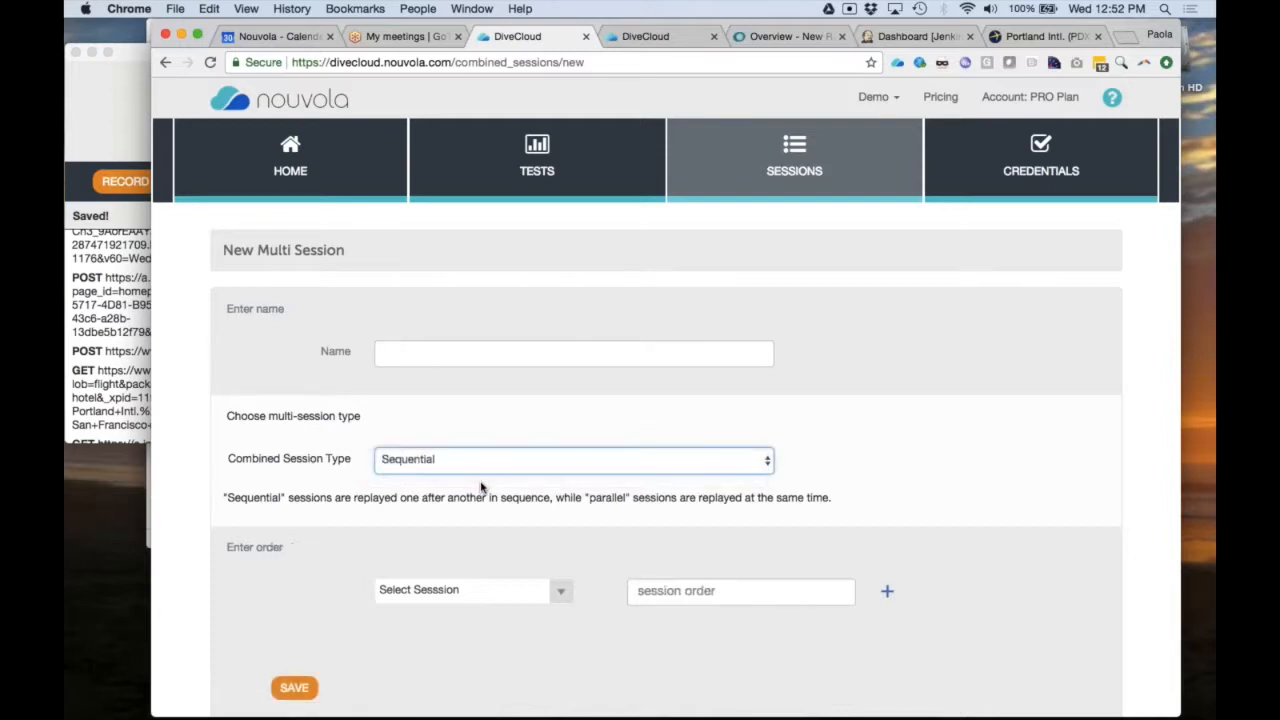
# - Choose DCLogin as the first session of the sequential multi session, with session order 1
pyautogui.click(558, 597)
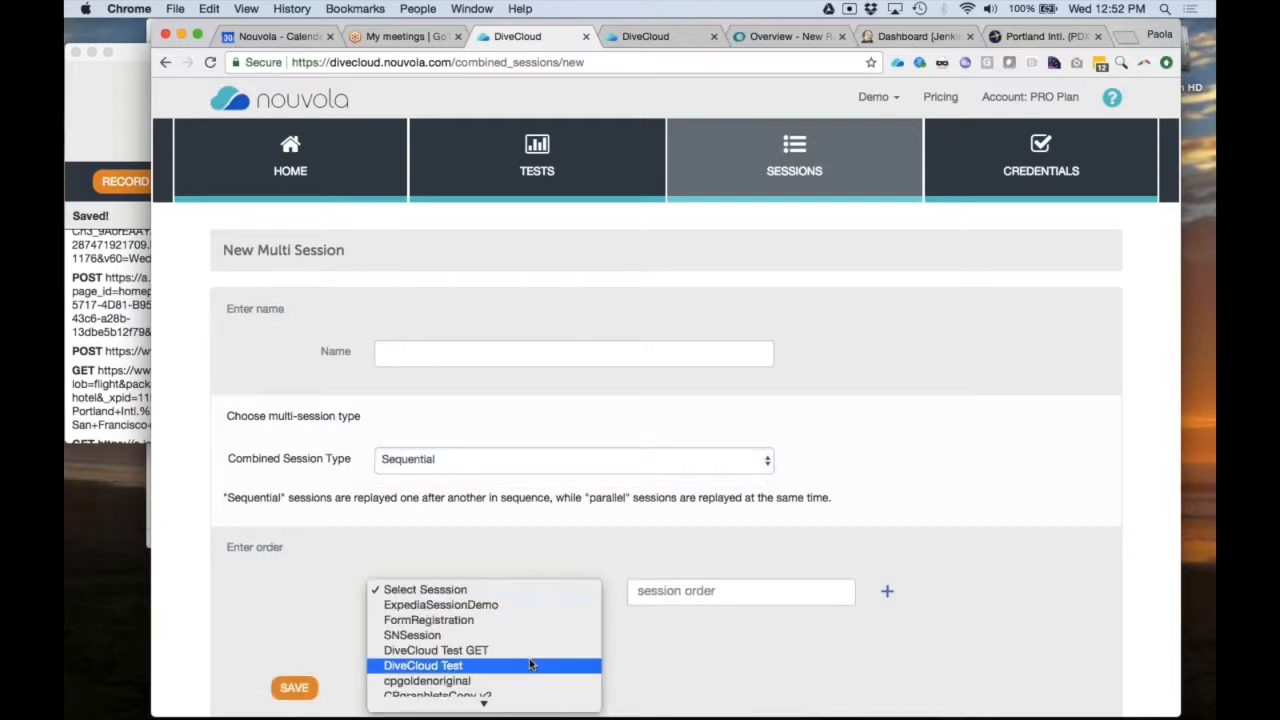
pyautogui.scroll(-5, 529, 658)
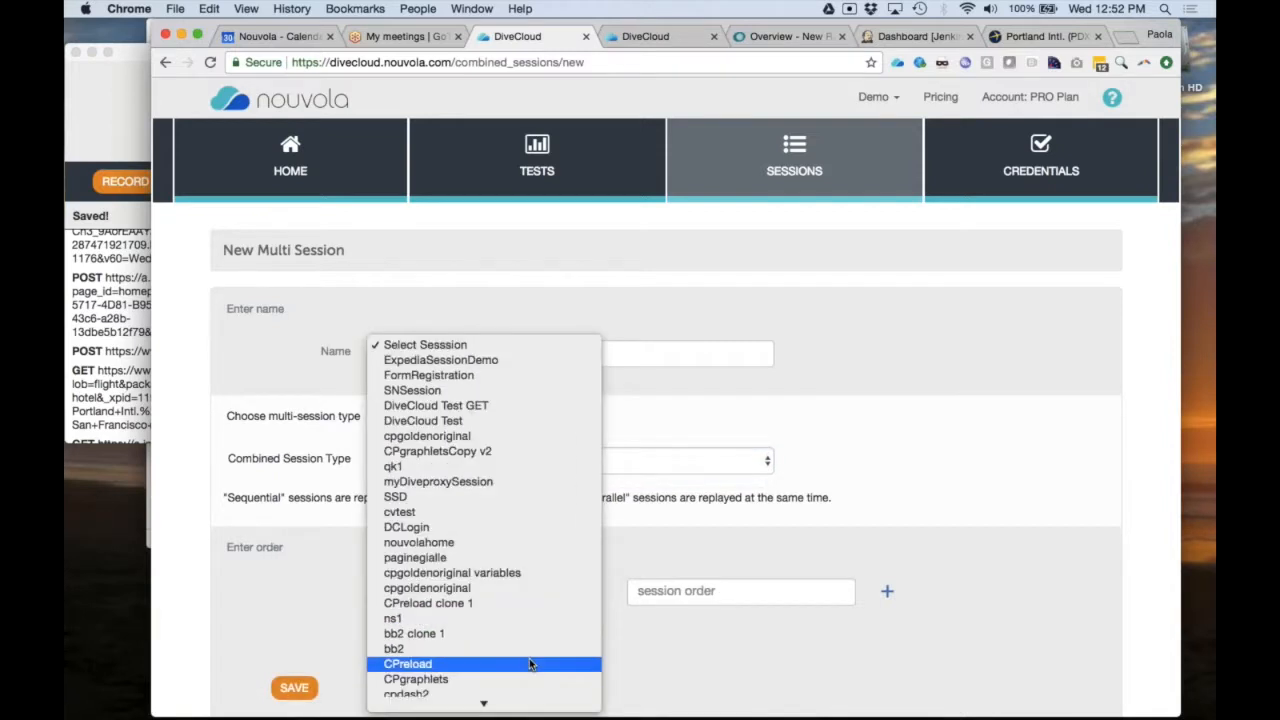
pyautogui.click(476, 537)
pyautogui.click(754, 589)
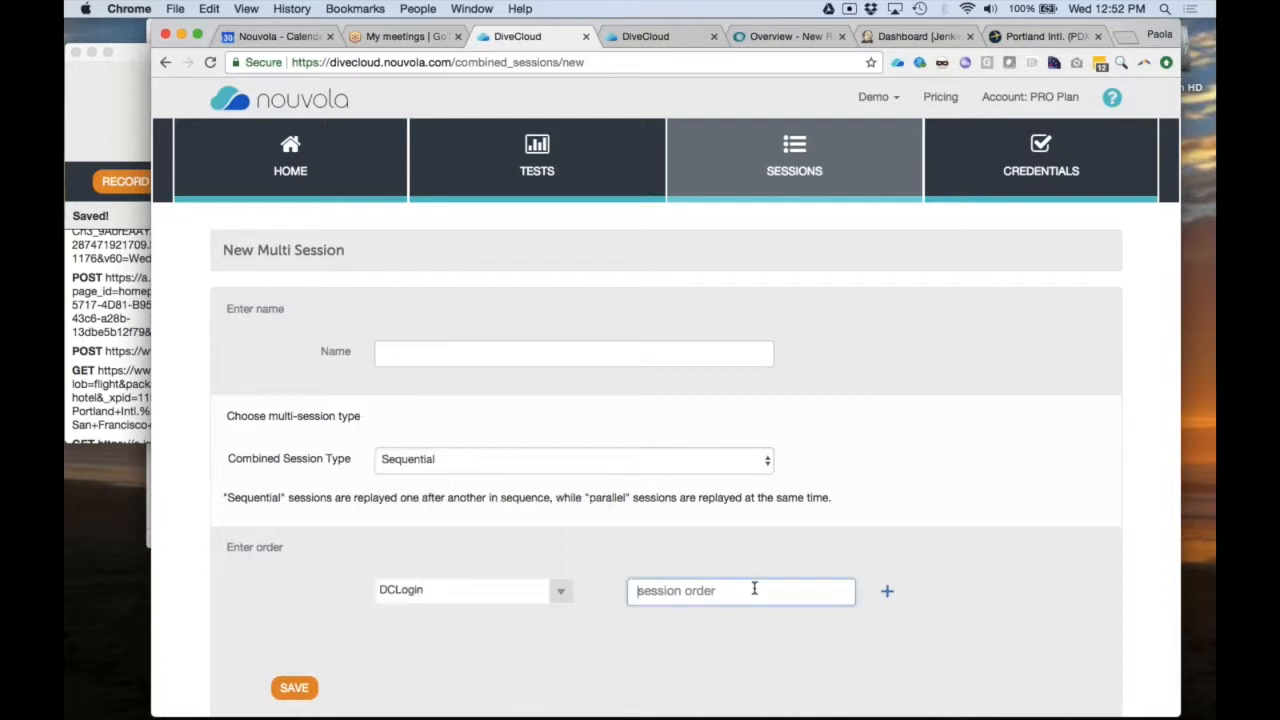
pyautogui.write('1')
# - Add ExpediaSessionDemo as a second session with session order 2 and review the sequential setup
pyautogui.click(887, 591)
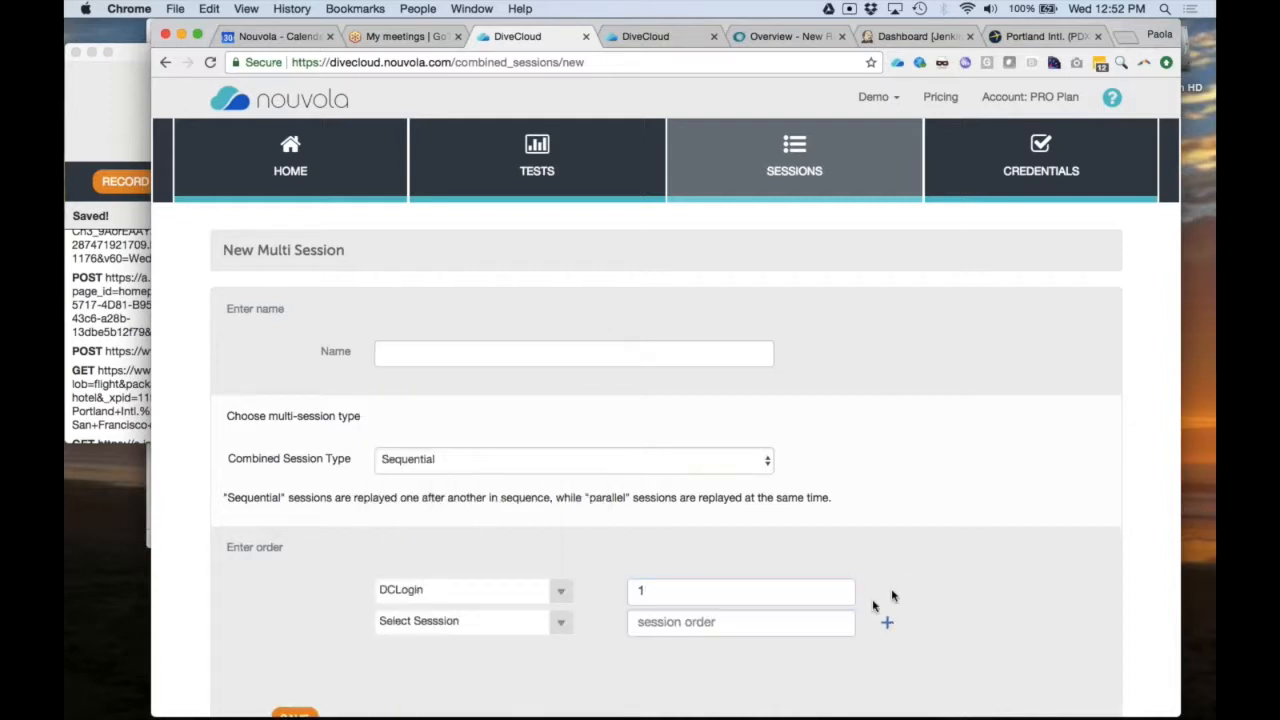
pyautogui.click(553, 623)
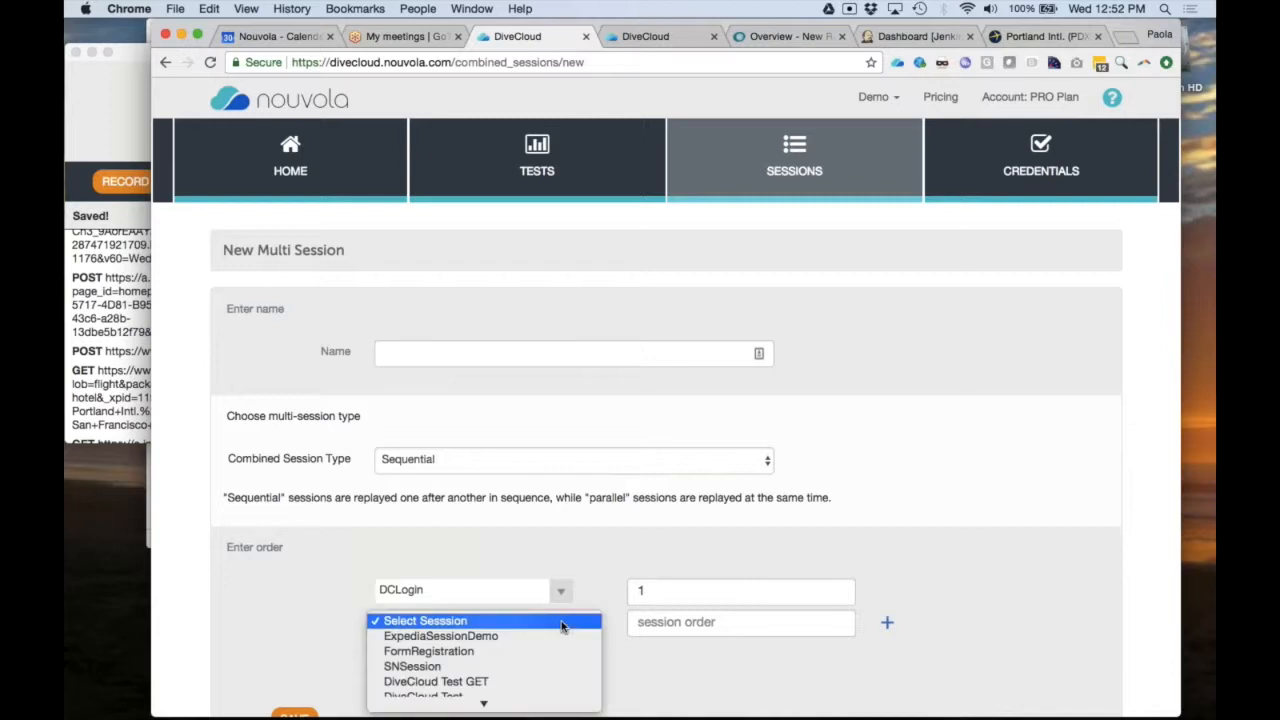
pyautogui.click(502, 643)
pyautogui.click(660, 621)
pyautogui.write('2')
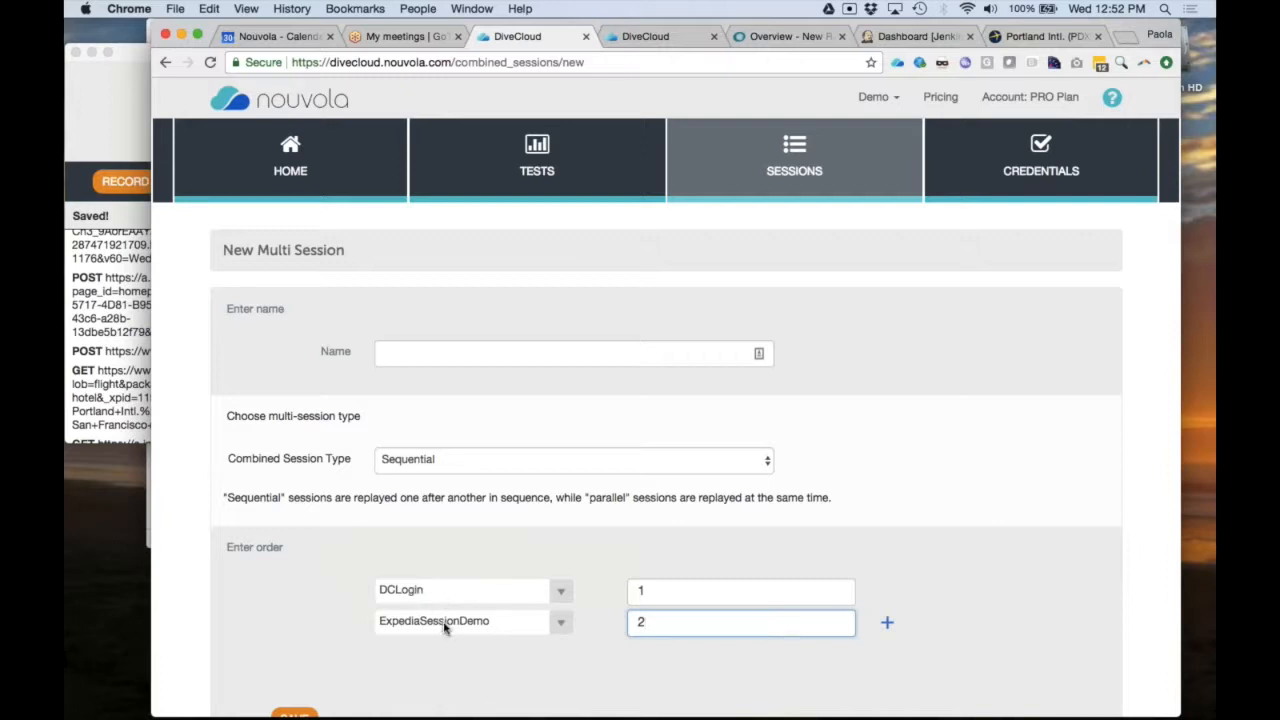
pyautogui.scroll(-2, 445, 627)
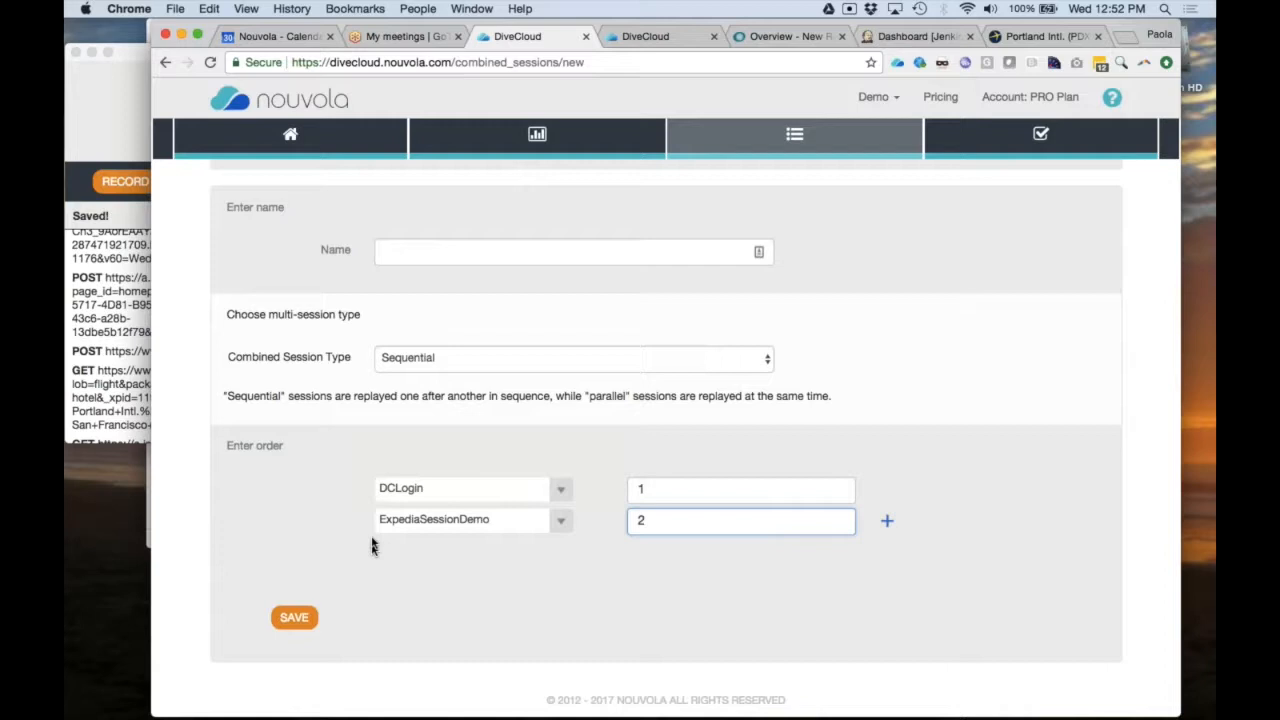
pyautogui.scroll(1, 401, 553)
pyautogui.scroll(3, 401, 553)
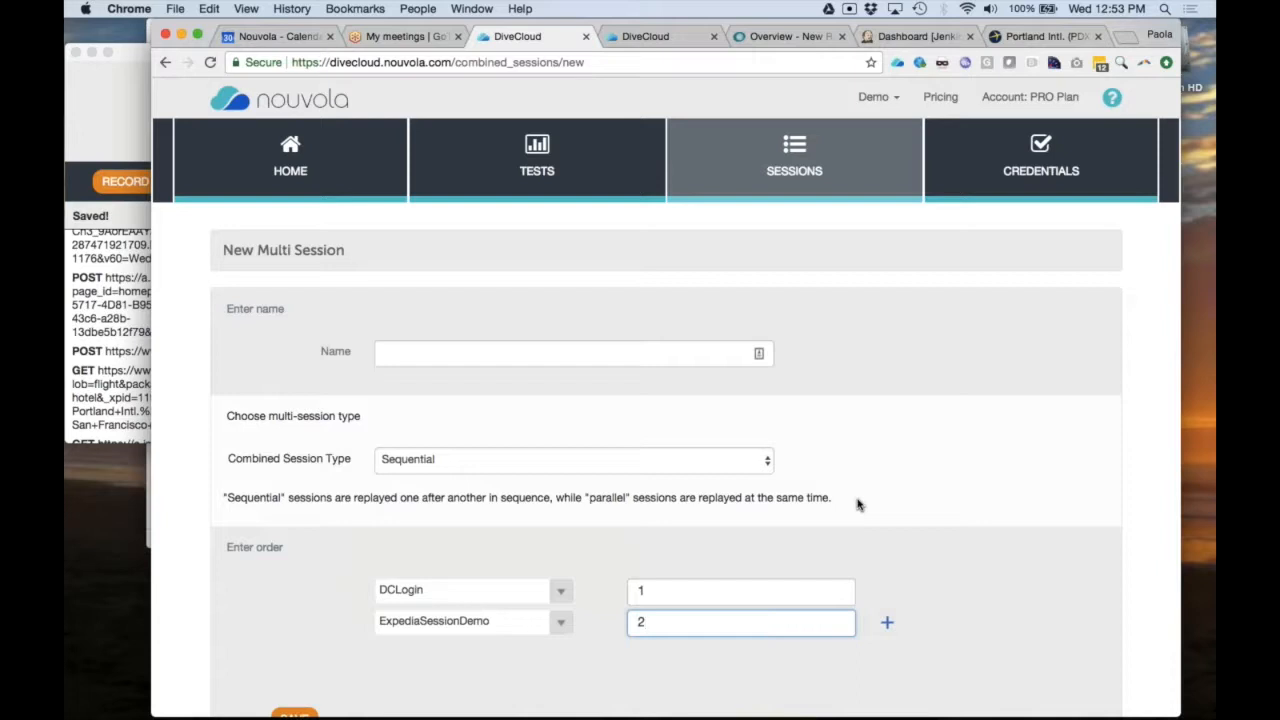
# - Change the combined session type to Parallel and replace the DCLogin session with exsearc
pyautogui.click(750, 465)
pyautogui.click(714, 447)
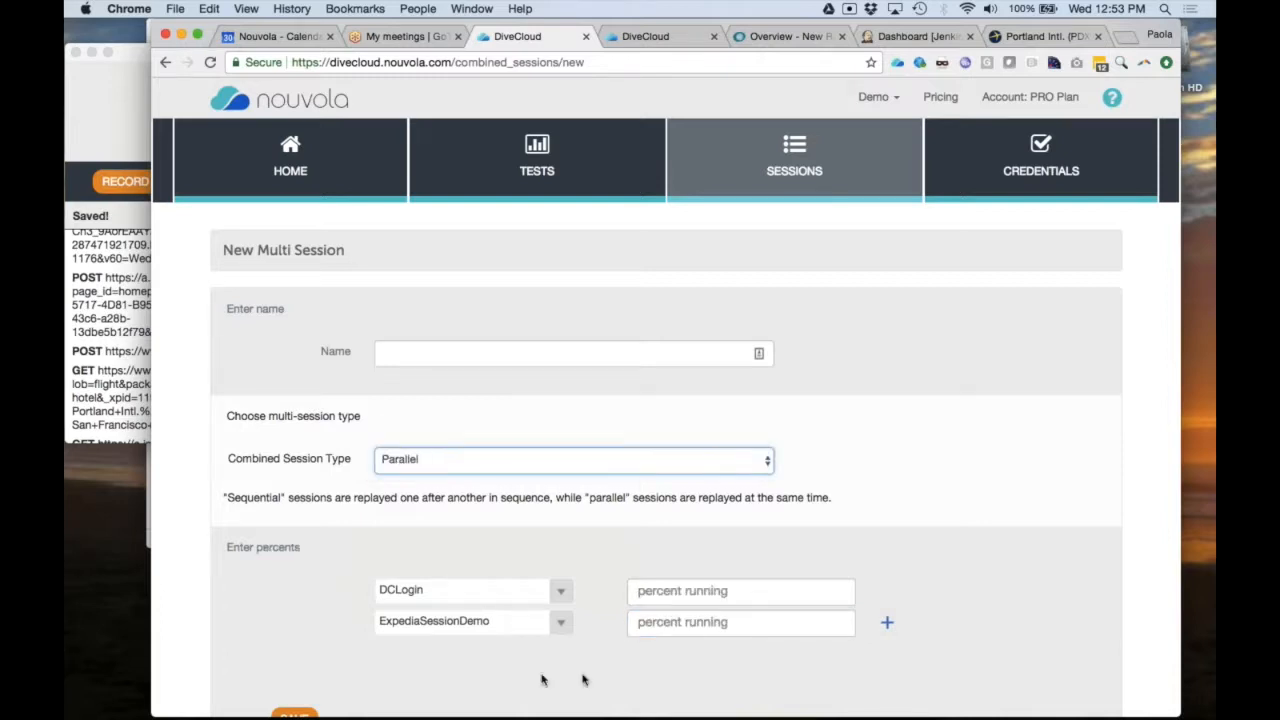
pyautogui.click(559, 595)
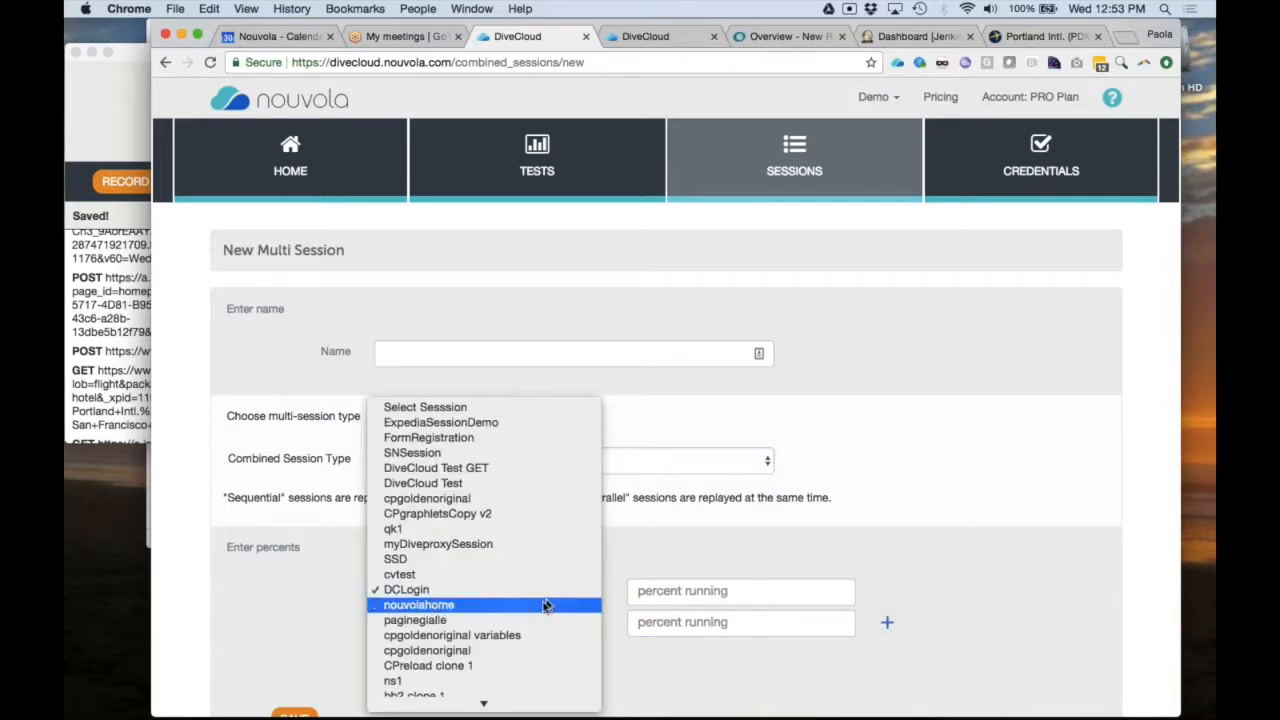
pyautogui.scroll(-10, 535, 615)
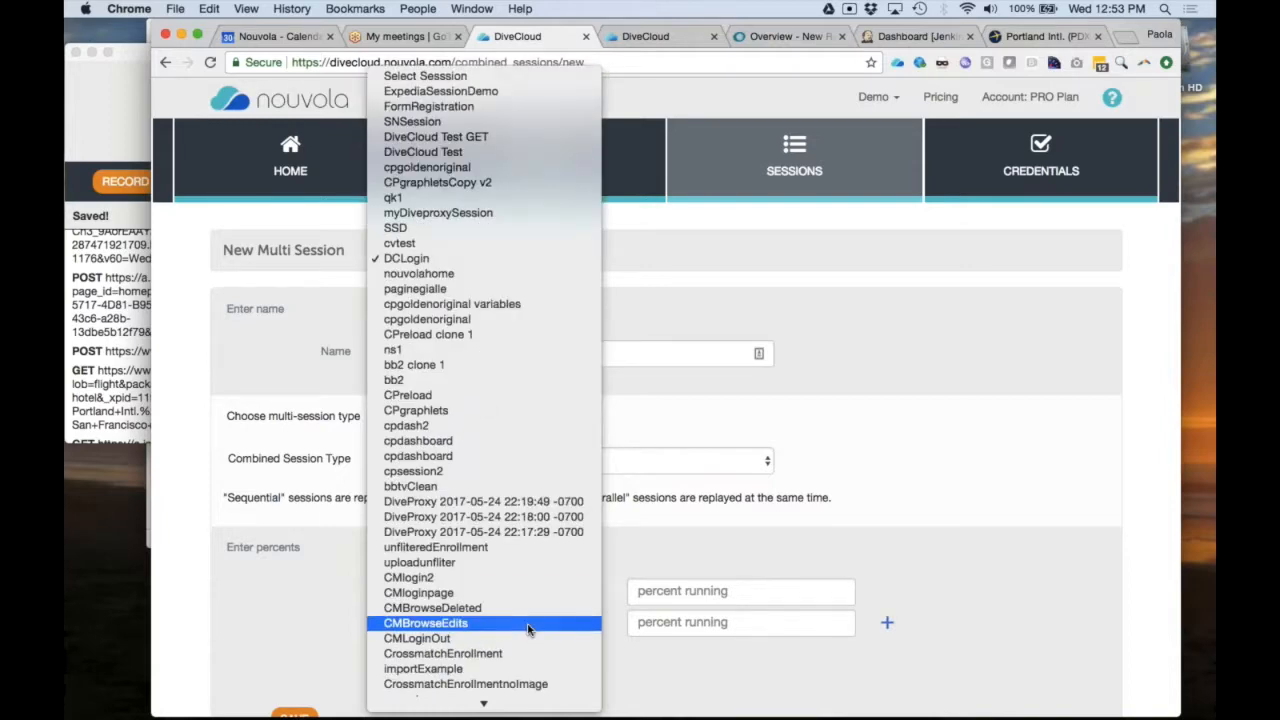
pyautogui.scroll(-8, 529, 629)
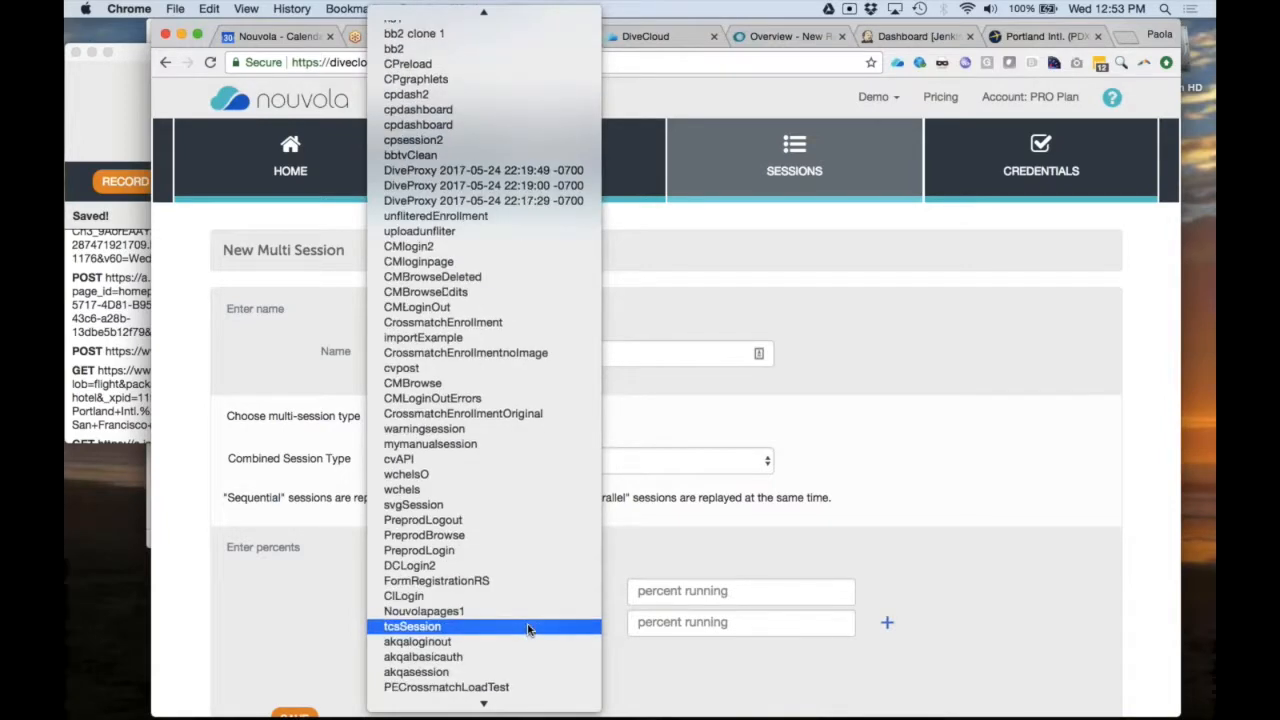
pyautogui.scroll(-5, 529, 629)
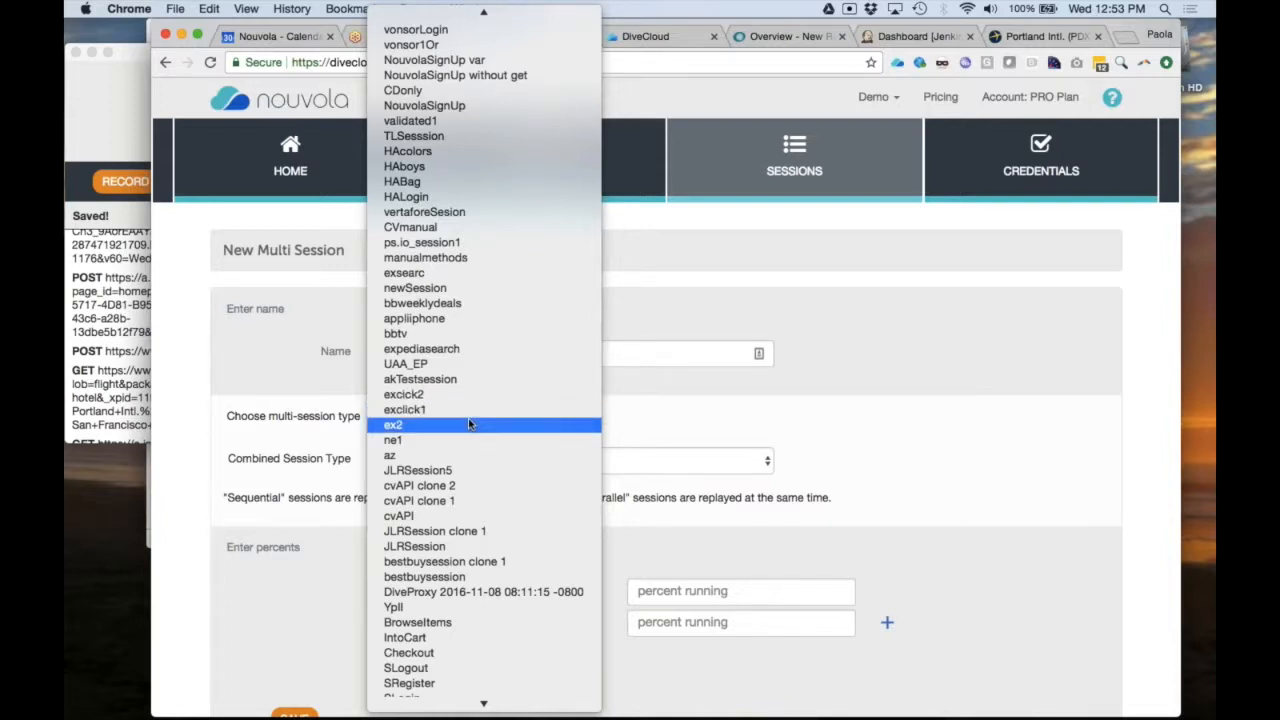
pyautogui.click(445, 280)
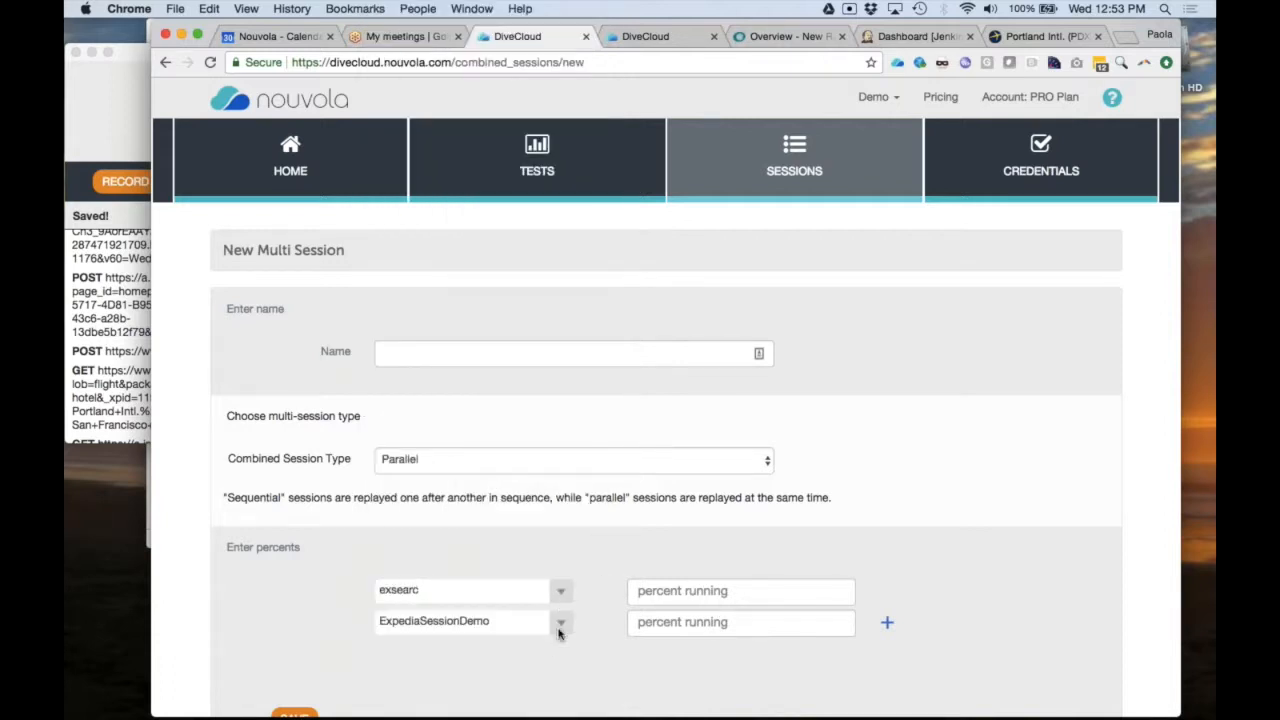
# - Set the running percentages to 30 for exsearc and 70 for ExpediaSessionDemo
pyautogui.click(660, 586)
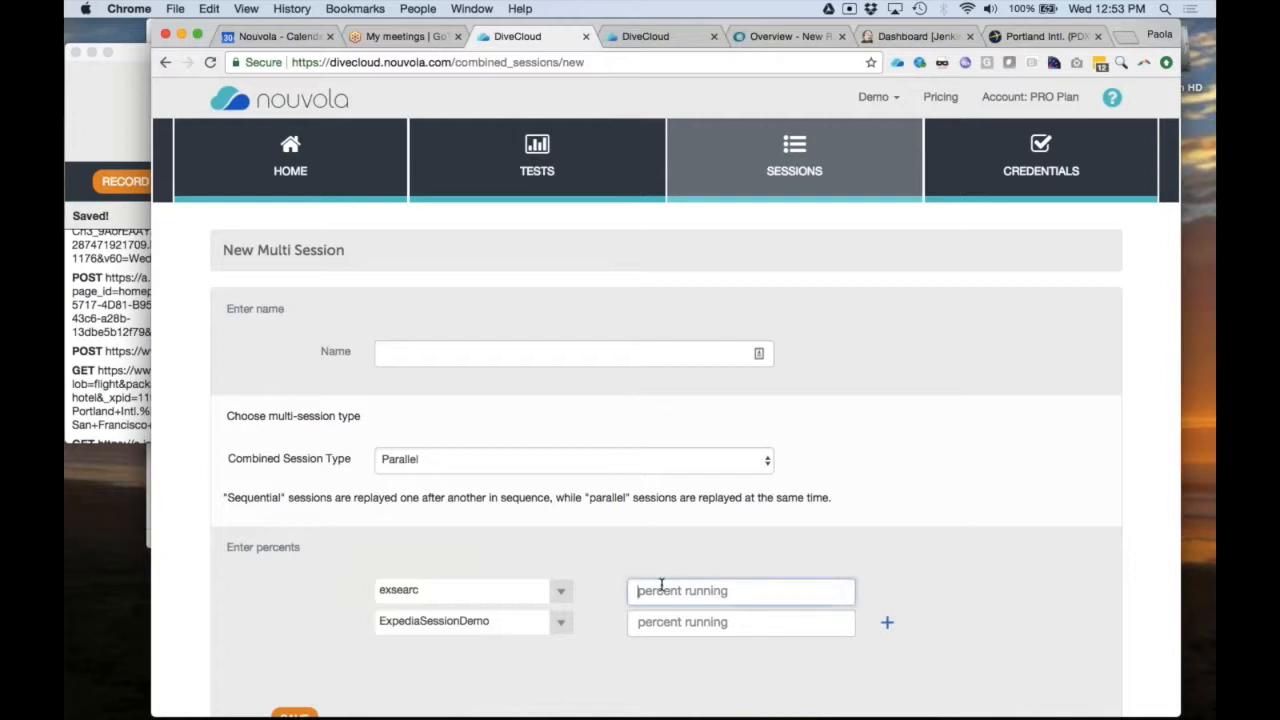
pyautogui.write('30')
pyautogui.click(656, 627)
pyautogui.write('70')
pyautogui.click(573, 545)
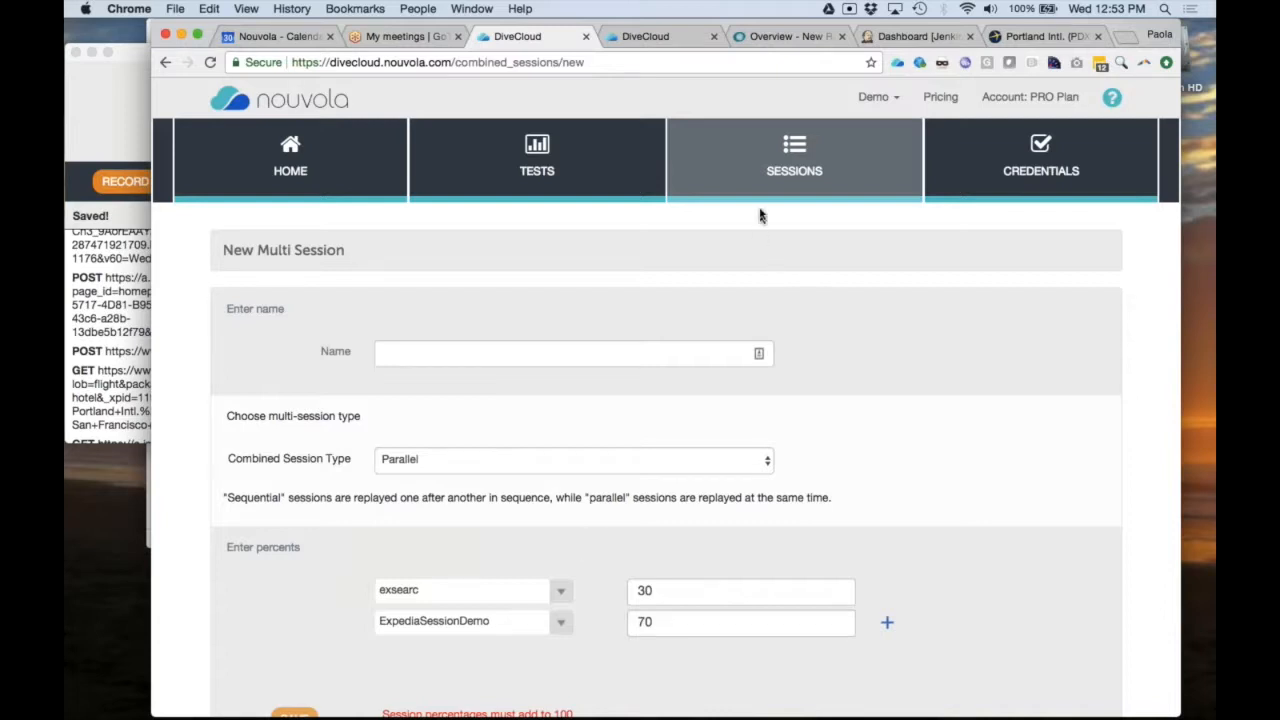
# - Return to the multi sessions list without saving, and expand BBmultisession and PreprodWorkflow to examine their sessions, percentages and order
pyautogui.moveTo(766, 198)
pyautogui.click(797, 215)
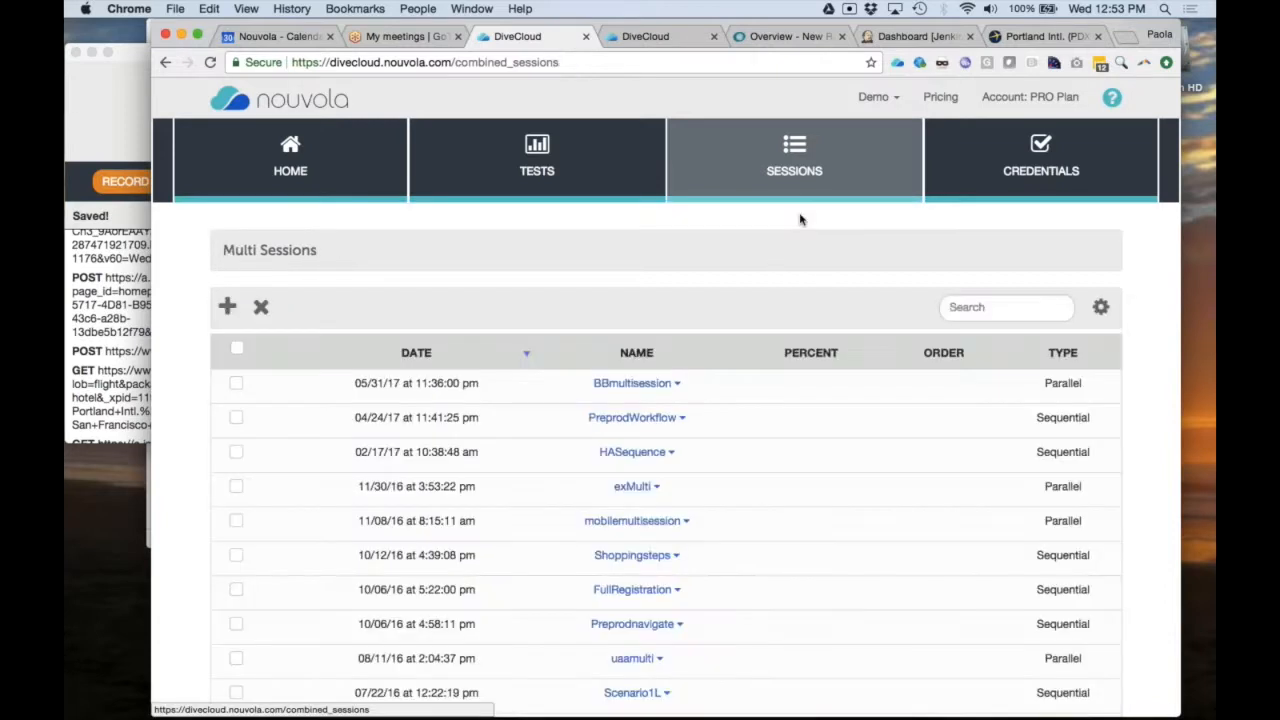
pyautogui.click(674, 387)
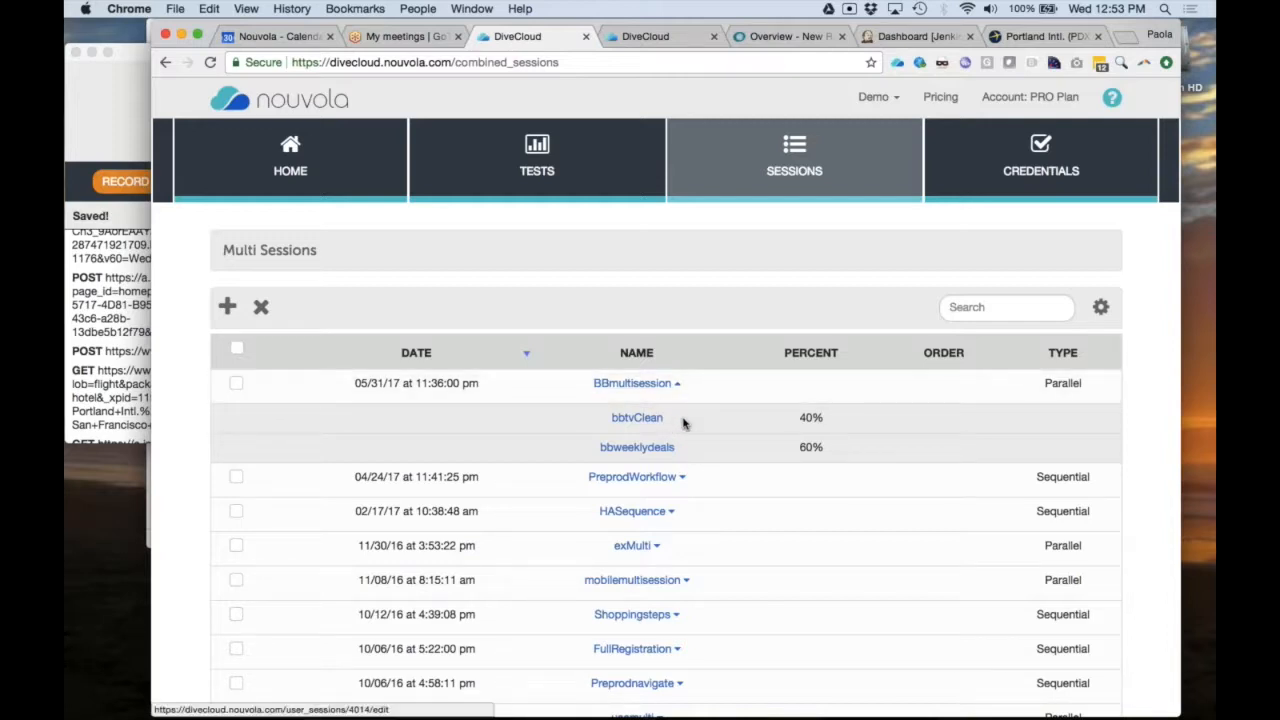
pyautogui.click(683, 479)
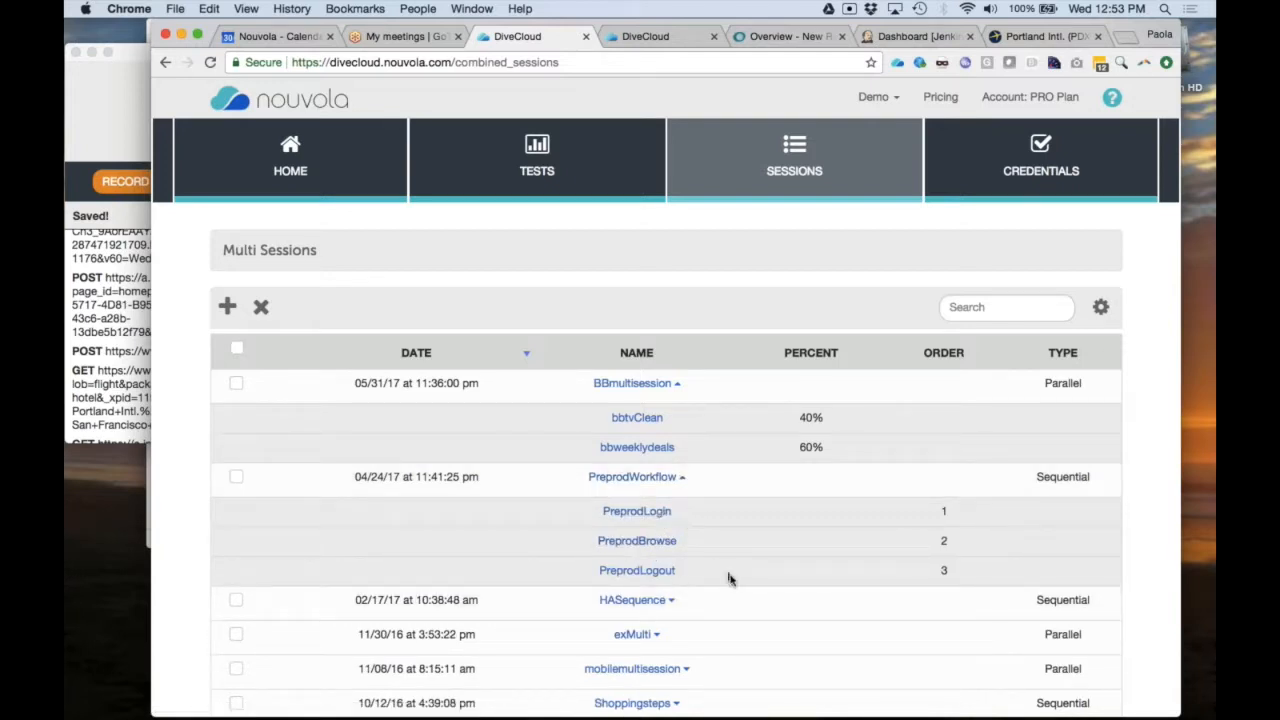
pyautogui.scroll(-1, 733, 582)
pyautogui.scroll(-3, 733, 582)
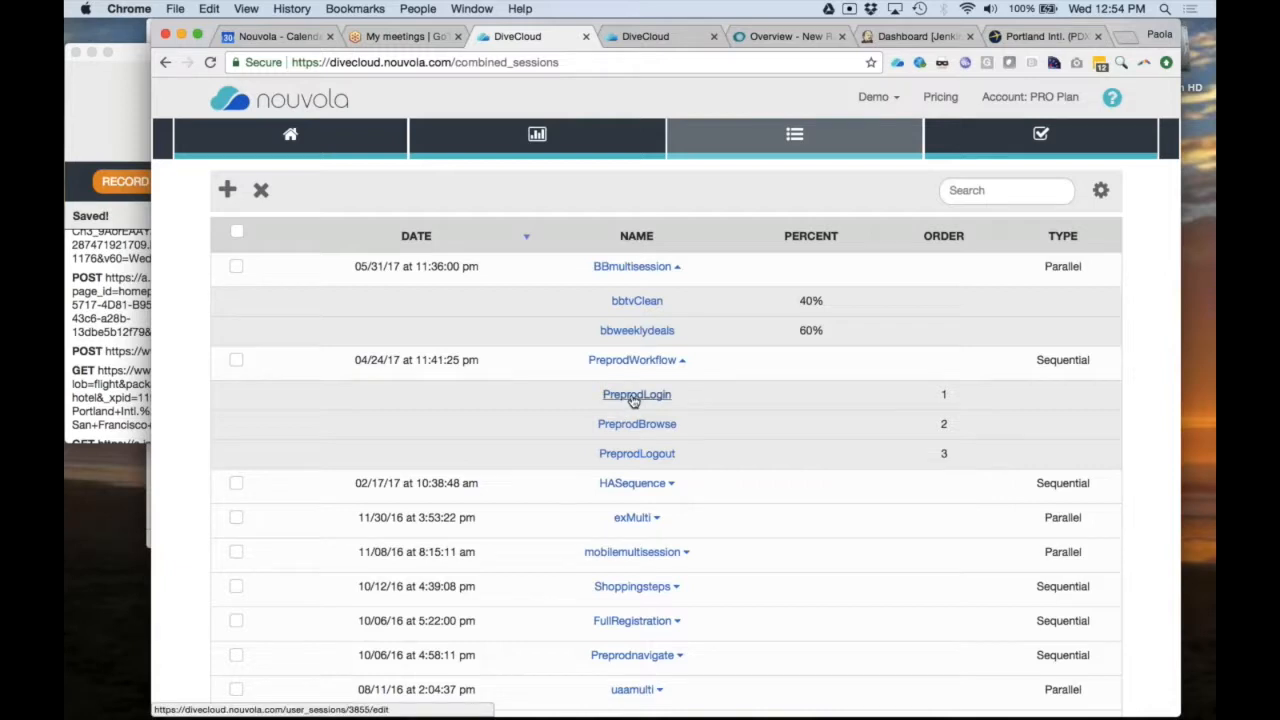
pyautogui.scroll(4, 723, 493)
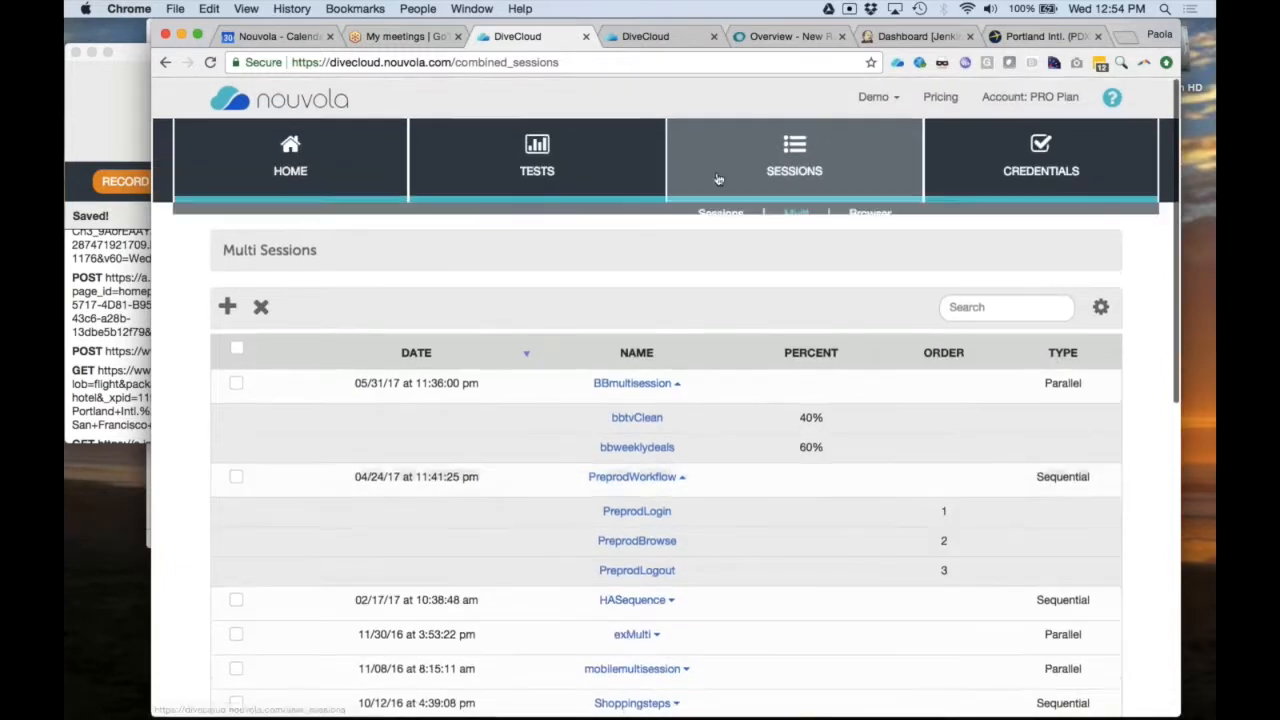
# - Open the list of individual sessions and look through its entries
pyautogui.moveTo(720, 215)
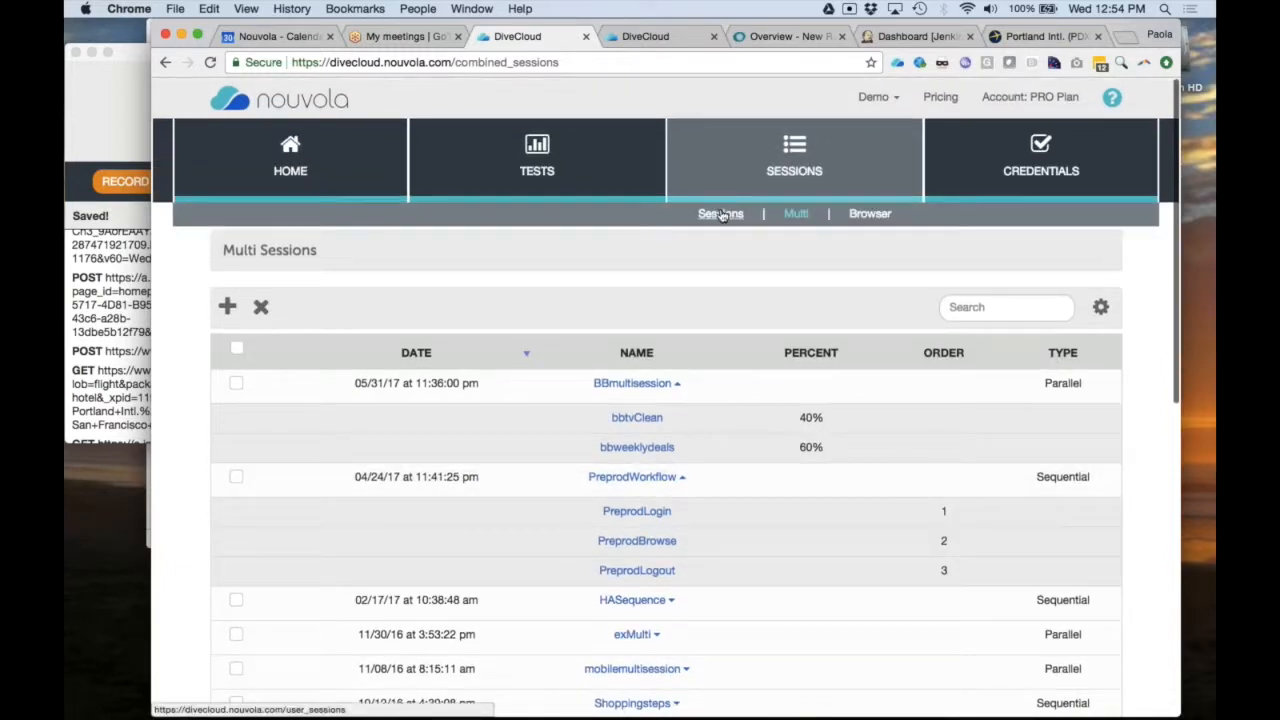
pyautogui.click(721, 214)
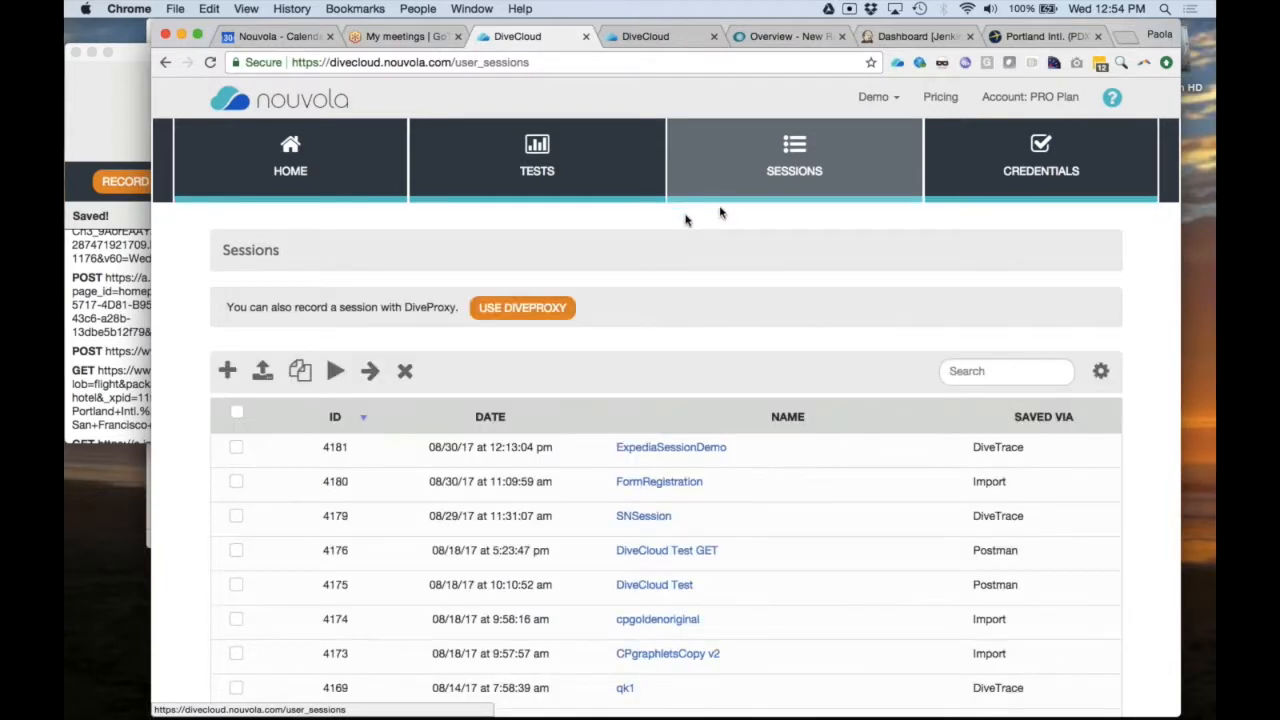
pyautogui.scroll(-1, 813, 587)
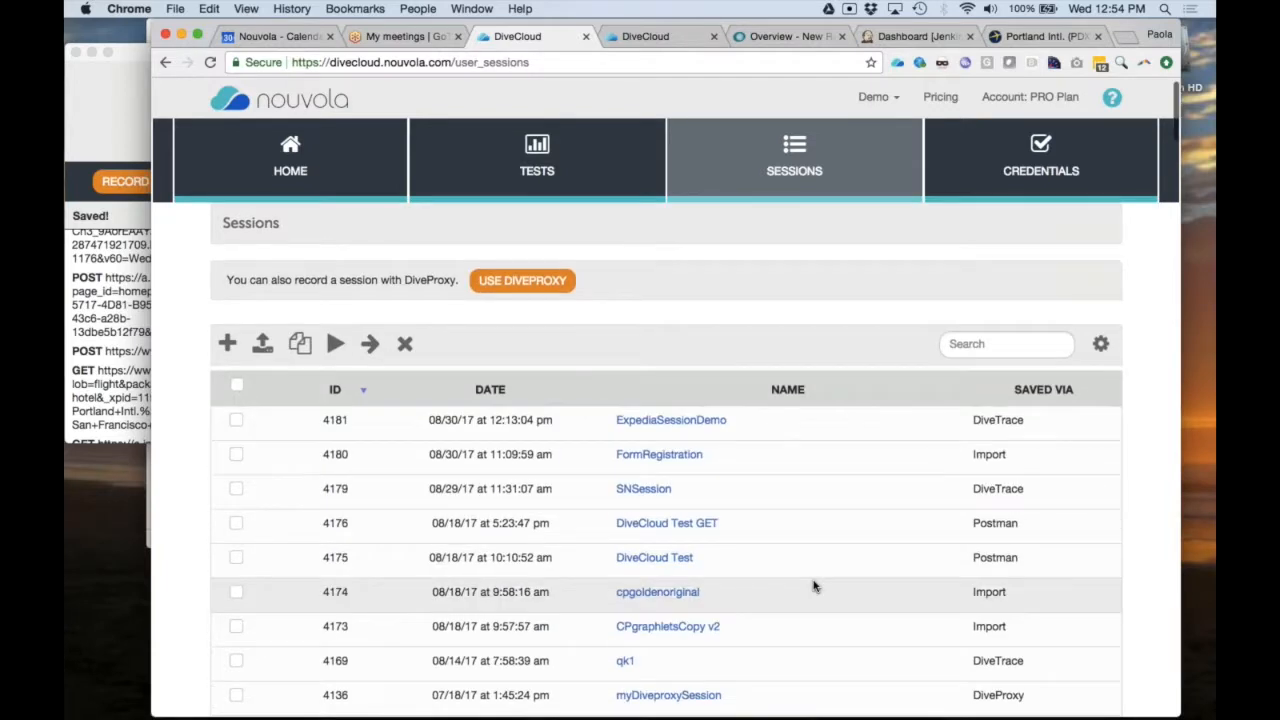
# - Bring up the Nouvola DiveTrace recorder window to view its recorded requests, and close it
pyautogui.scroll(1, 813, 587)
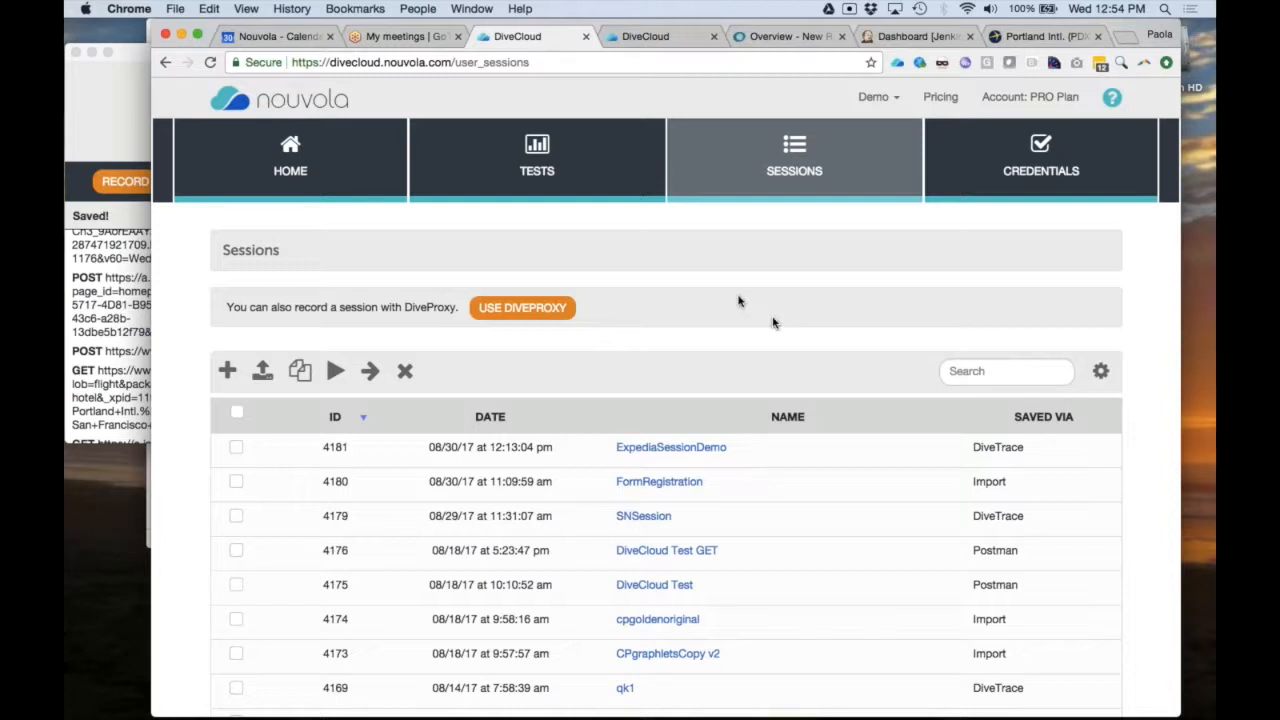
pyautogui.click(118, 94)
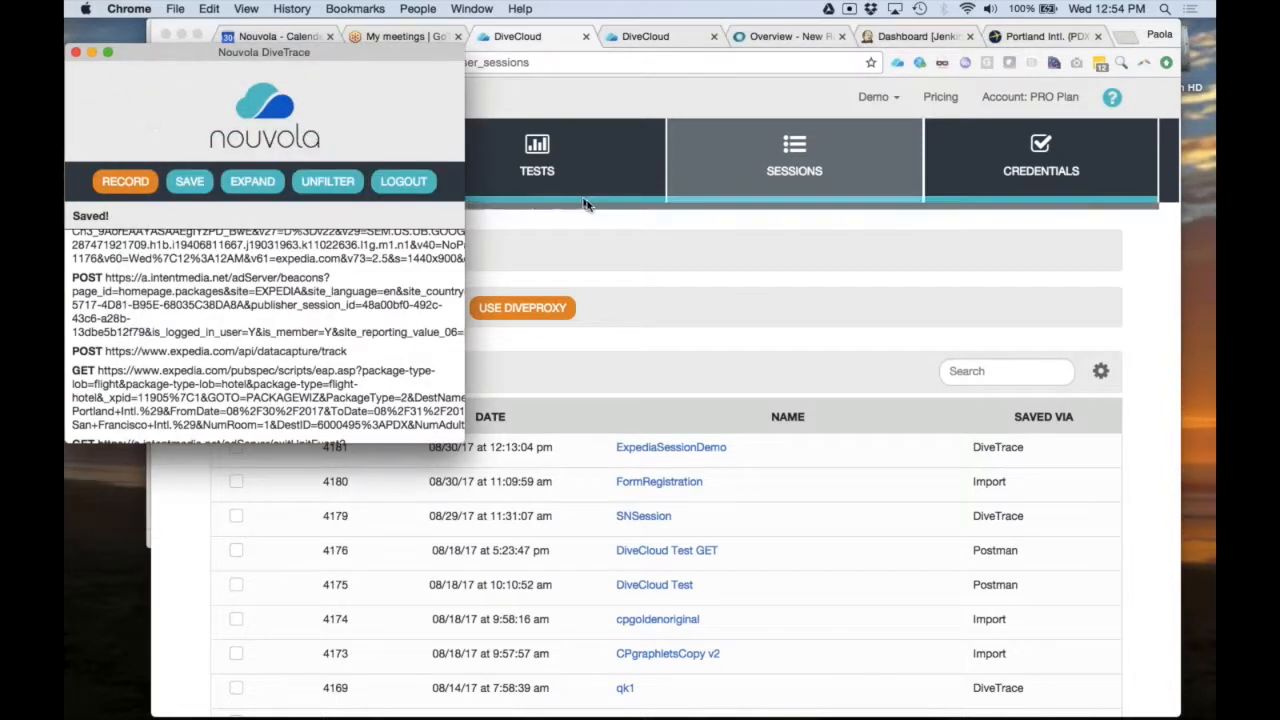
pyautogui.click(701, 332)
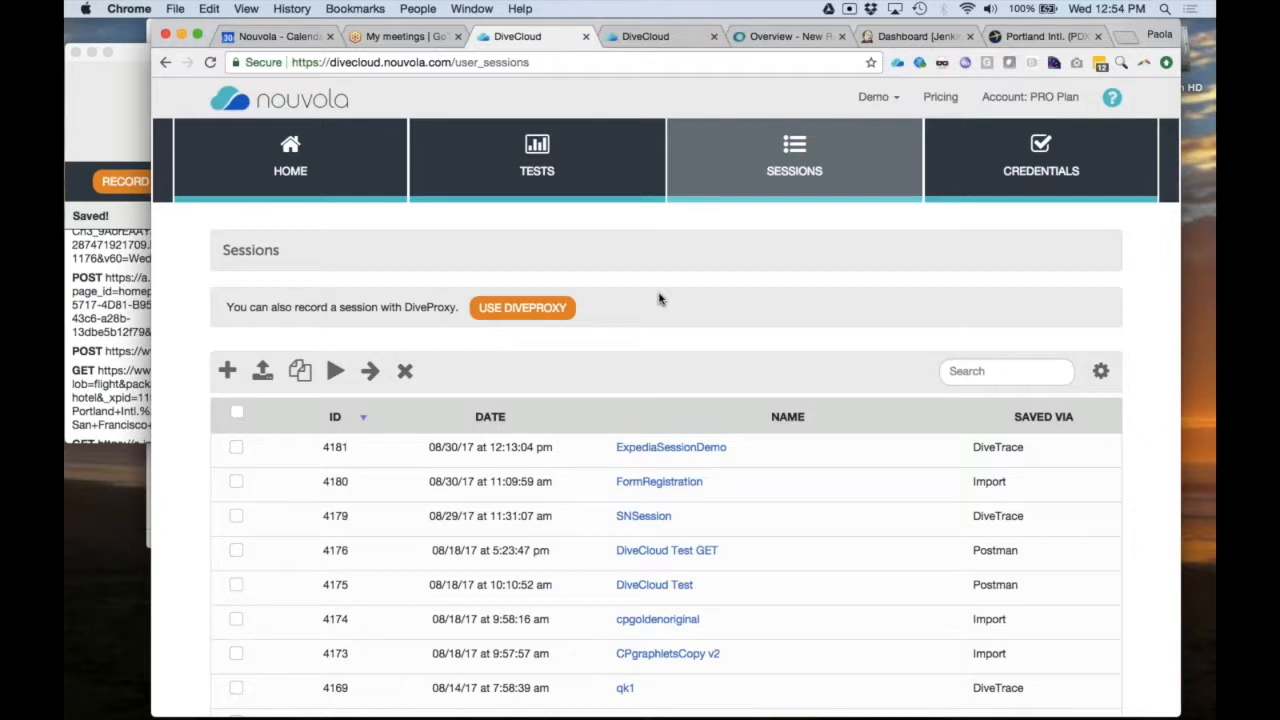
pyautogui.click(108, 115)
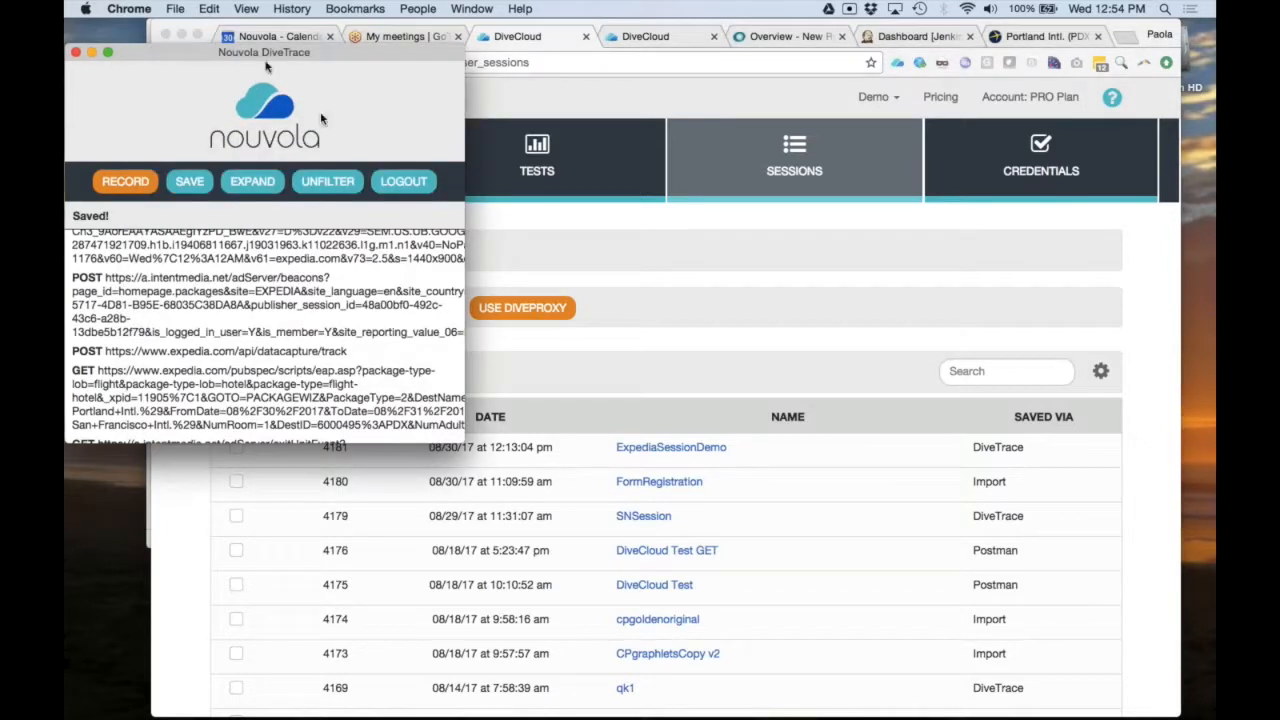
pyautogui.click(75, 52)
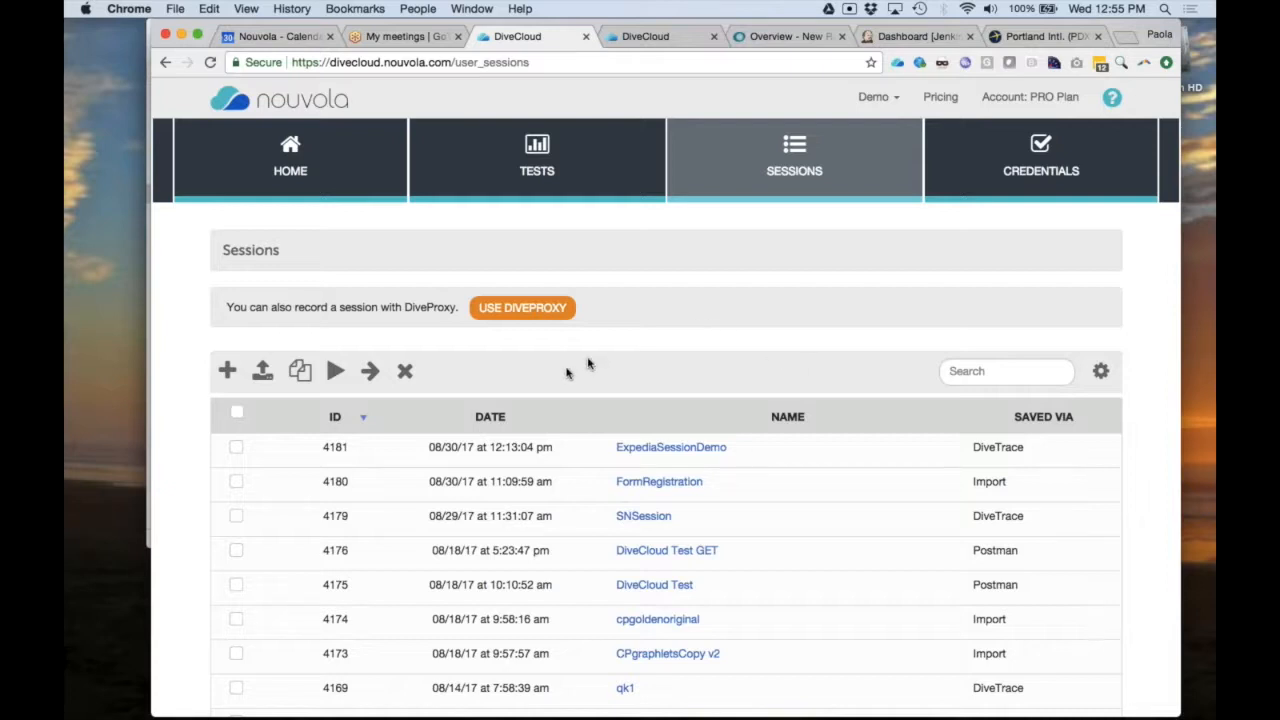
# - Open the DiveProxy recording page and view the Wi-Fi Web Proxy (HTTP) settings in System Preferences, leaving without saving them
pyautogui.click(537, 309)
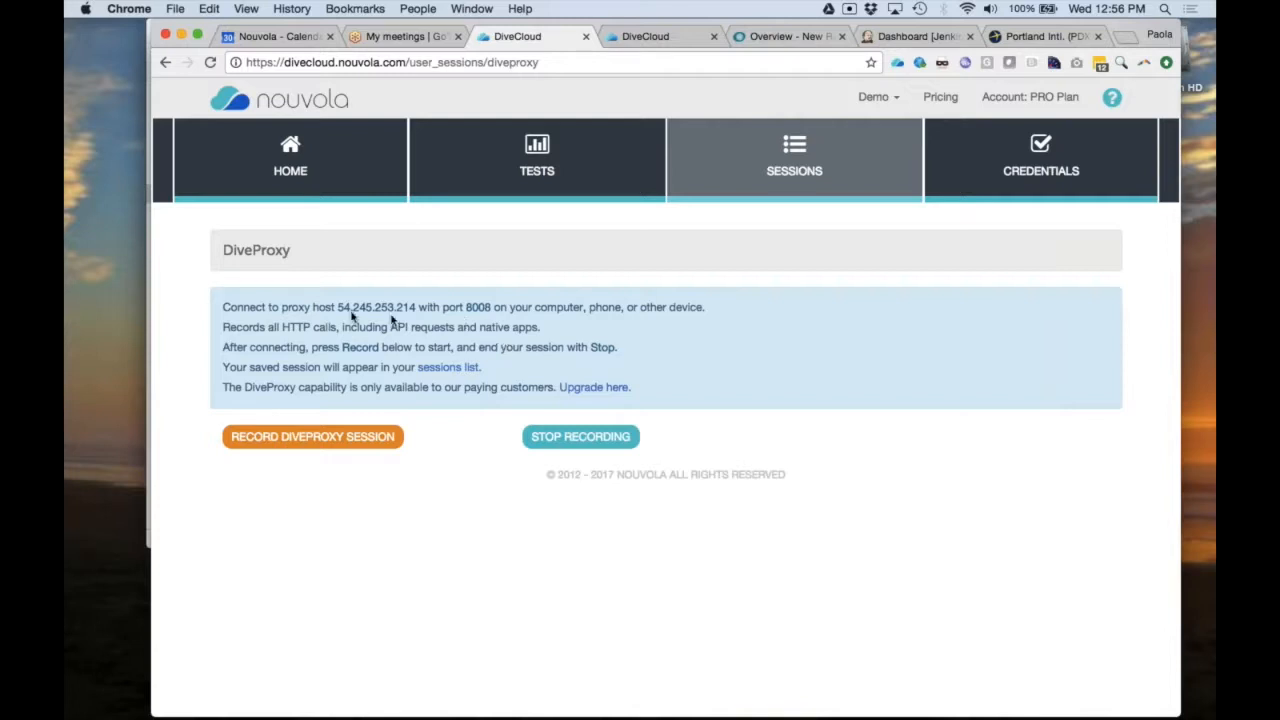
pyautogui.click(86, 9)
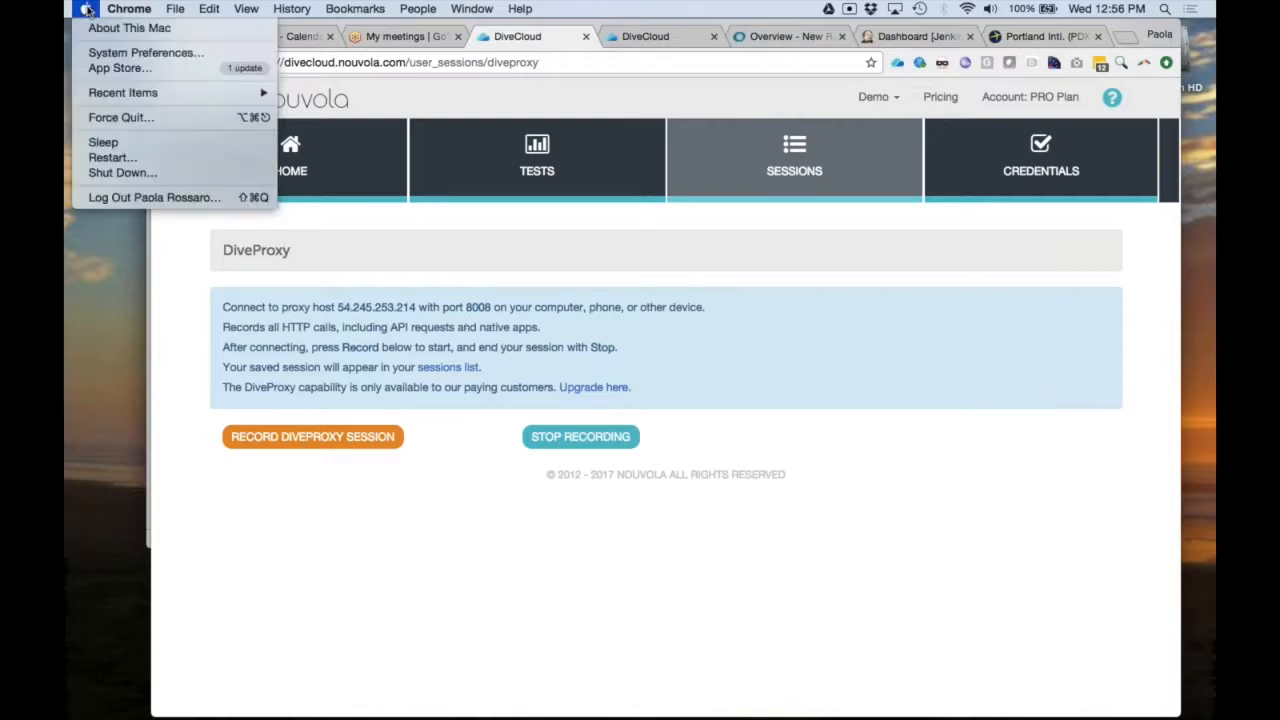
pyautogui.click(124, 55)
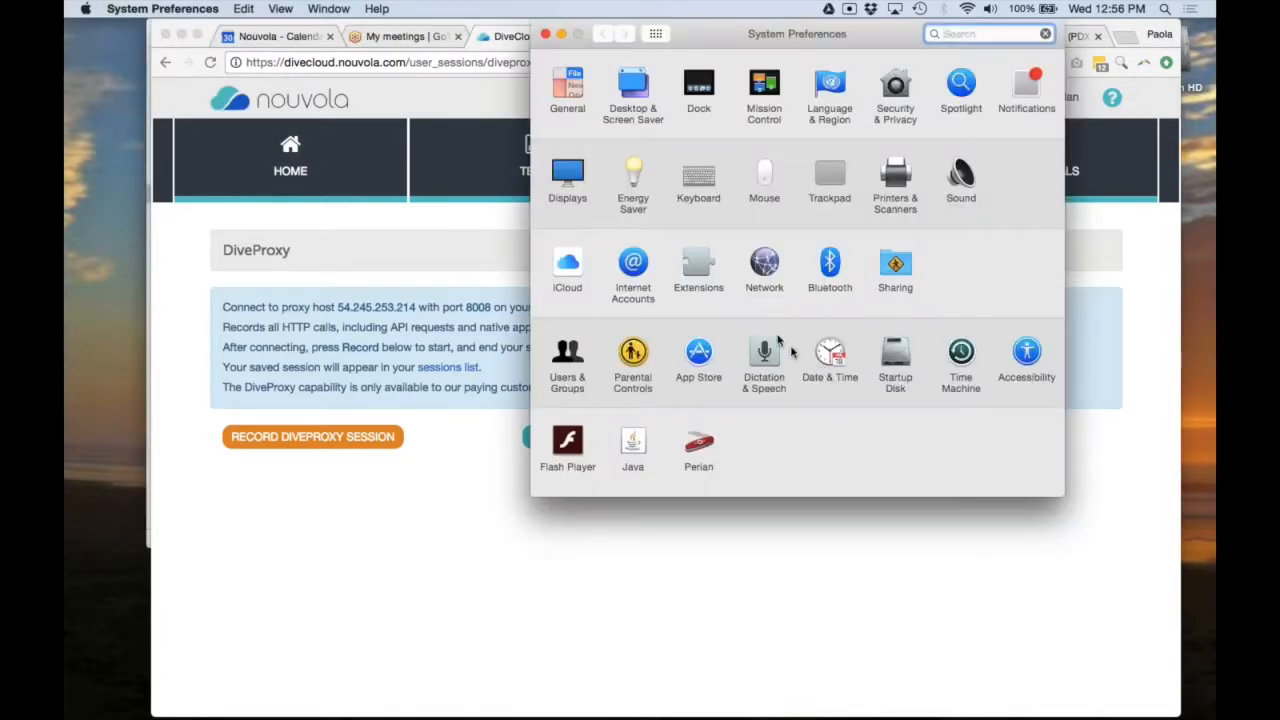
pyautogui.click(764, 264)
pyautogui.click(883, 100)
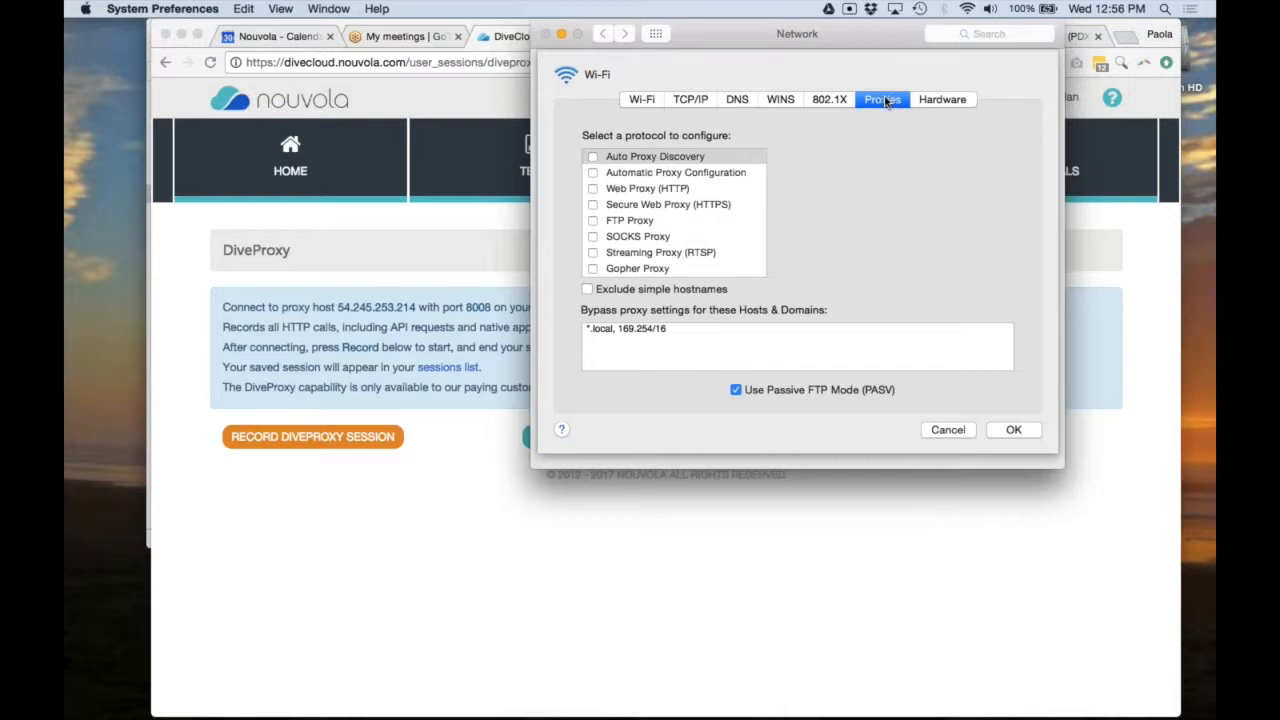
pyautogui.click(593, 189)
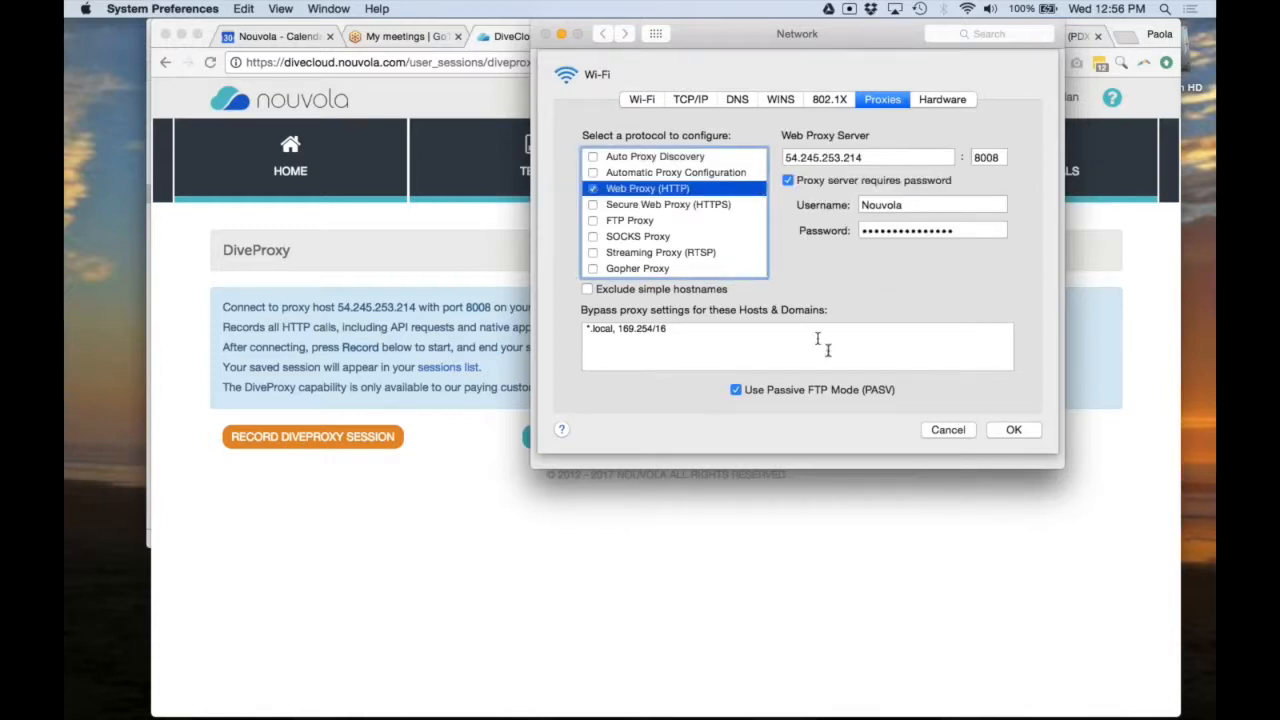
pyautogui.click(948, 430)
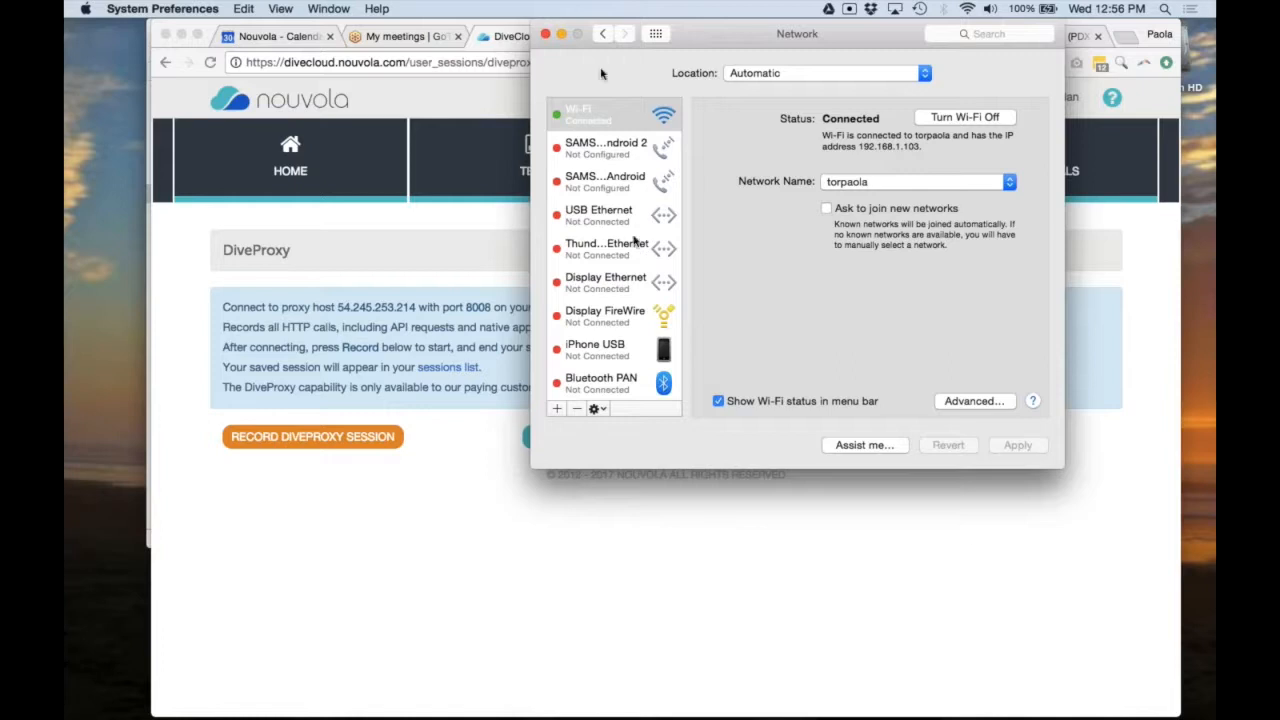
pyautogui.click(545, 35)
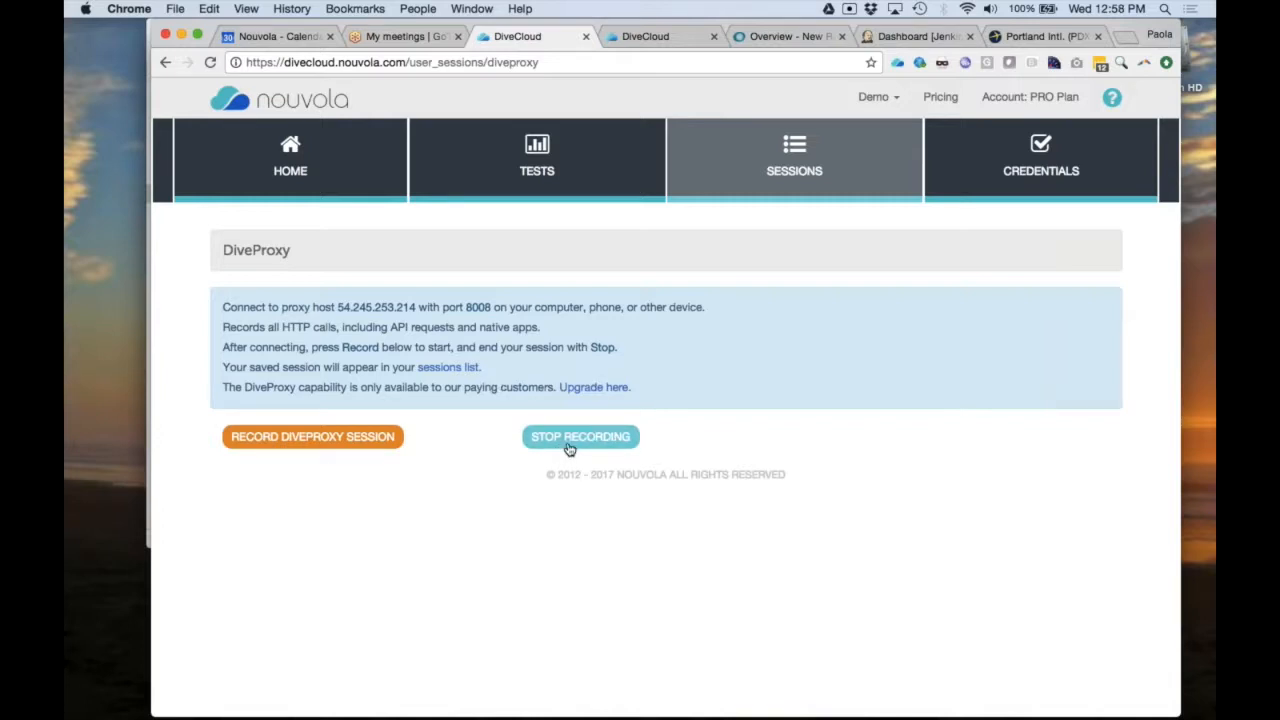
# - Sort the sessions list by how sessions were saved, and open myDiveproxySession to view its requests and editable name
pyautogui.moveTo(771, 198)
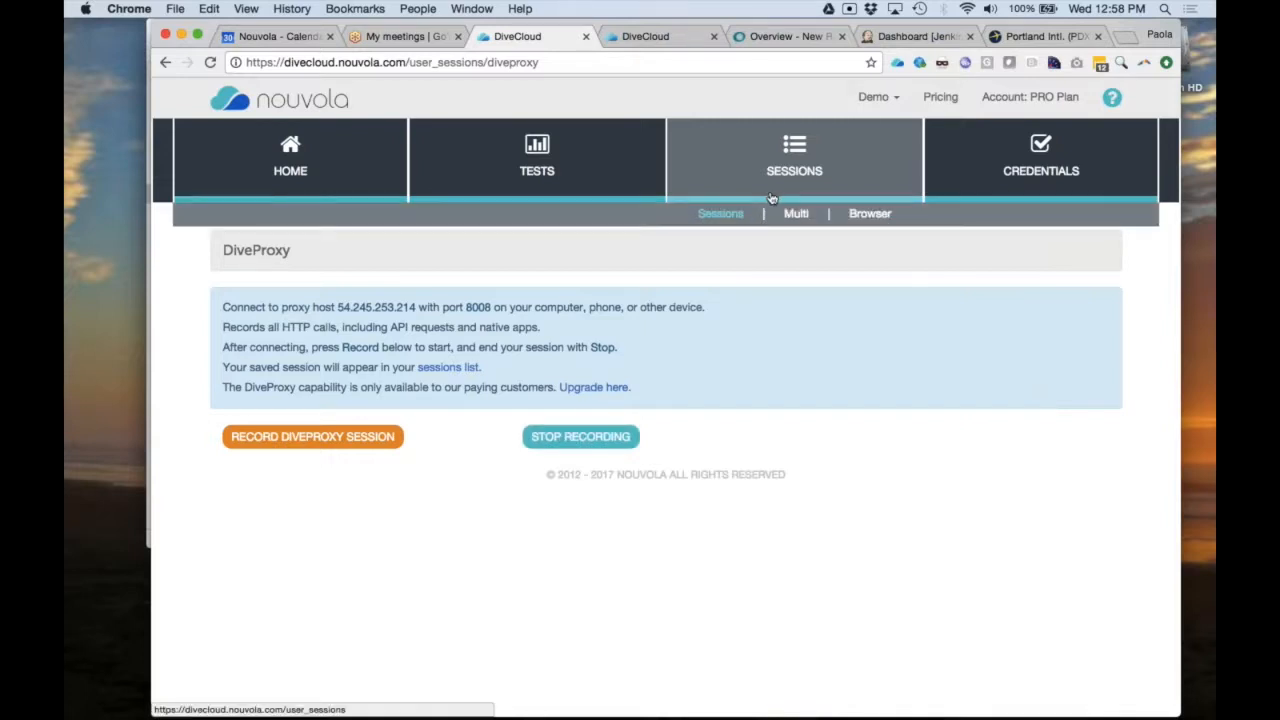
pyautogui.click(725, 217)
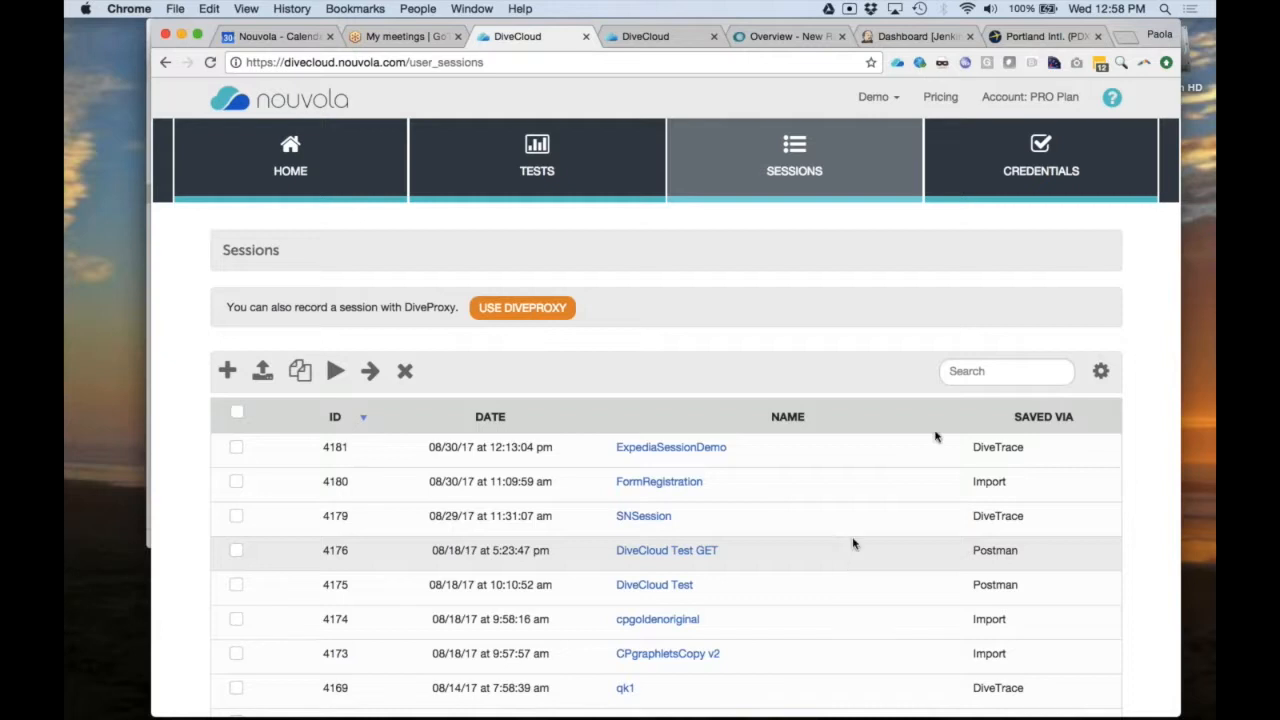
pyautogui.click(1060, 417)
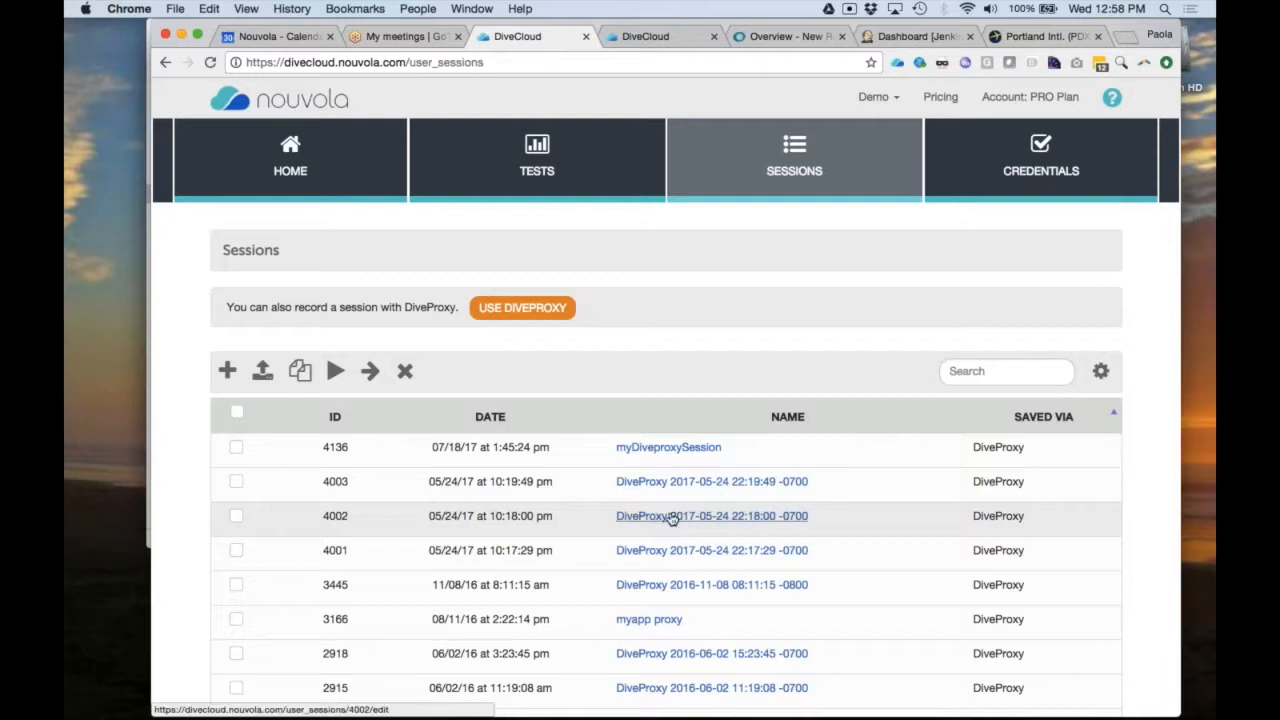
pyautogui.click(652, 449)
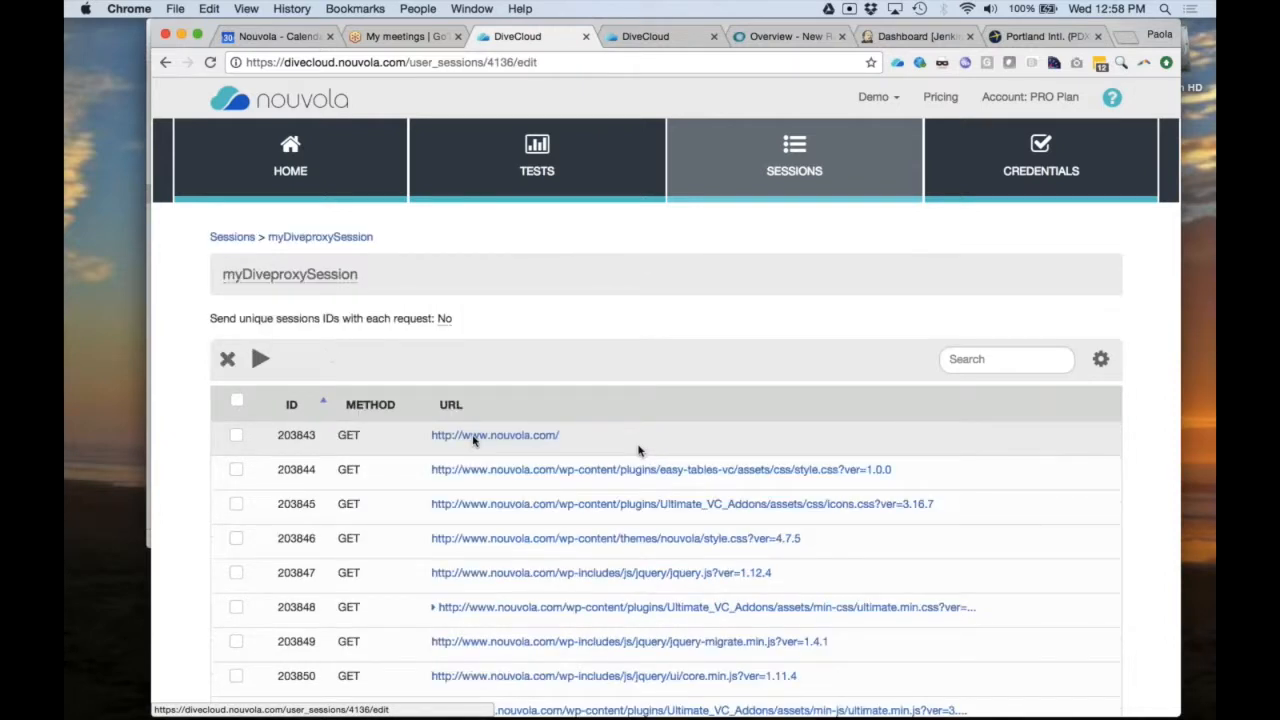
pyautogui.click(322, 276)
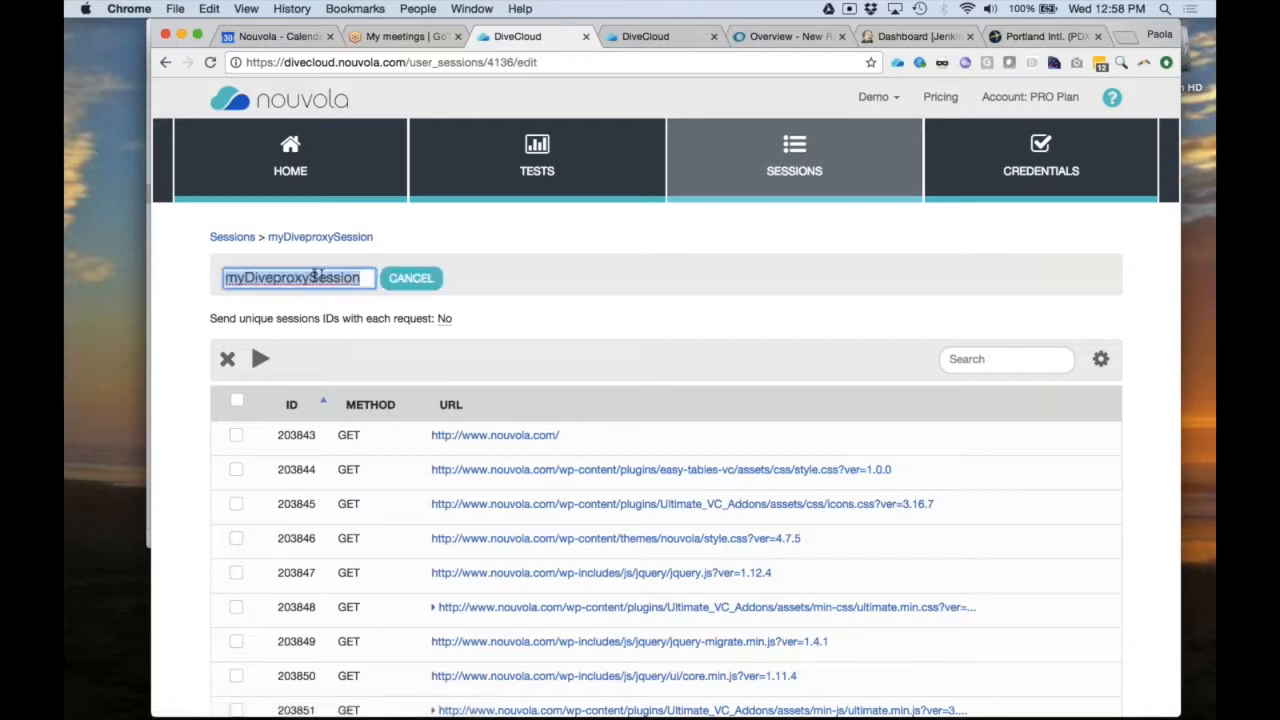
pyautogui.click(415, 279)
# - Return to the sessions list and look through it for the sessions saved via Postman
pyautogui.moveTo(742, 212)
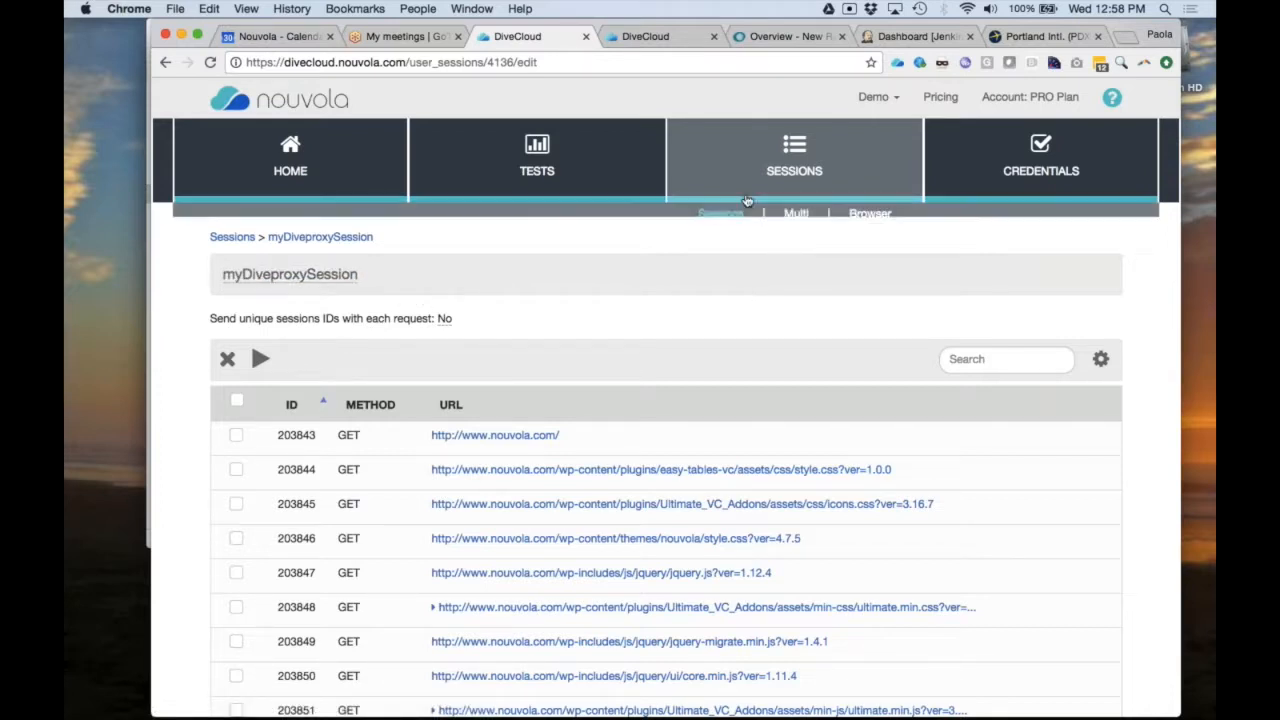
pyautogui.click(719, 215)
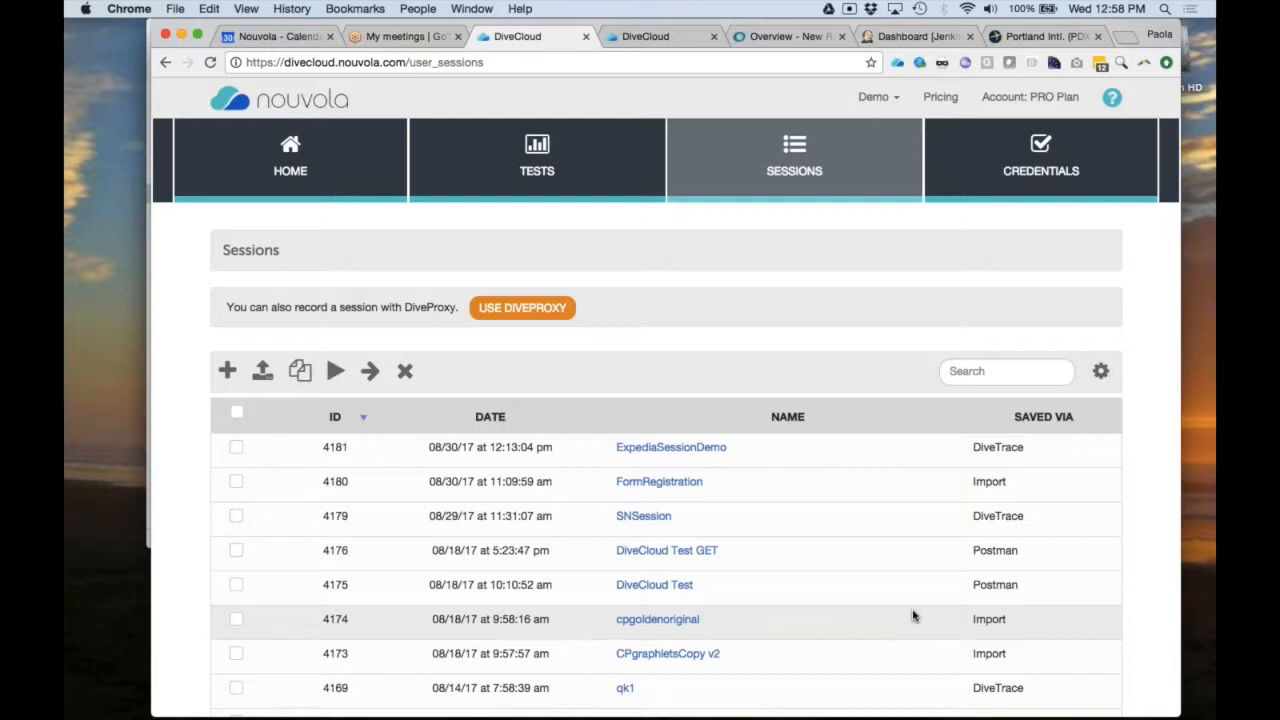
pyautogui.scroll(-2, 912, 615)
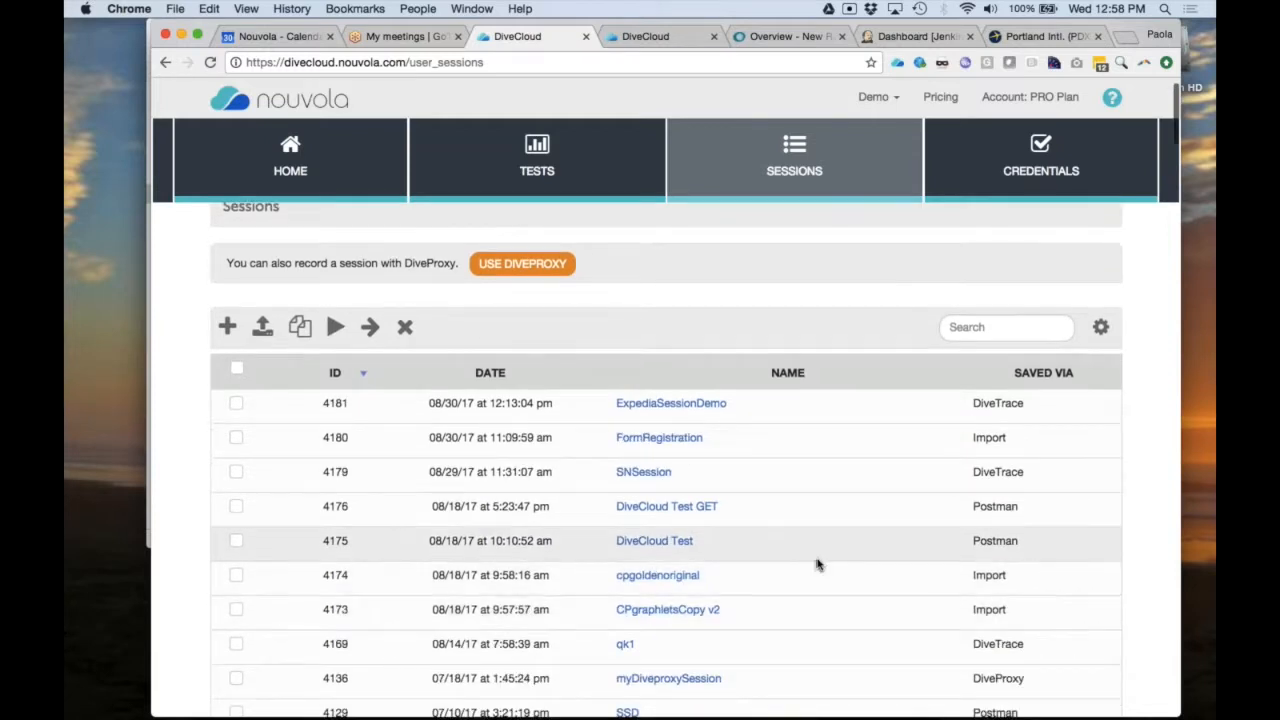
pyautogui.scroll(-5, 817, 565)
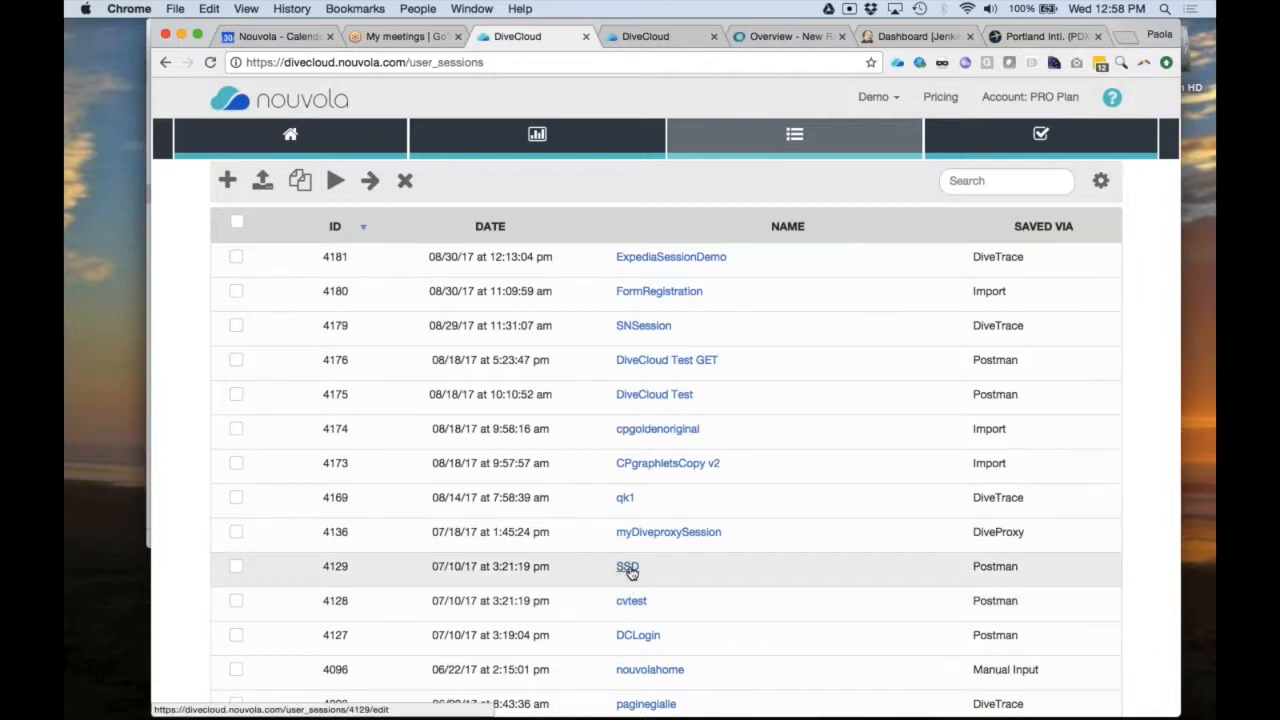
# - Switch to Postman and view how to export the cvAPI collection as Collection v1, cancelling at the save dialog
pyautogui.press('super+space')
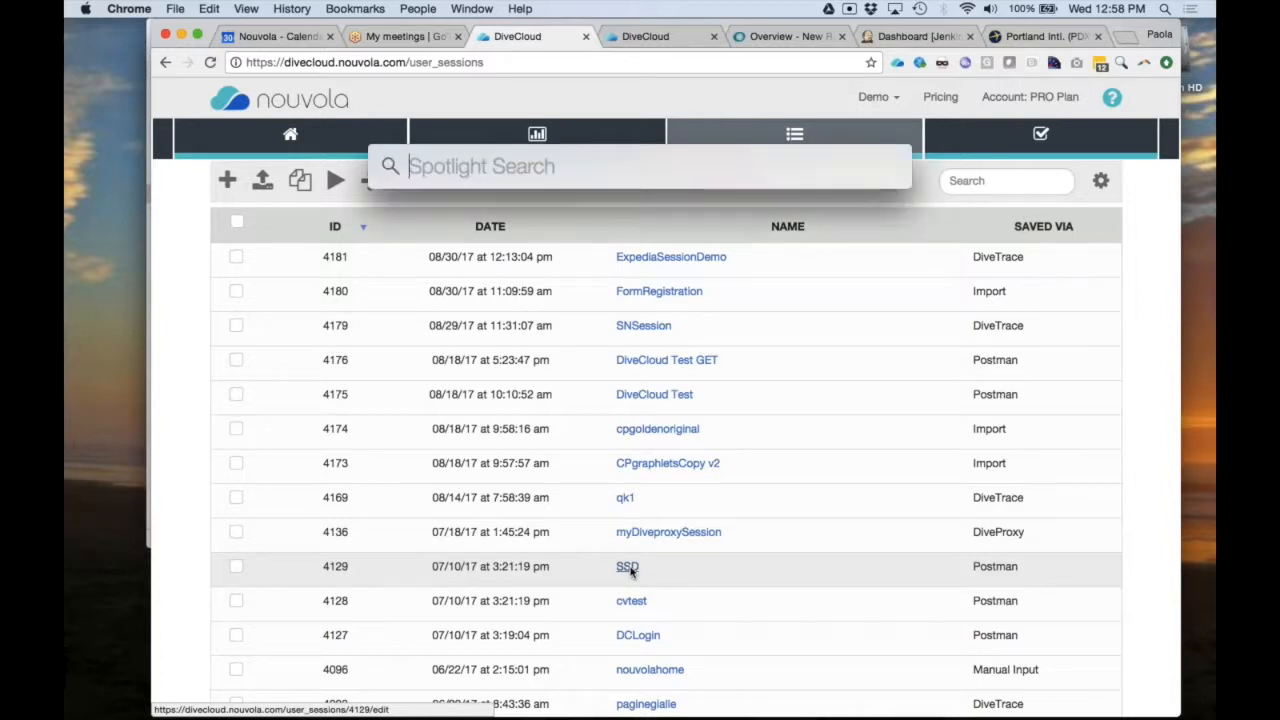
pyautogui.write('postman')
pyautogui.press('Return')
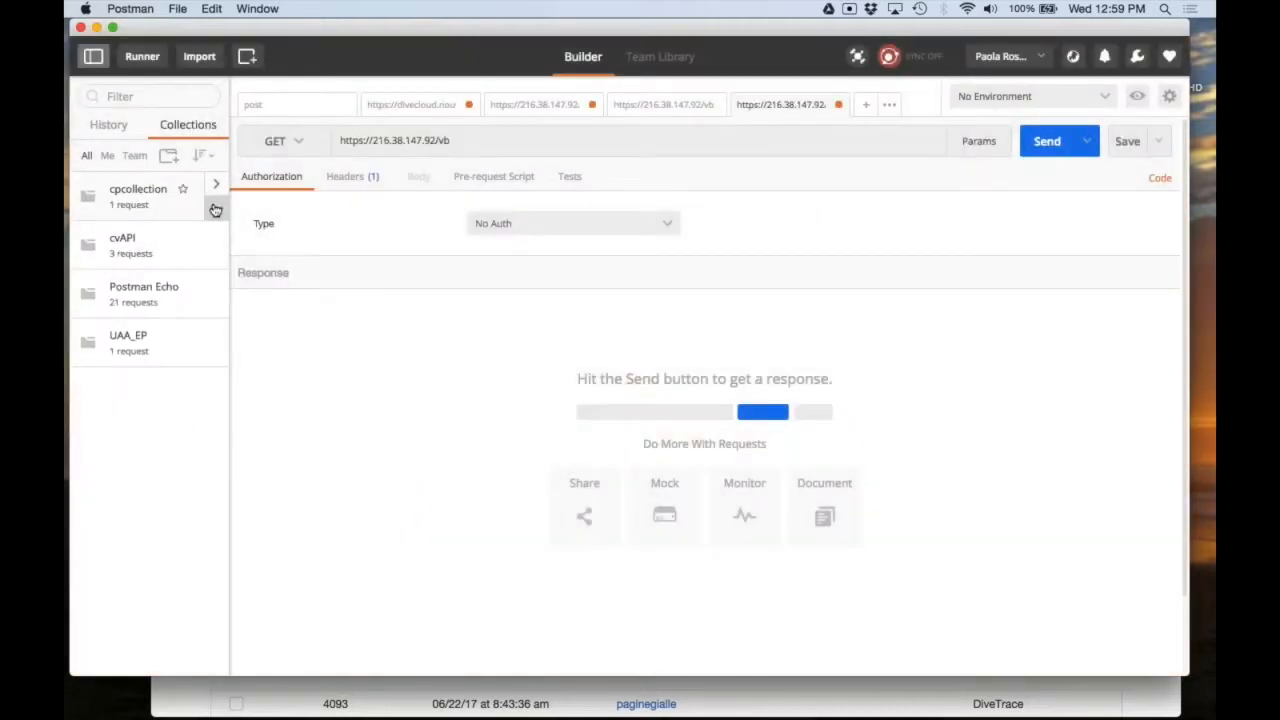
pyautogui.click(215, 258)
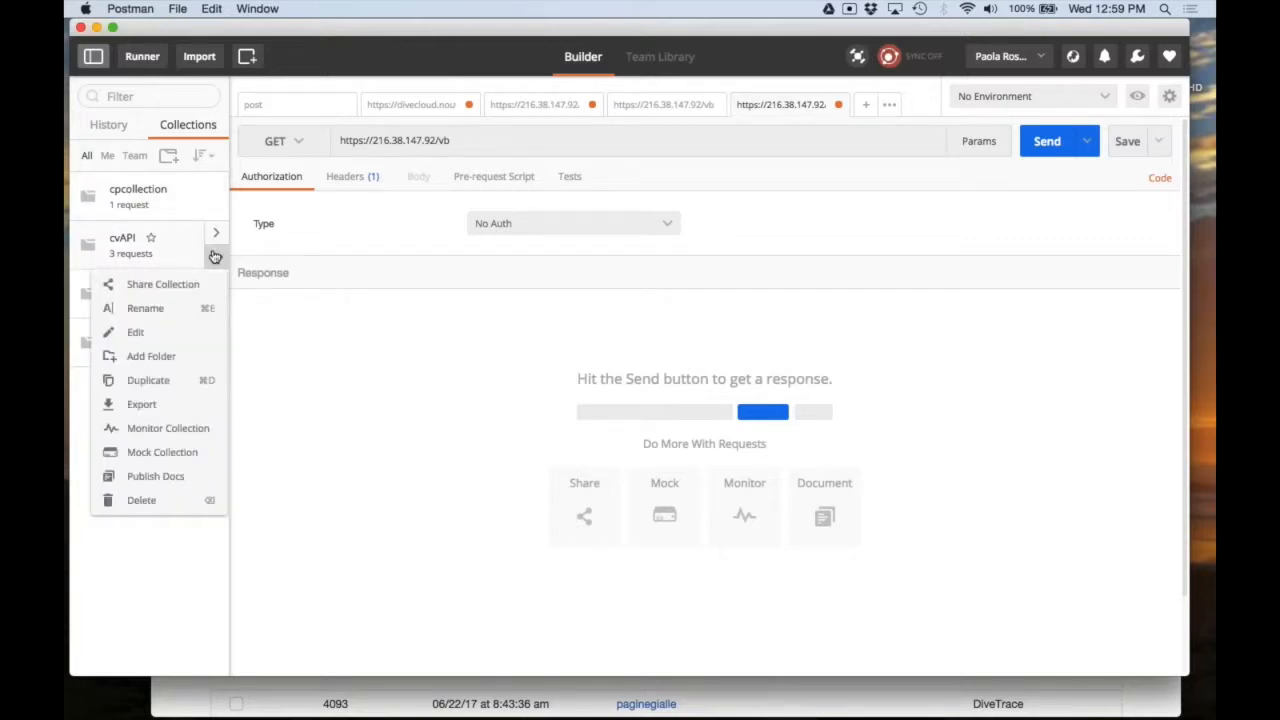
pyautogui.click(141, 404)
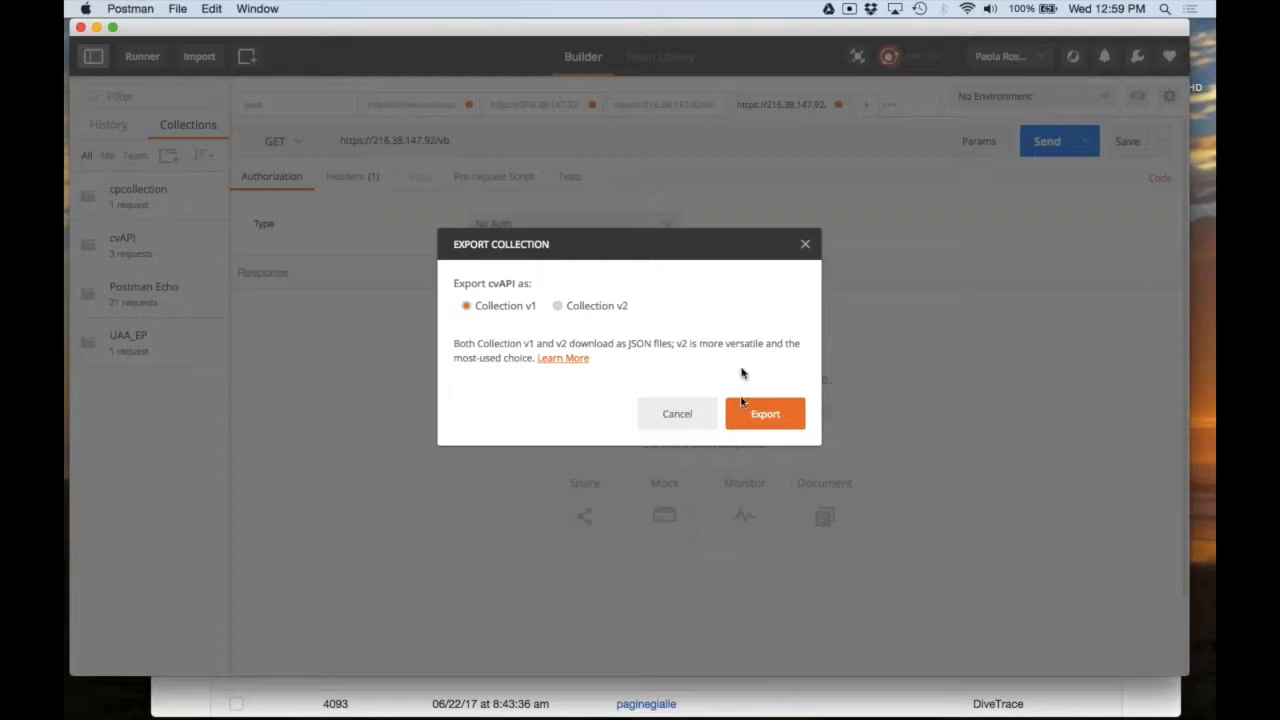
pyautogui.click(766, 416)
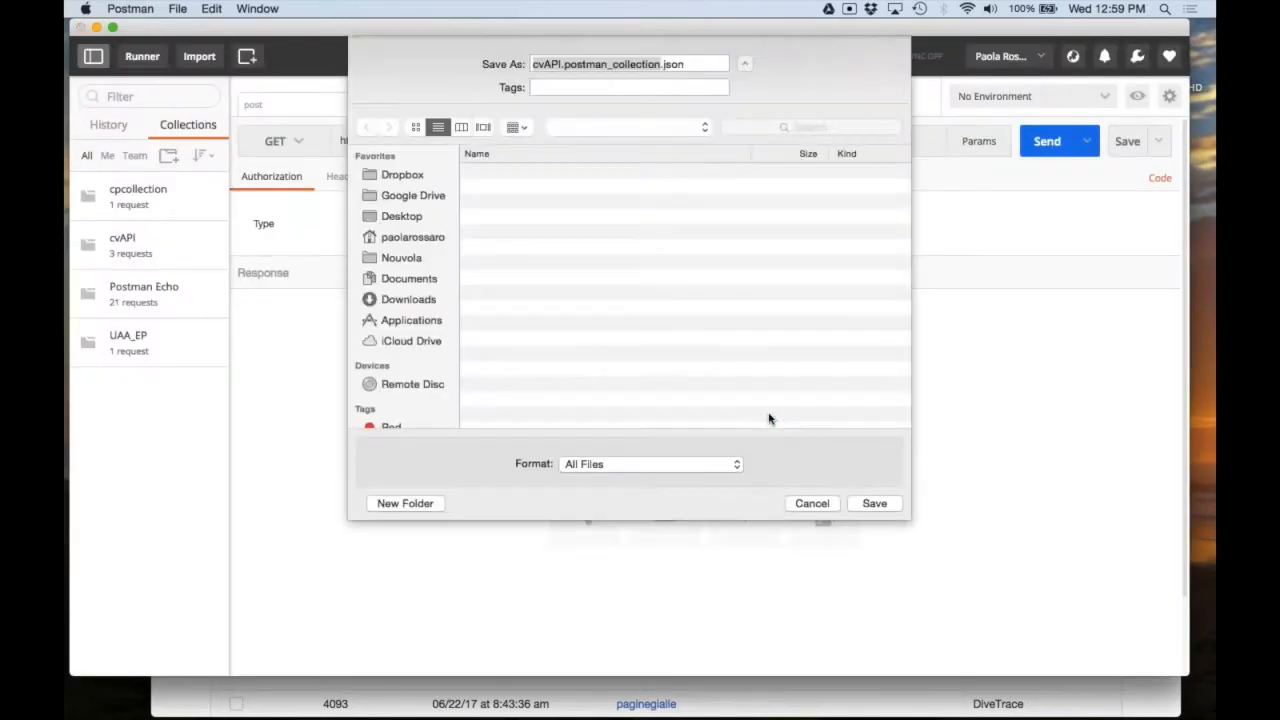
pyautogui.click(814, 505)
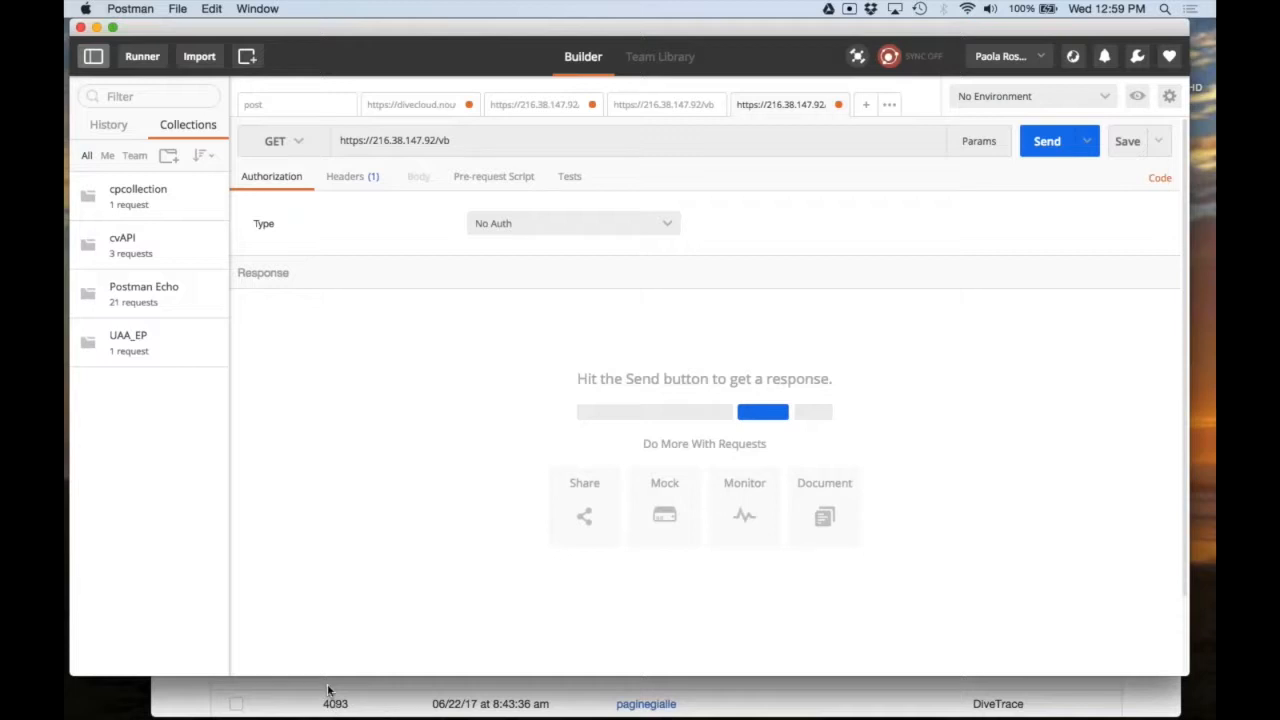
# - Close Postman, return to the DiveCloud sessions list, and view the available session import types without importing a file
pyautogui.press('super+Tab')
pyautogui.press('super+Tab')
pyautogui.click(81, 28)
pyautogui.scroll(1, 258, 212)
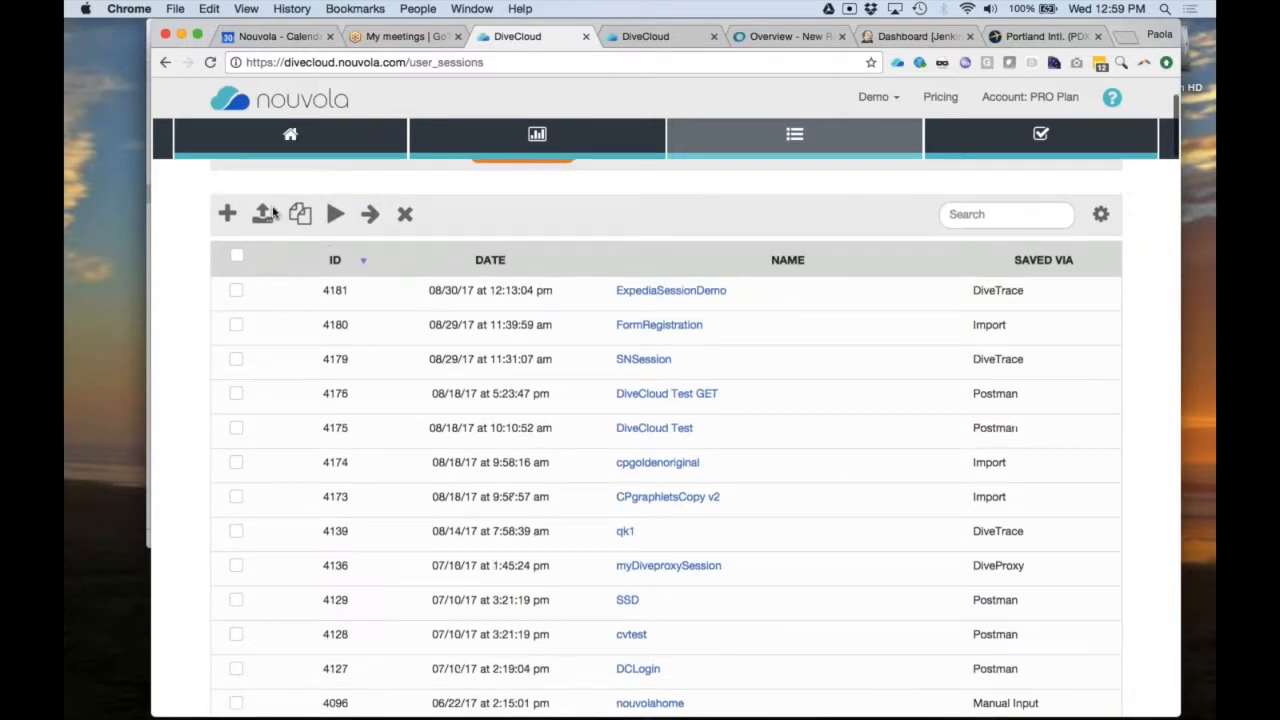
pyautogui.click(258, 212)
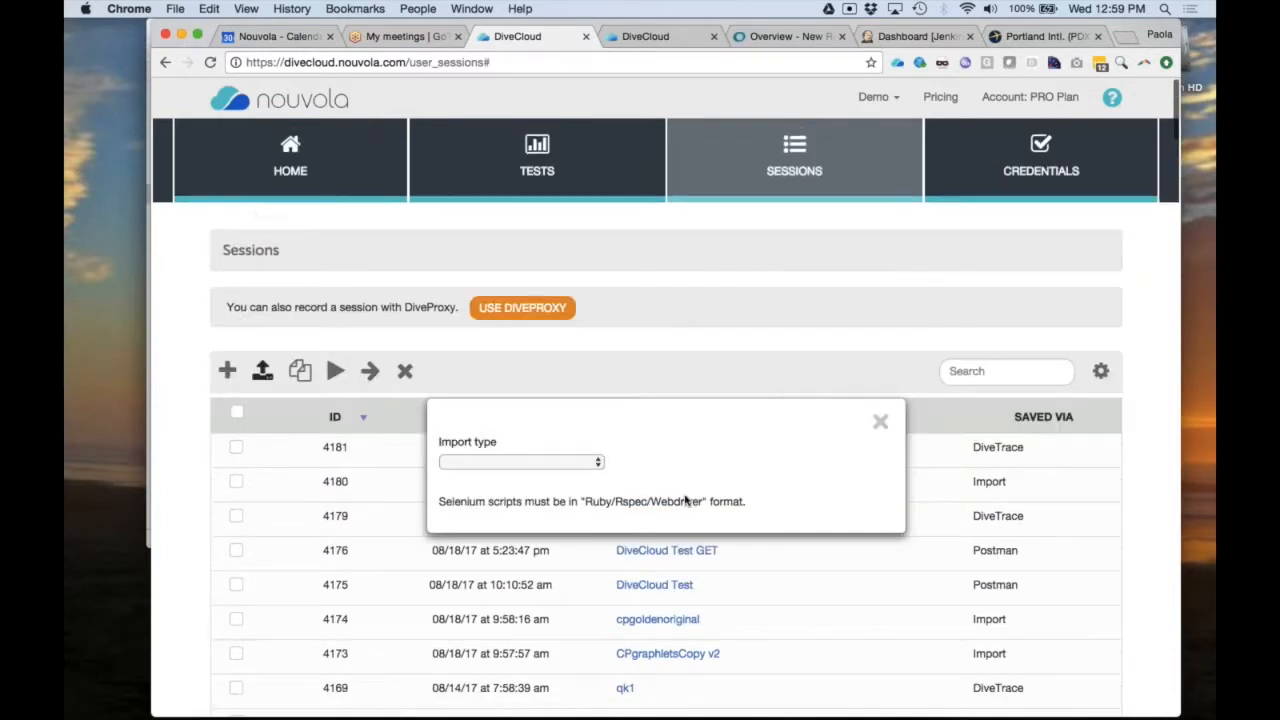
pyautogui.click(590, 465)
pyautogui.click(563, 492)
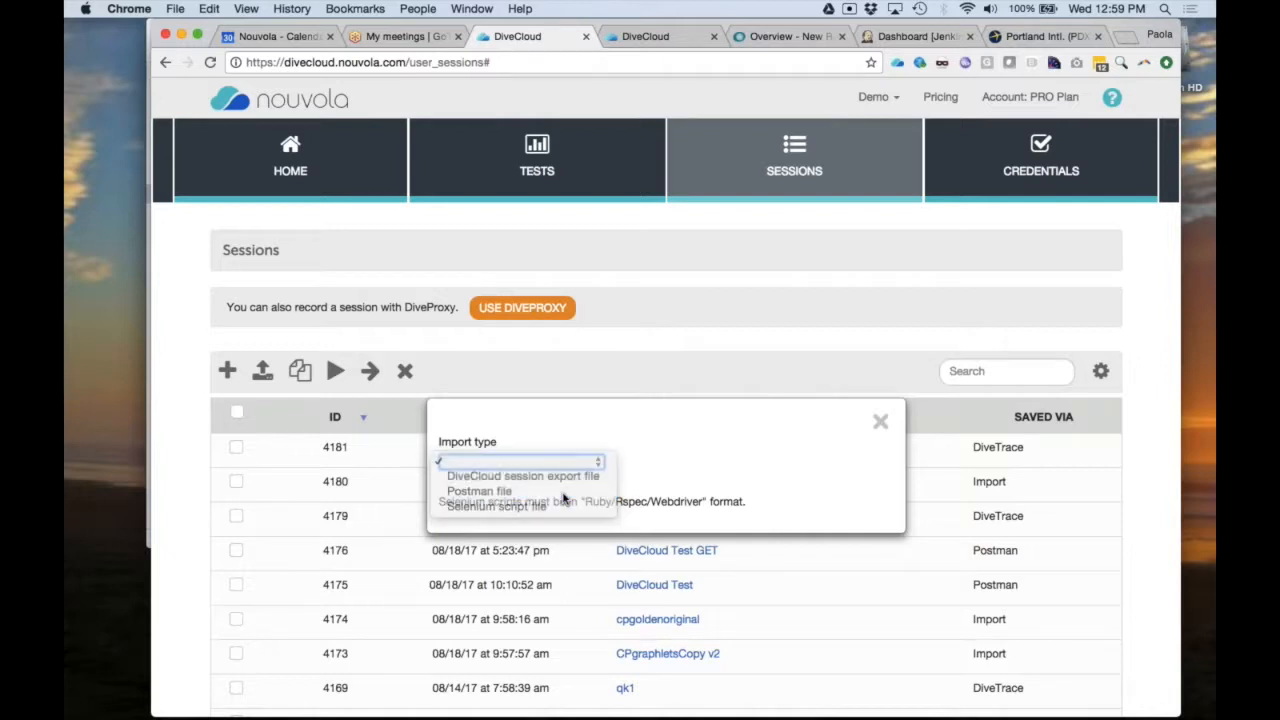
pyautogui.click(879, 425)
# - Open the cvtest session's POST request and expand its request data and headers for viewing
pyautogui.scroll(-8, 766, 626)
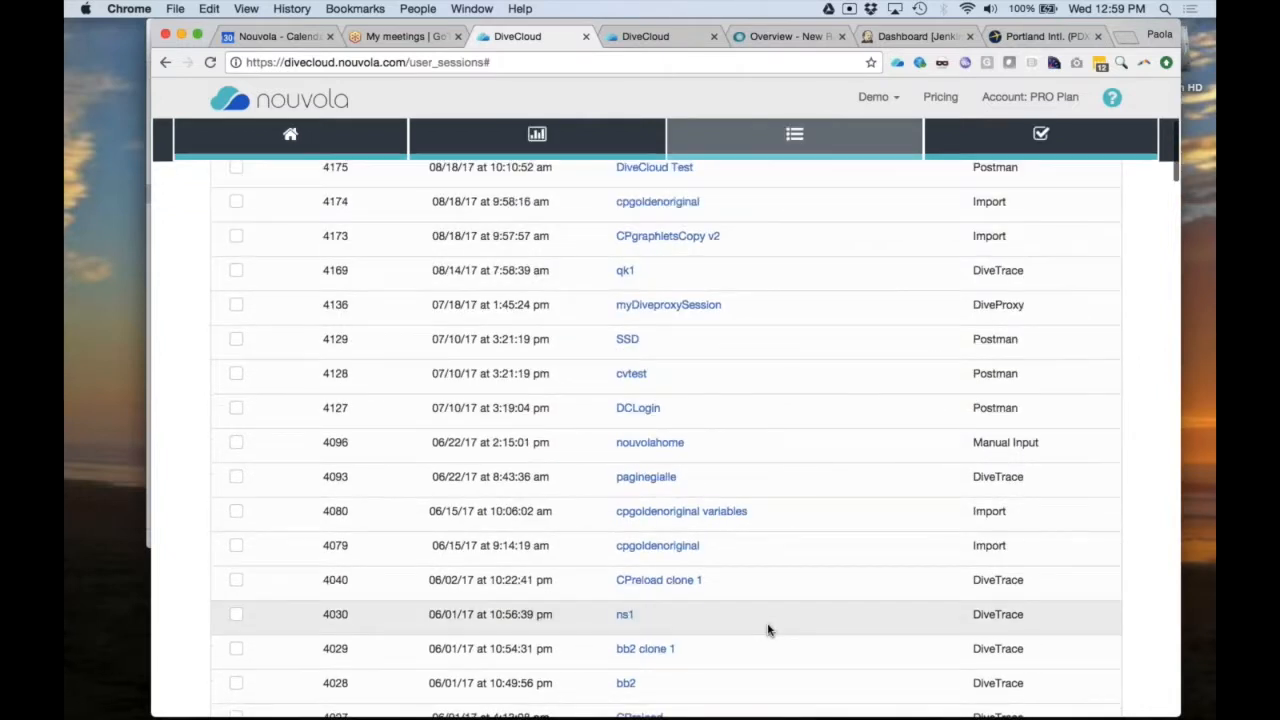
pyautogui.click(631, 376)
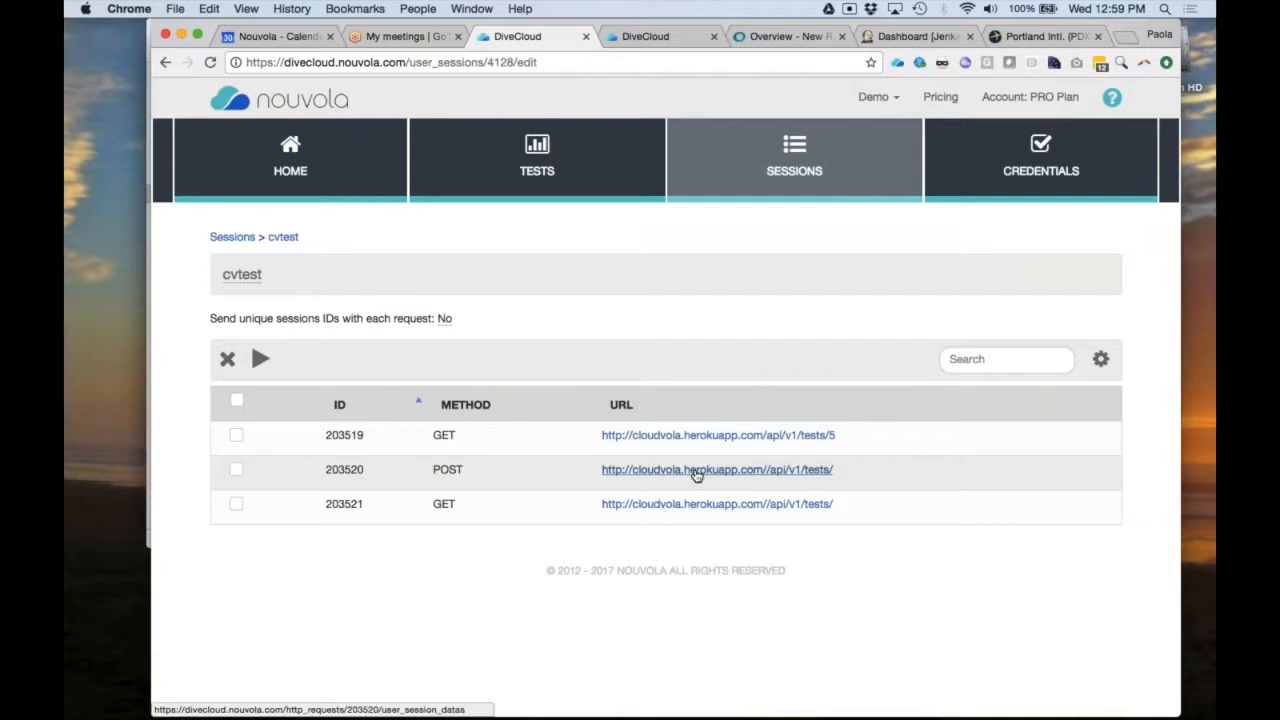
pyautogui.click(697, 472)
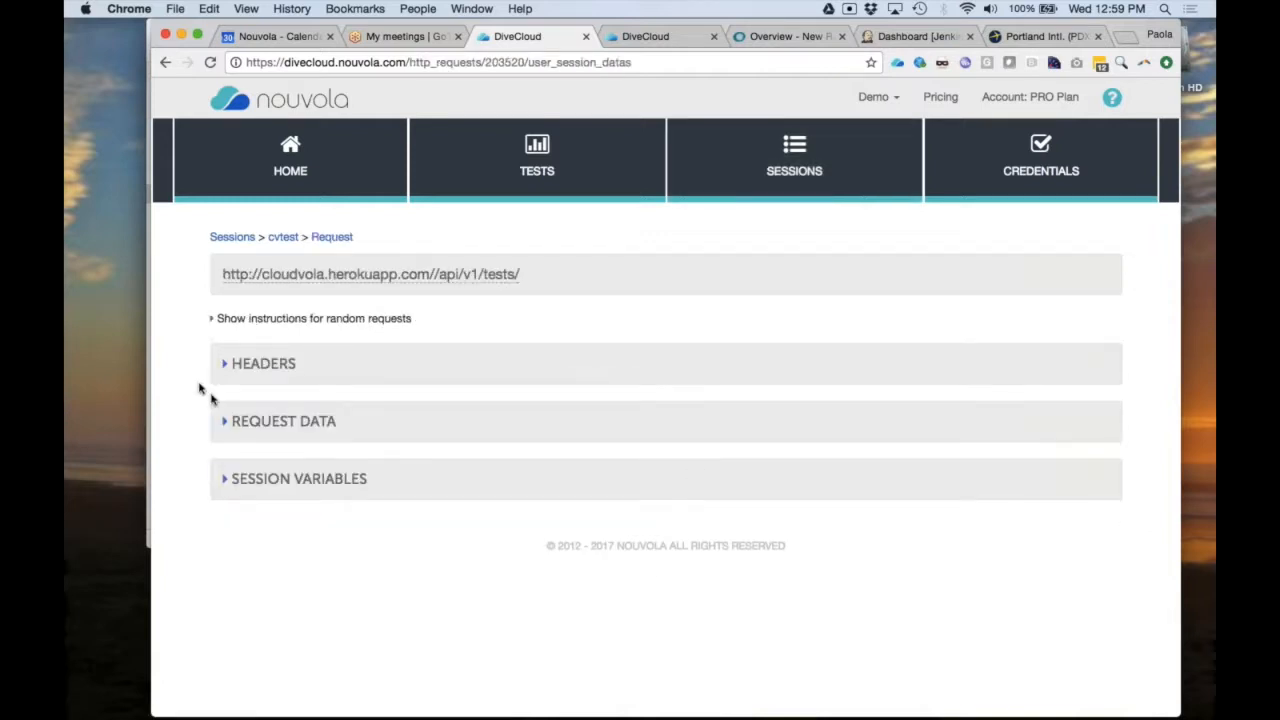
pyautogui.click(219, 422)
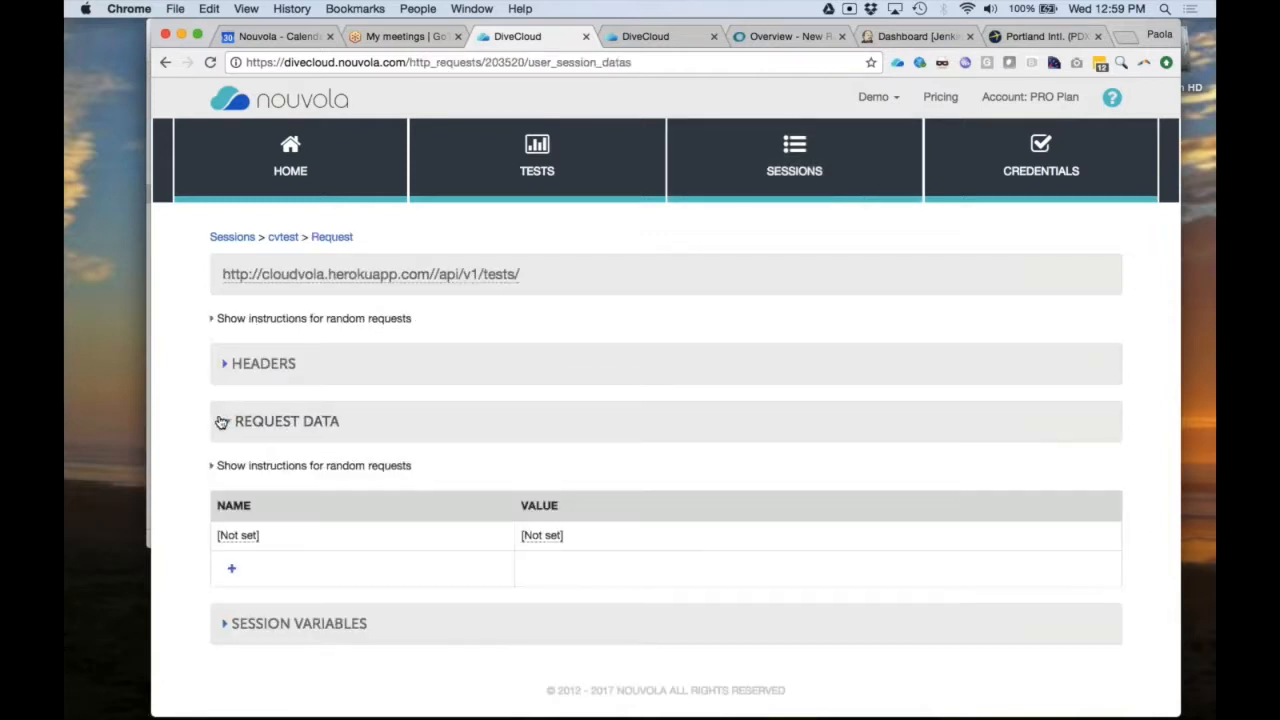
pyautogui.click(226, 363)
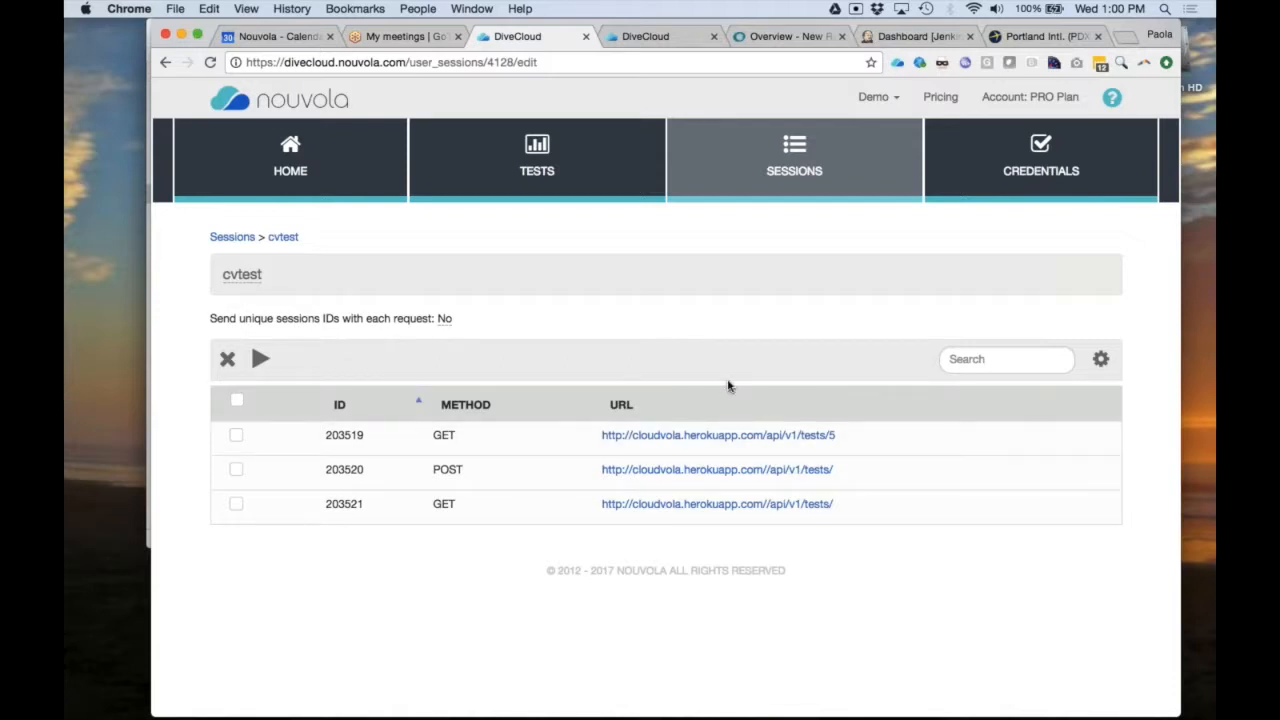
# - Return to the sessions list, open the imported FormRegistration session, and look through its requests
pyautogui.moveTo(722, 206)
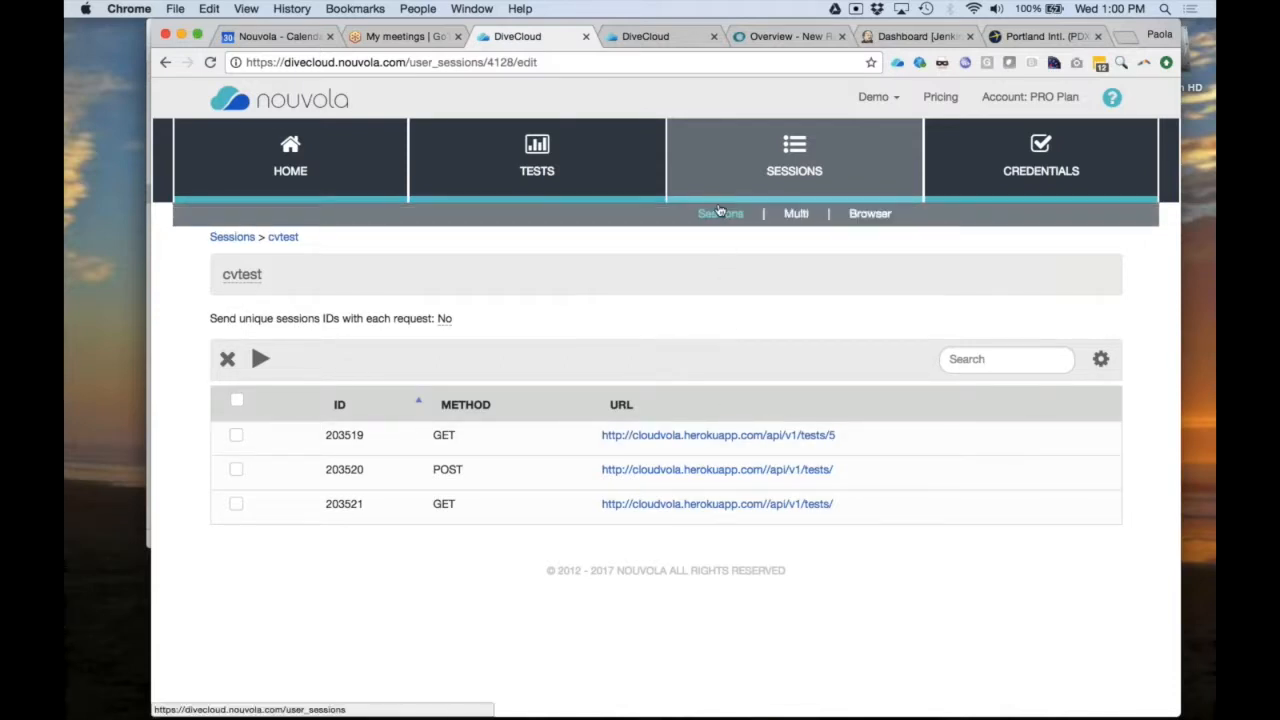
pyautogui.click(717, 216)
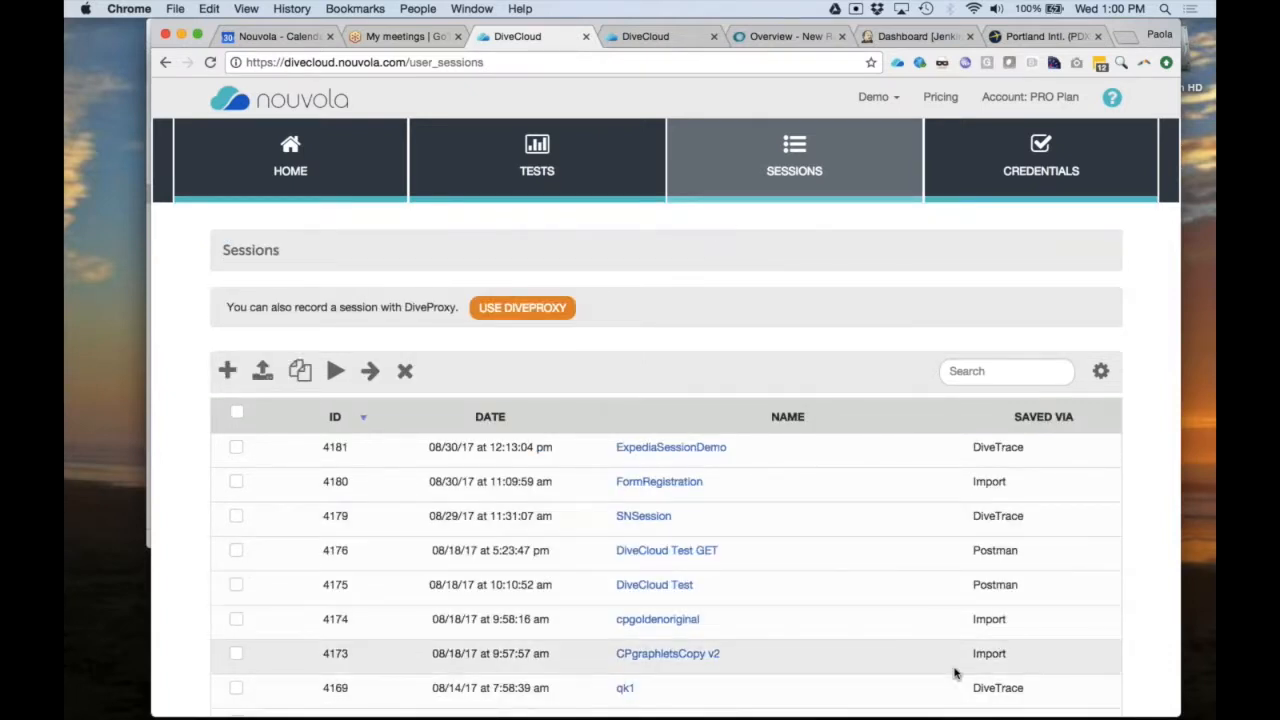
pyautogui.scroll(-2, 954, 674)
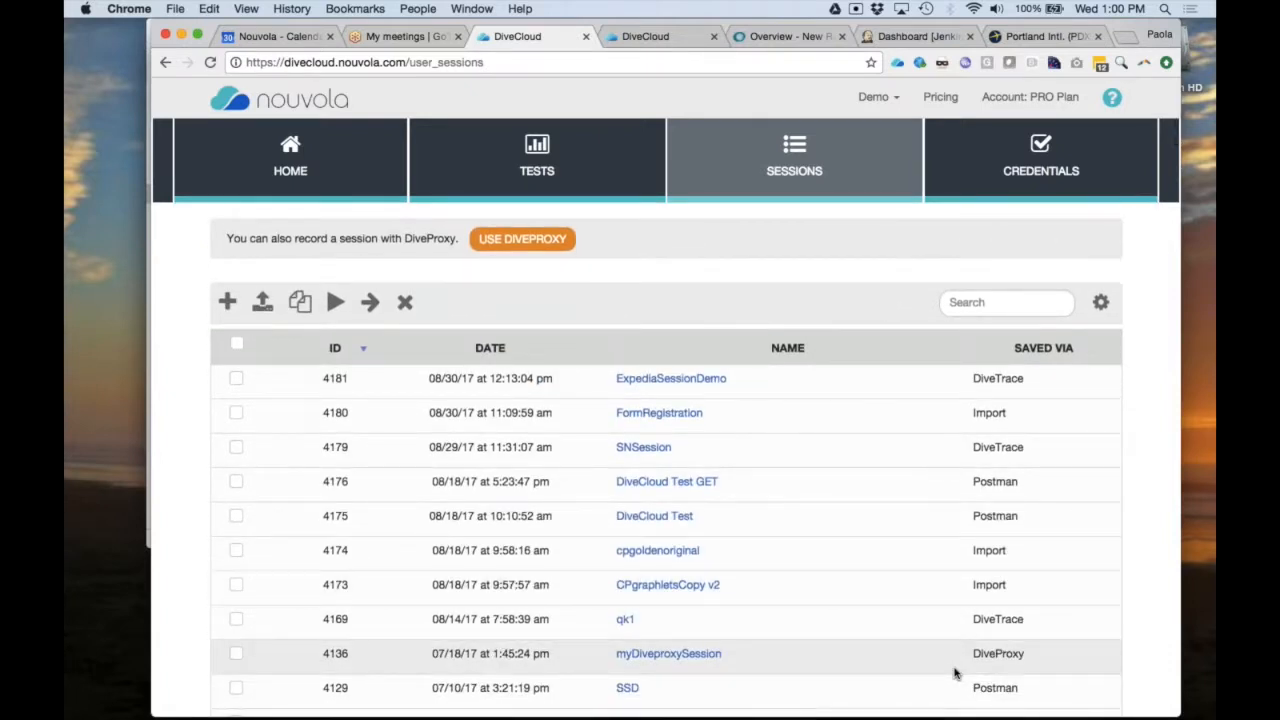
pyautogui.scroll(-1, 954, 674)
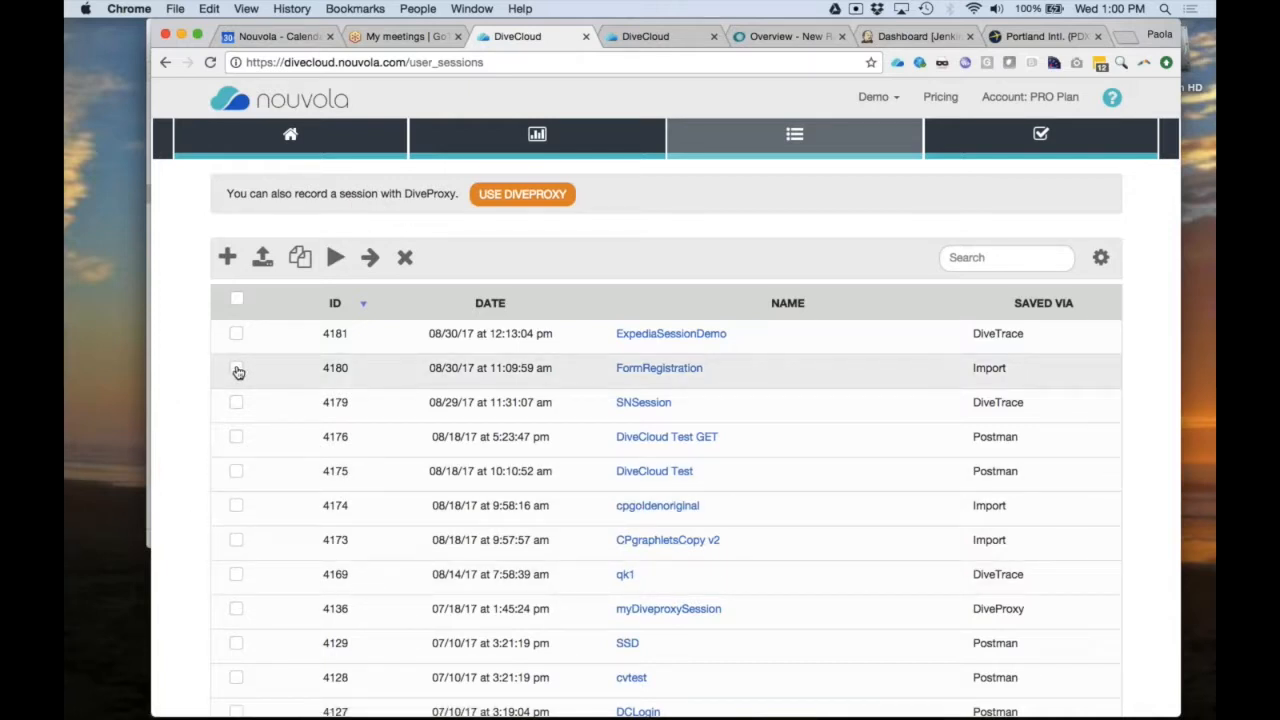
pyautogui.click(674, 373)
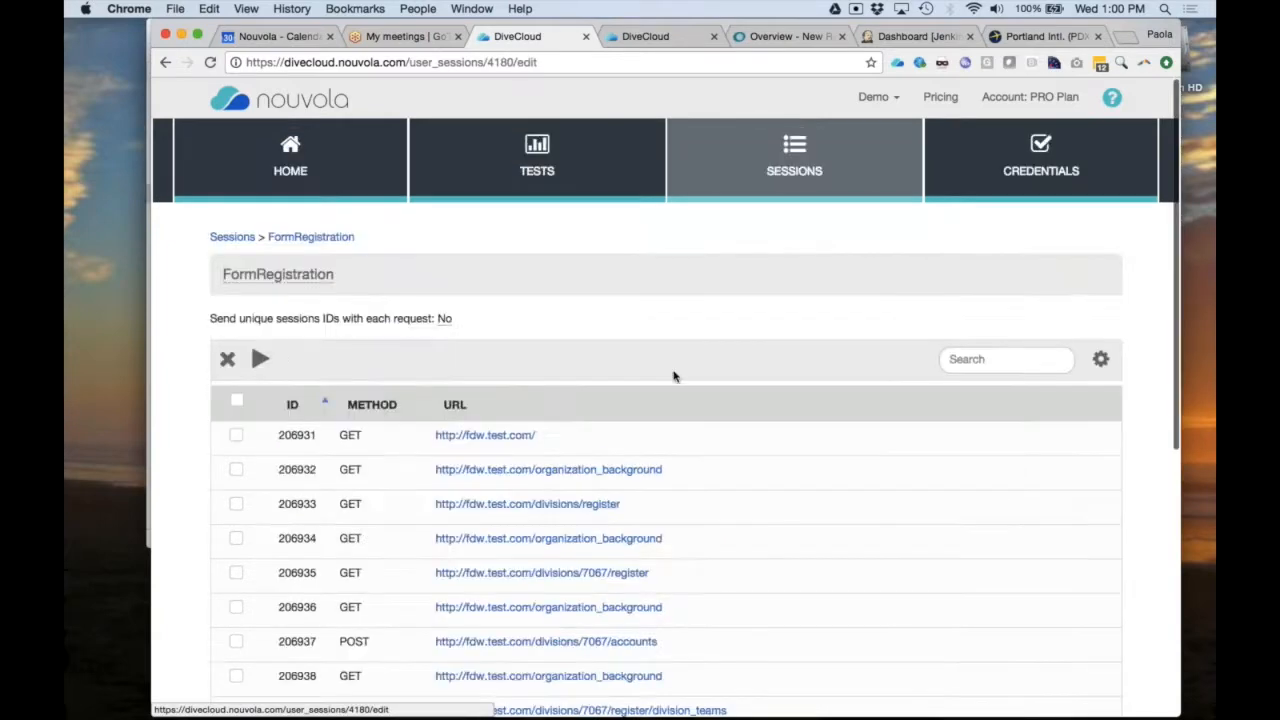
pyautogui.scroll(-4, 716, 320)
pyautogui.scroll(4, 331, 334)
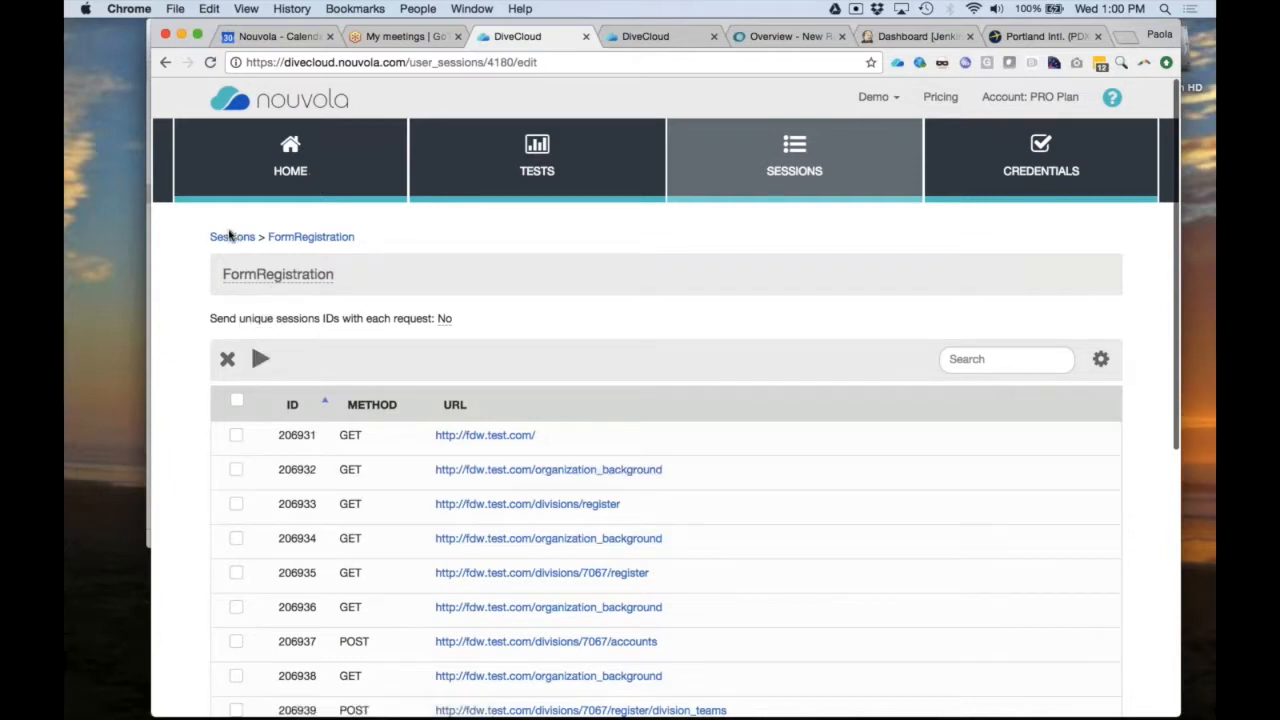
# - Export the FormRegistration session from the sessions list and look through the exported JSON
pyautogui.click(231, 238)
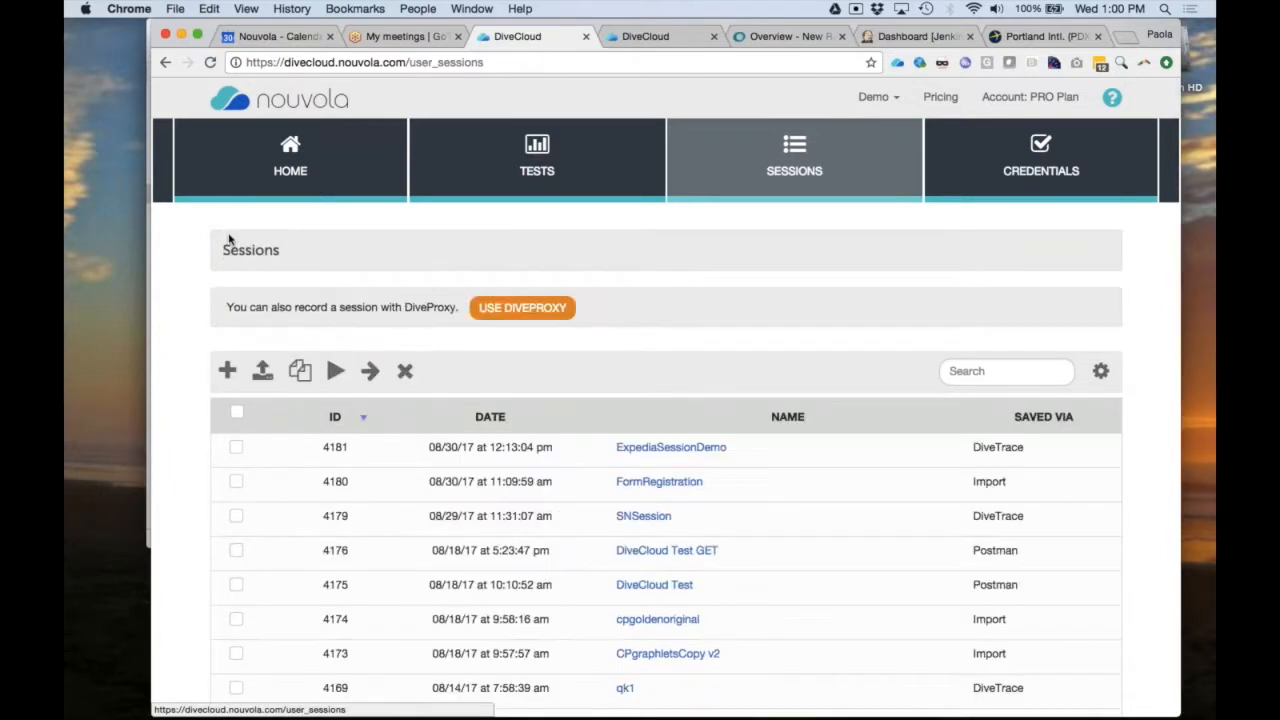
pyautogui.click(235, 482)
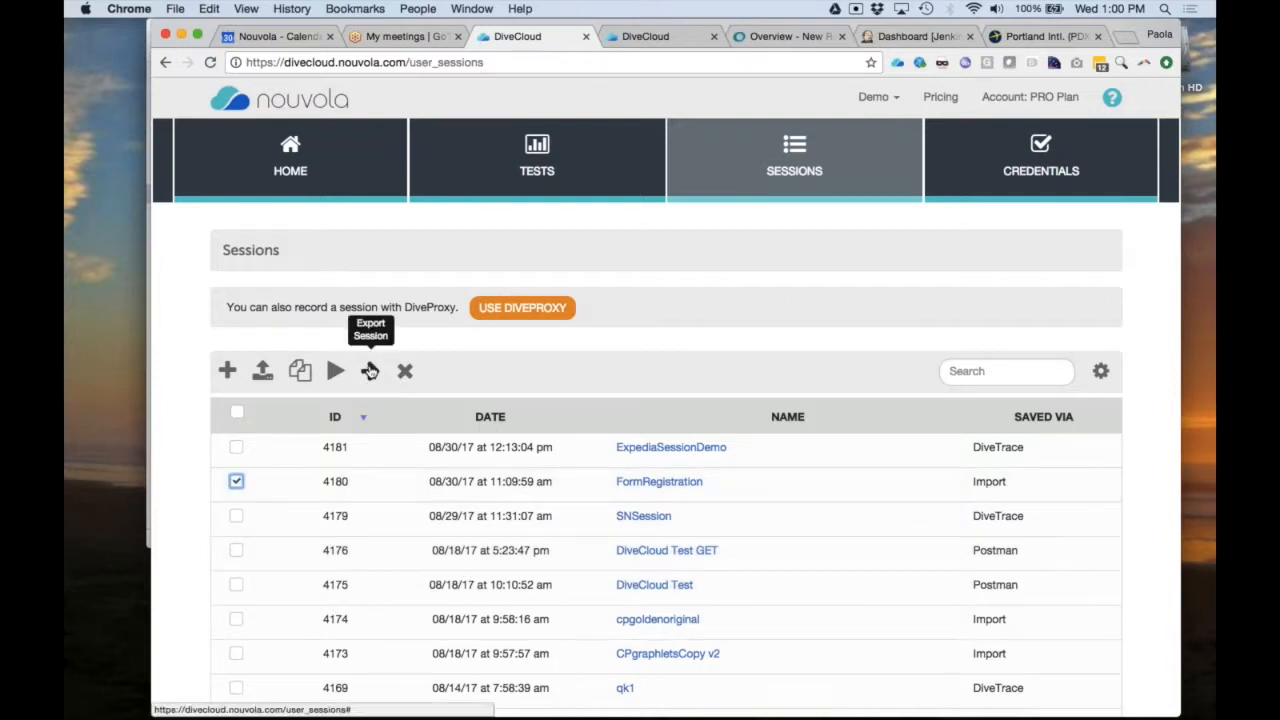
pyautogui.click(370, 371)
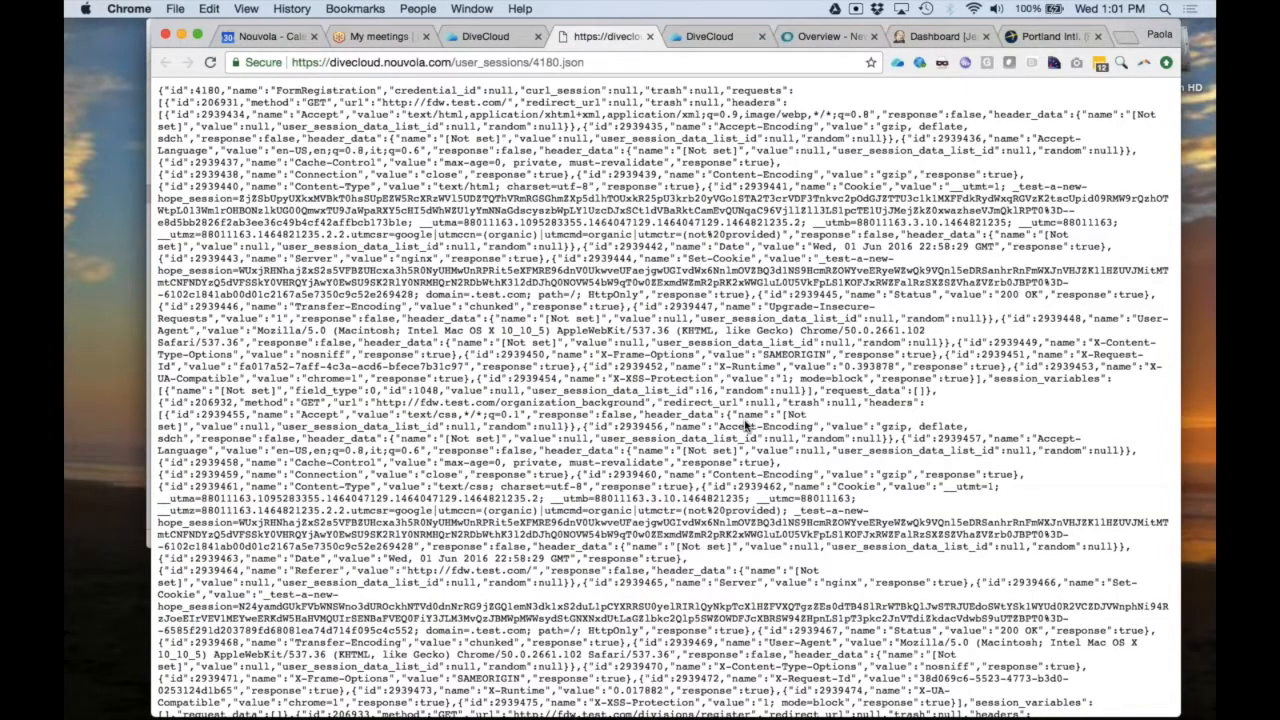
pyautogui.scroll(-10, 745, 425)
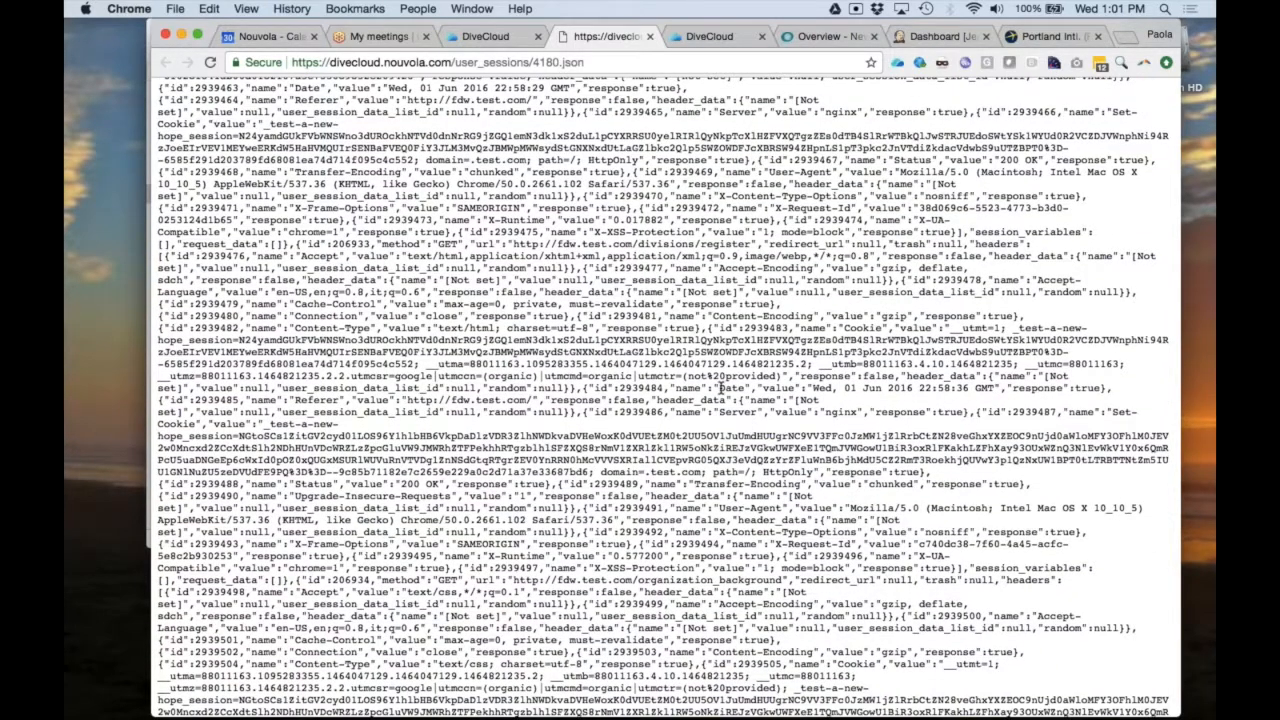
pyautogui.scroll(10, 720, 388)
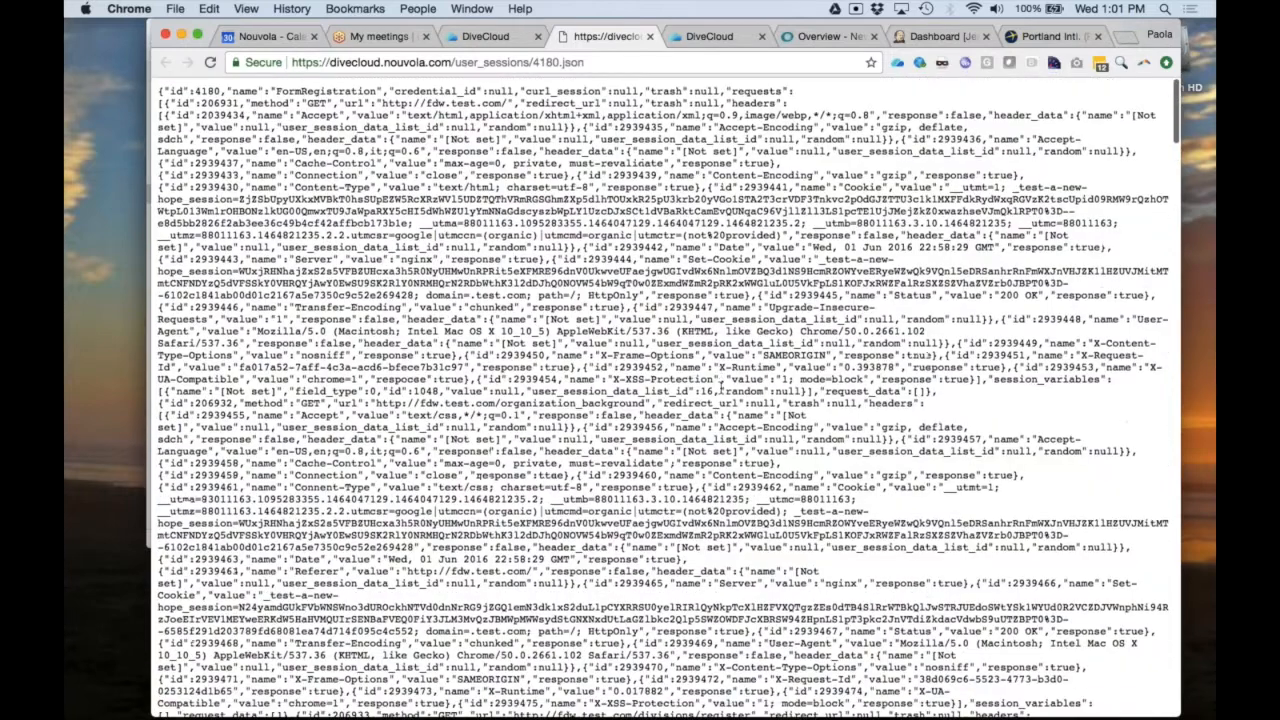
# - Return to the DiveCloud sessions list and view the import form for a DiveCloud session export file, closing it without choosing a file
pyautogui.click(495, 38)
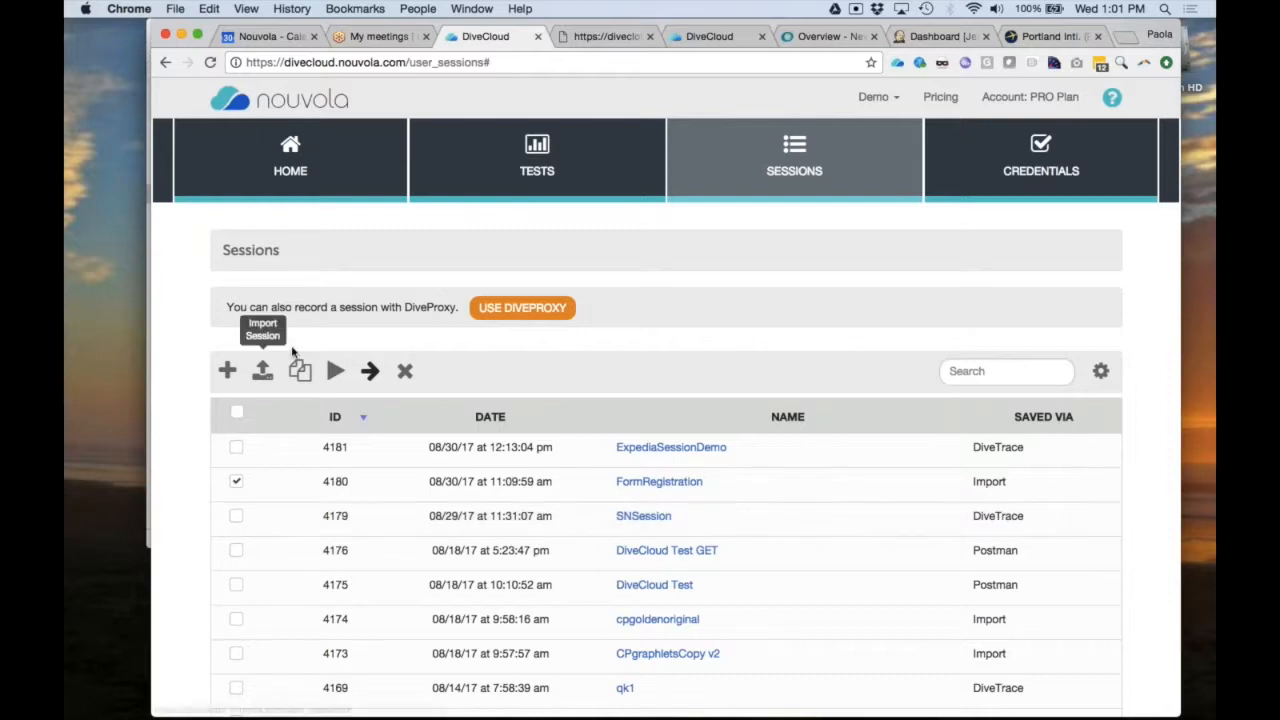
pyautogui.click(262, 372)
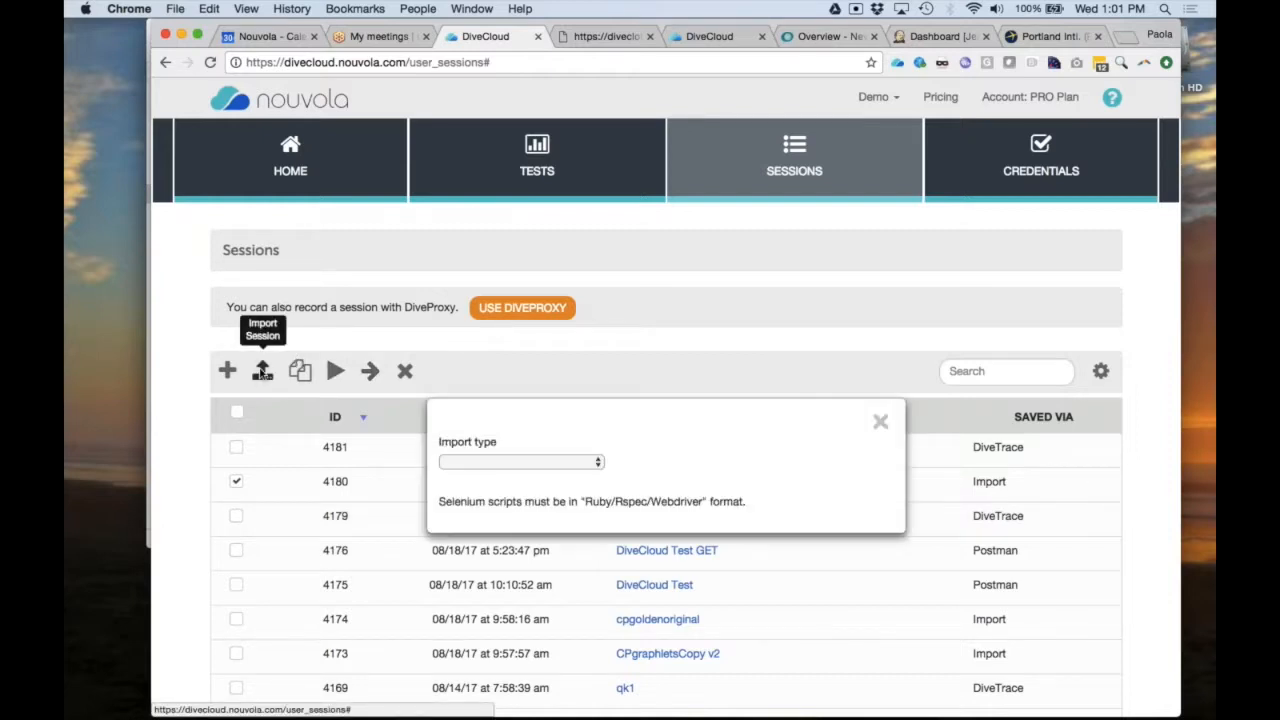
pyautogui.click(550, 465)
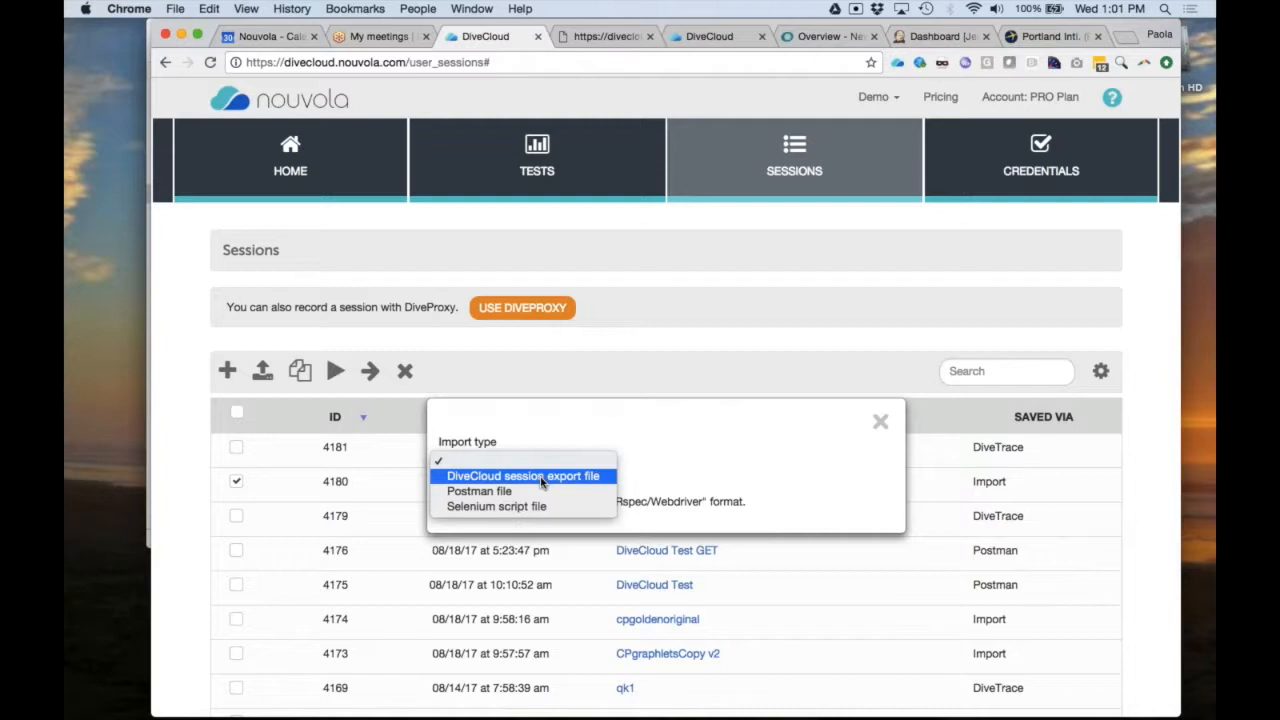
pyautogui.click(543, 477)
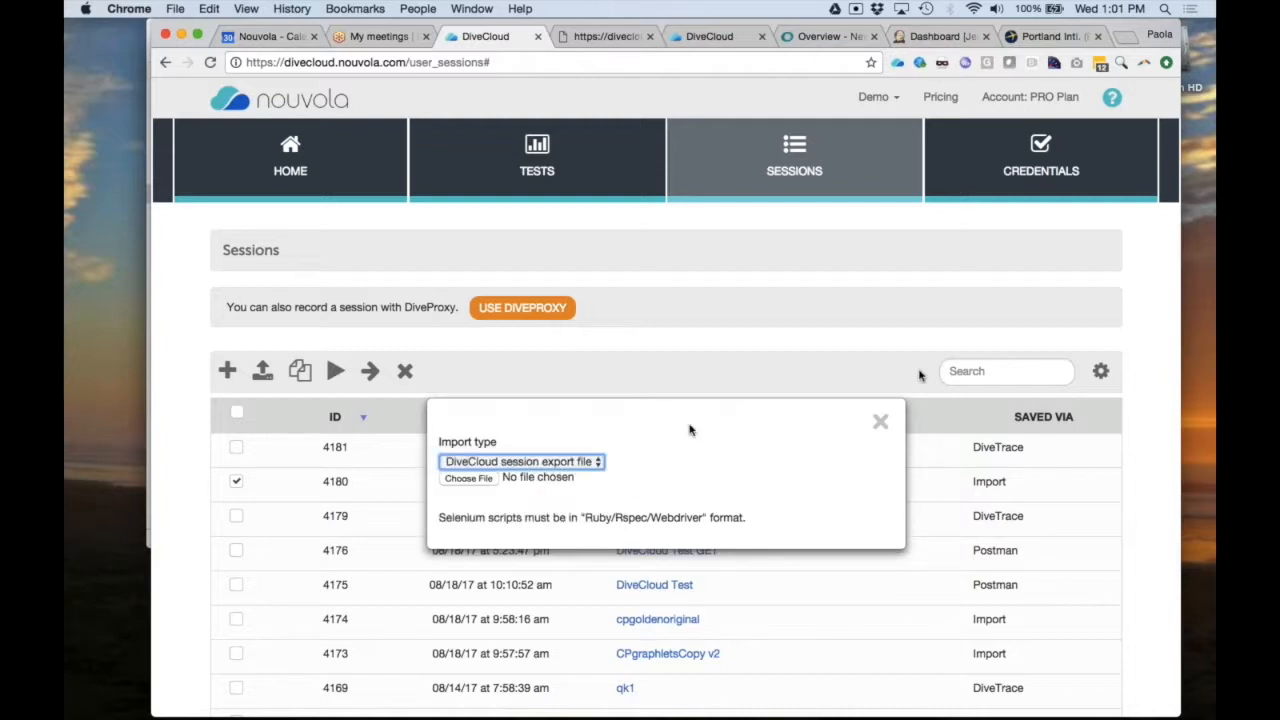
pyautogui.click(879, 422)
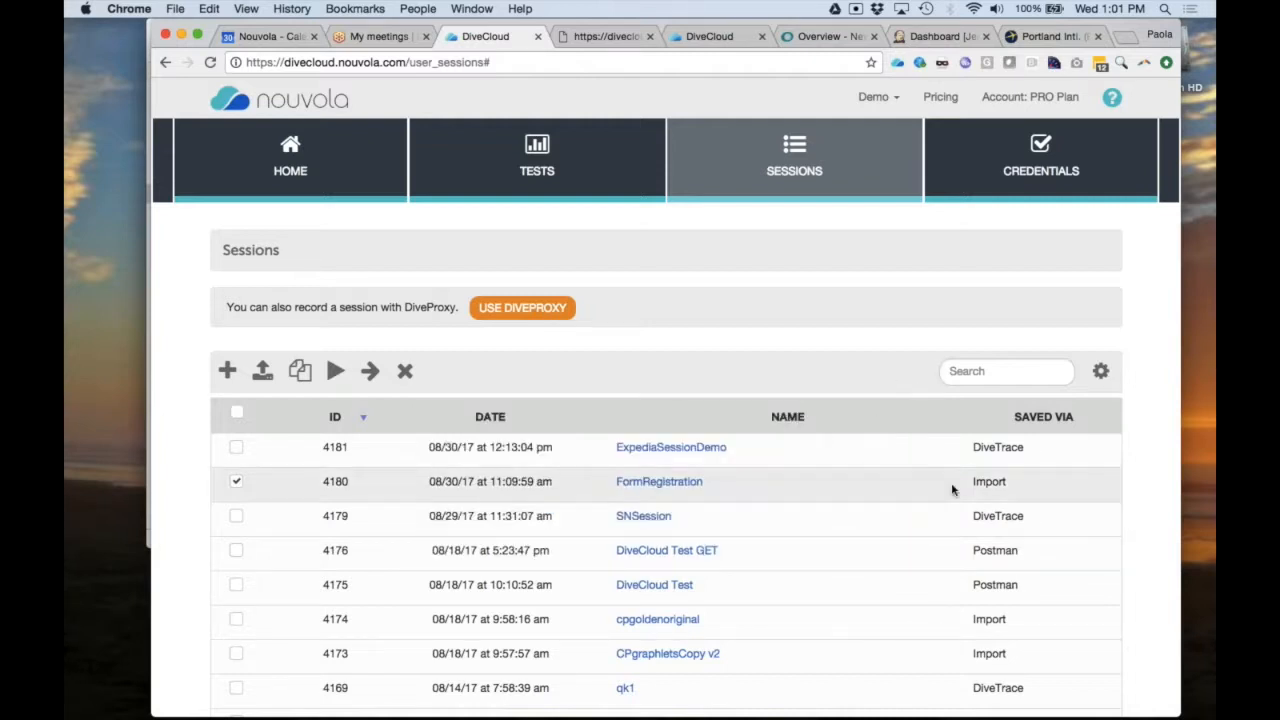
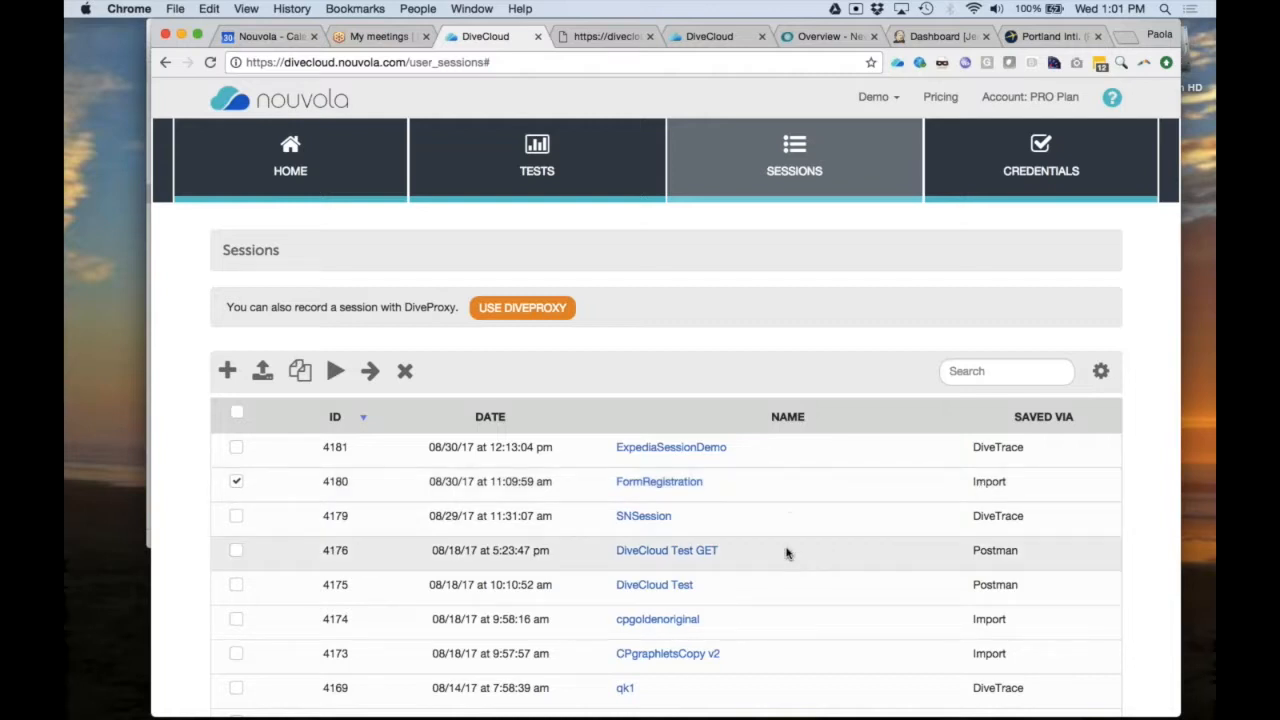
# - Open the new session form and view its name field and available request methods, leaving the method at GET
pyautogui.scroll(-3, 786, 553)
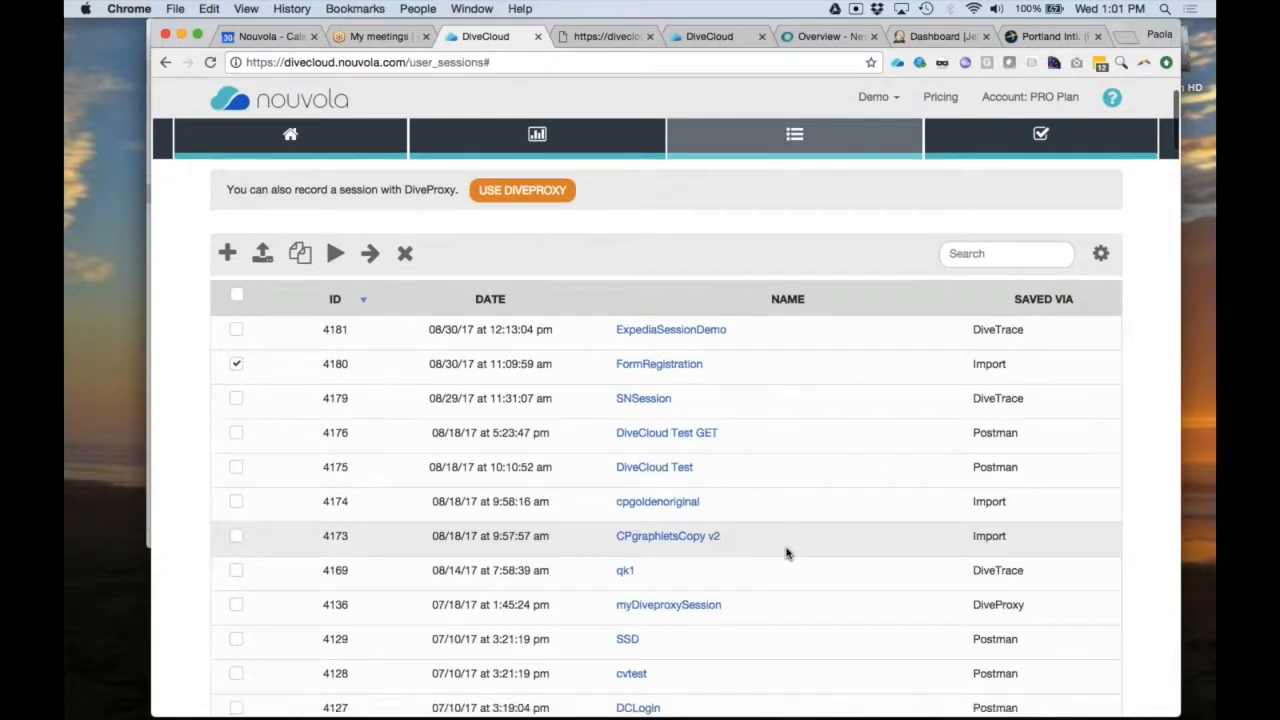
pyautogui.scroll(-1, 786, 553)
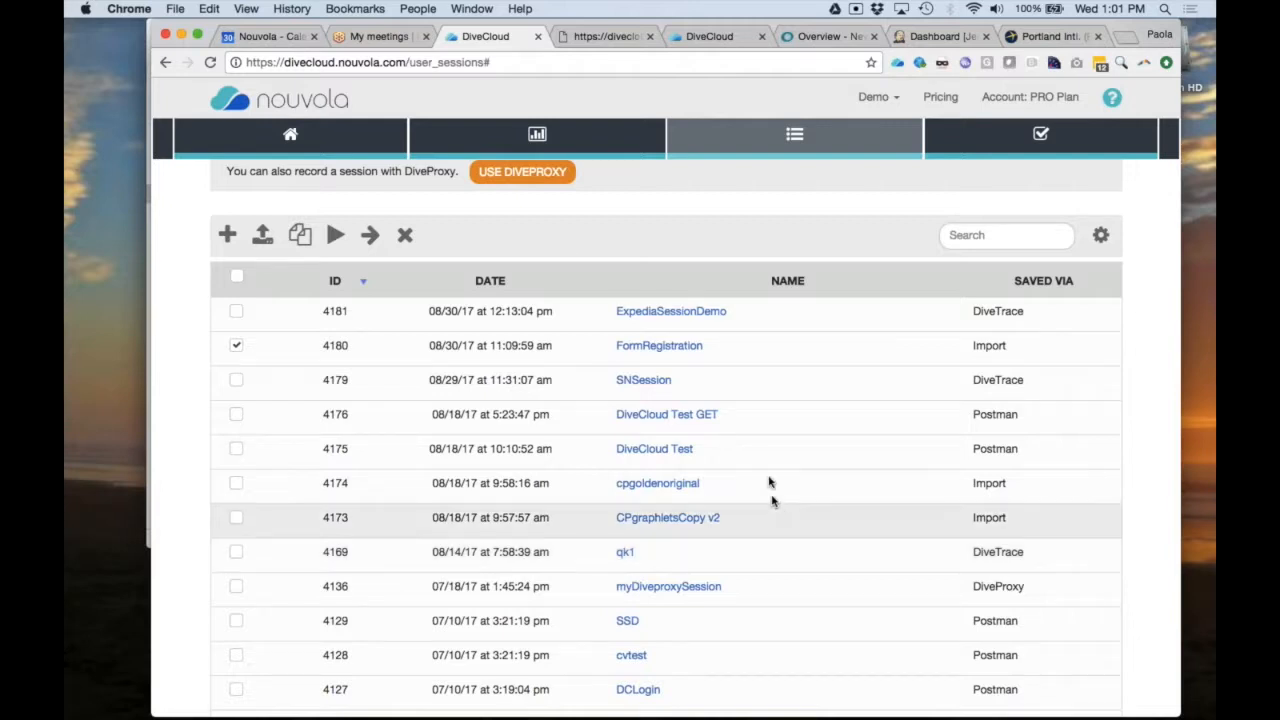
pyautogui.scroll(2, 766, 452)
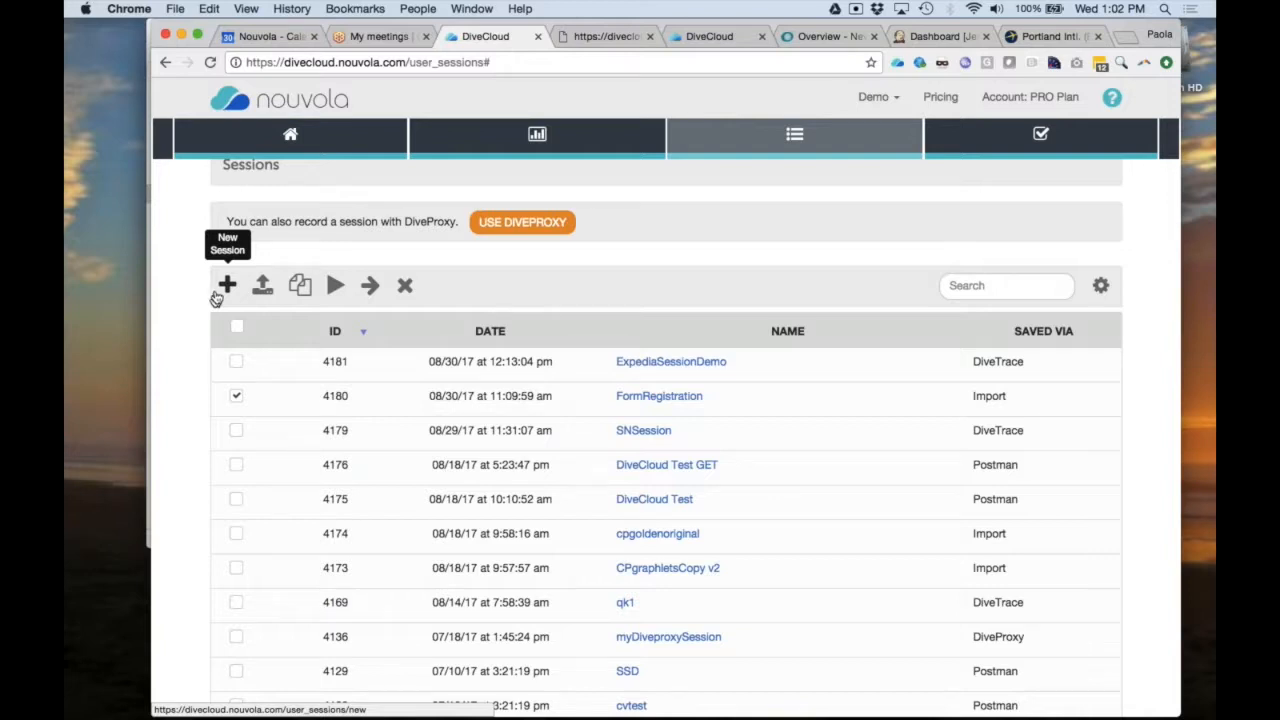
pyautogui.click(226, 286)
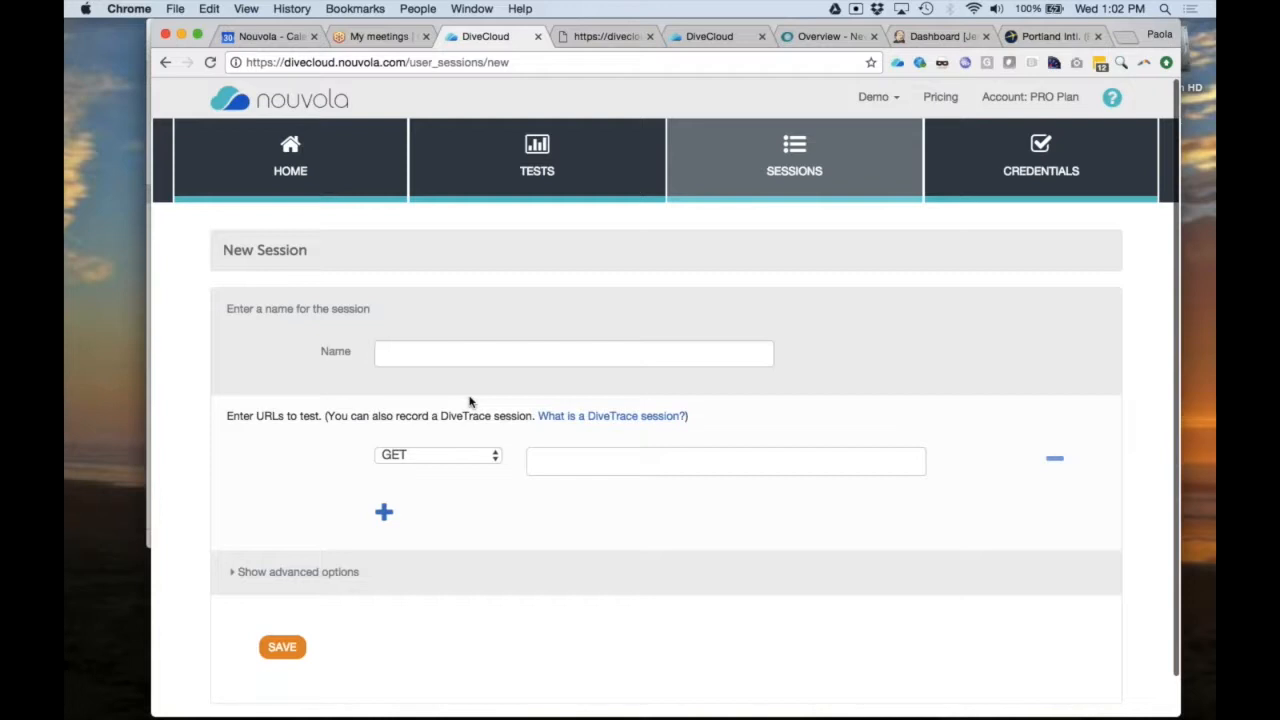
pyautogui.click(424, 347)
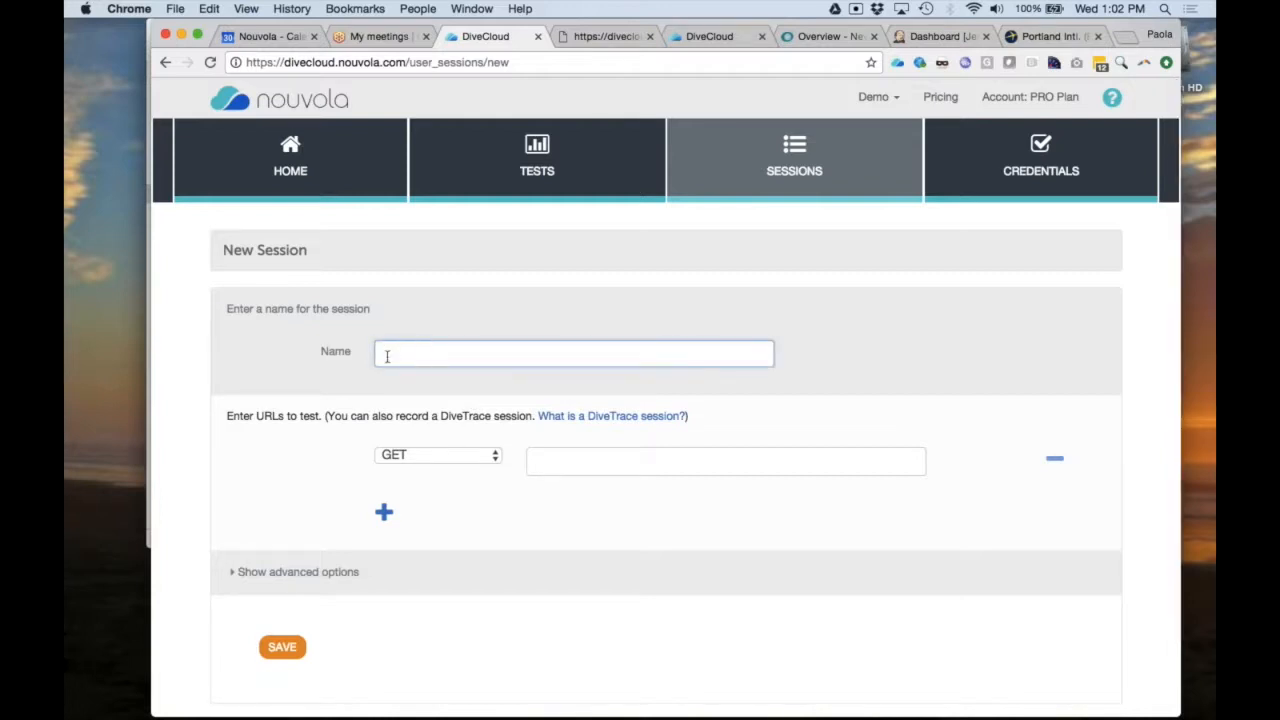
pyautogui.click(493, 458)
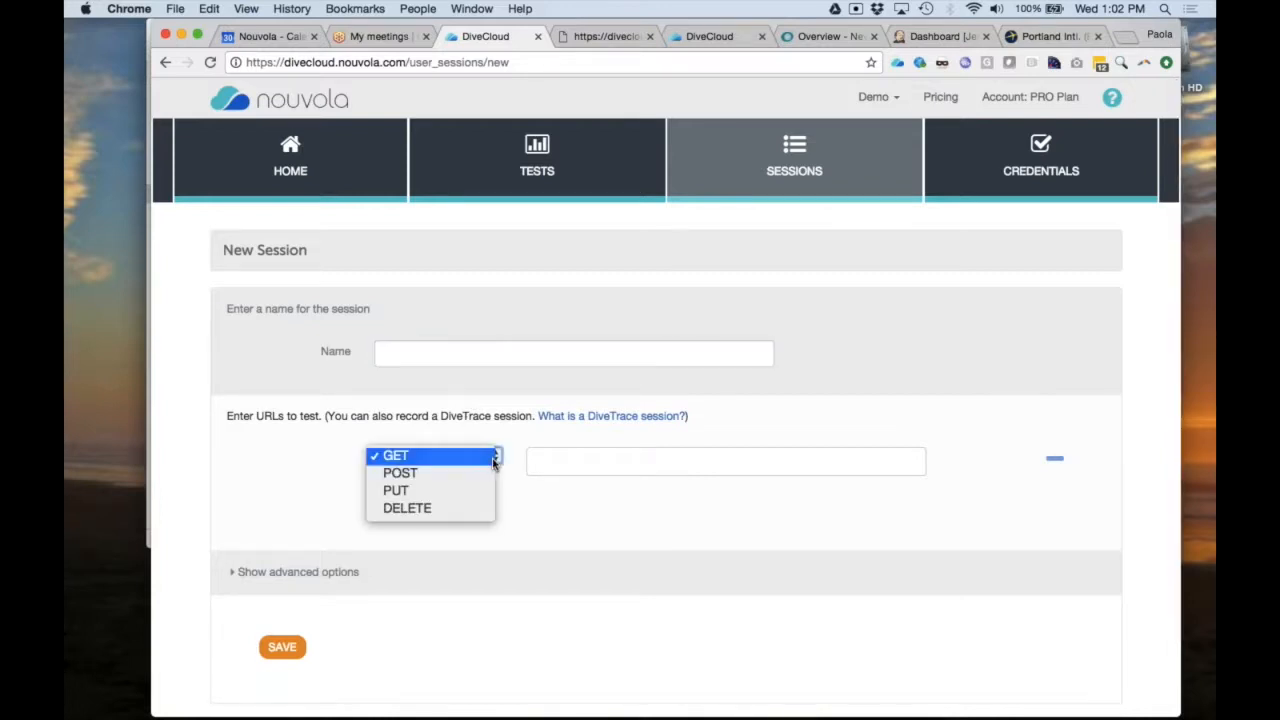
pyautogui.click(605, 462)
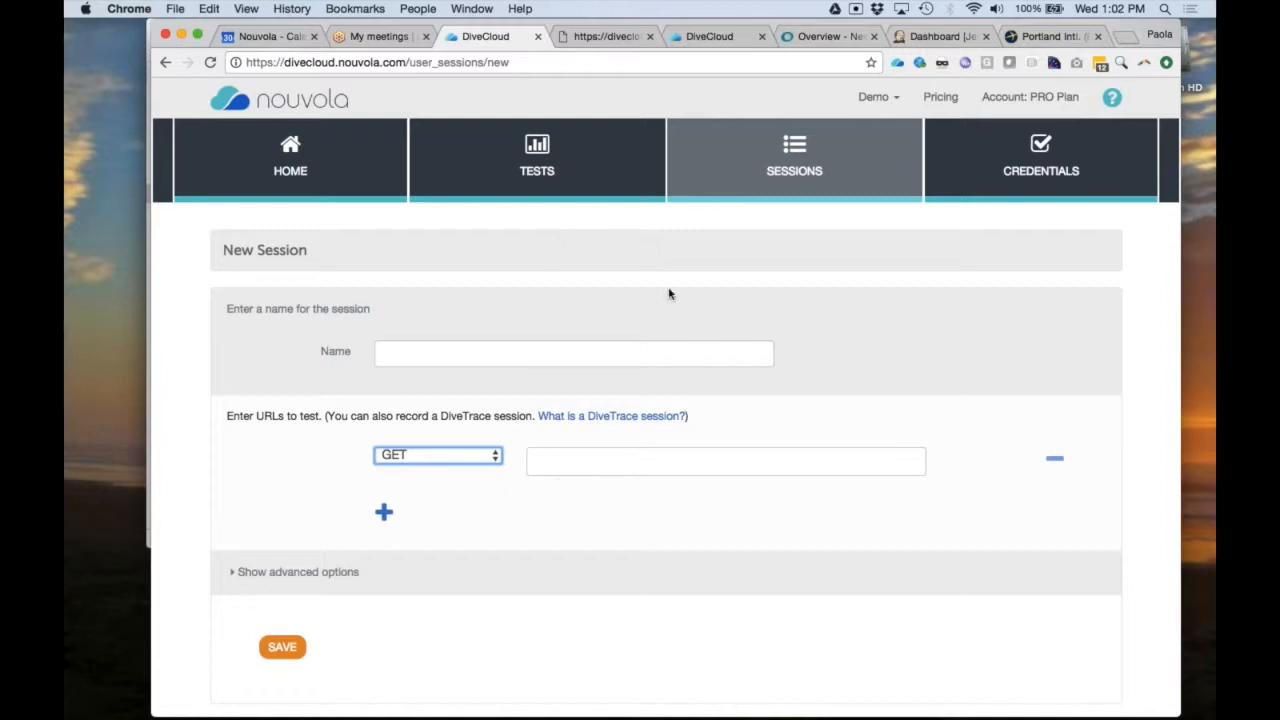
# - Return to the sessions list, sort it by how sessions were saved, and find the manual input sessions
pyautogui.moveTo(706, 195)
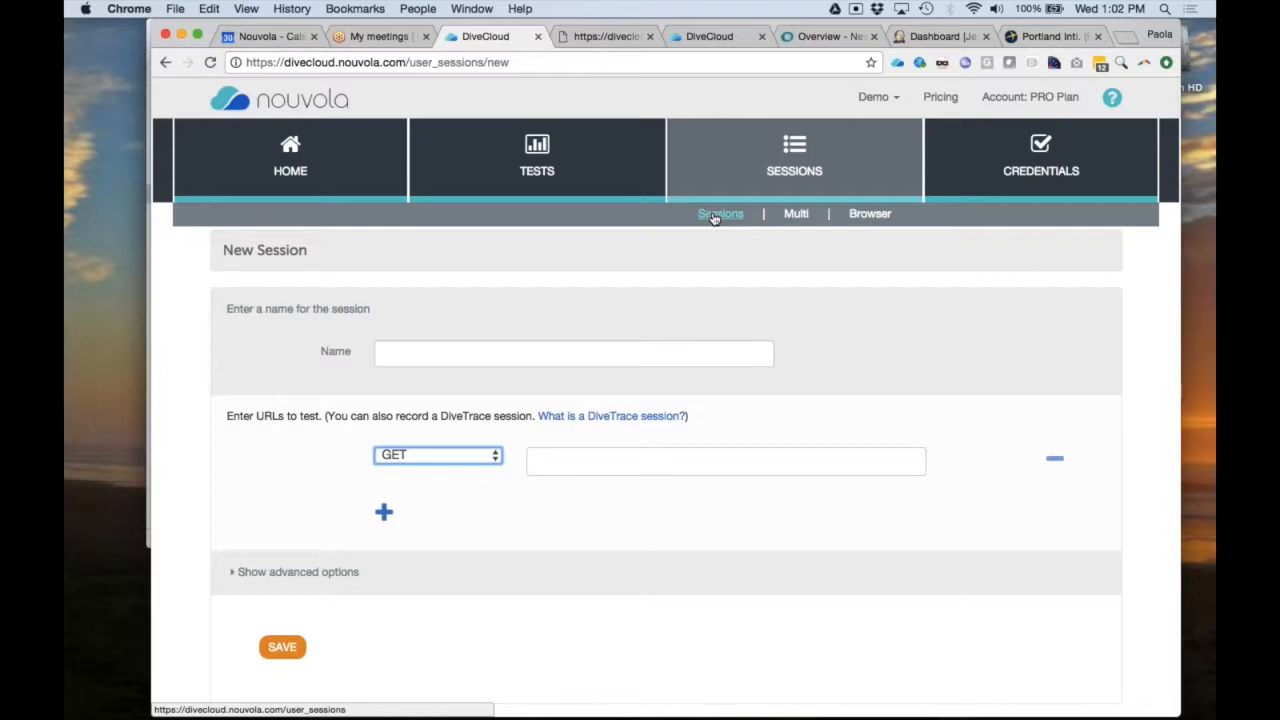
pyautogui.click(719, 216)
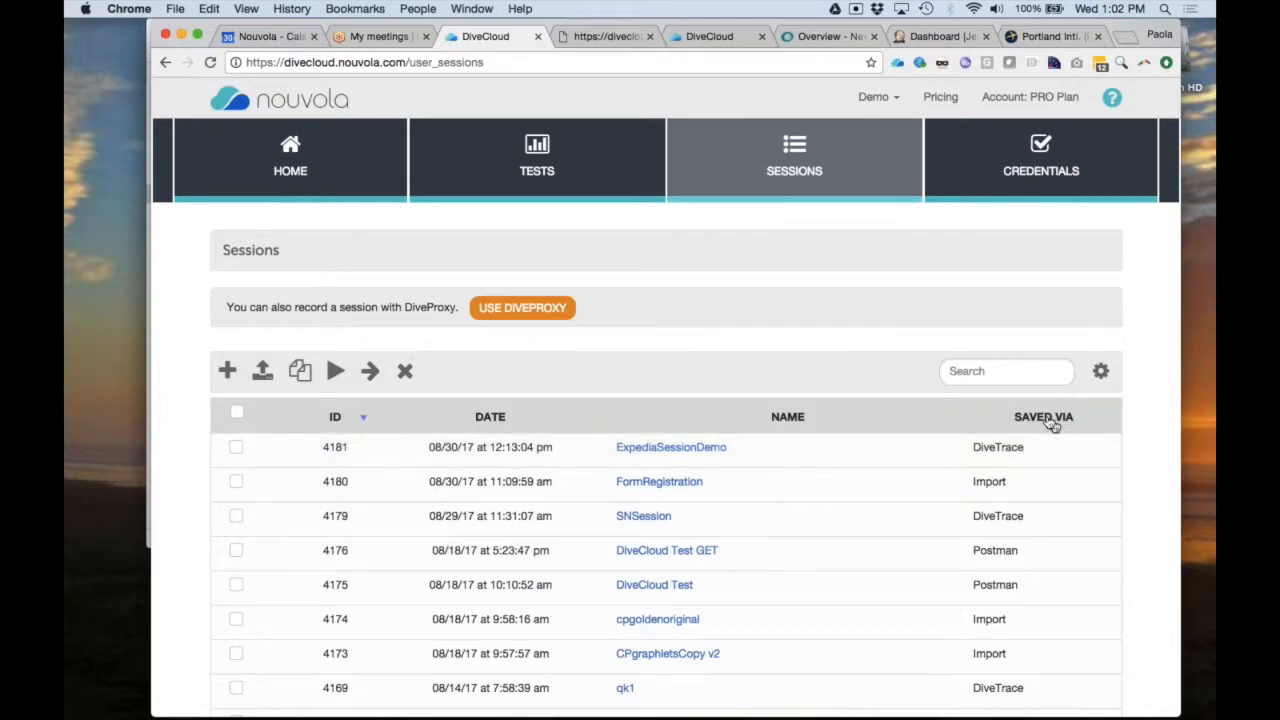
pyautogui.click(1043, 417)
pyautogui.scroll(-2, 983, 668)
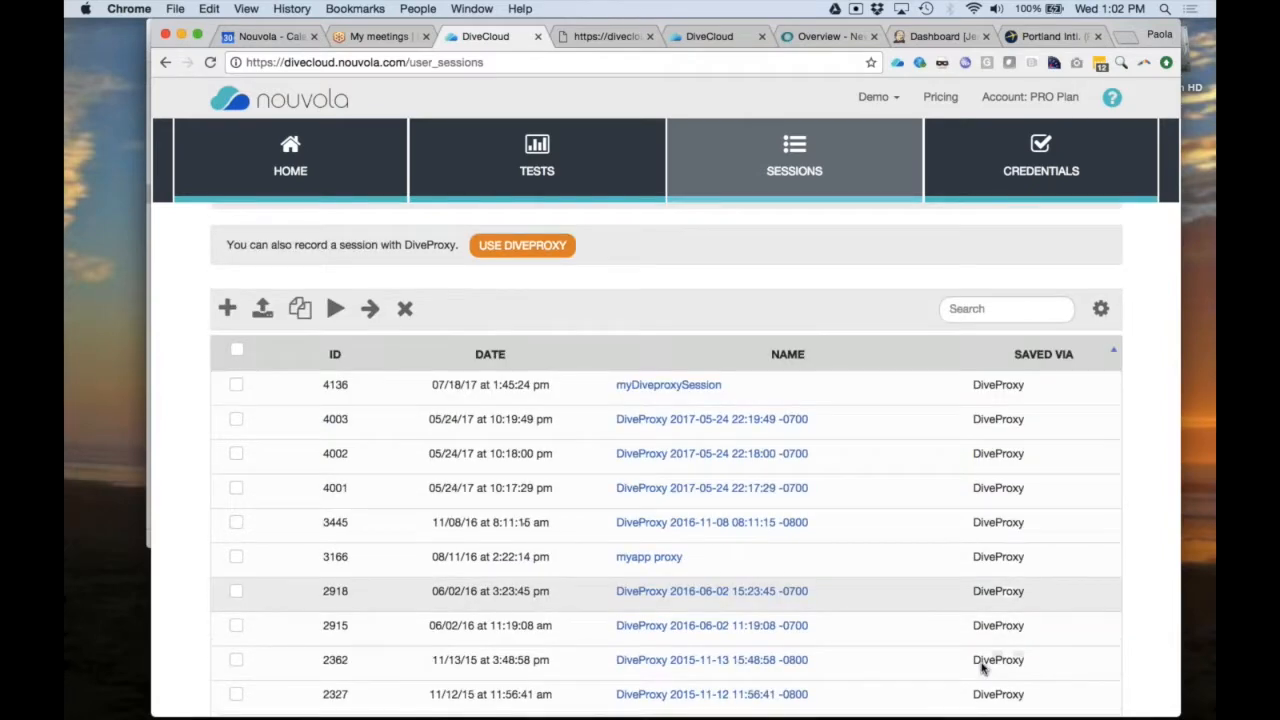
pyautogui.scroll(-15, 983, 668)
pyautogui.scroll(-20, 983, 668)
pyautogui.scroll(-15, 980, 660)
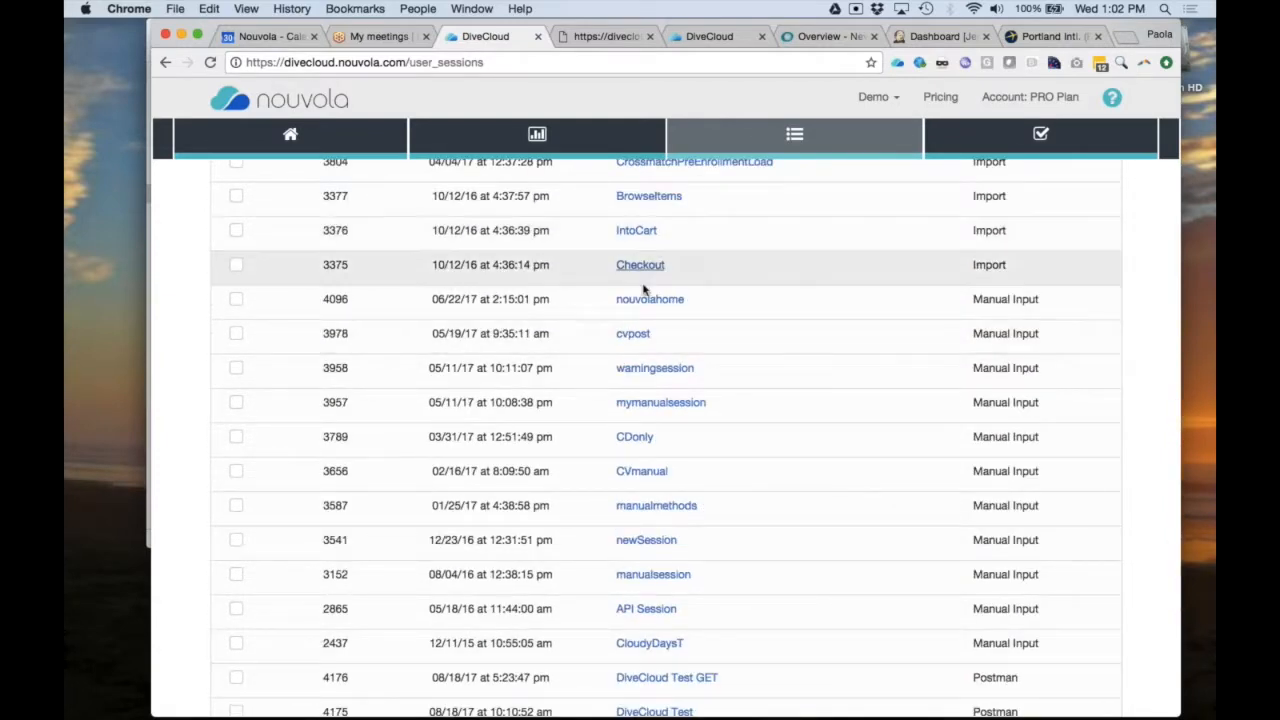
# - Open the cvpost session's POST request and expand its headers and request data for viewing
pyautogui.click(634, 336)
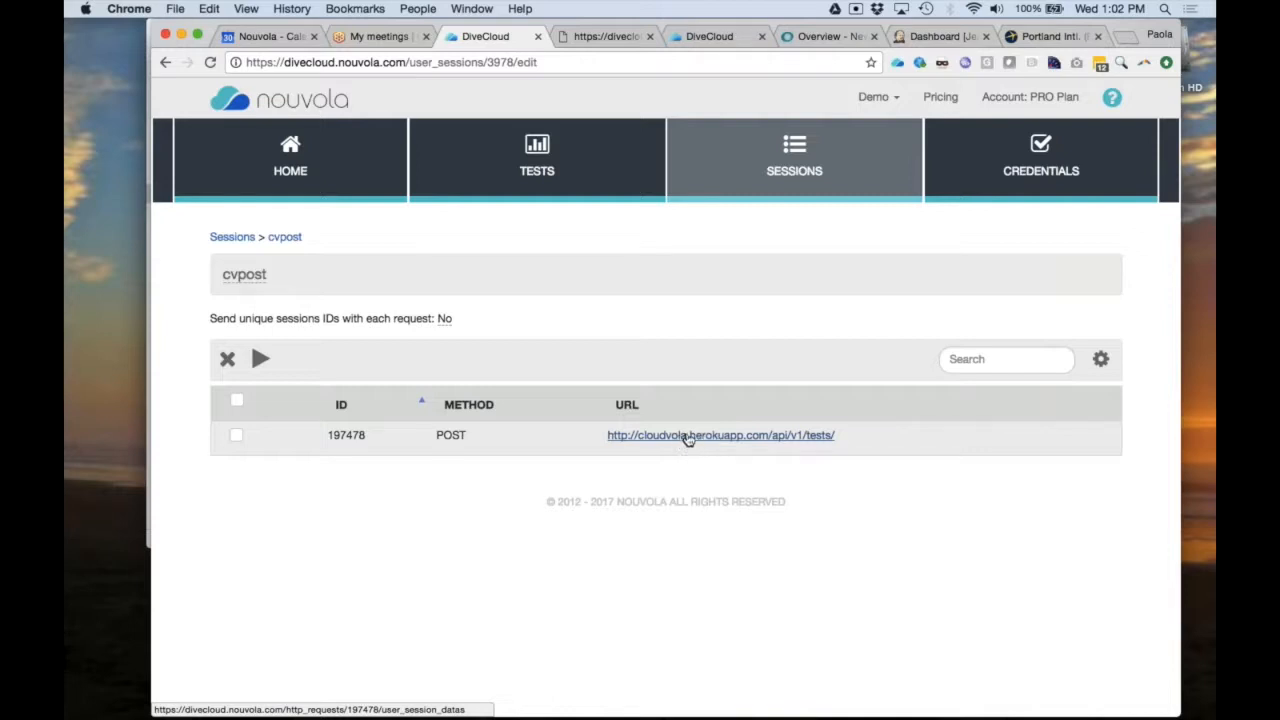
pyautogui.click(690, 437)
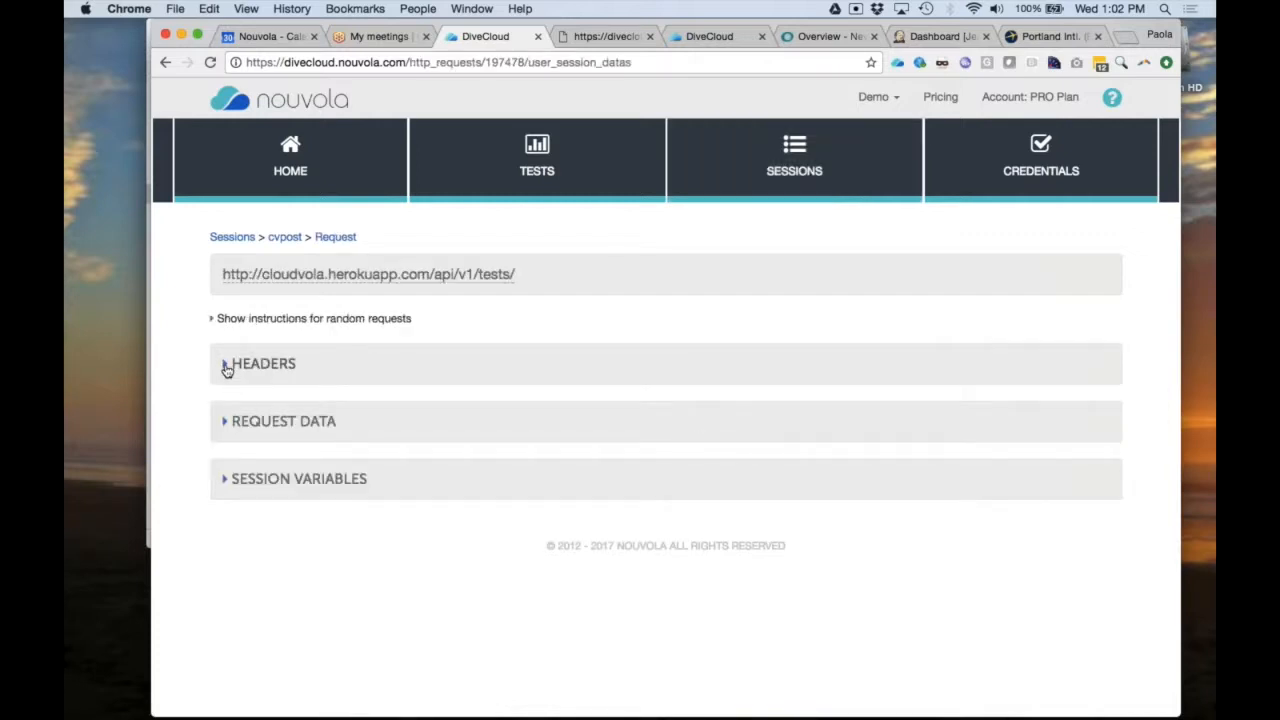
pyautogui.click(230, 366)
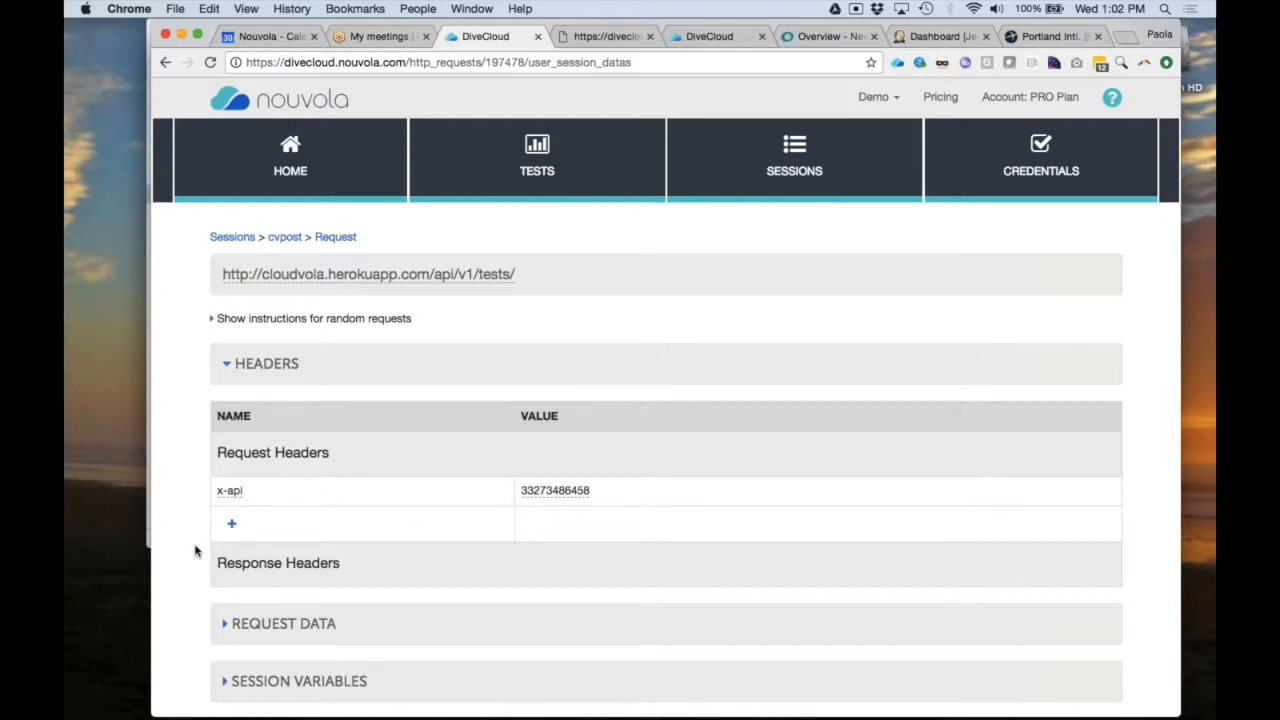
pyautogui.click(220, 630)
pyautogui.scroll(-4, 222, 632)
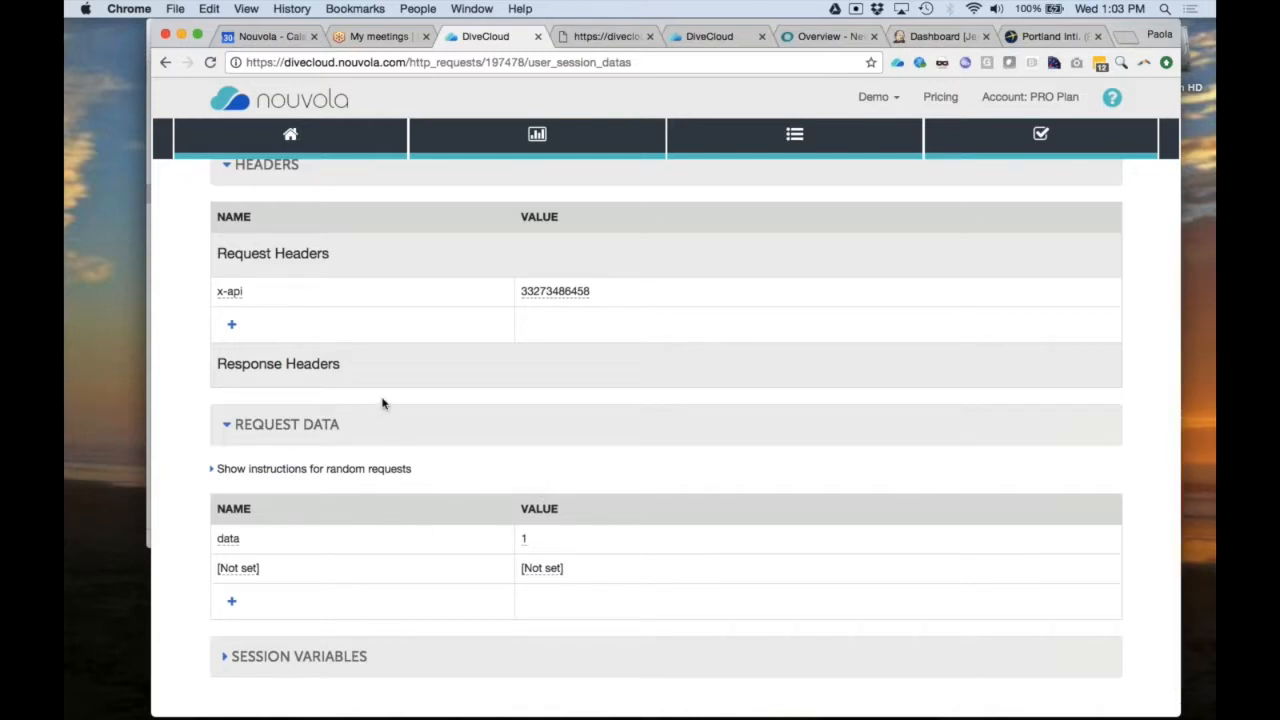
pyautogui.scroll(4, 383, 403)
pyautogui.scroll(-1, 383, 403)
# - Leave the cvpost request and go back through its session to the sessions list
pyautogui.hscroll(-5, 383, 403)
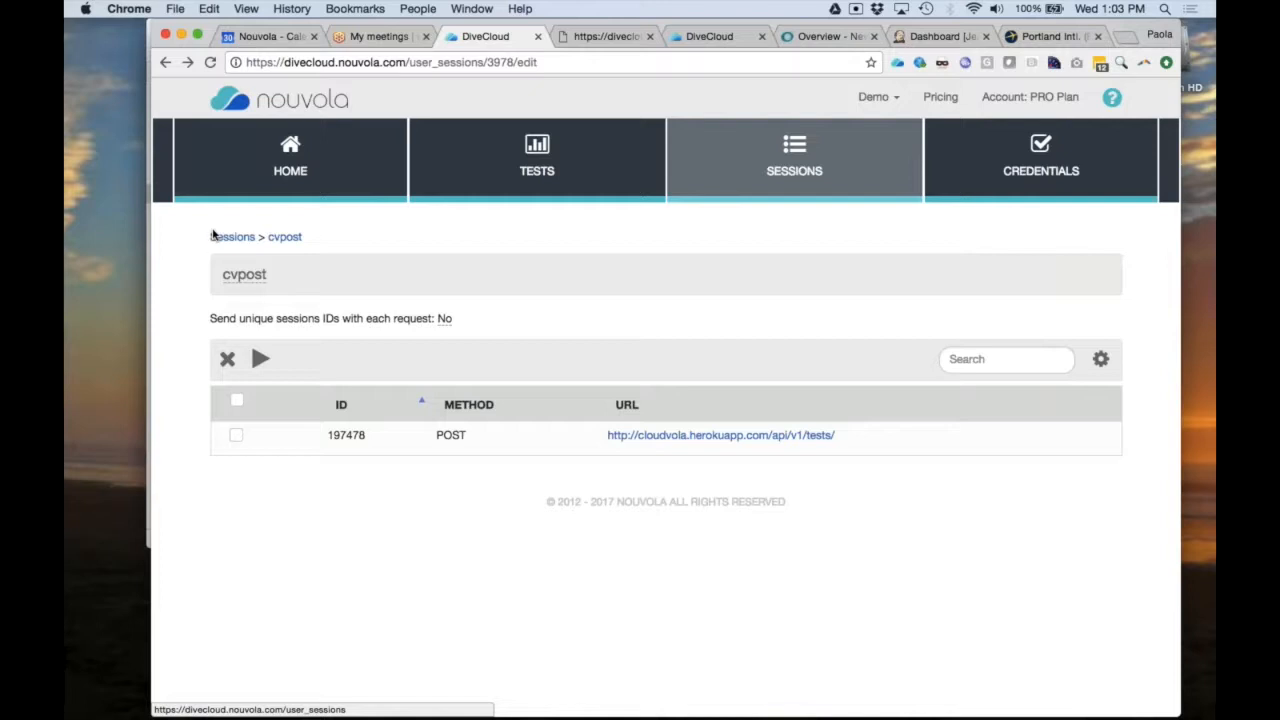
pyautogui.click(229, 238)
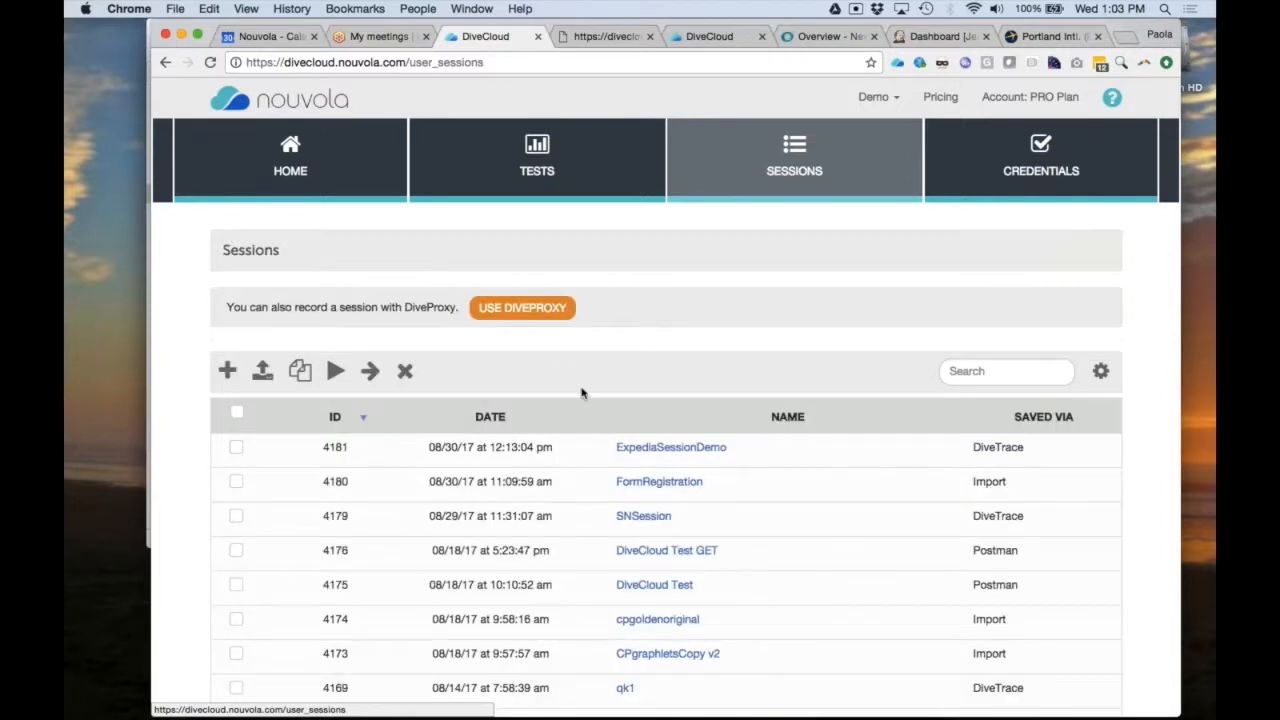
pyautogui.scroll(-2, 754, 384)
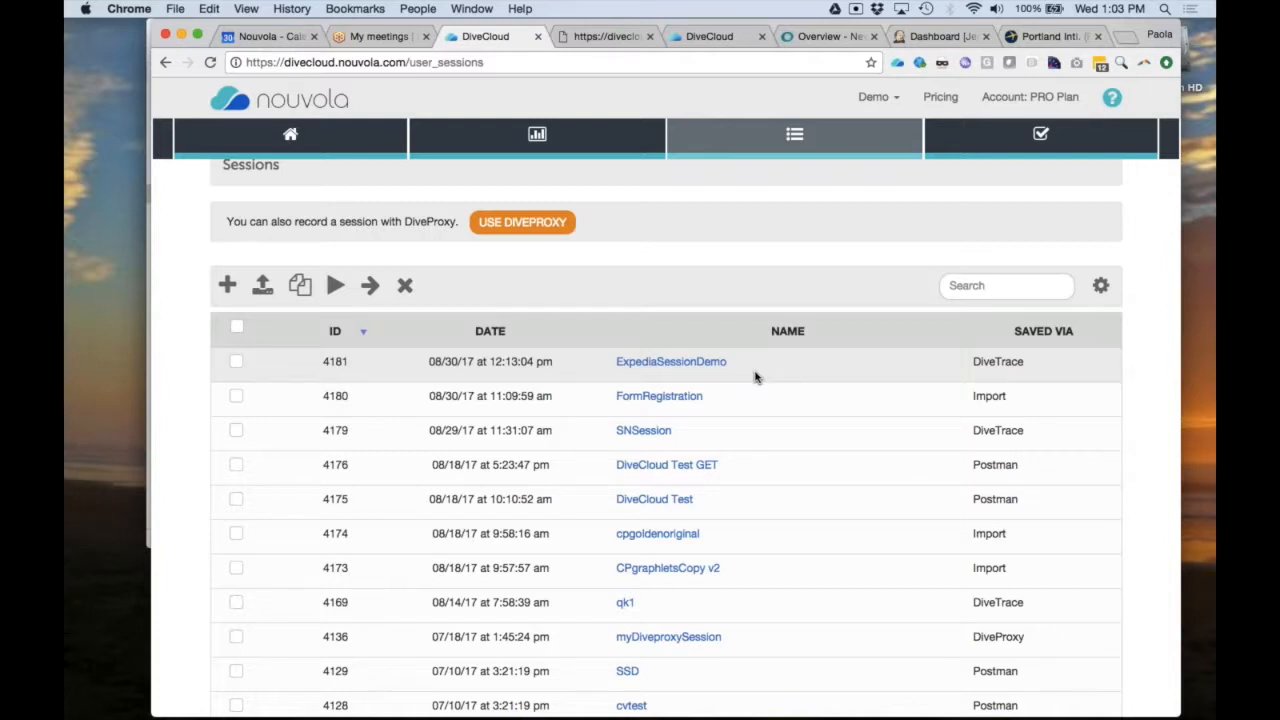
# - Open the Nouvola help center from the sessions page and find the DiveCloud API articles
pyautogui.scroll(2, 756, 375)
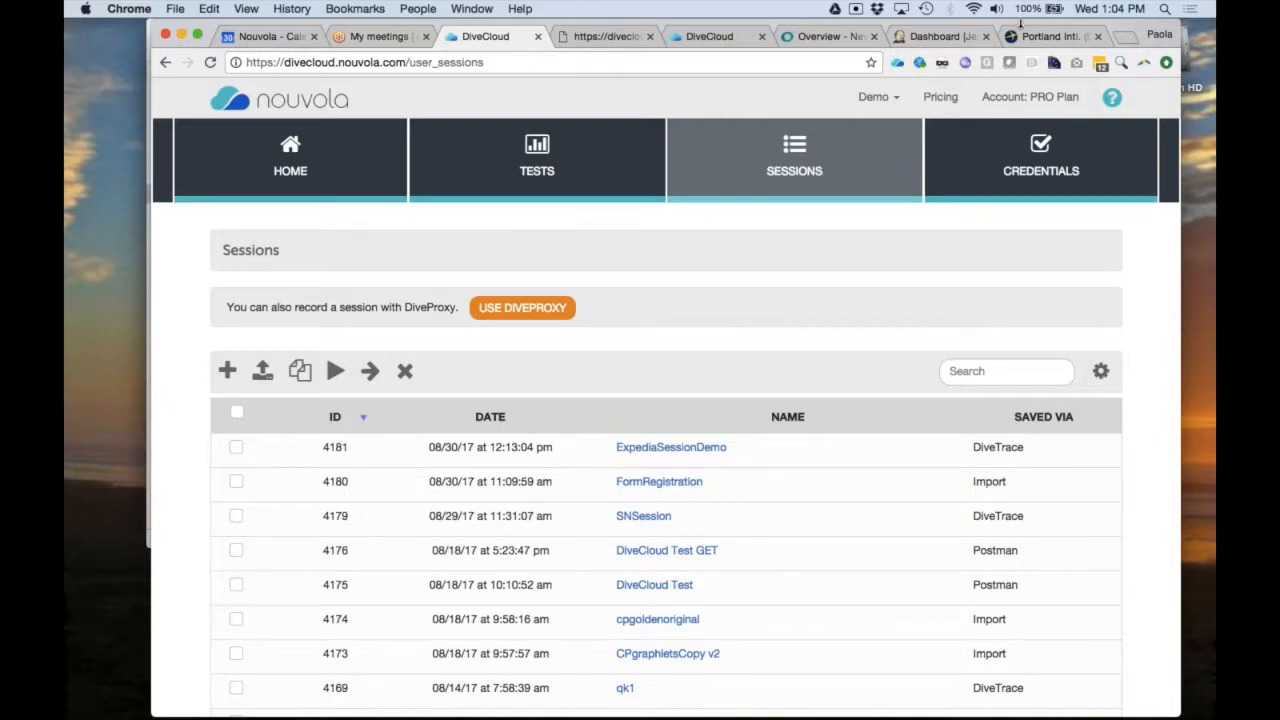
pyautogui.moveTo(1022, 27); pyautogui.dragTo(980, 27)
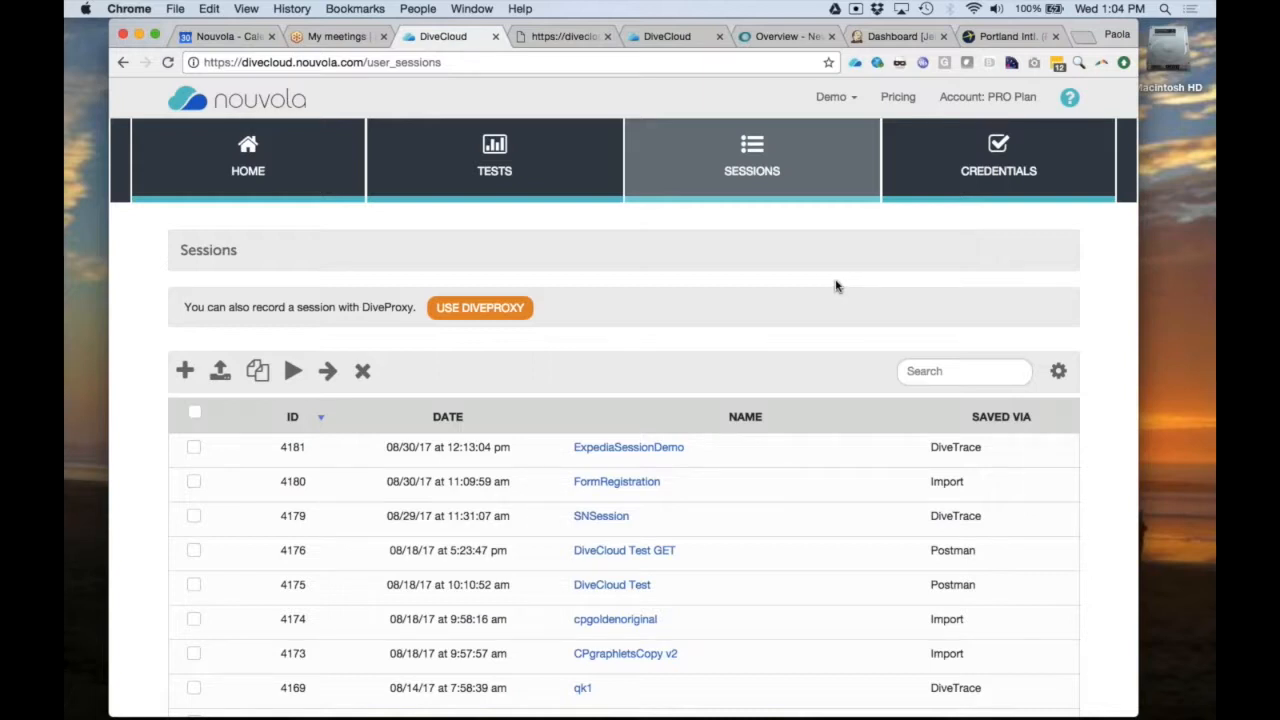
pyautogui.click(1070, 99)
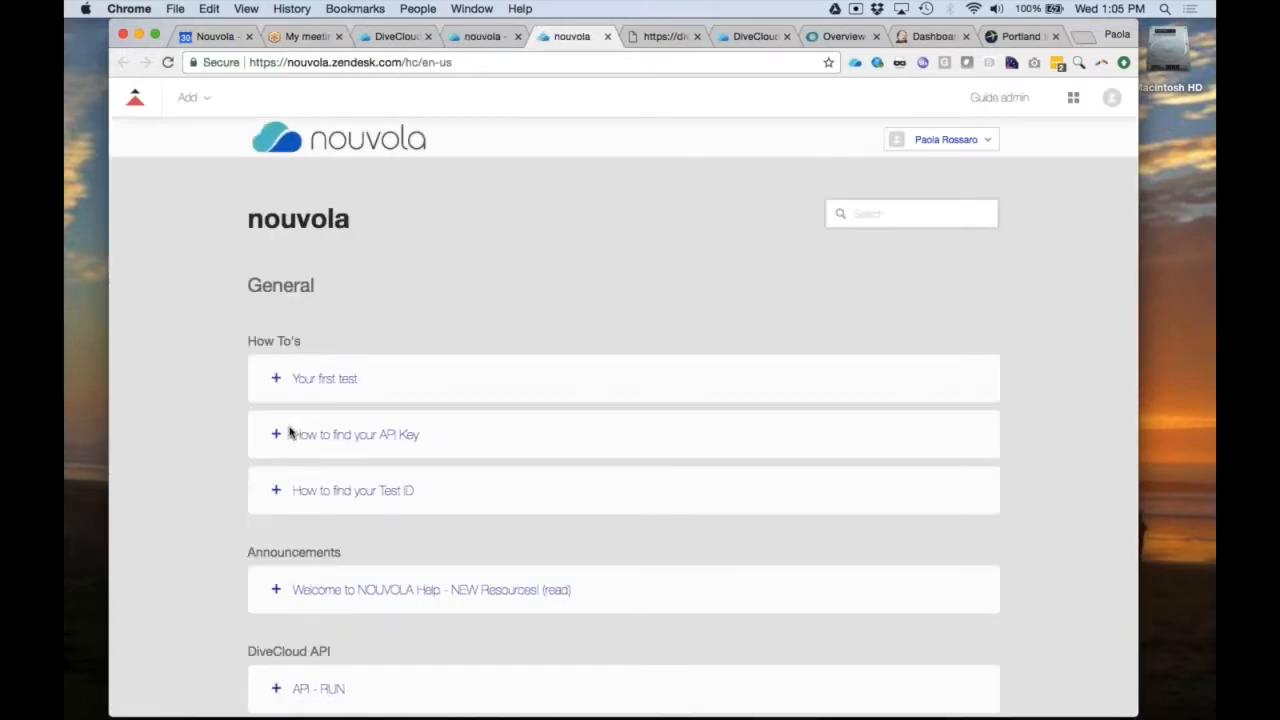
pyautogui.scroll(-5, 226, 562)
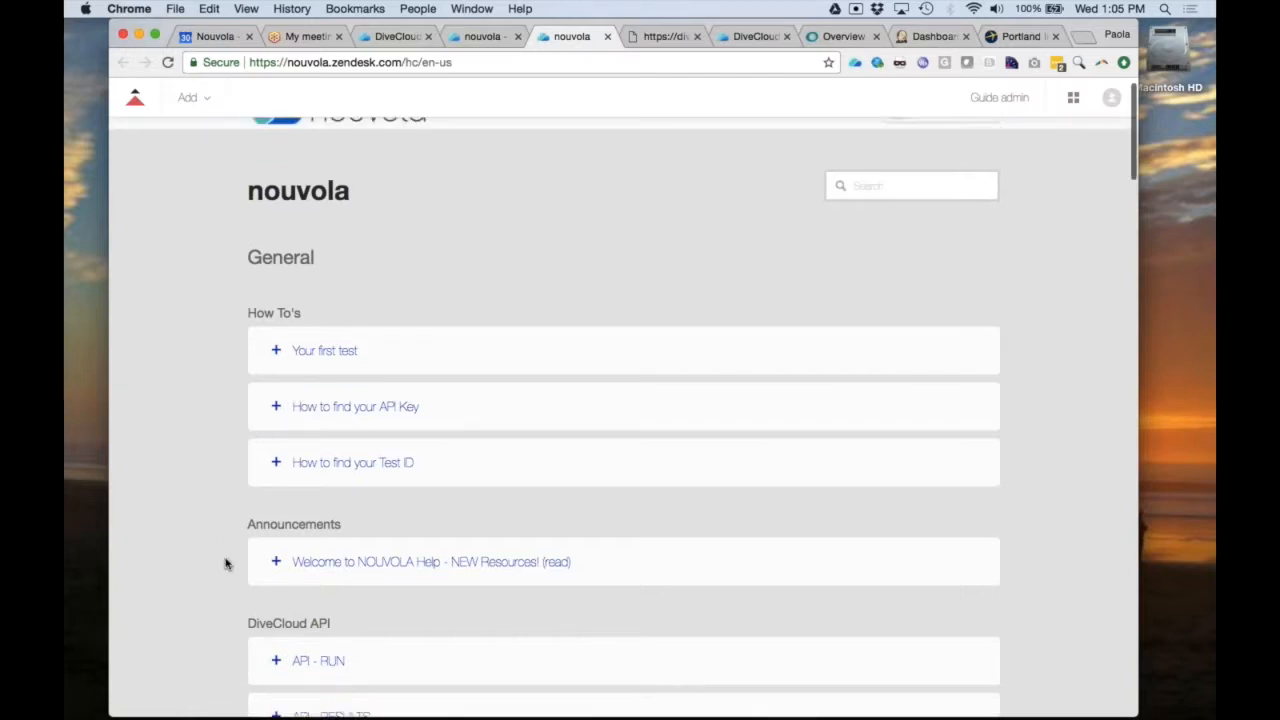
pyautogui.scroll(-1, 226, 562)
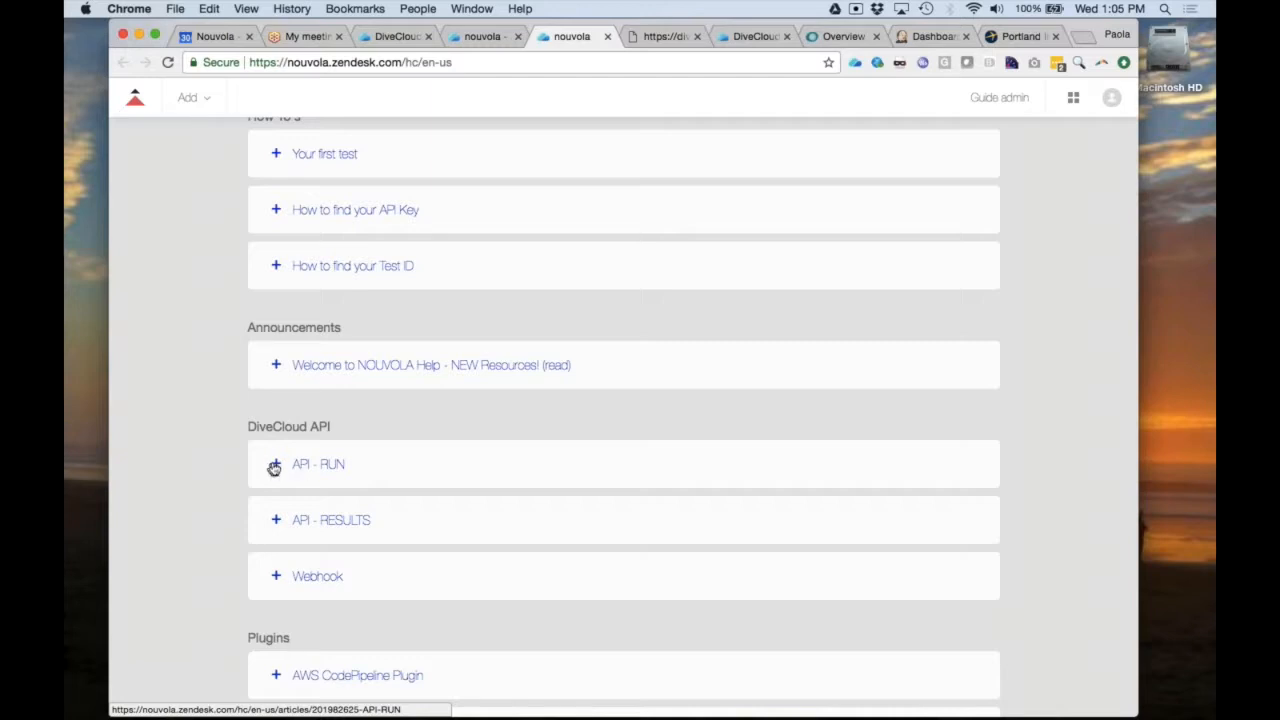
# - Expand the API - RUN article and read how to run a test plan without credentials
pyautogui.click(277, 467)
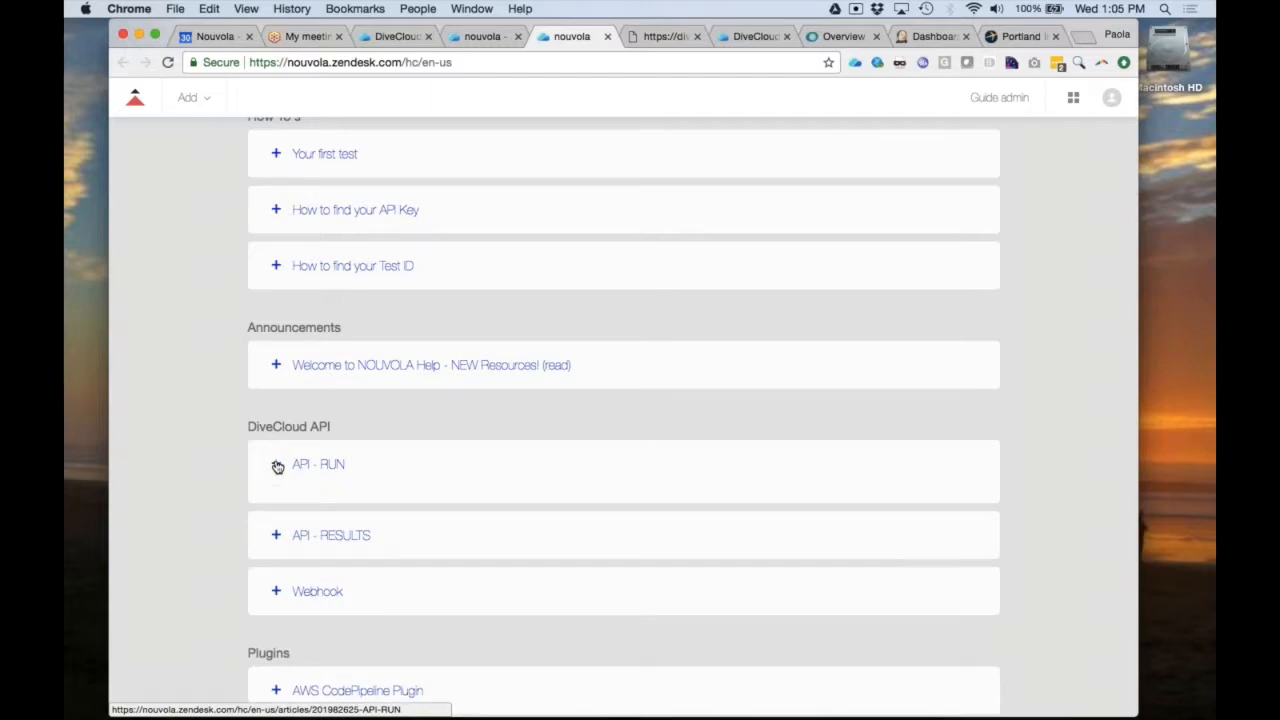
pyautogui.scroll(-3, 277, 467)
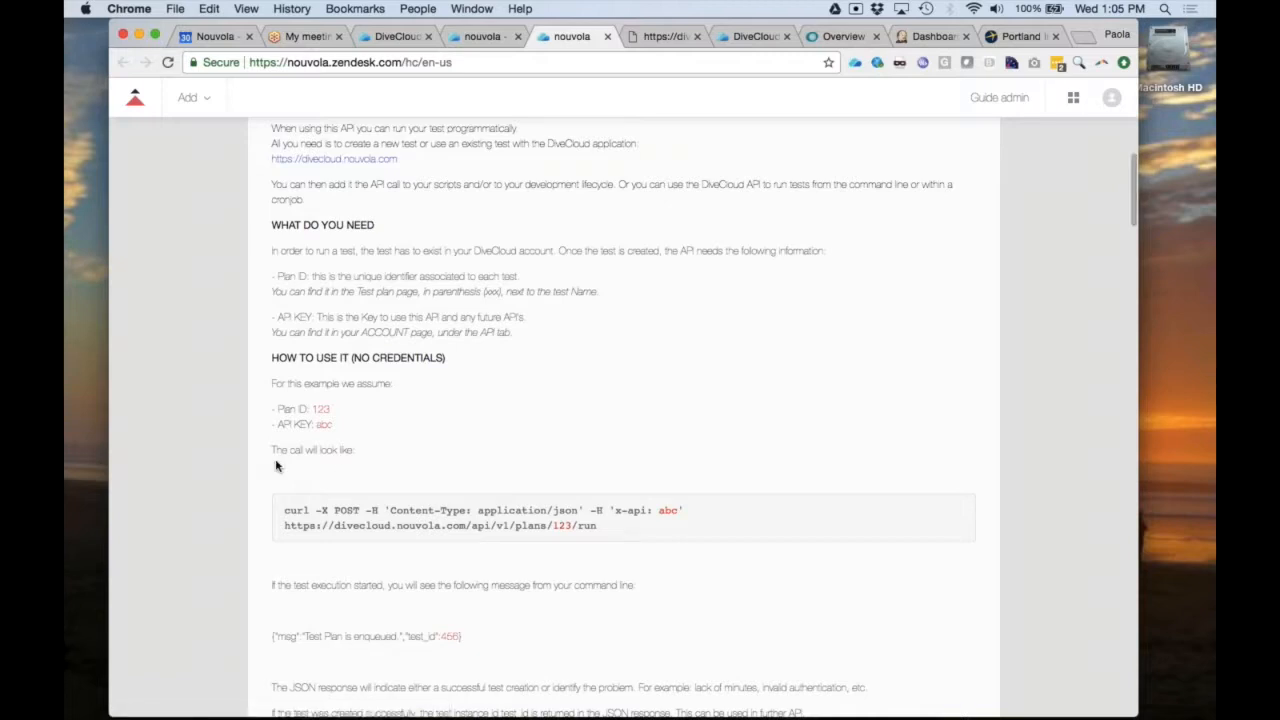
pyautogui.scroll(-1, 277, 467)
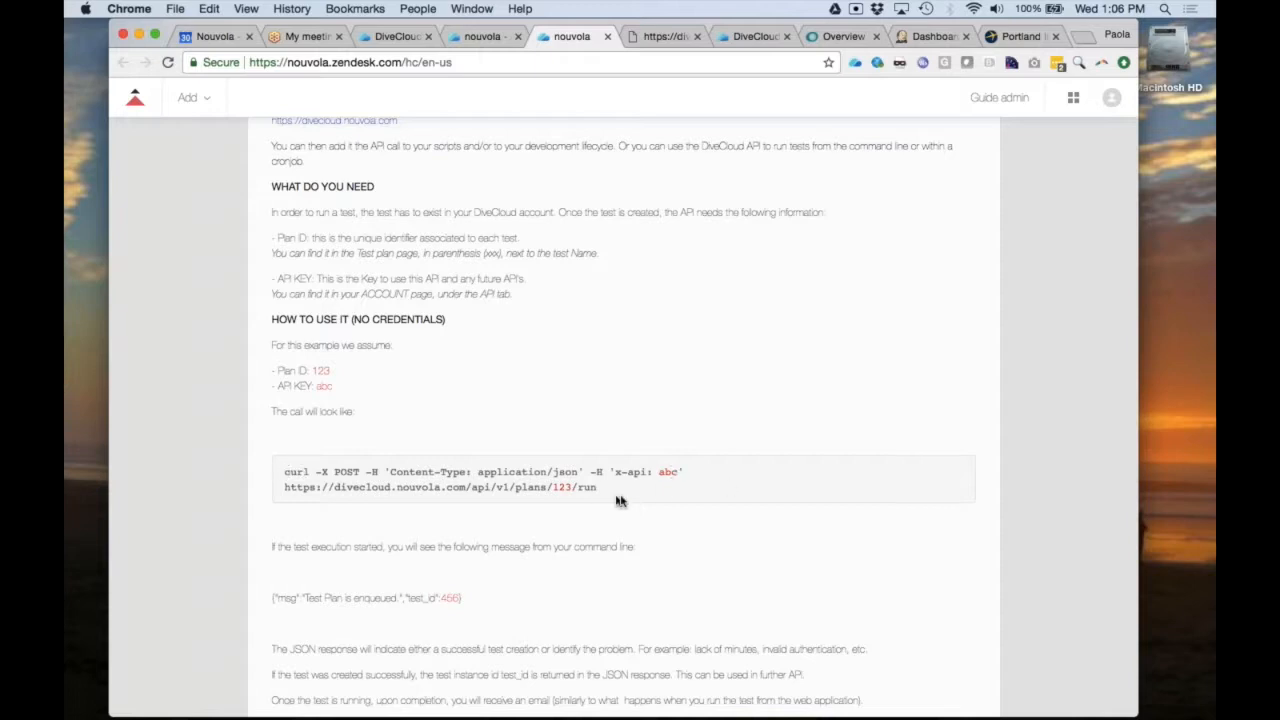
pyautogui.scroll(-3, 620, 500)
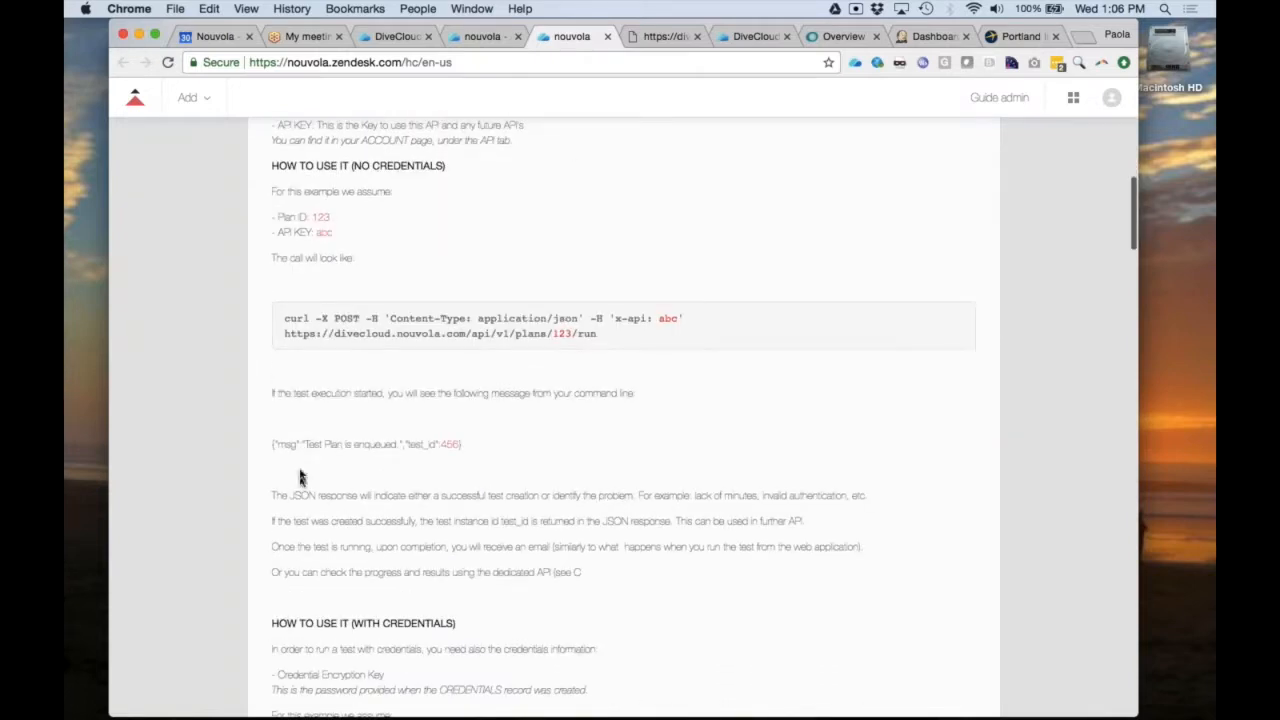
# - Highlight the sample run response and its test_id value, and read through the call with credentials to the article's end
pyautogui.doubleClick(327, 444)
pyautogui.tripleClick(327, 444)
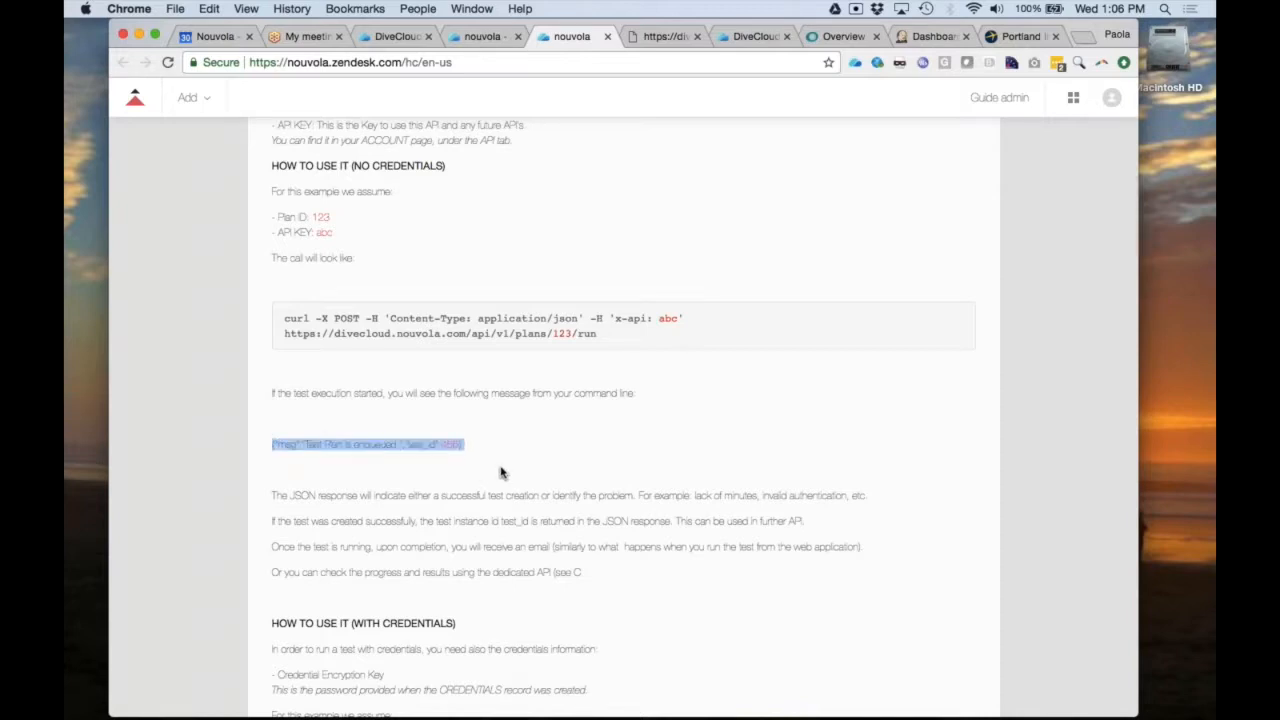
pyautogui.doubleClick(451, 443)
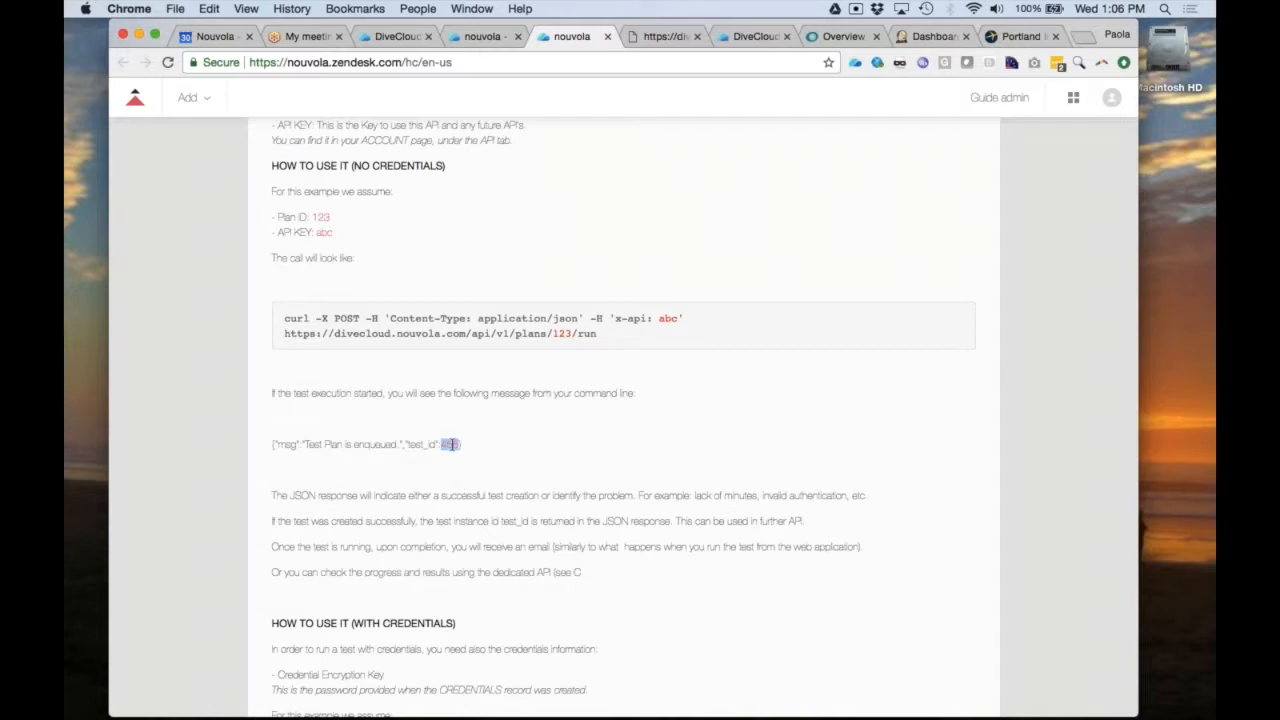
pyautogui.scroll(-15, 440, 472)
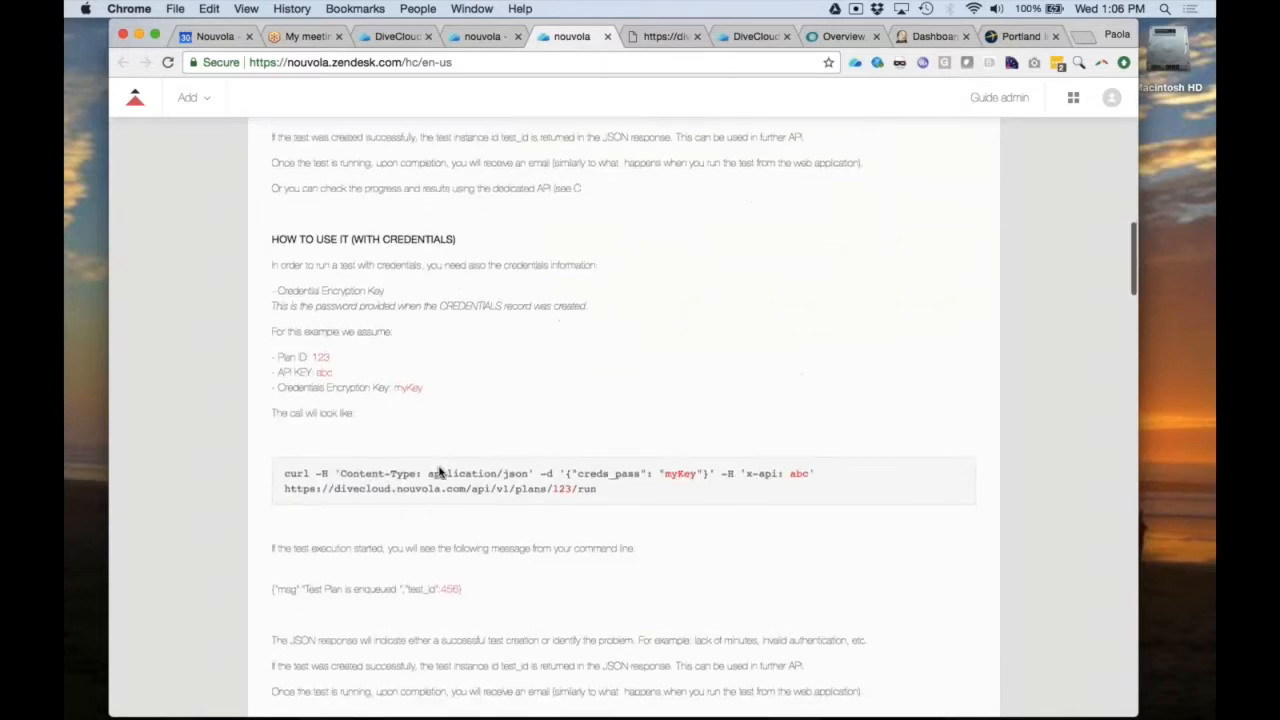
pyautogui.scroll(3, 440, 472)
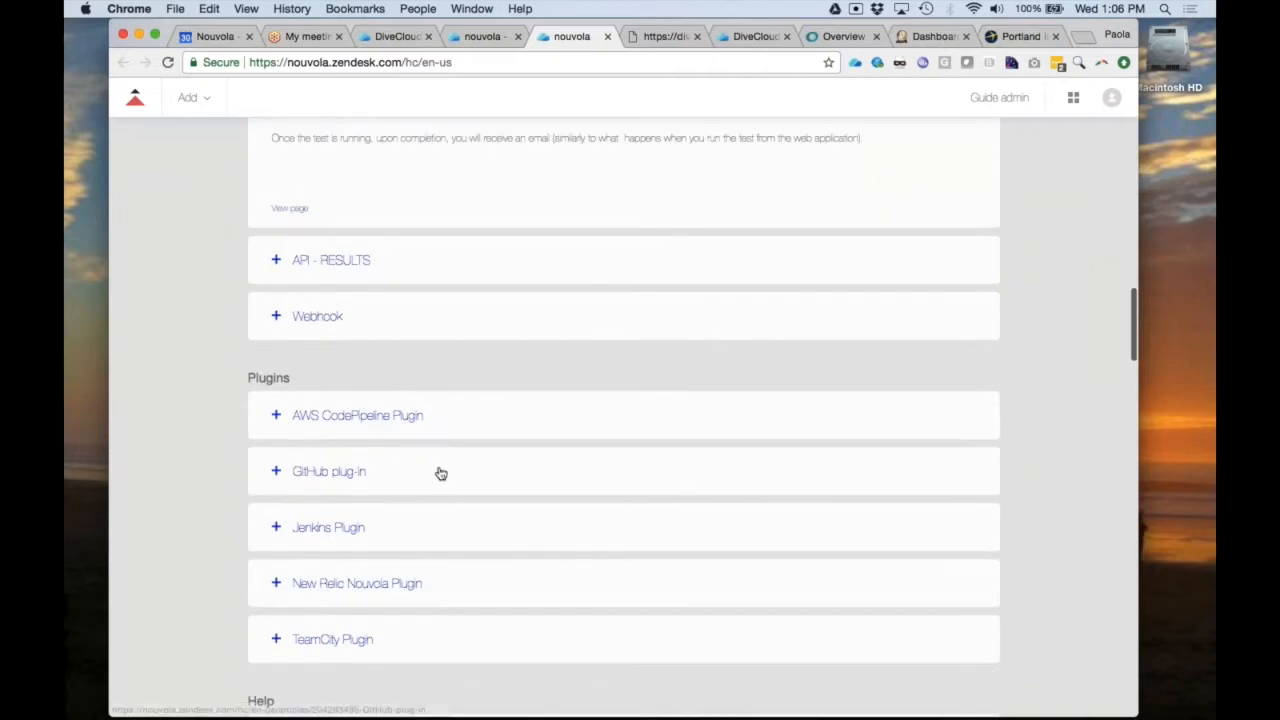
# - Expand the API - RESULTS article and highlight the example curl GET call for test instance 456
pyautogui.click(275, 262)
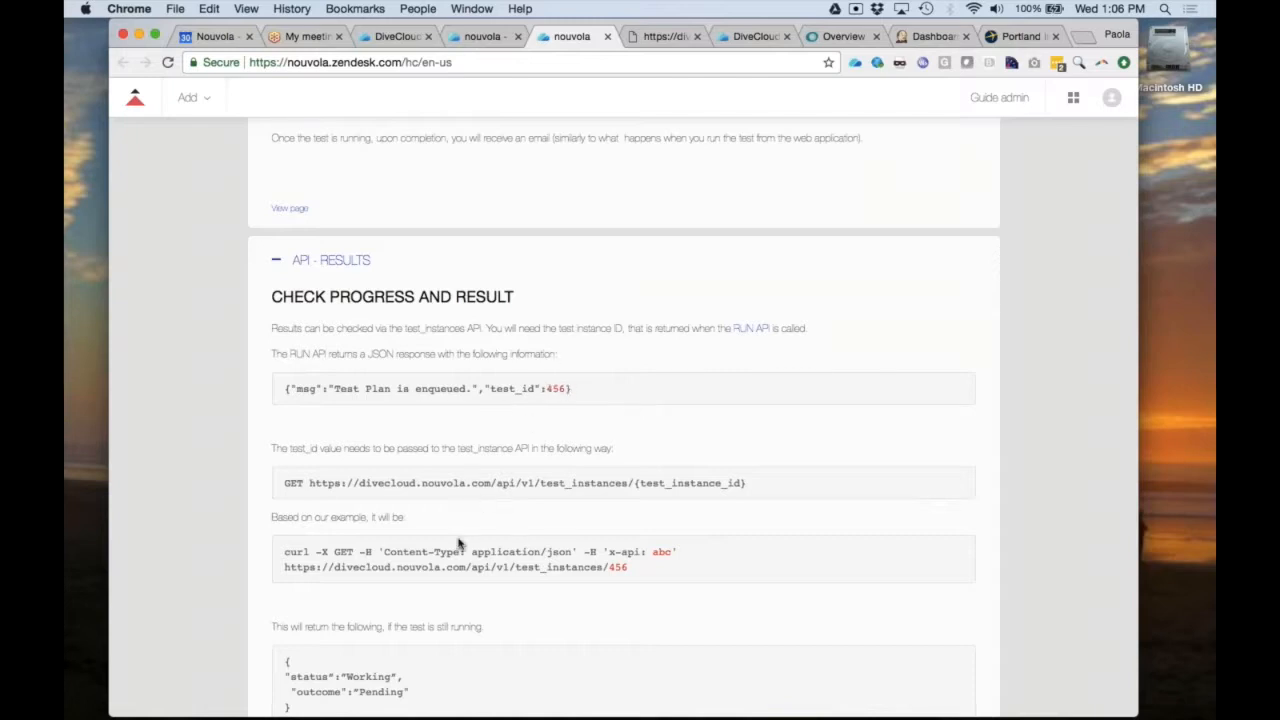
pyautogui.scroll(-2, 458, 543)
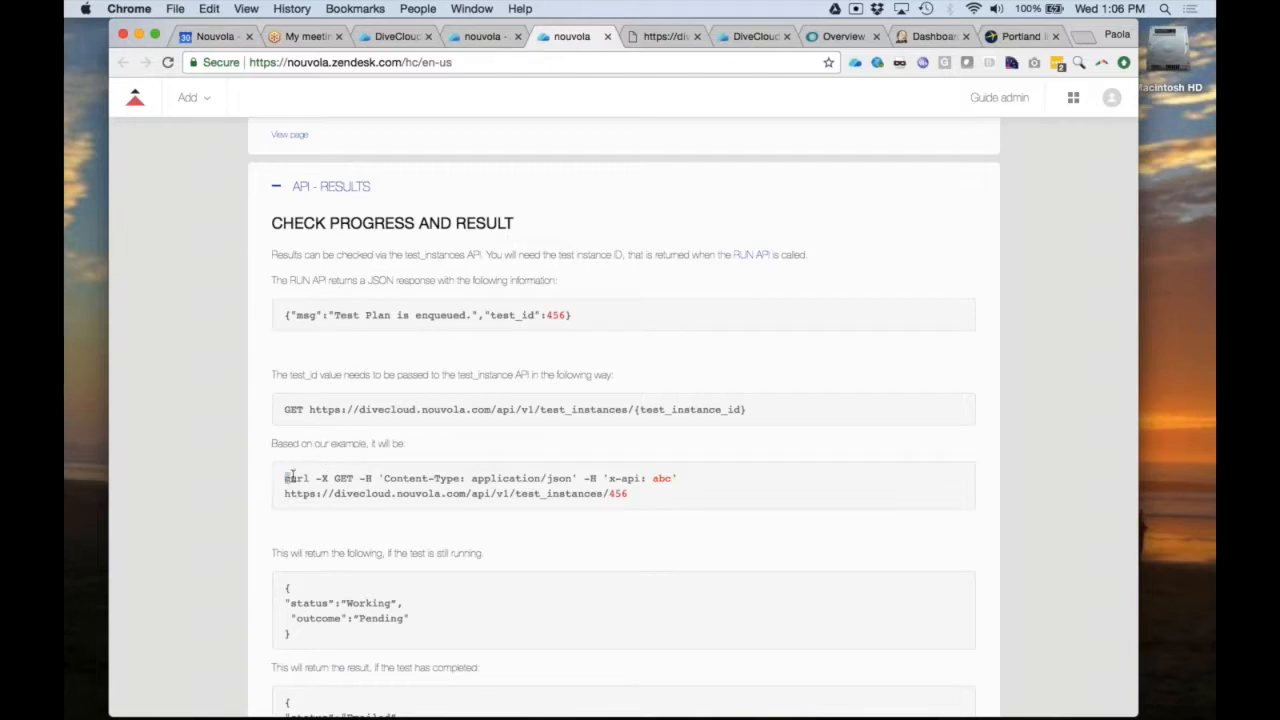
pyautogui.moveTo(289, 478); pyautogui.dragTo(810, 491)
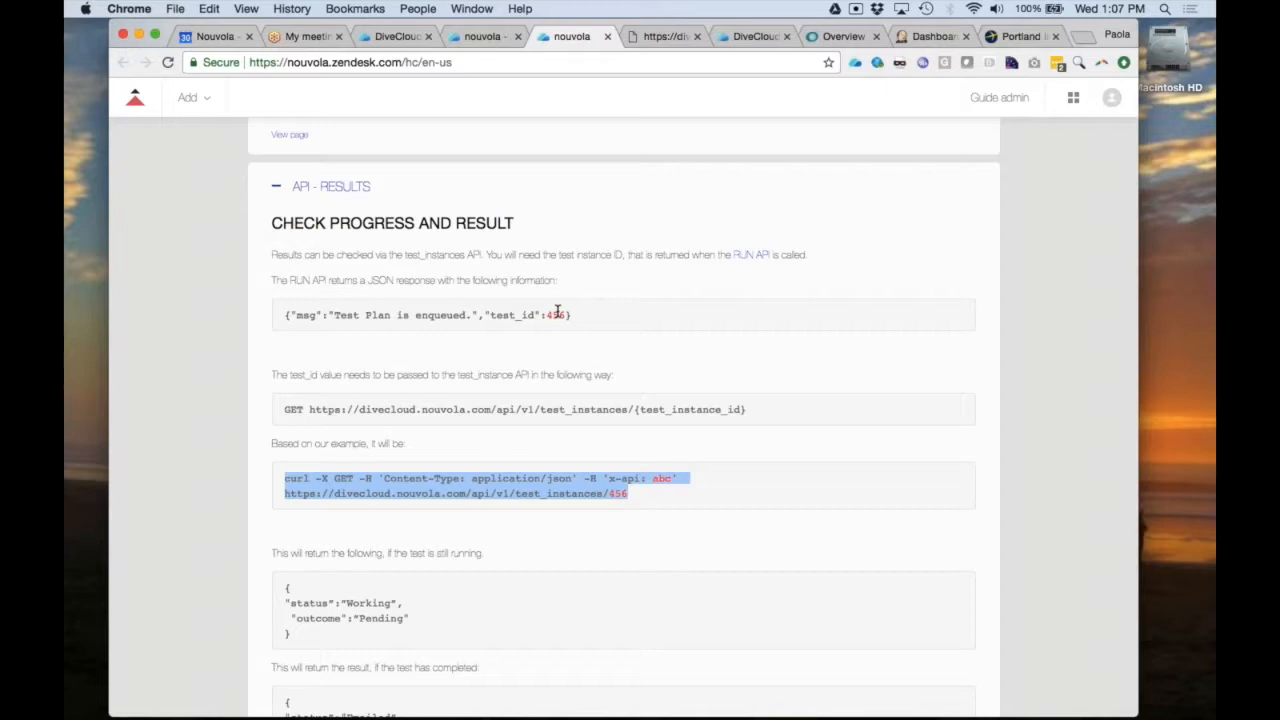
# - Read the sample responses for running and completed tests, highlighting the Emailed status
pyautogui.scroll(-2, 457, 591)
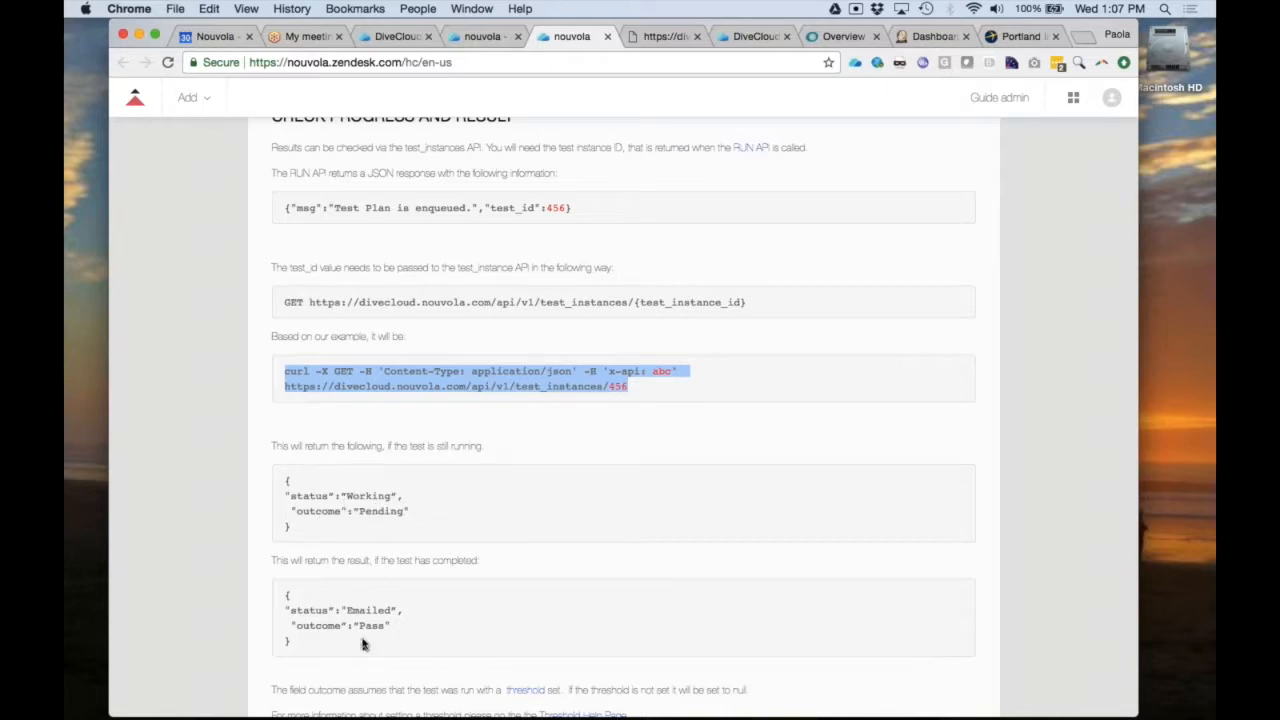
pyautogui.scroll(-3, 363, 642)
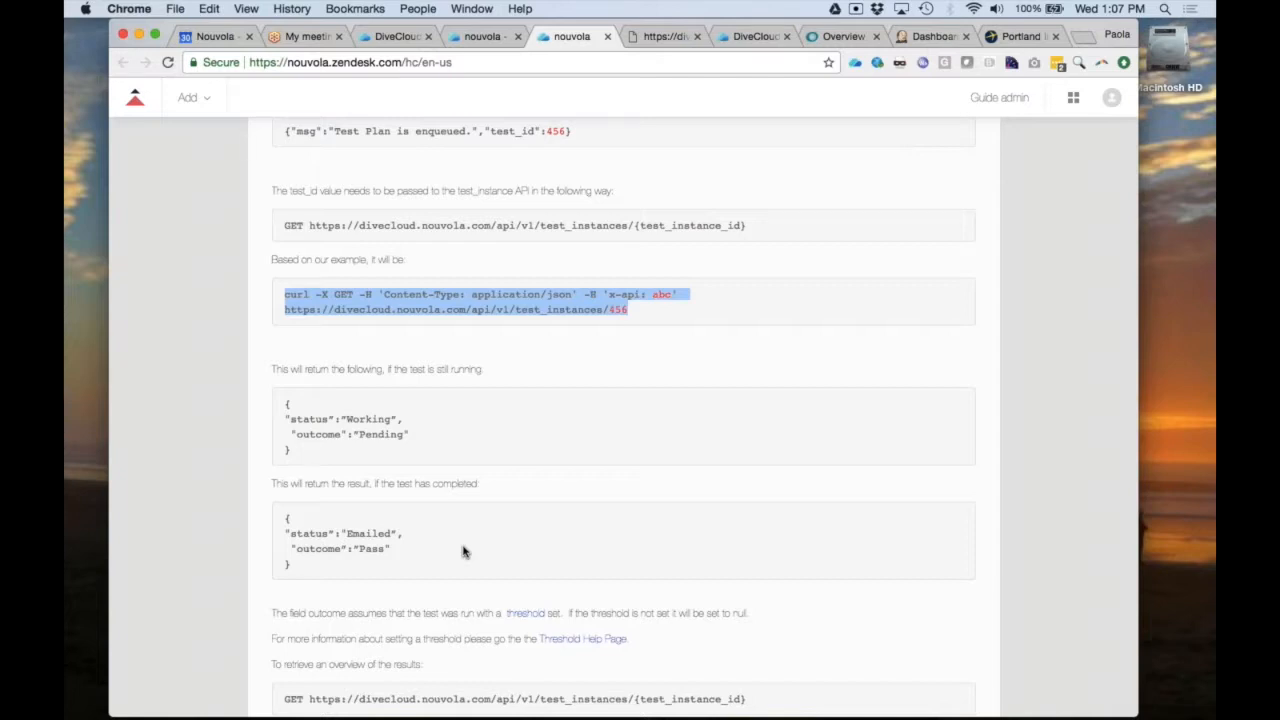
pyautogui.doubleClick(380, 534)
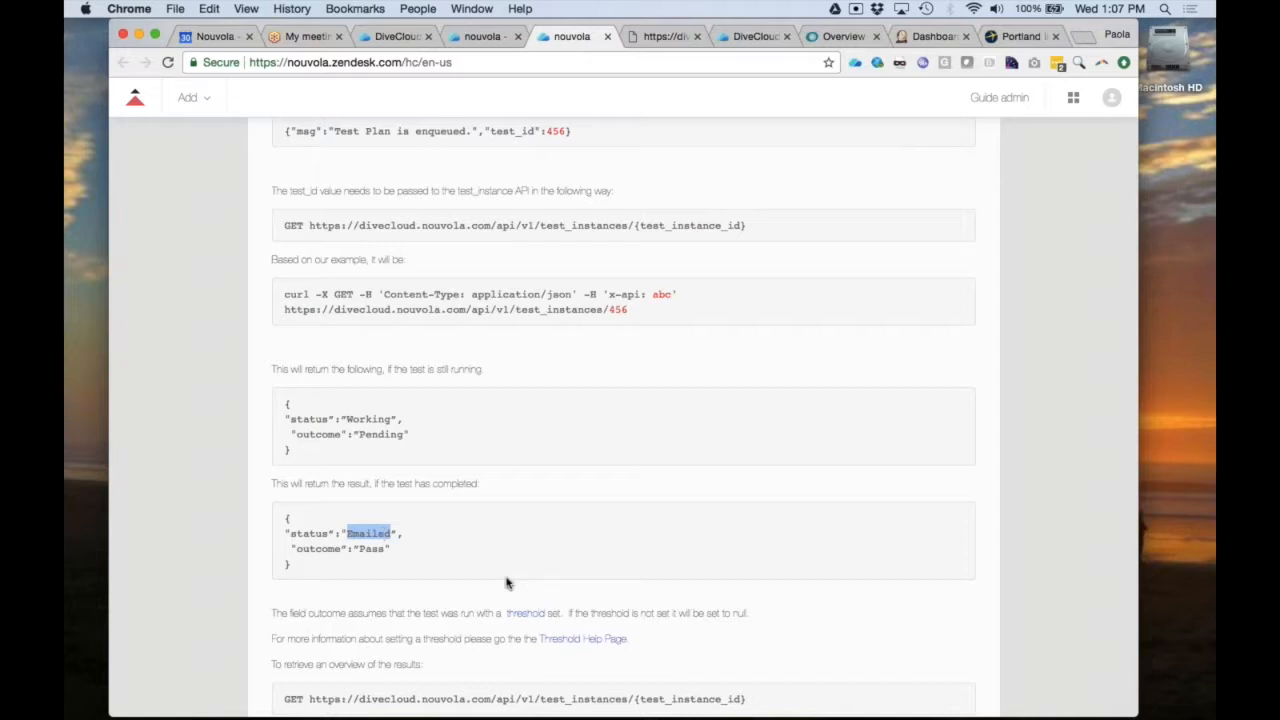
pyautogui.scroll(-3, 506, 583)
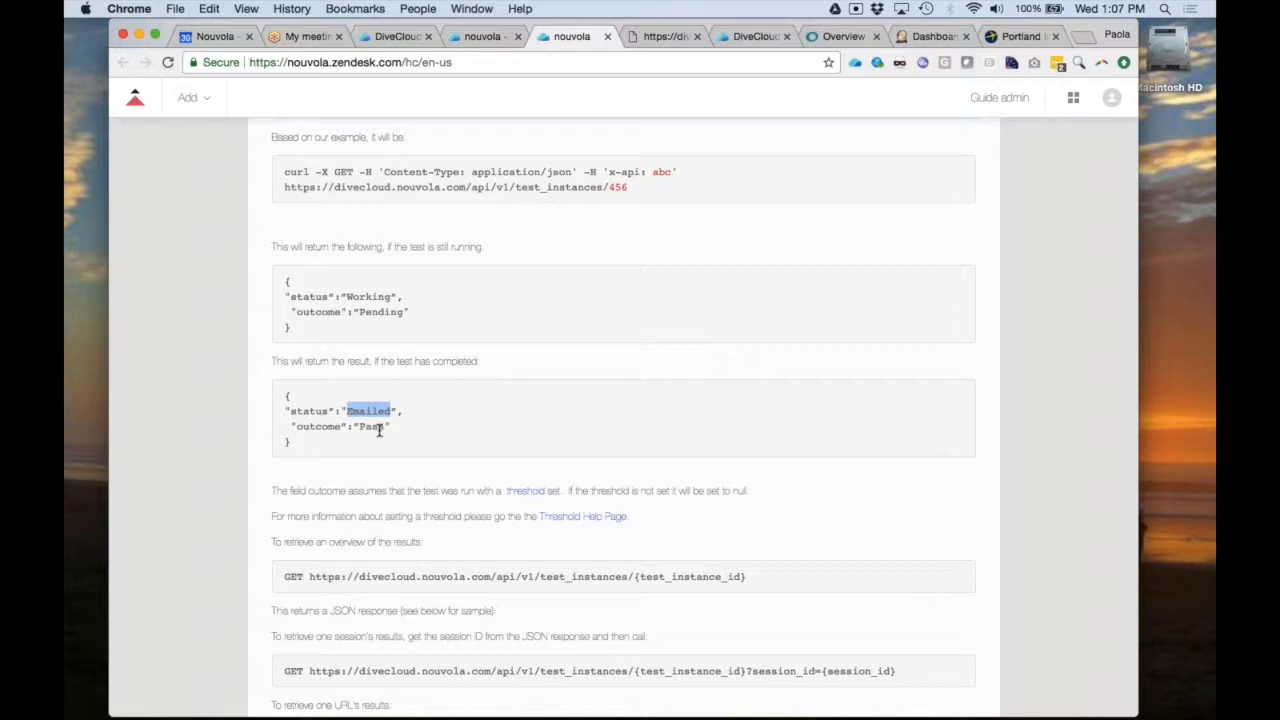
# - Examine the calls for retrieving result overviews, session results and URL results, including the sample results in JSON format
pyautogui.scroll(-5, 355, 595)
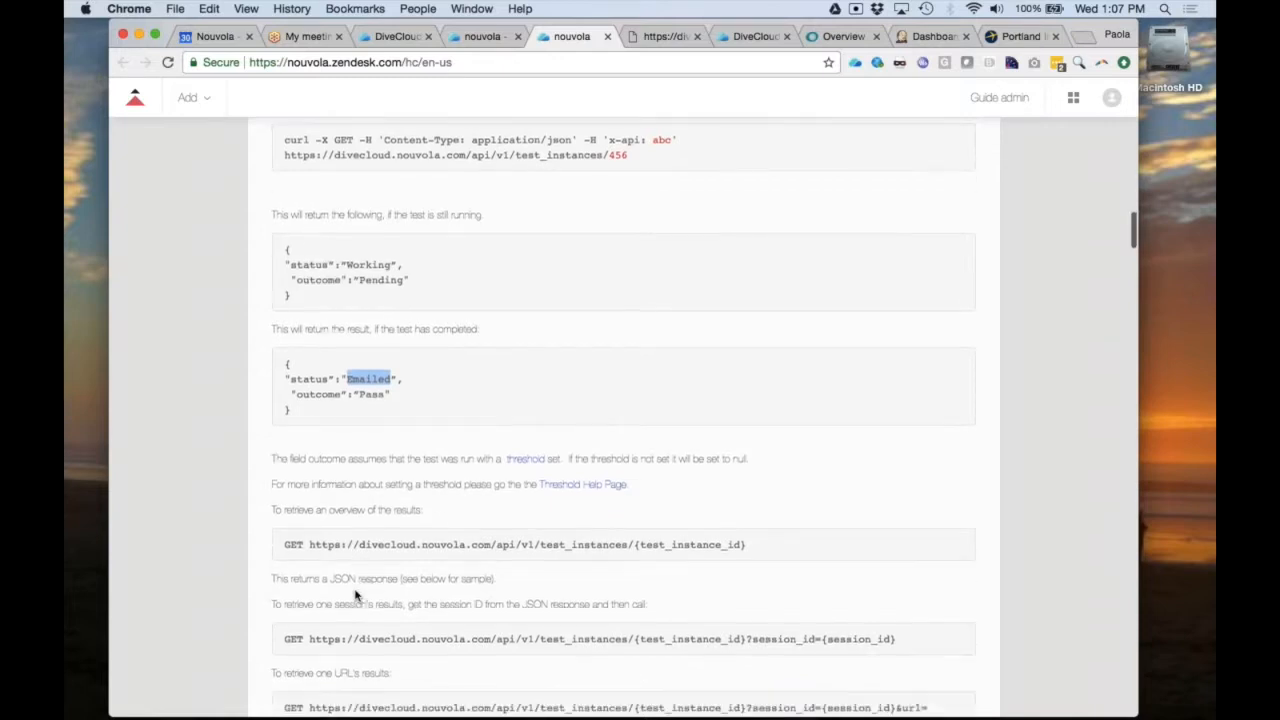
pyautogui.scroll(-4, 355, 595)
pyautogui.scroll(-8, 355, 595)
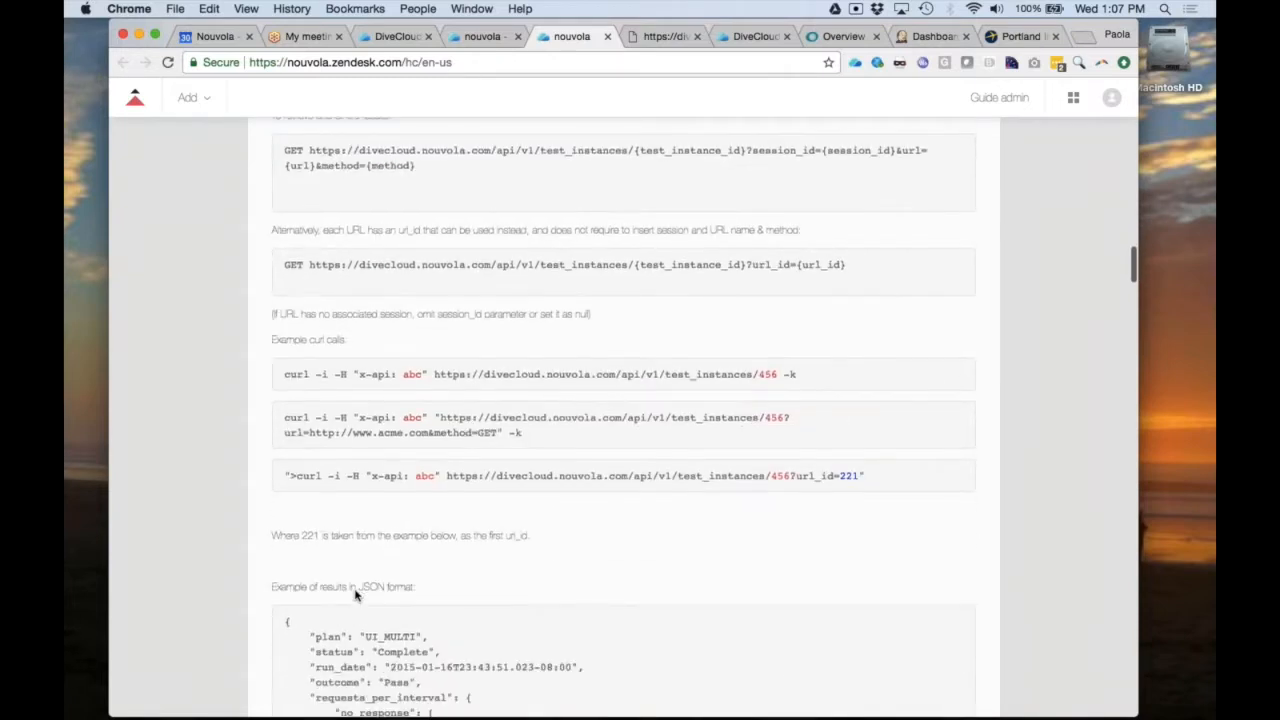
pyautogui.scroll(-8, 355, 592)
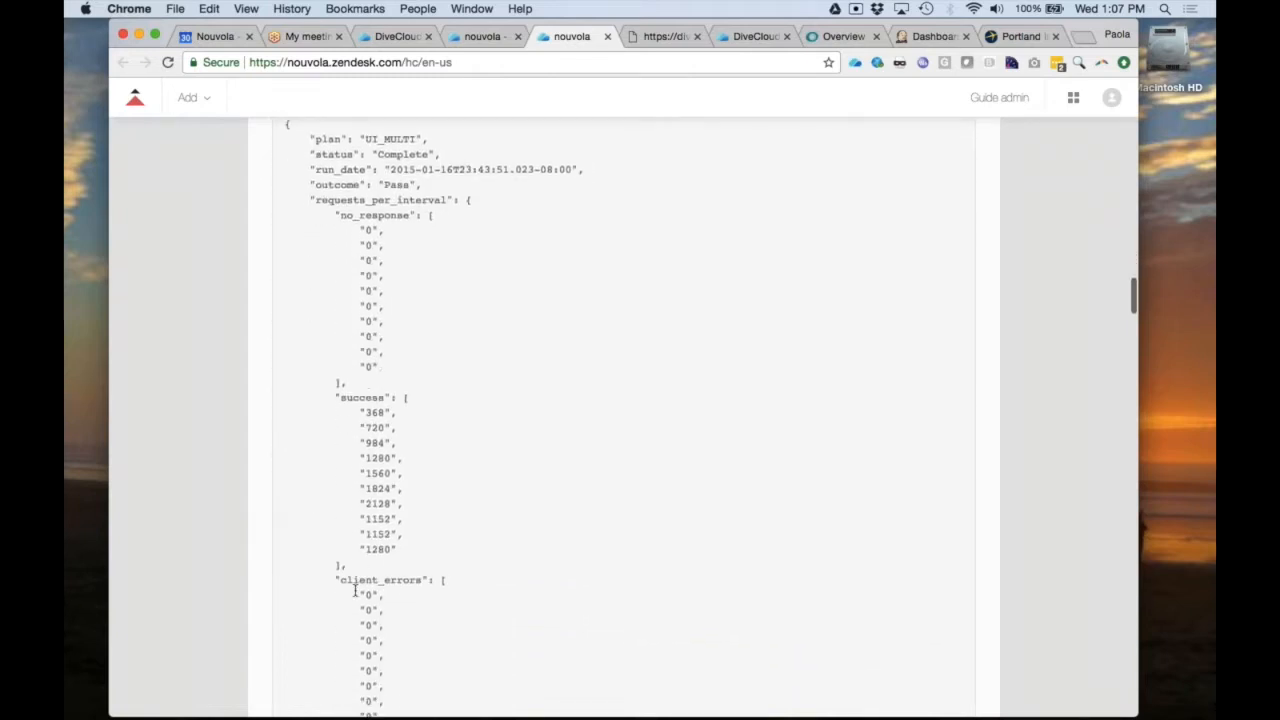
pyautogui.scroll(-1, 355, 592)
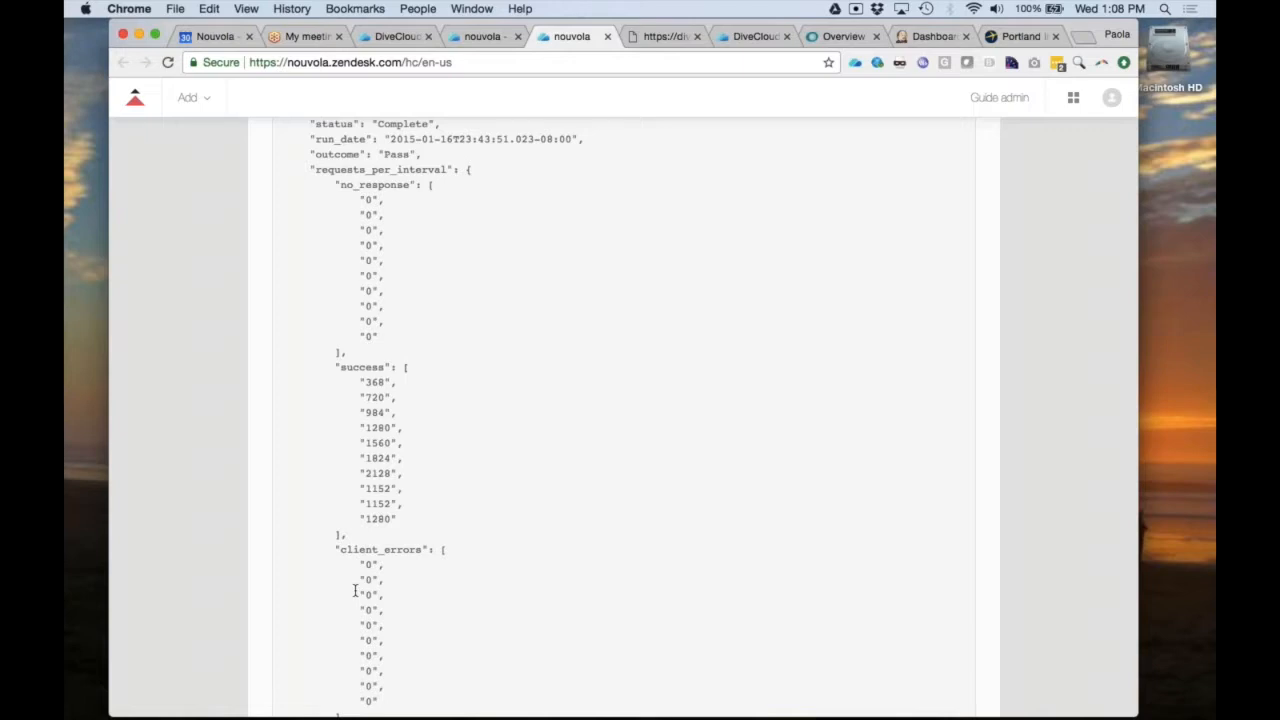
pyautogui.scroll(-5, 355, 592)
# - Go back over the session_id, url and url_id result queries and their example curl calls
pyautogui.scroll(10, 355, 595)
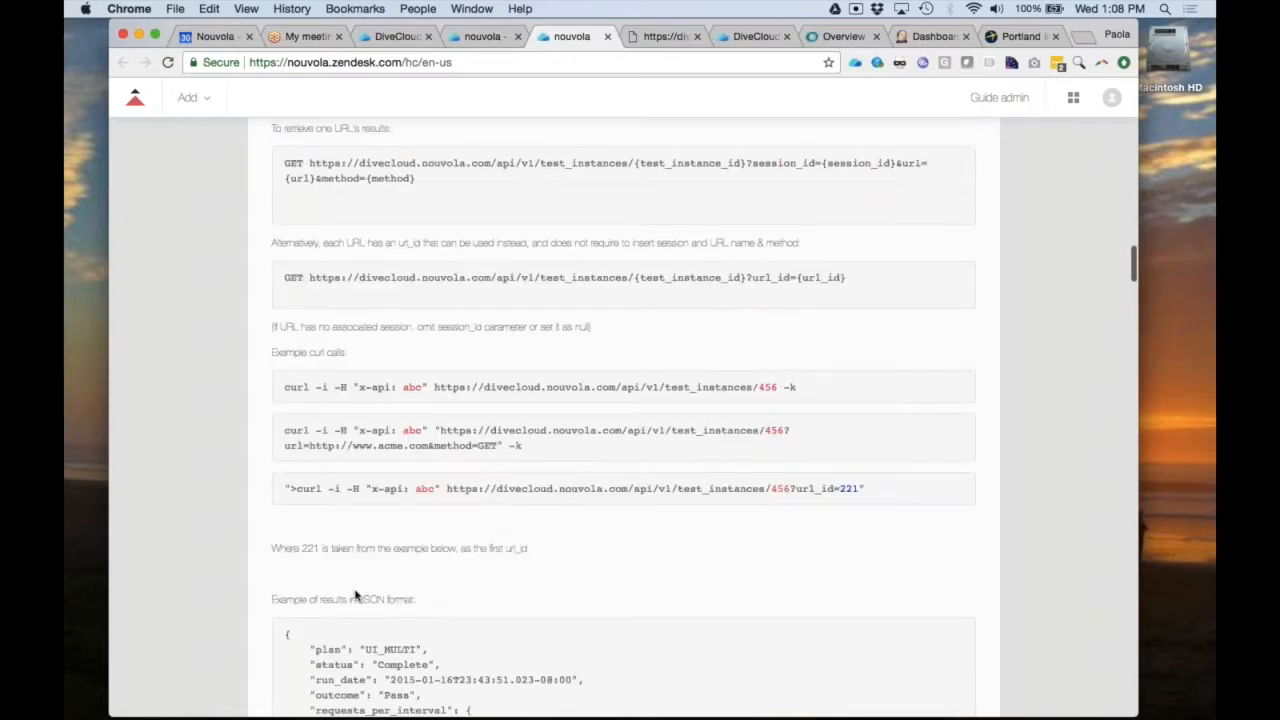
pyautogui.scroll(1, 355, 595)
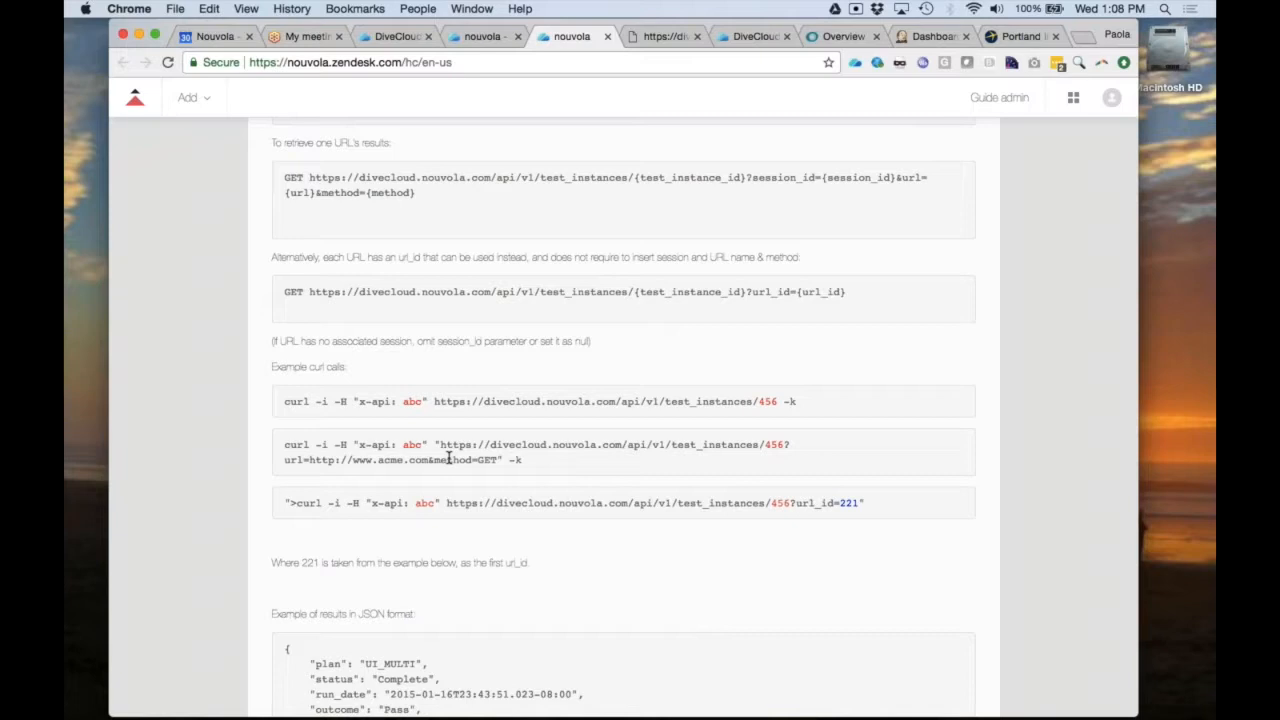
pyautogui.scroll(4, 449, 453)
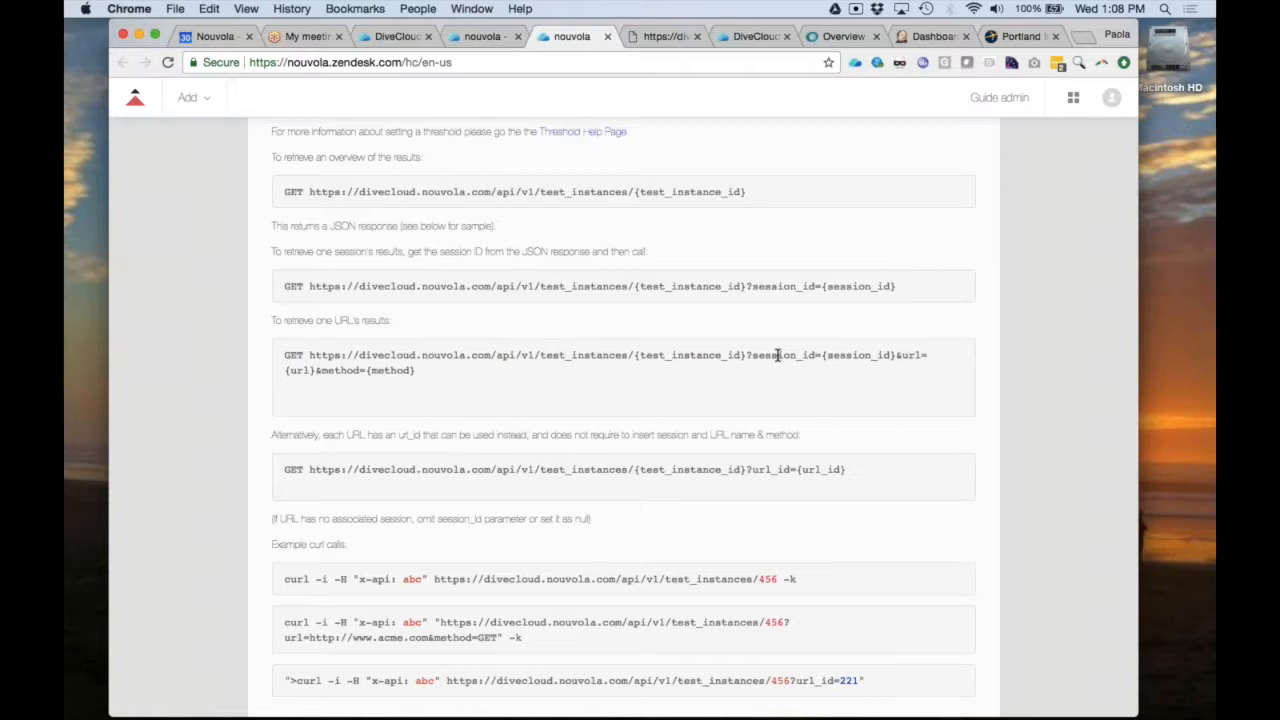
pyautogui.scroll(-5, 778, 355)
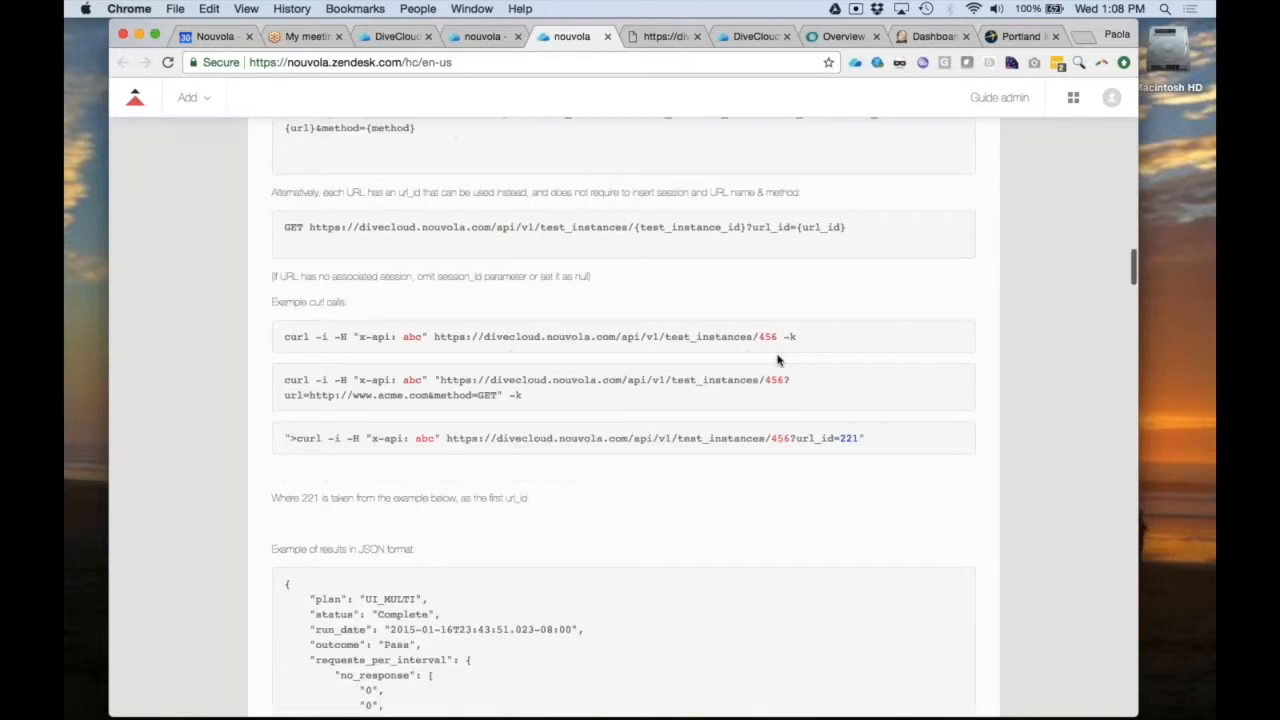
pyautogui.scroll(-3, 778, 360)
# - Return to the start of the API - RESULTS article and review its test_id usage and sample status responses
pyautogui.scroll(10, 778, 360)
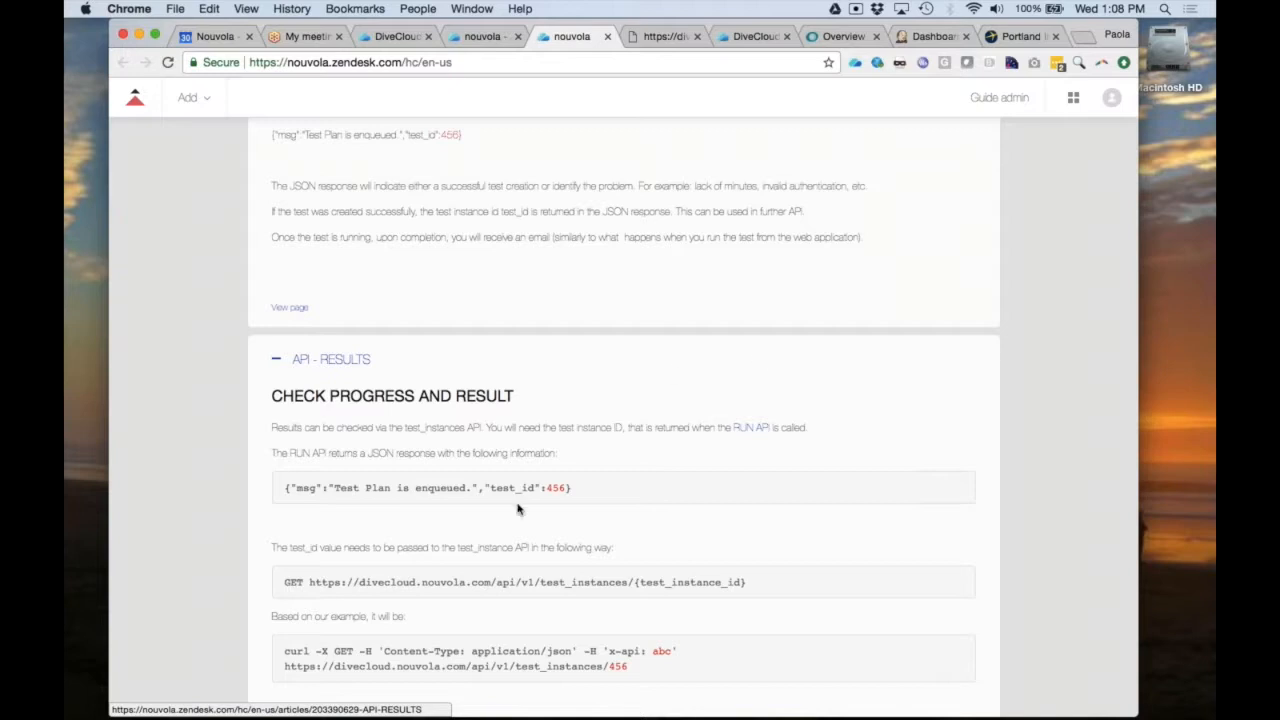
pyautogui.scroll(-2, 517, 560)
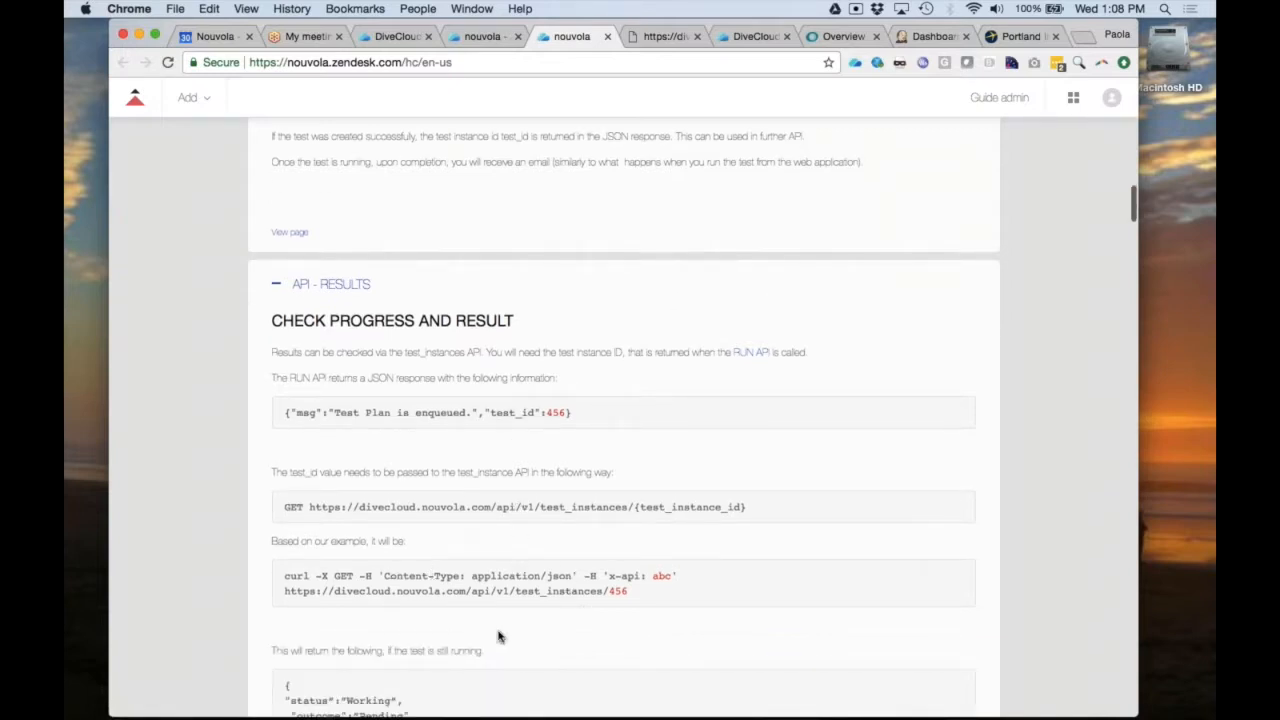
pyautogui.scroll(-1, 499, 637)
pyautogui.scroll(-1, 499, 637)
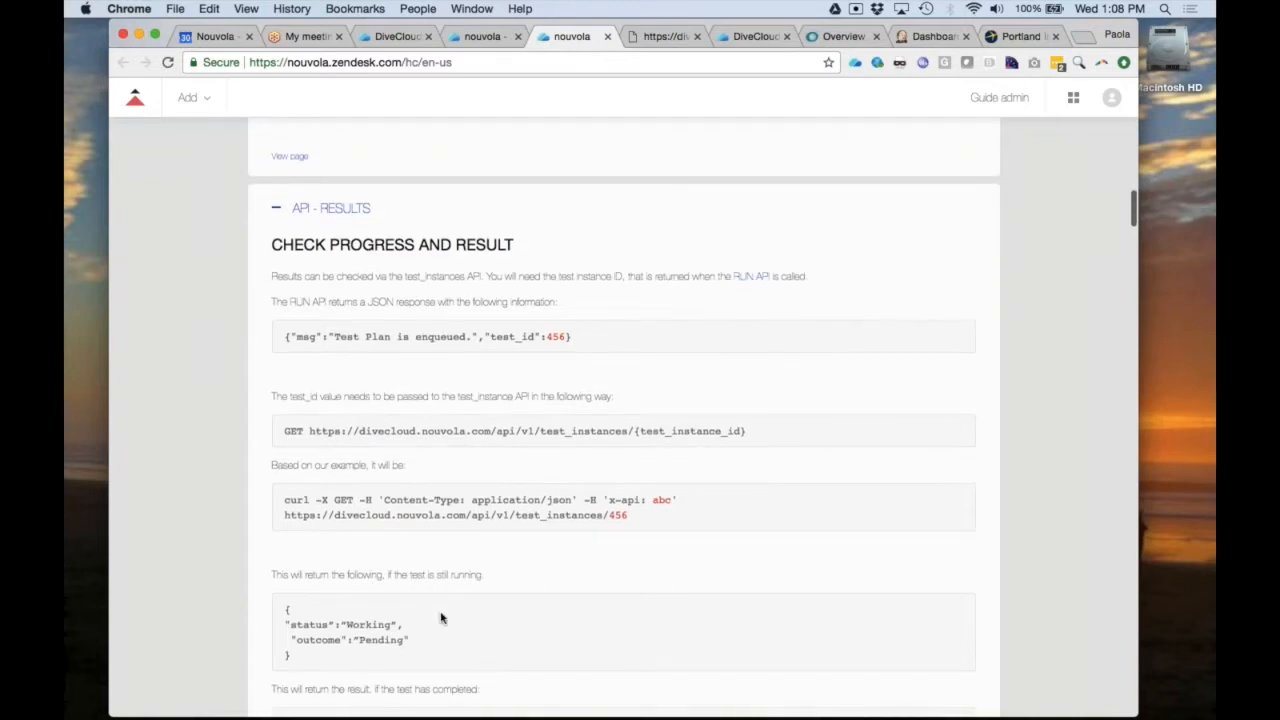
pyautogui.scroll(-3, 357, 641)
pyautogui.doubleClick(357, 641)
pyautogui.scroll(-2, 357, 641)
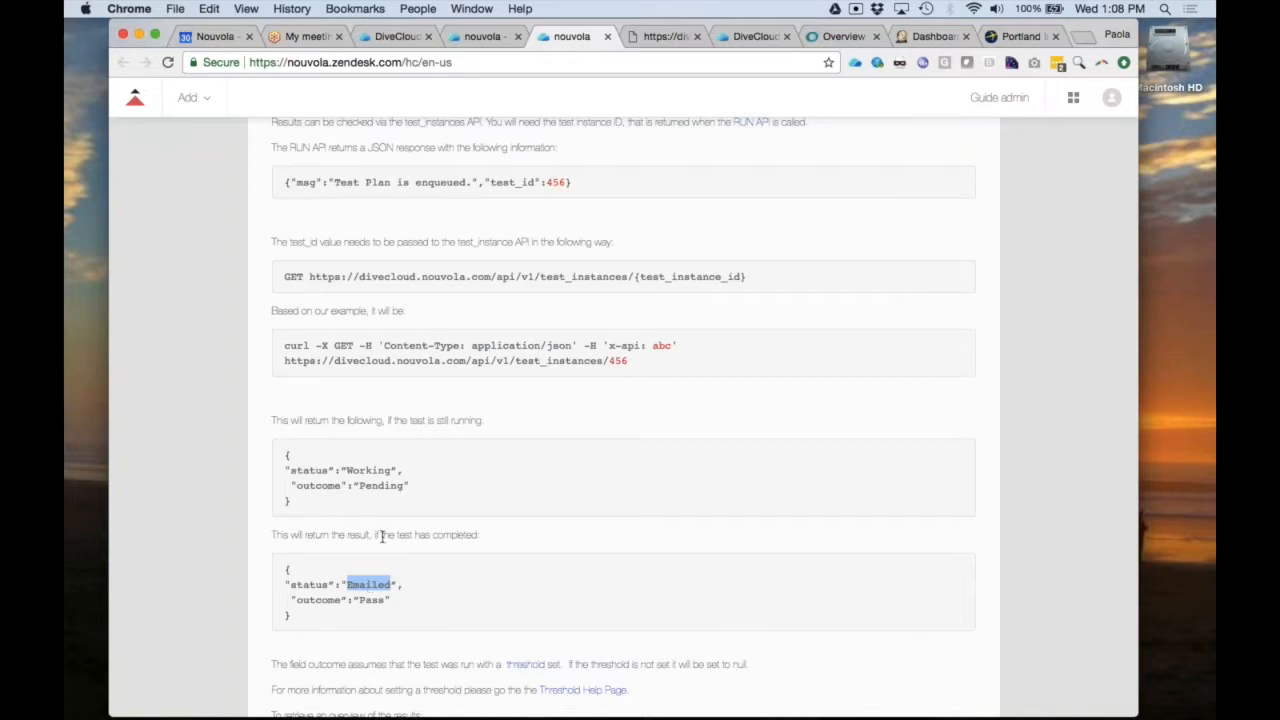
# - Skip past the rest of the sample JSON results and expand the Webhook article
pyautogui.scroll(-15, 381, 537)
pyautogui.scroll(-15, 381, 537)
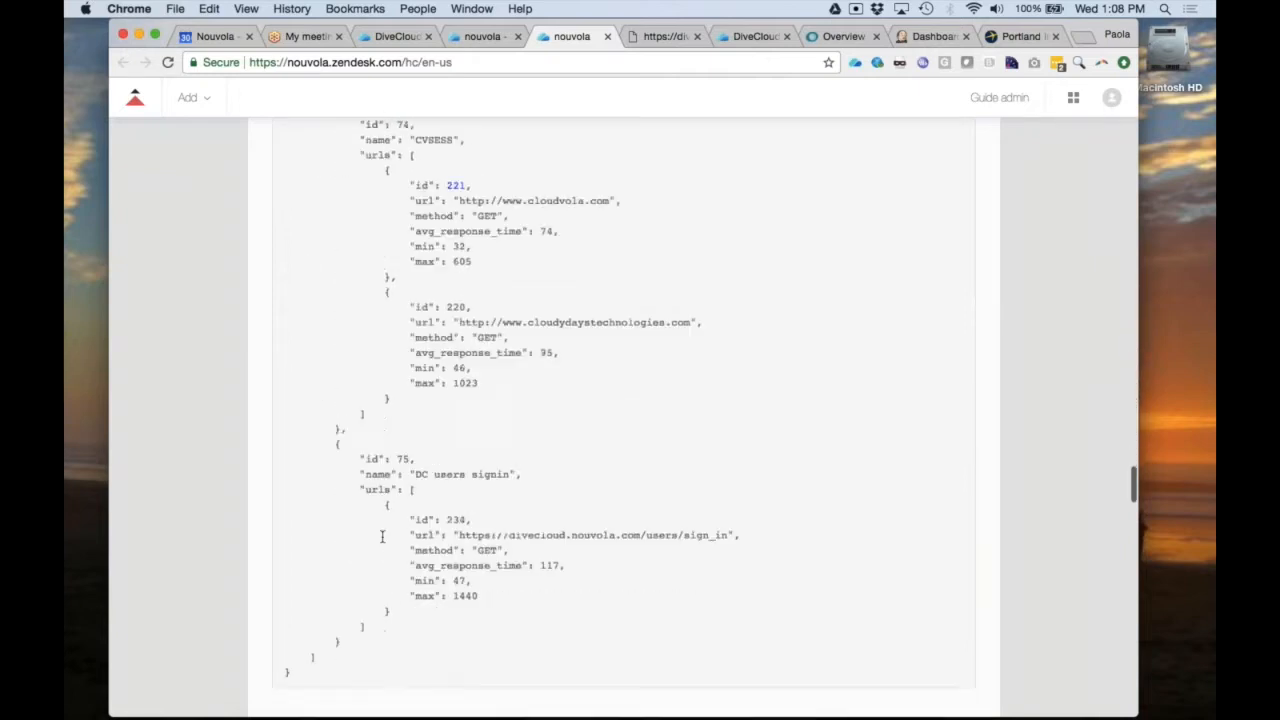
pyautogui.scroll(-5, 381, 537)
pyautogui.click(278, 447)
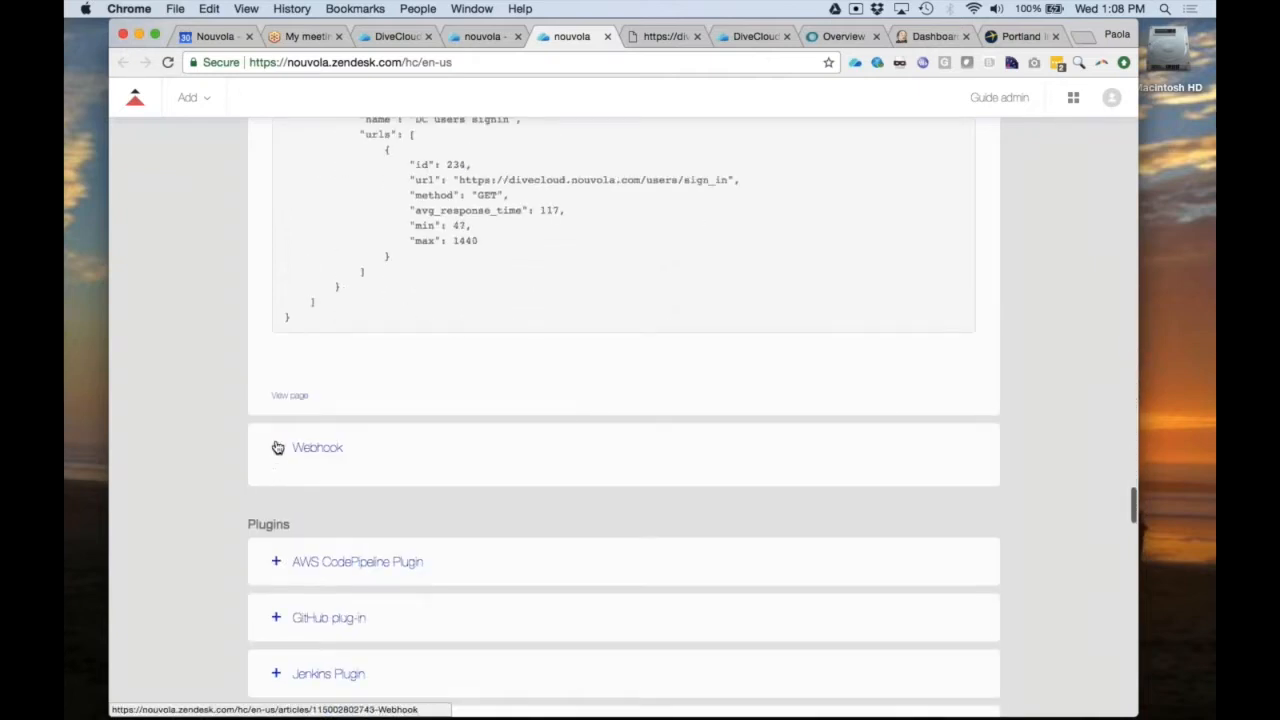
pyautogui.click(278, 447)
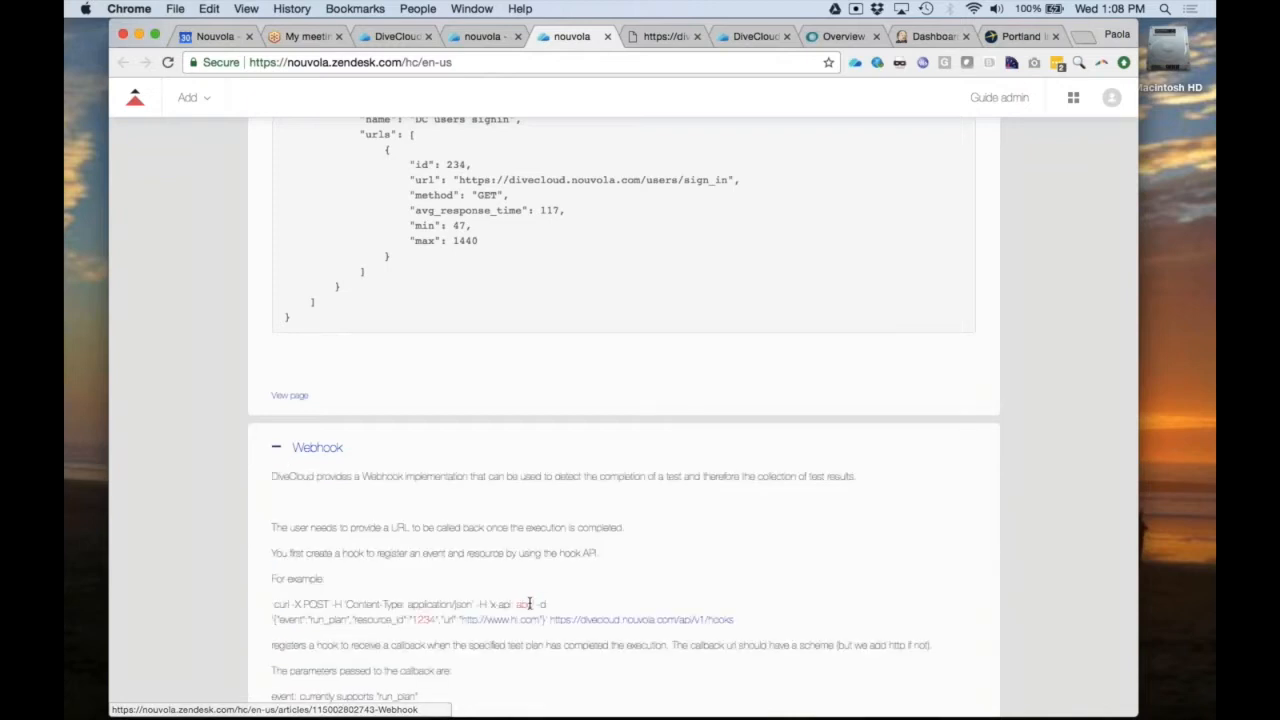
# - Read through the Webhook article's hook registration example, parameters and callback format, and return to the How To's and API - RUN articles
pyautogui.scroll(-5, 372, 487)
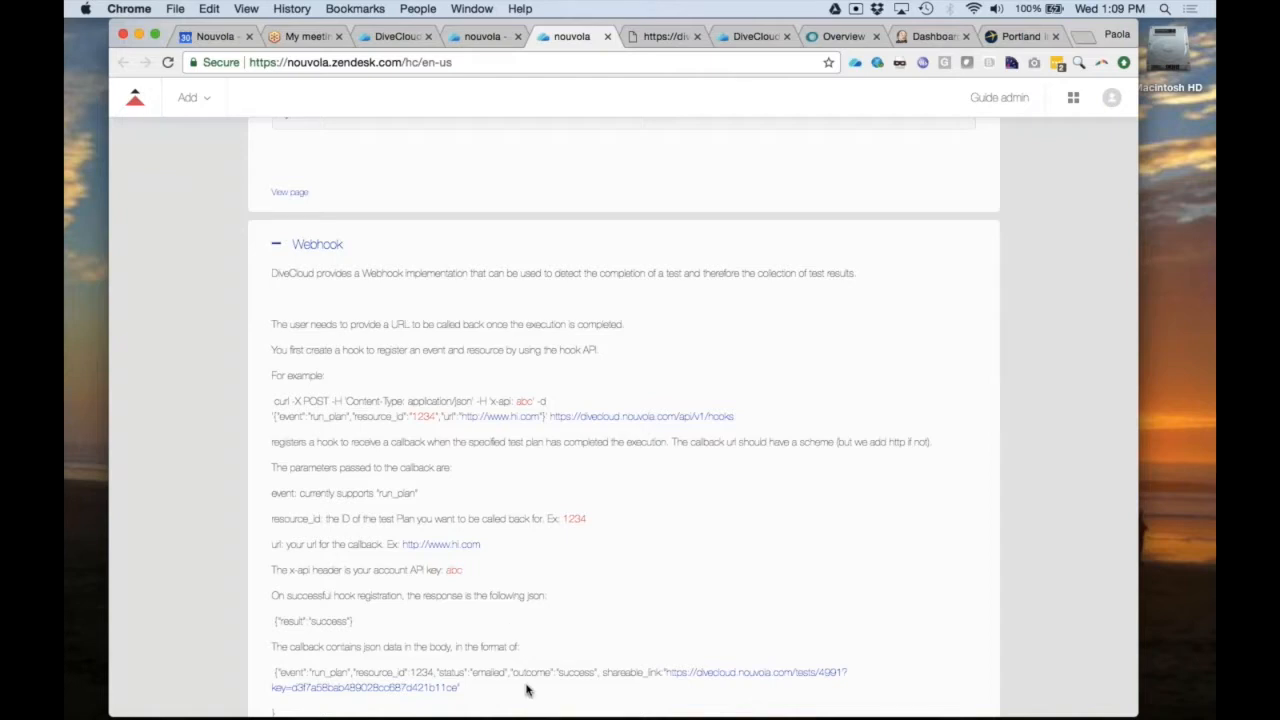
pyautogui.scroll(-5, 528, 690)
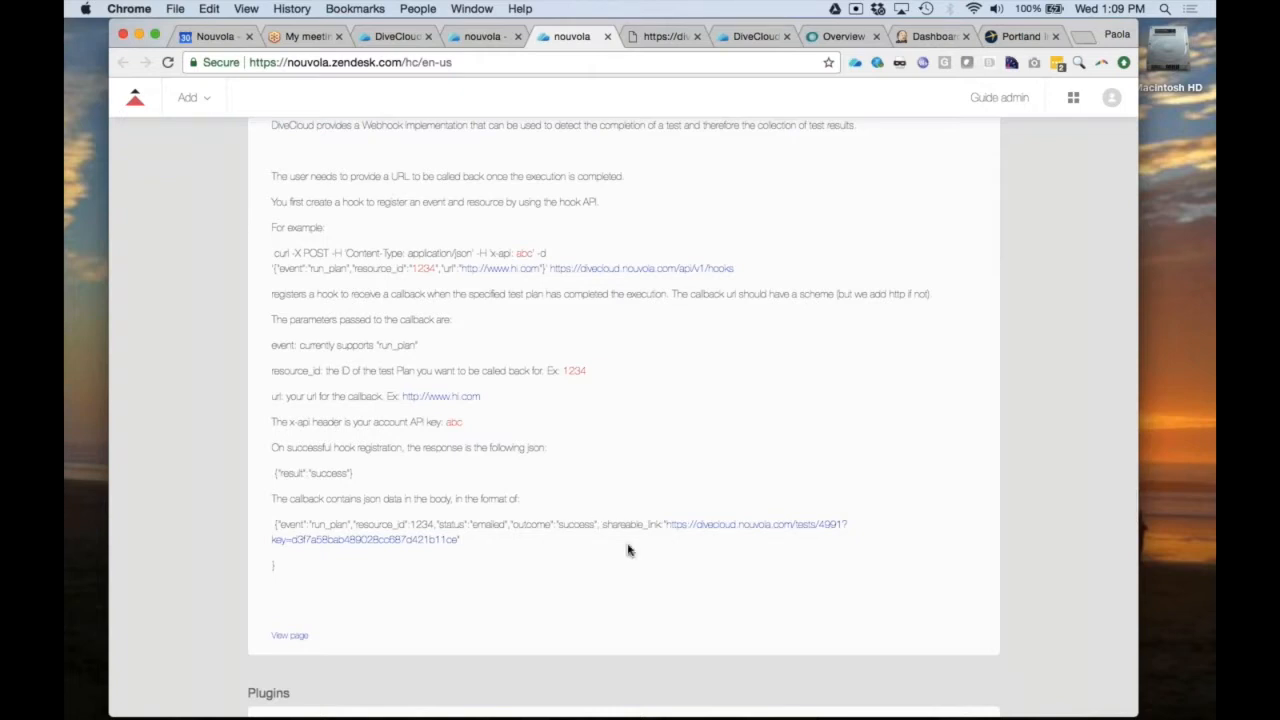
pyautogui.scroll(10, 635, 387)
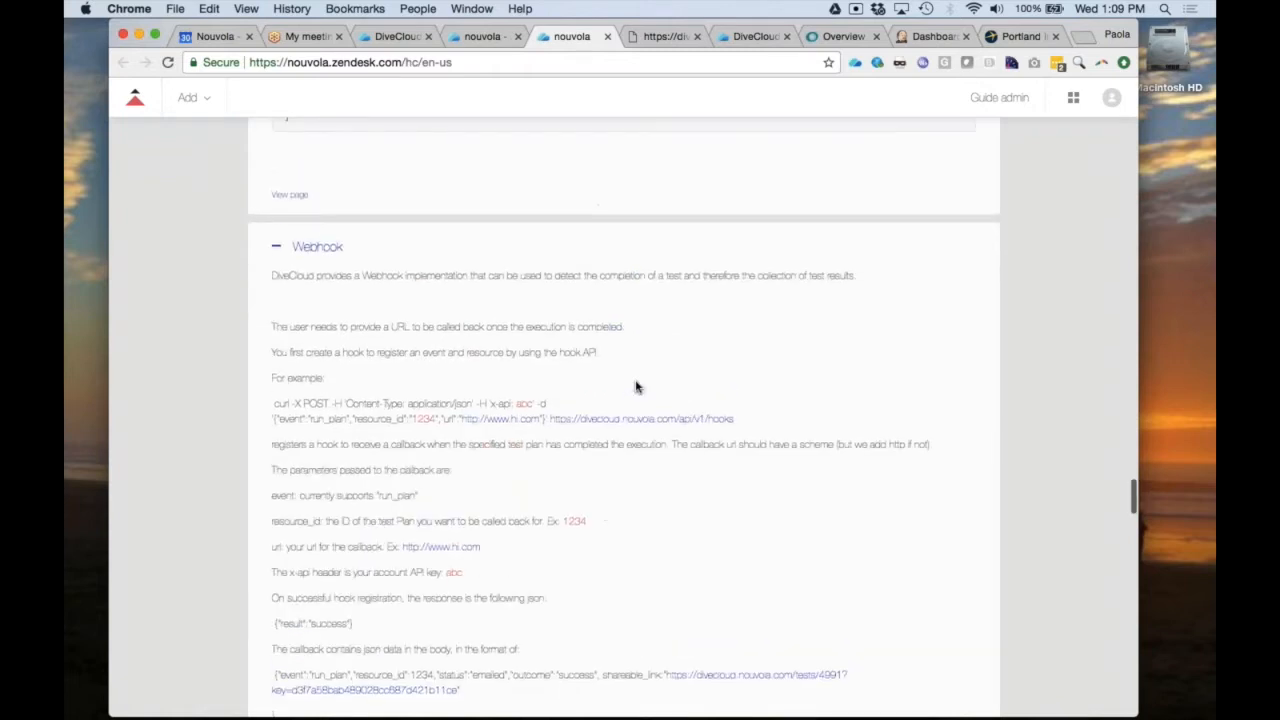
pyautogui.scroll(15, 636, 388)
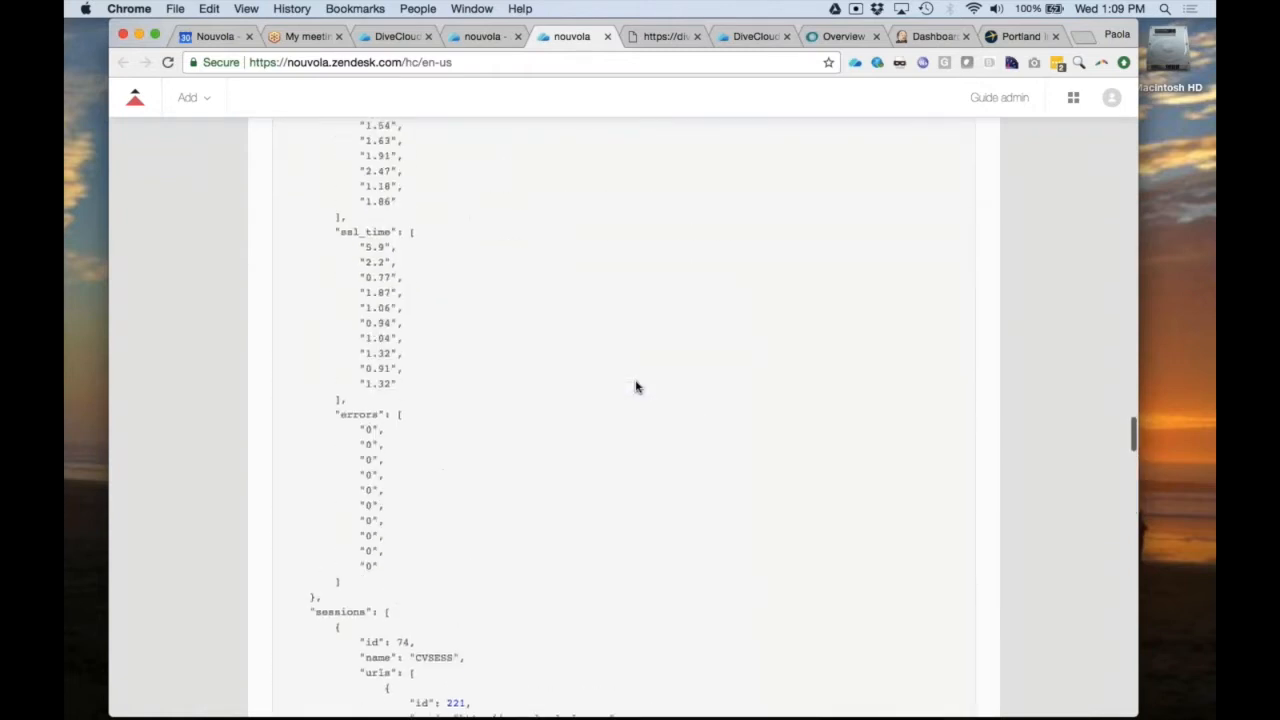
pyautogui.scroll(20, 638, 390)
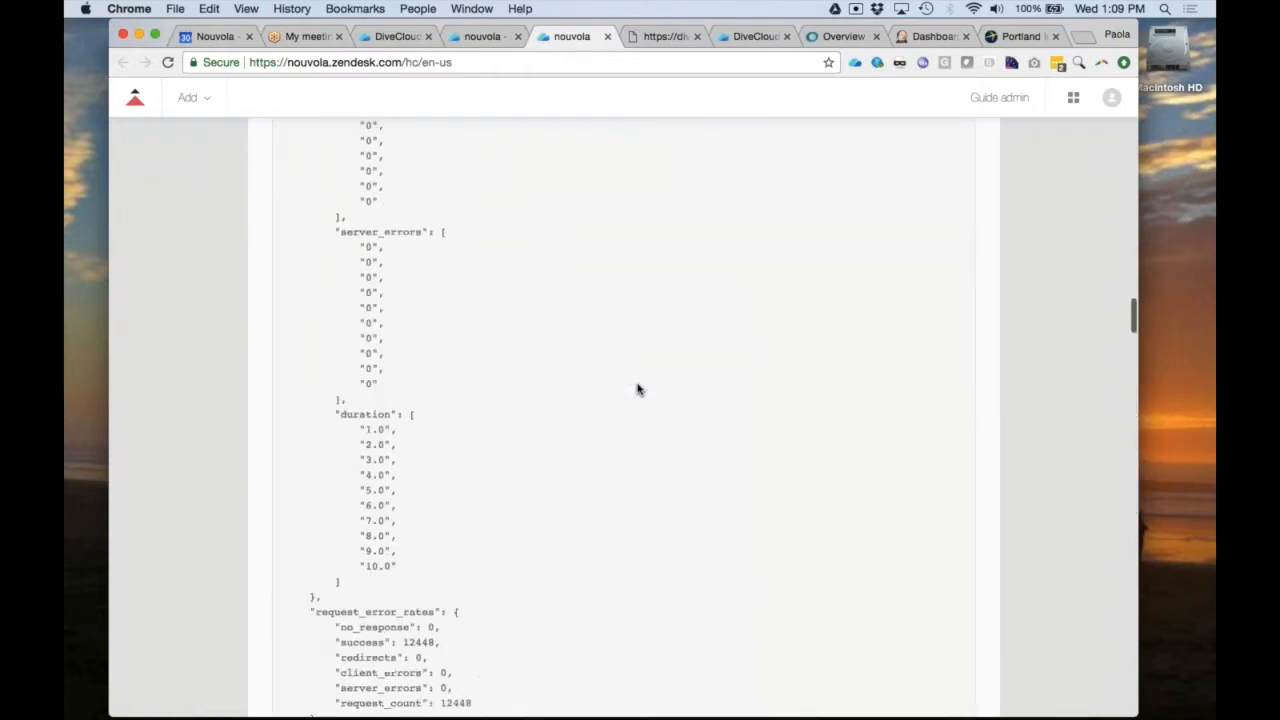
pyautogui.scroll(20, 638, 390)
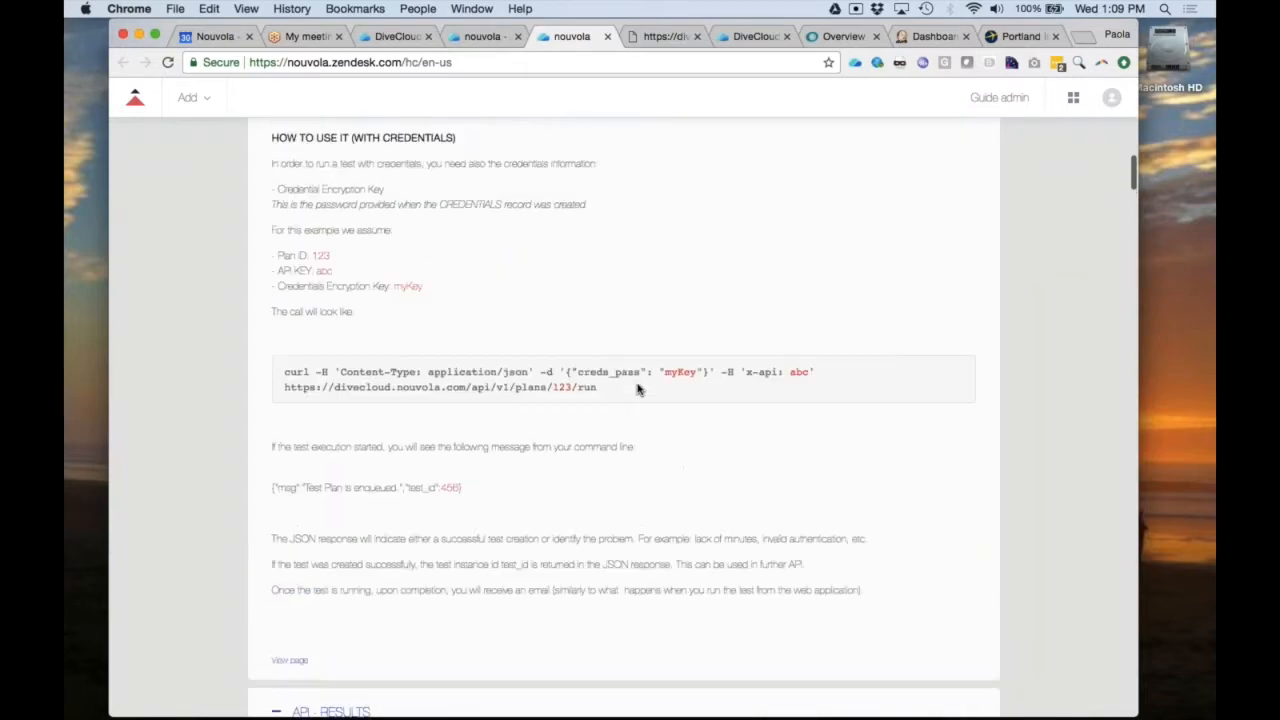
pyautogui.scroll(20, 638, 390)
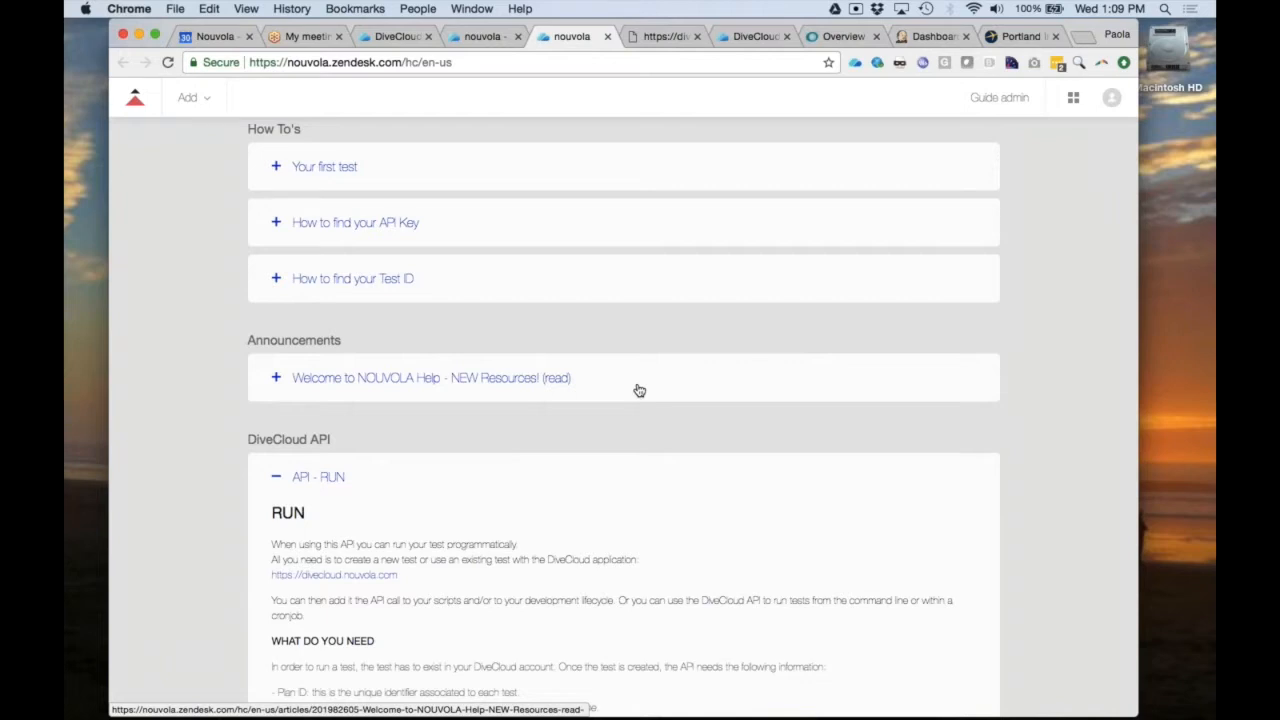
# - Switch to the Jenkins dashboard and open JenkinsExample1's configuration at its DiveCloud test build steps and post-build actions
pyautogui.click(938, 41)
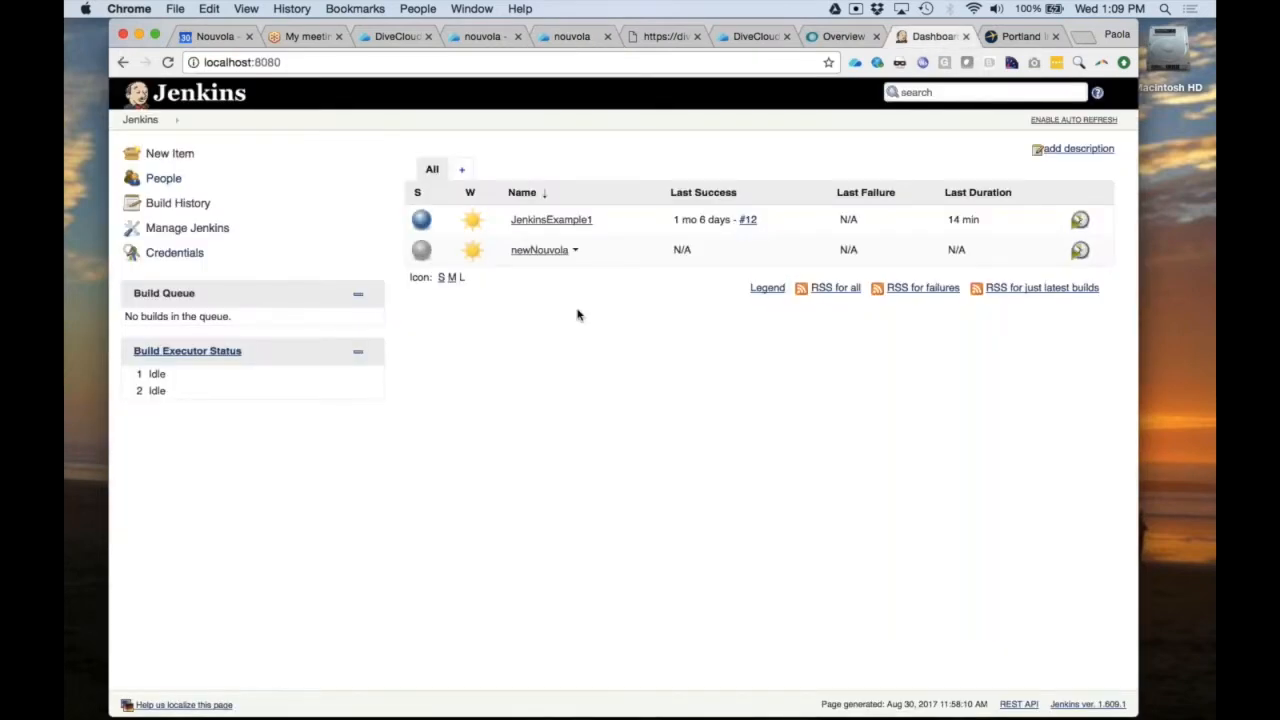
pyautogui.click(547, 221)
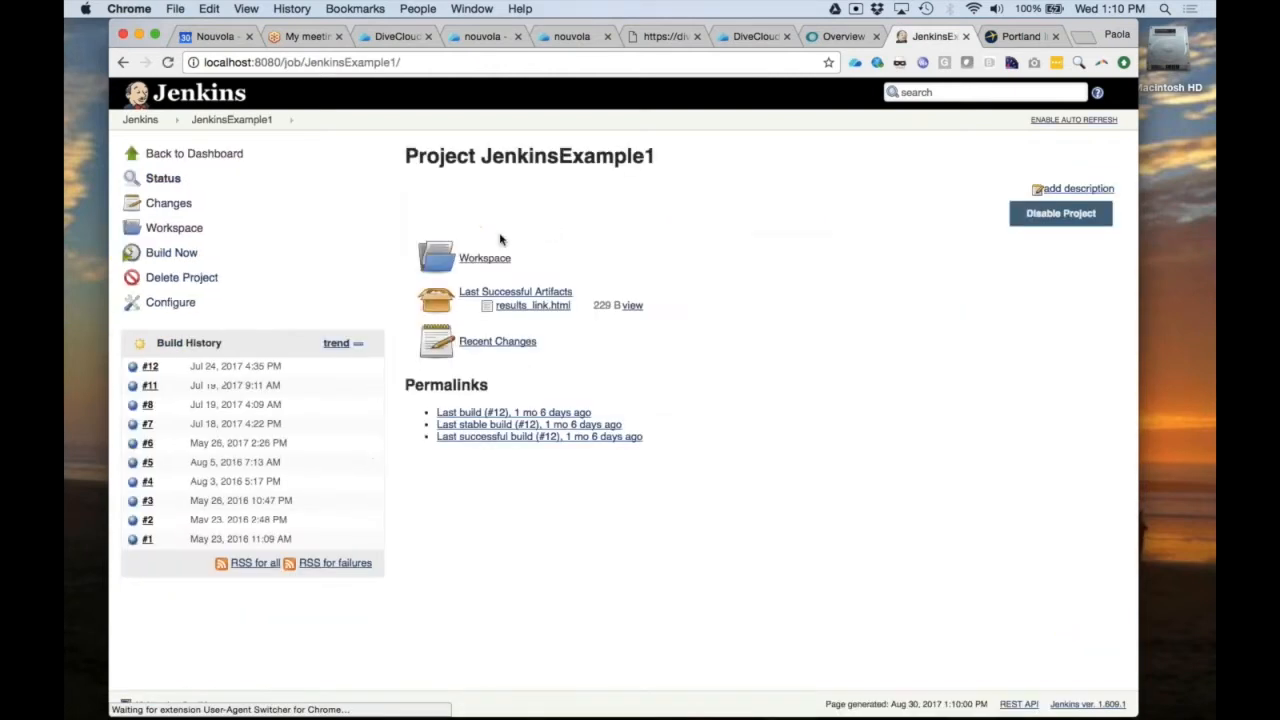
pyautogui.click(177, 303)
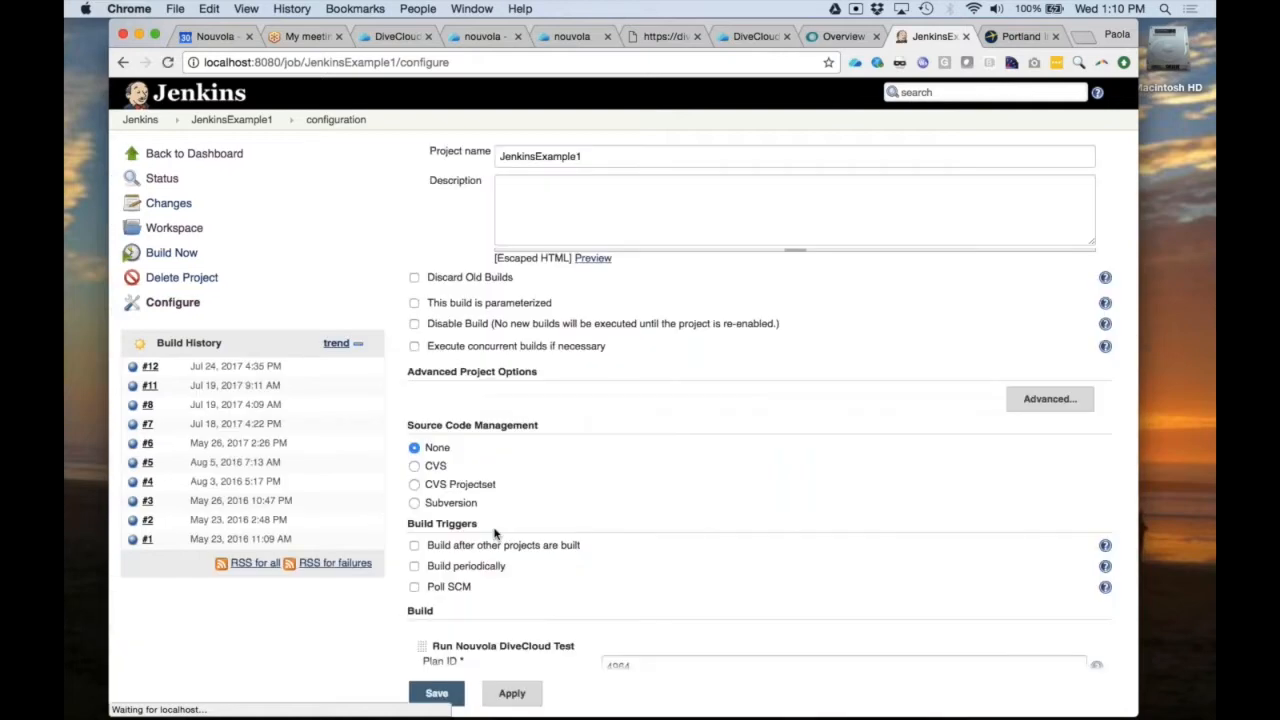
pyautogui.scroll(-10, 491, 534)
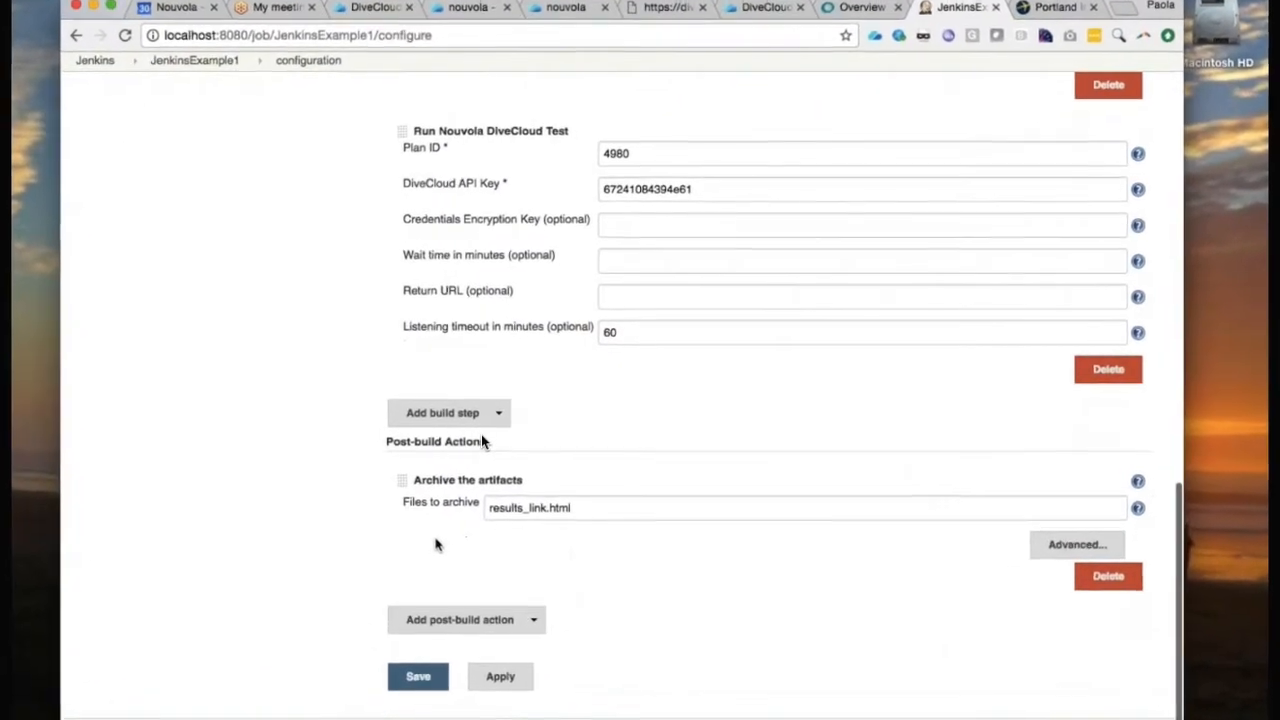
# - Add another Run Nouvola DiveCloud Test build step to the JenkinsExample1 configuration and look over its blank fields
pyautogui.click(455, 412)
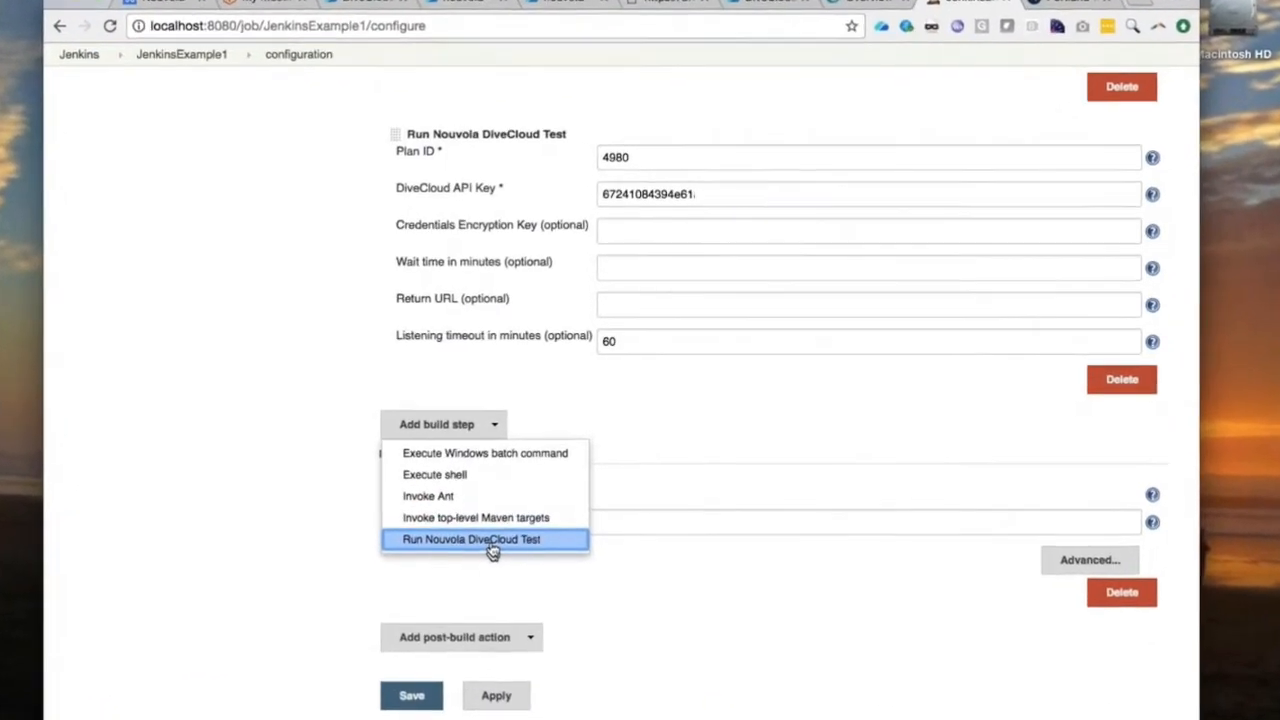
pyautogui.click(485, 553)
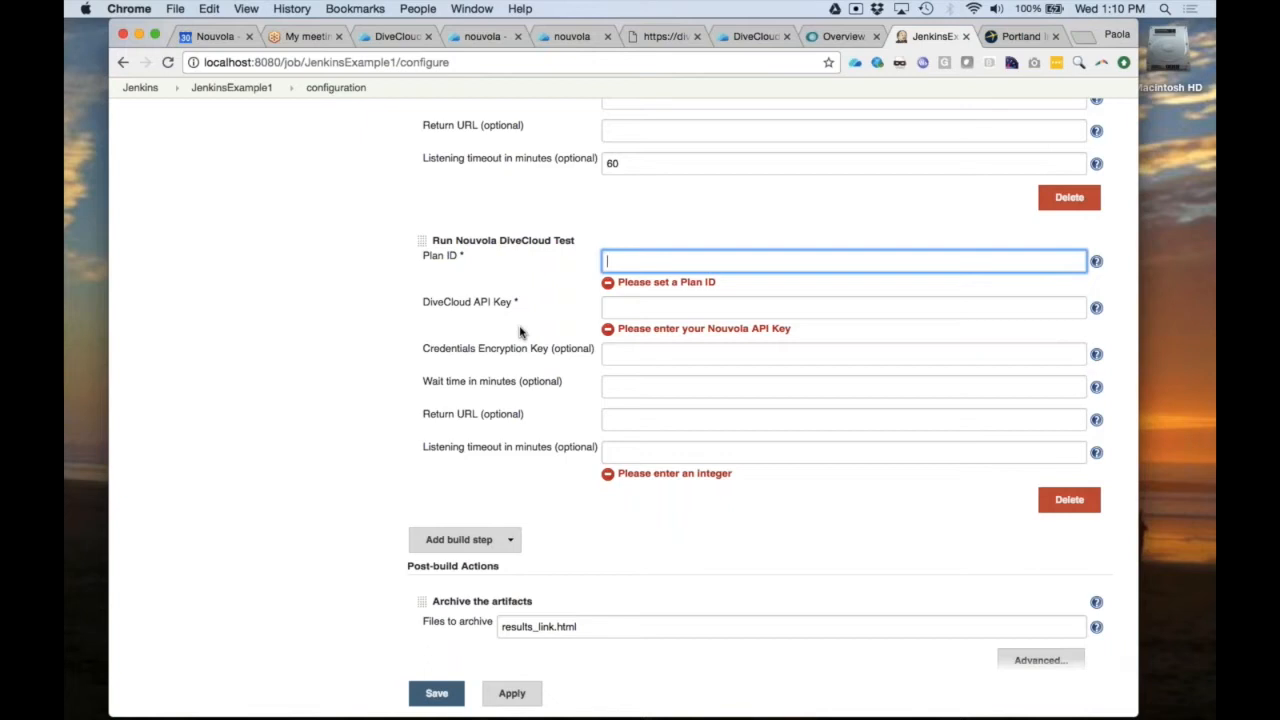
pyautogui.scroll(-1, 520, 333)
# - Leave the configuration without saving to view build #12 and its results_link.html artifact, and return to the DiveCloud Sessions page
pyautogui.scroll(8, 520, 333)
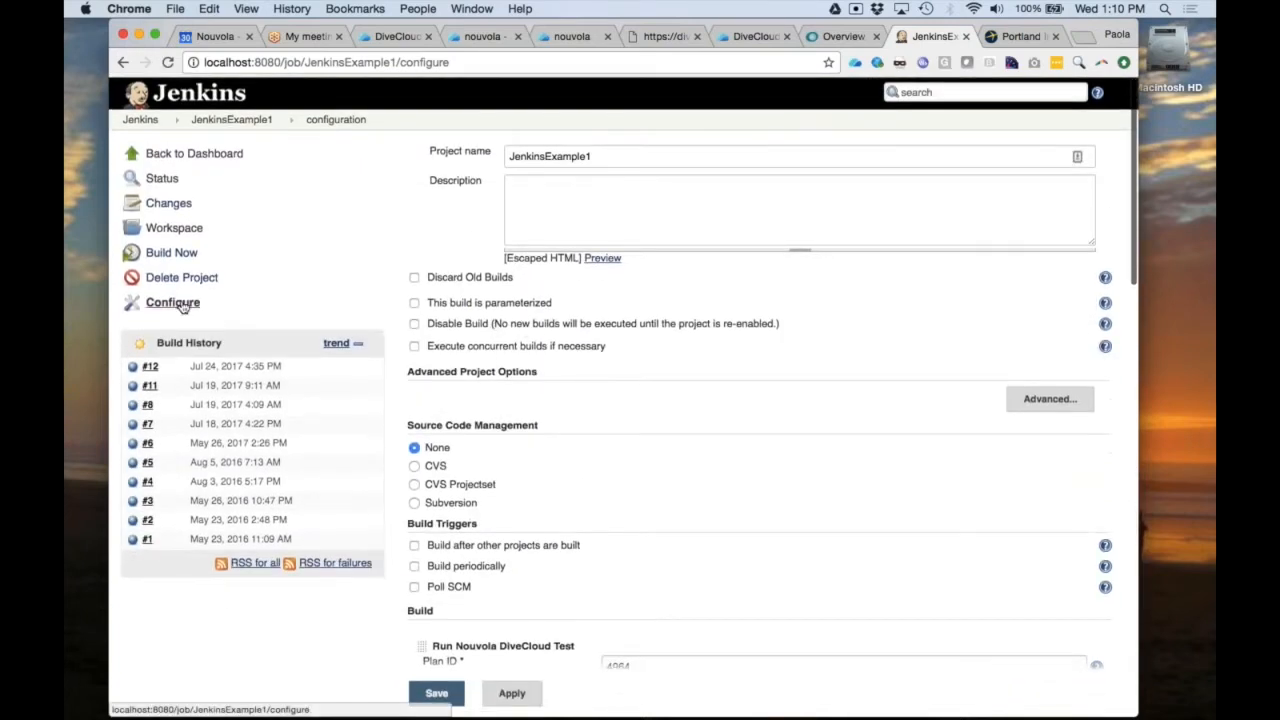
pyautogui.click(150, 366)
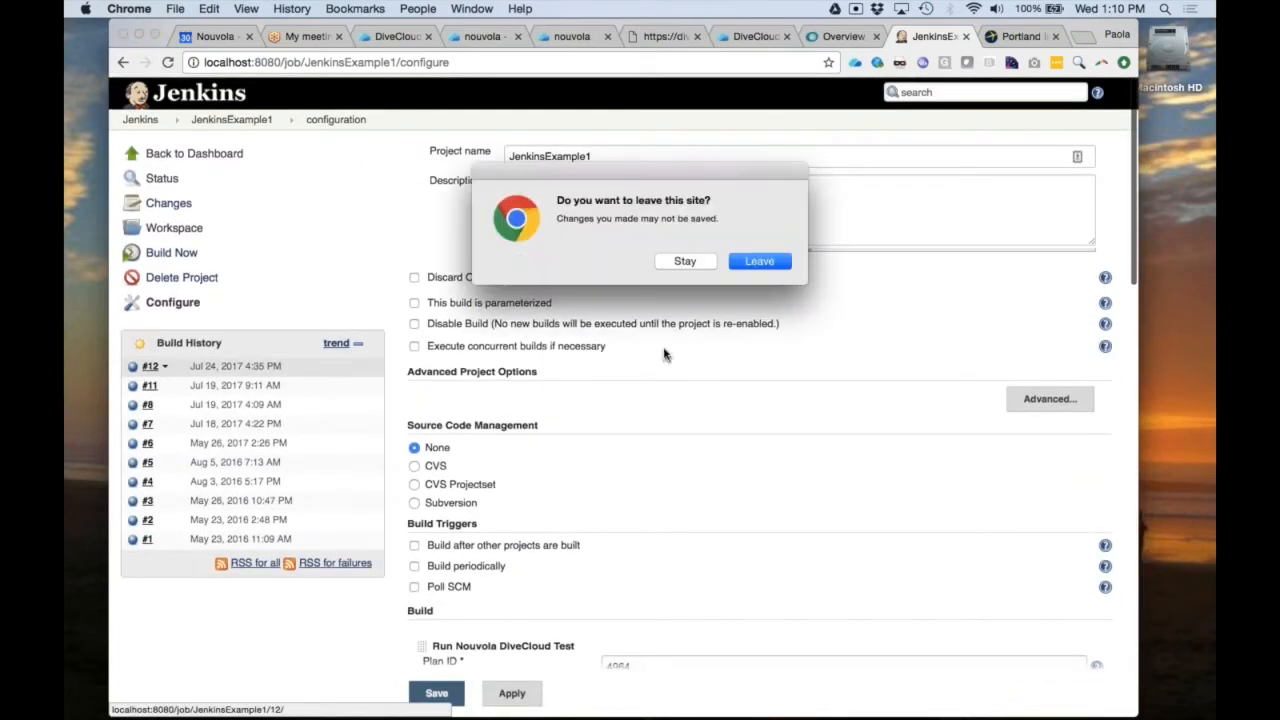
pyautogui.click(761, 259)
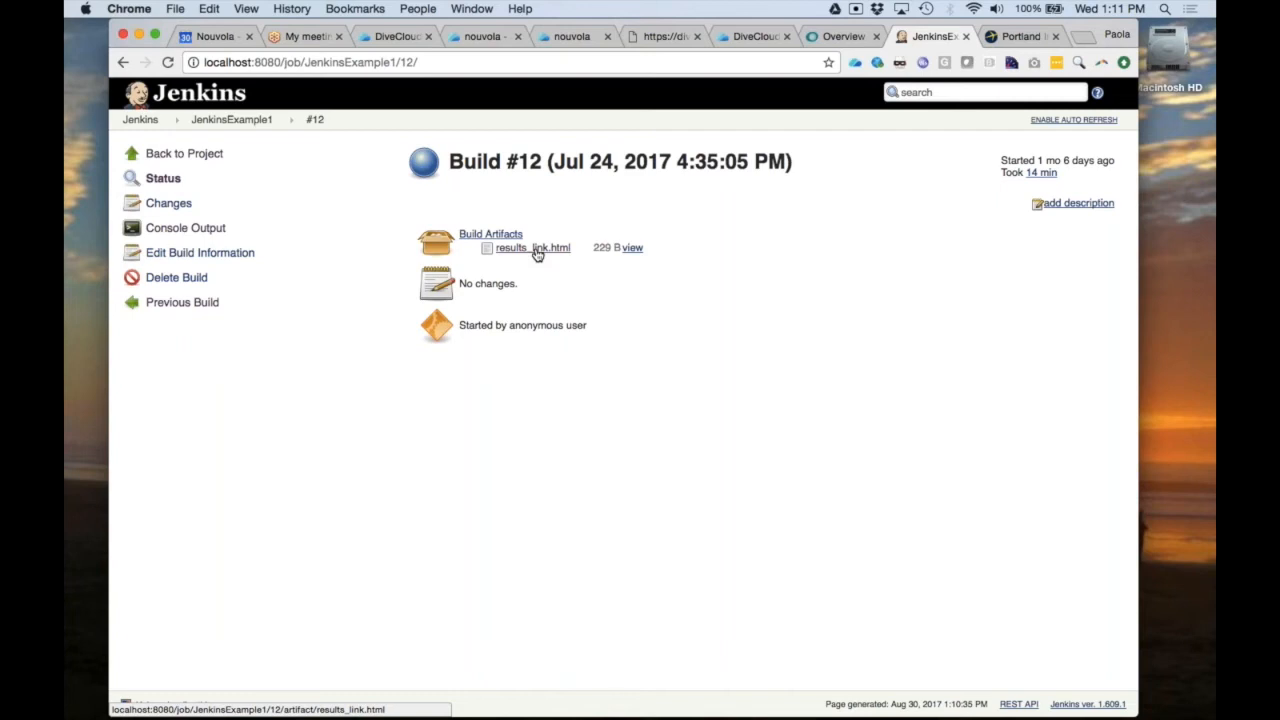
pyautogui.click(398, 35)
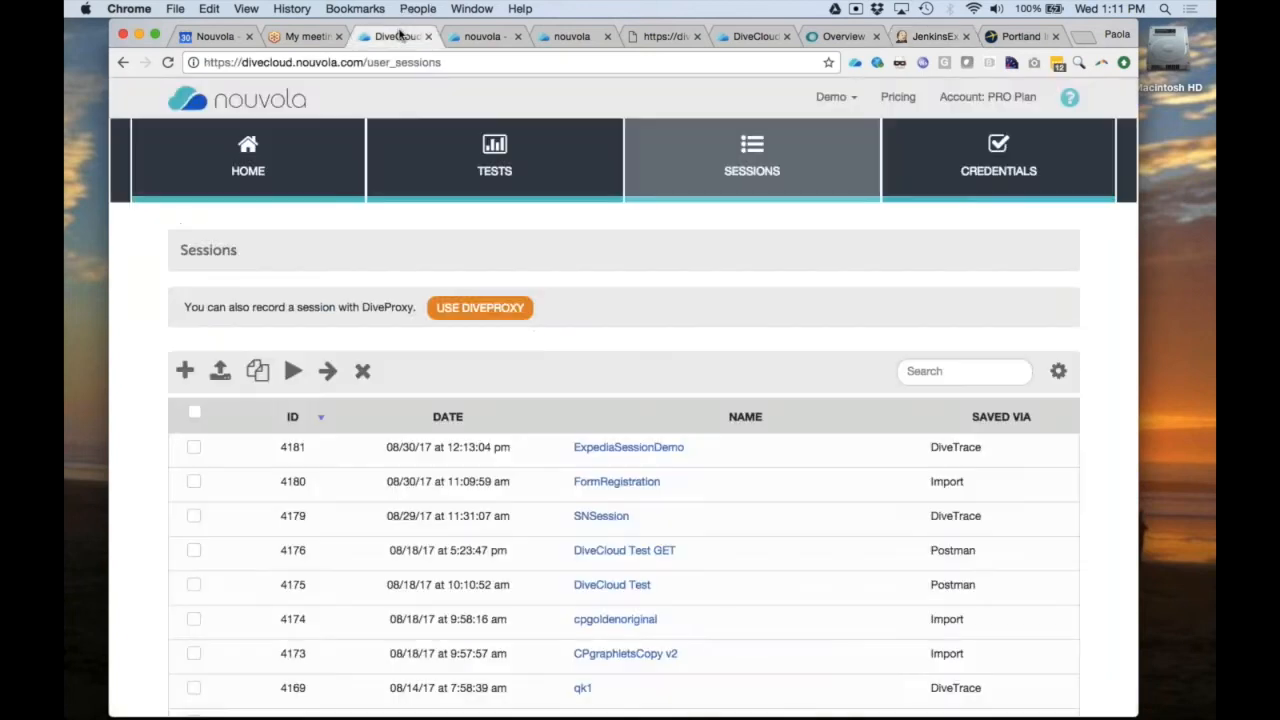